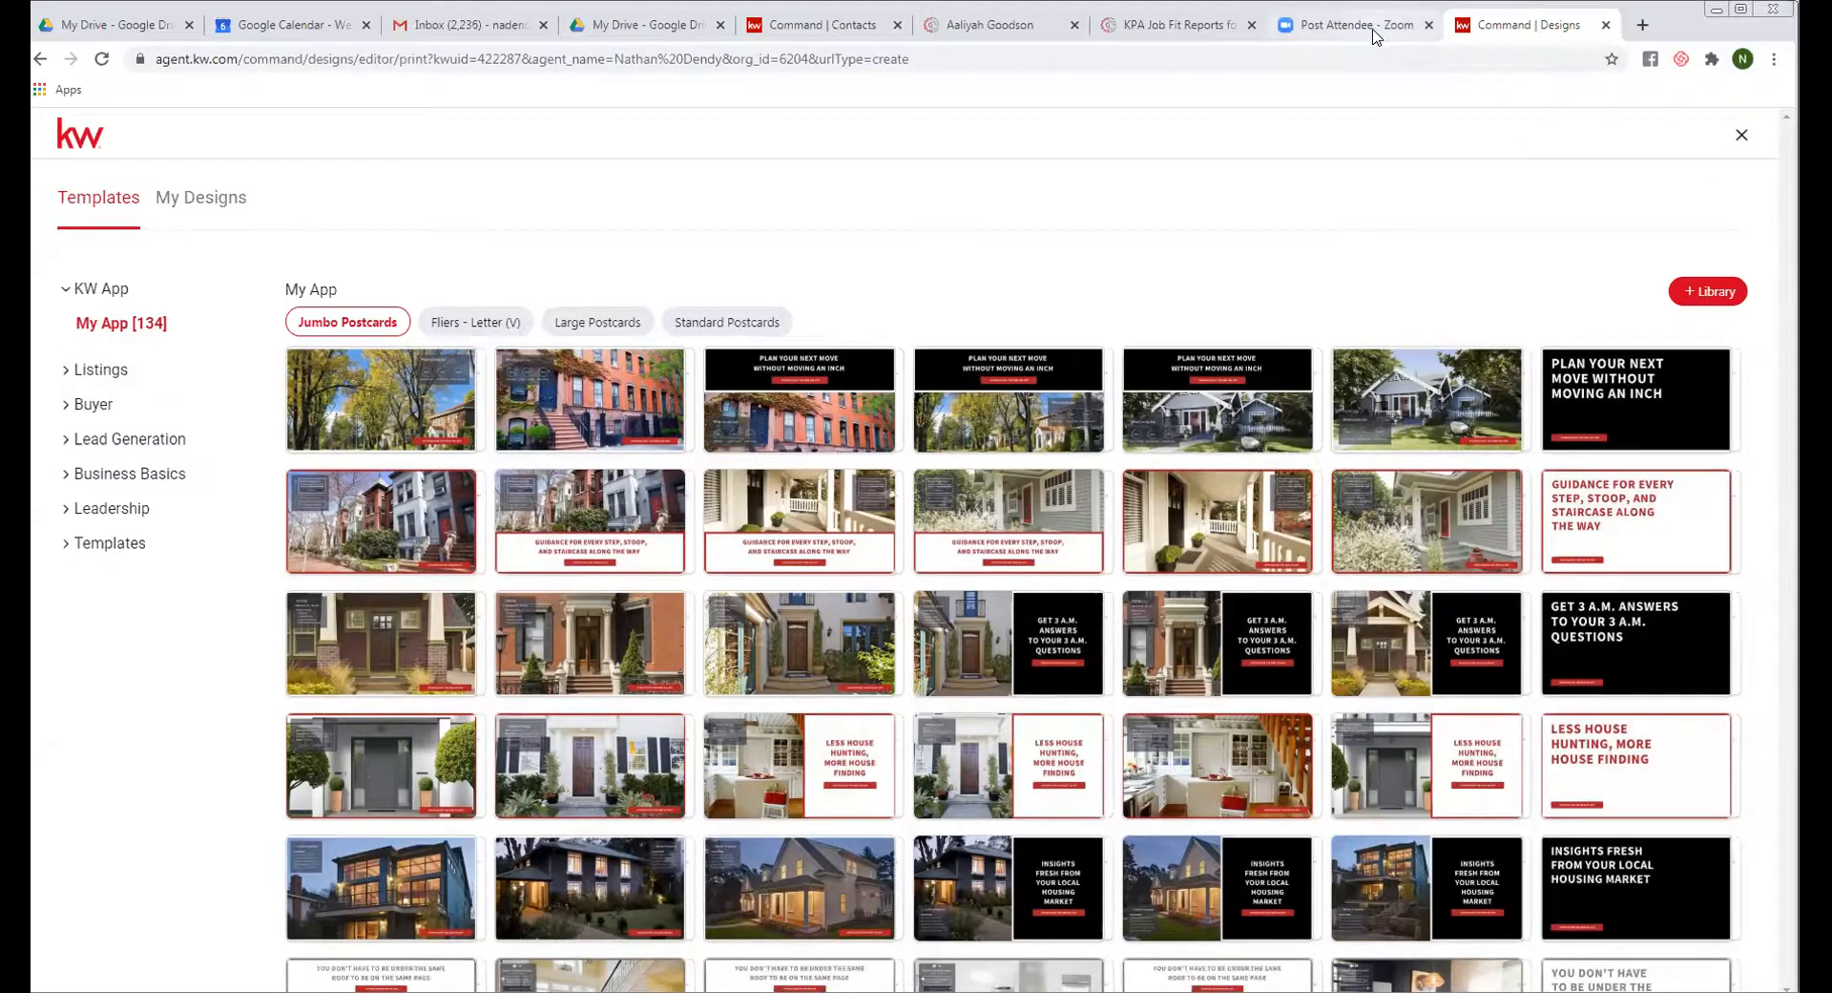
{"action": "left_click", "coordinate": [1512, 34]}
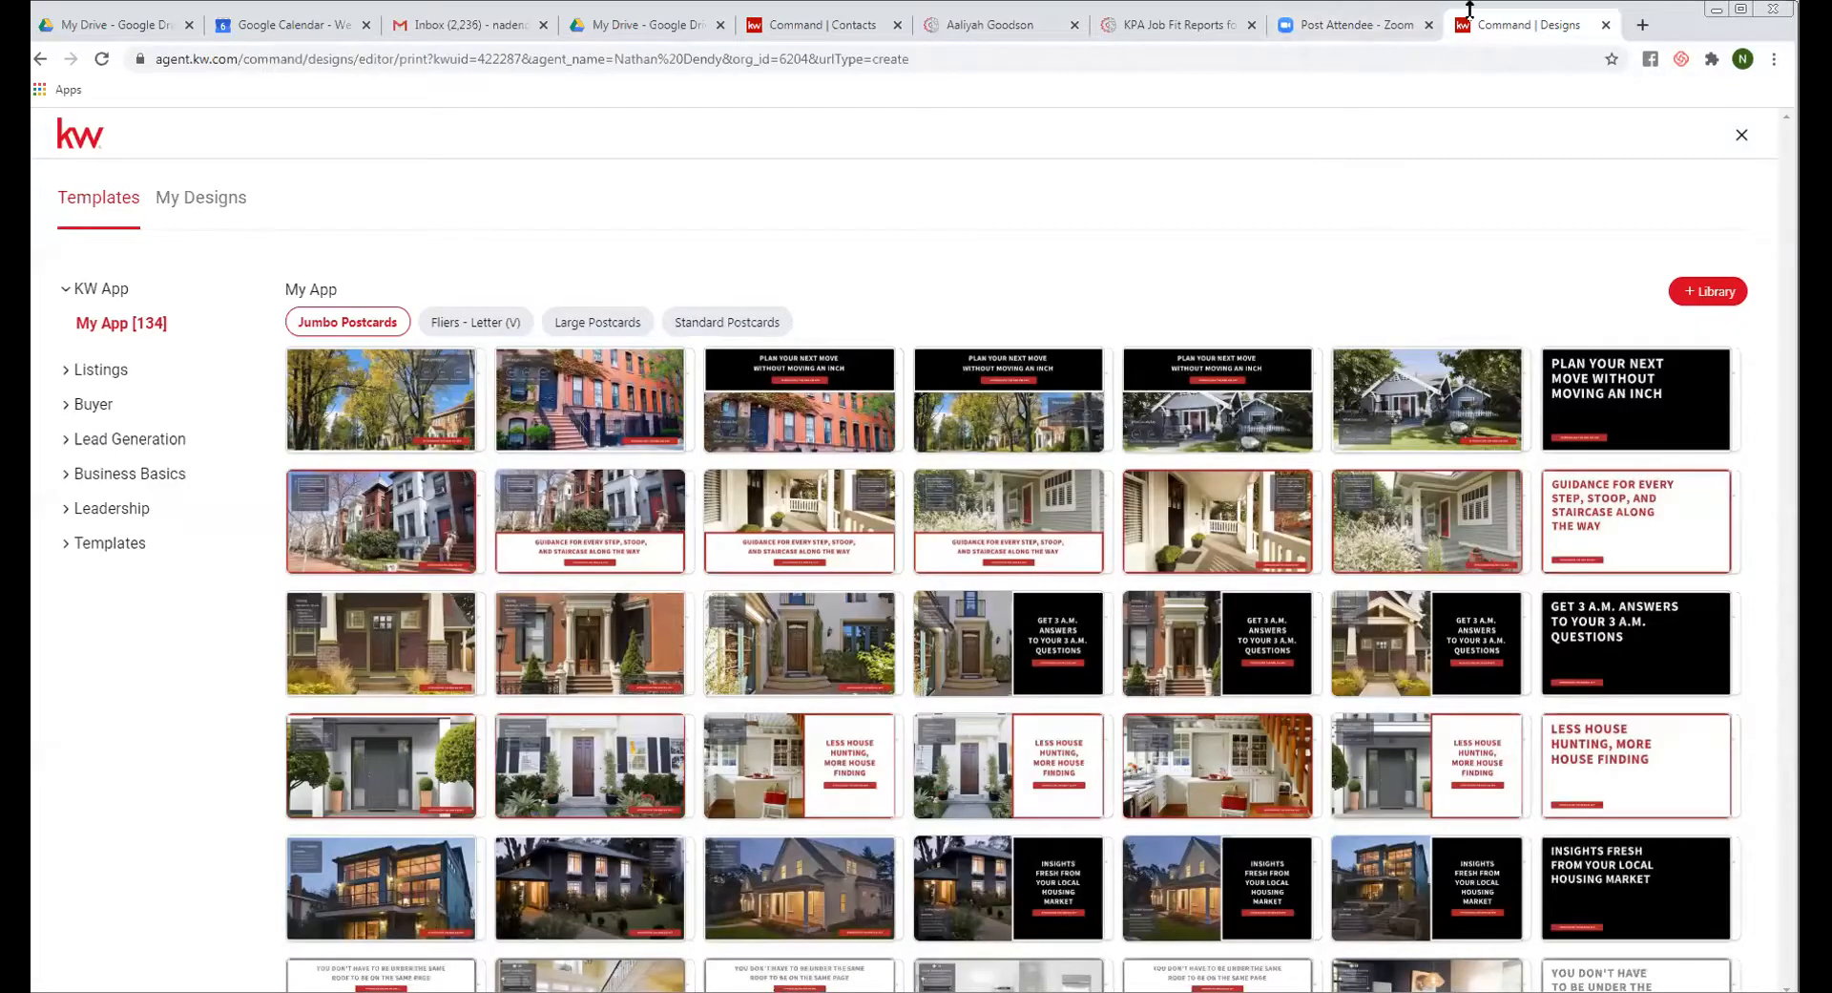
{"action": "left_click", "coordinate": [41, 60]}
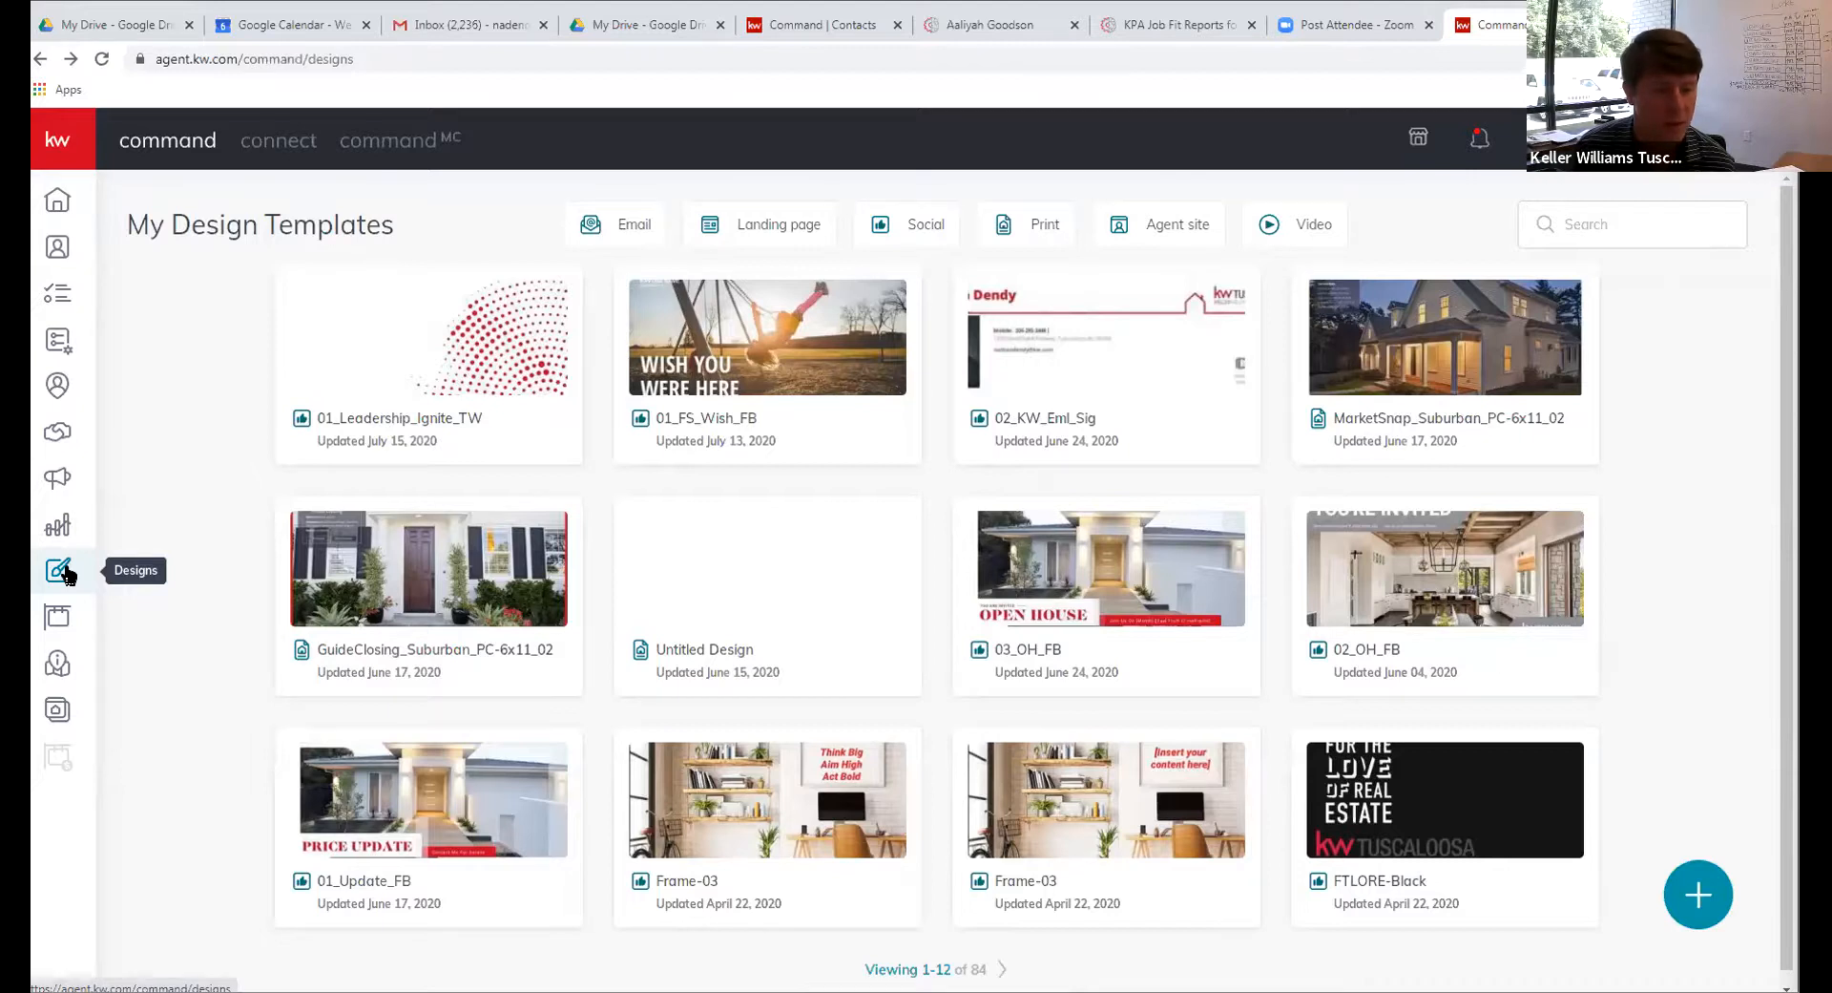
{"action": "left_click", "coordinate": [1007, 225]}
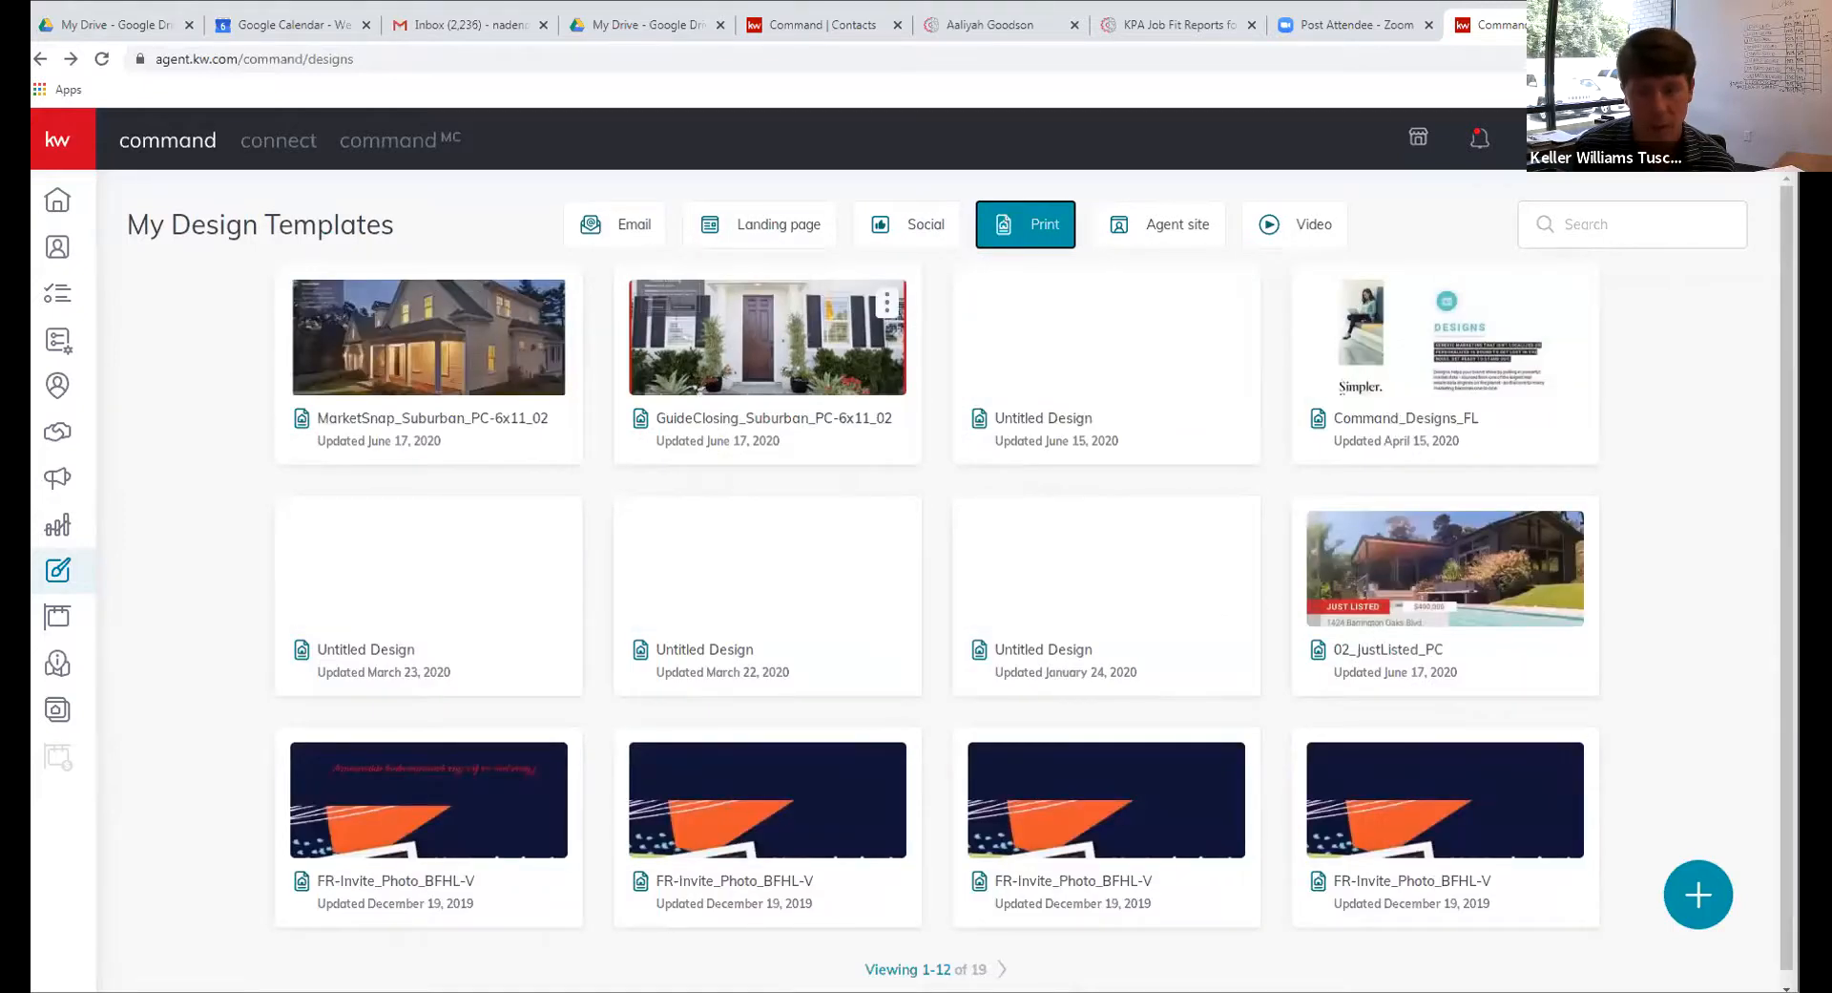
{"action": "left_click", "coordinate": [1695, 892]}
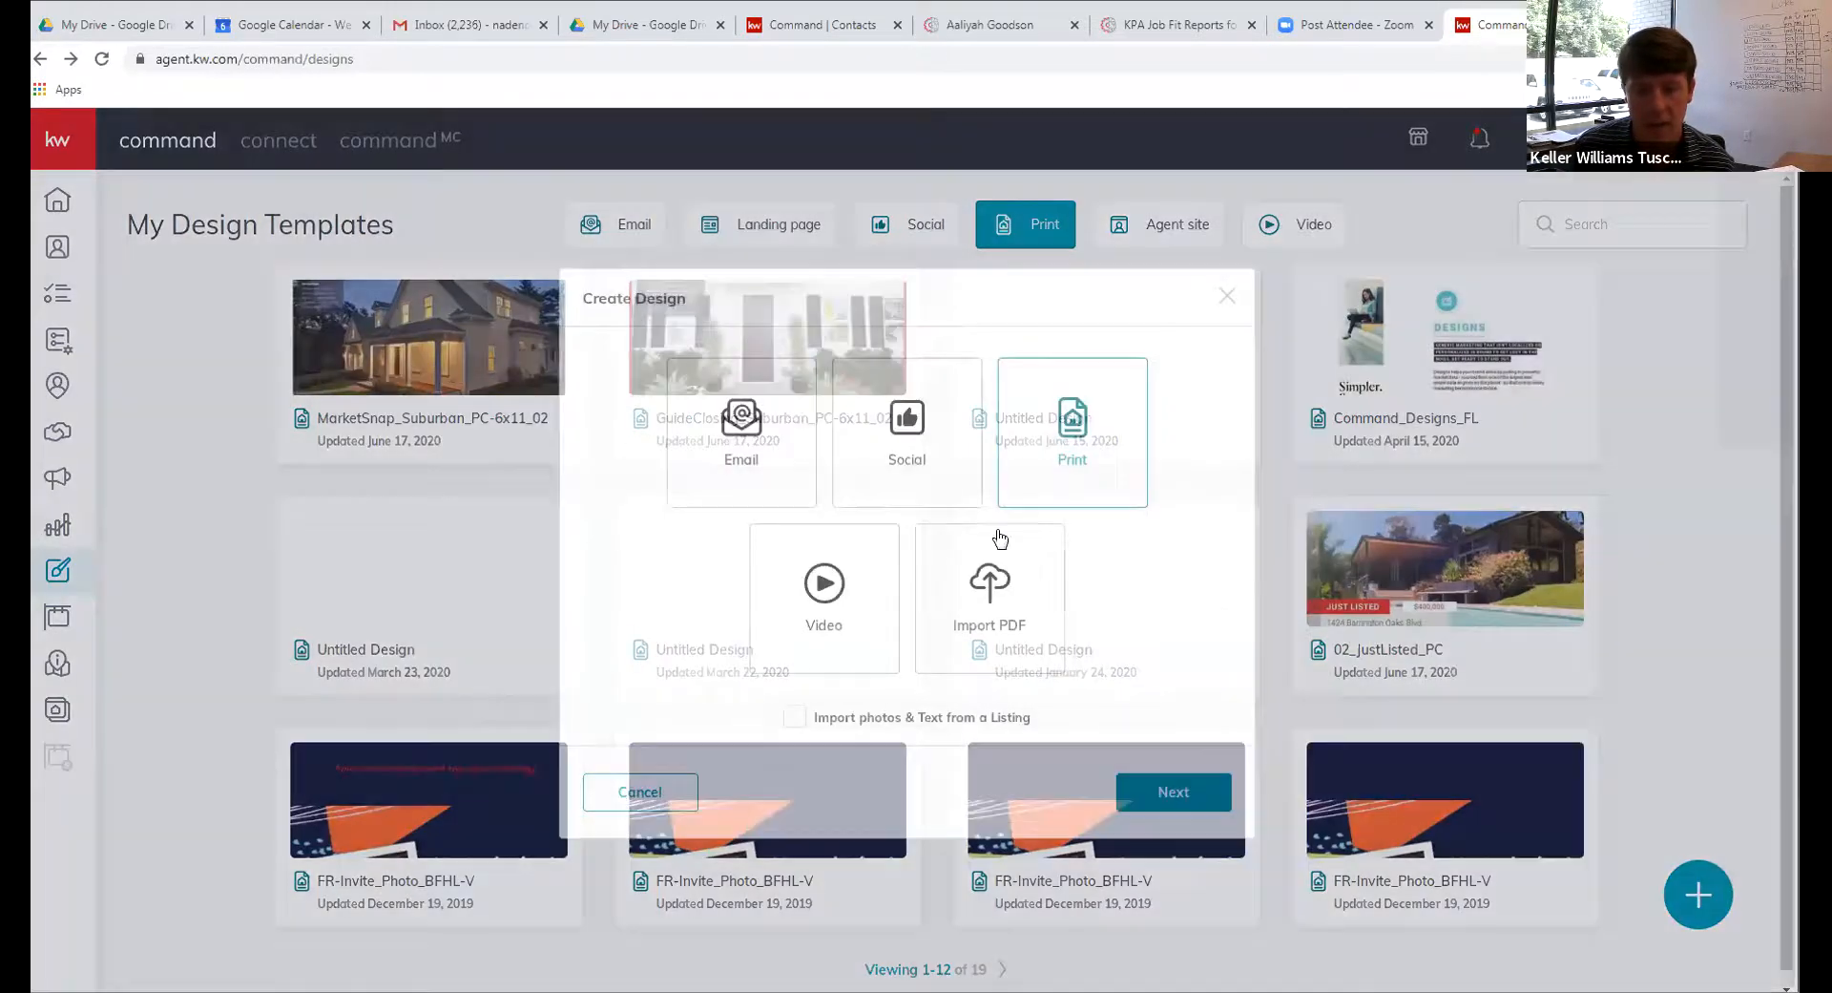
{"action": "left_click", "coordinate": [1173, 789]}
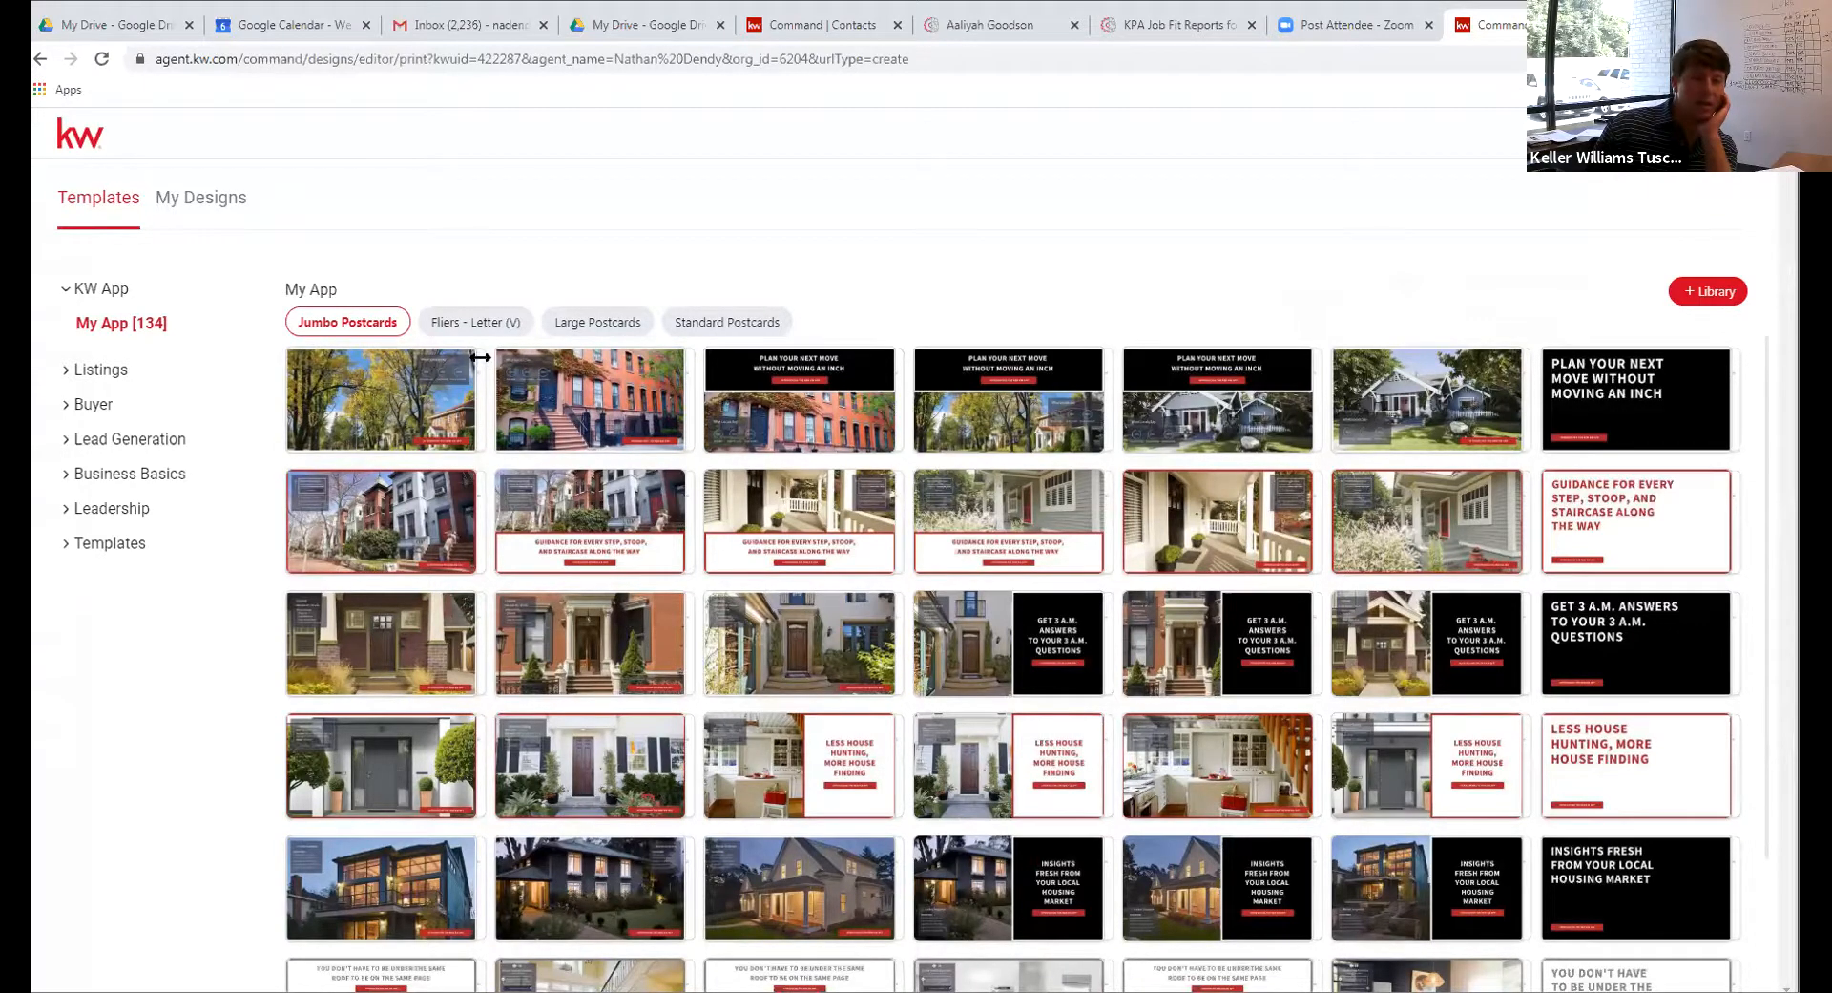
{"action": "left_click", "coordinate": [456, 330]}
{"action": "left_click", "coordinate": [575, 323]}
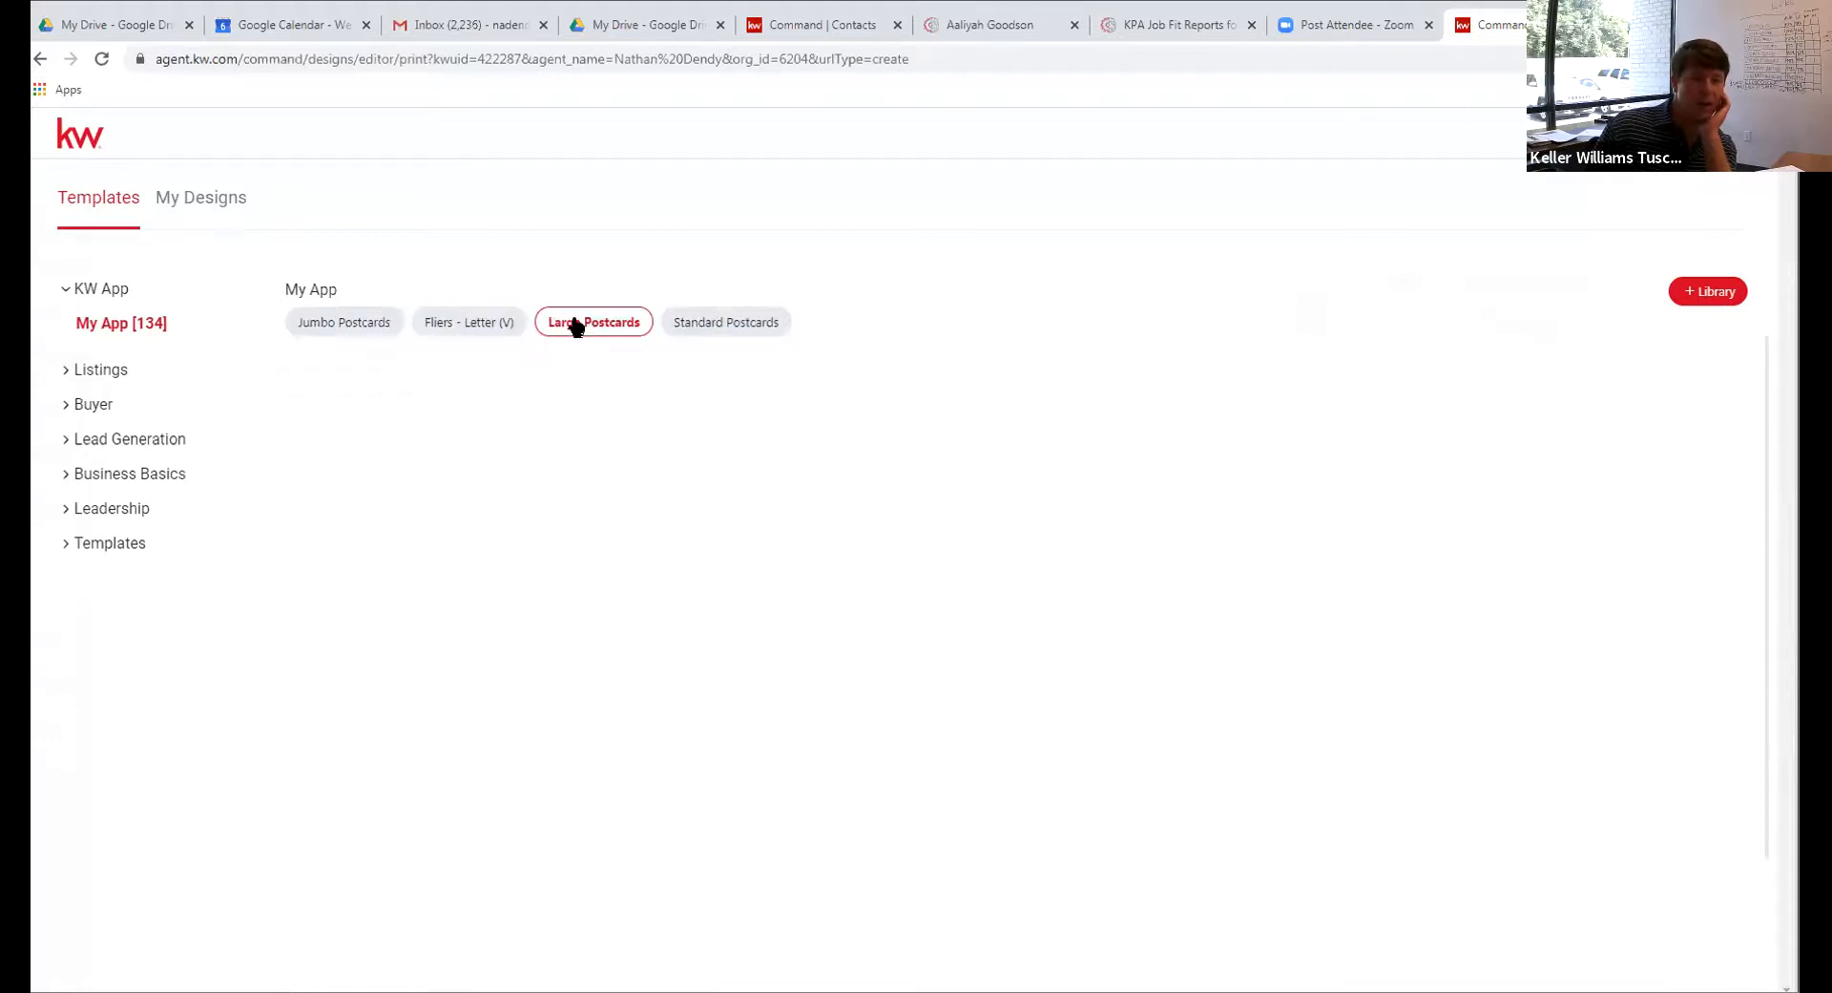
{"action": "left_click", "coordinate": [753, 324]}
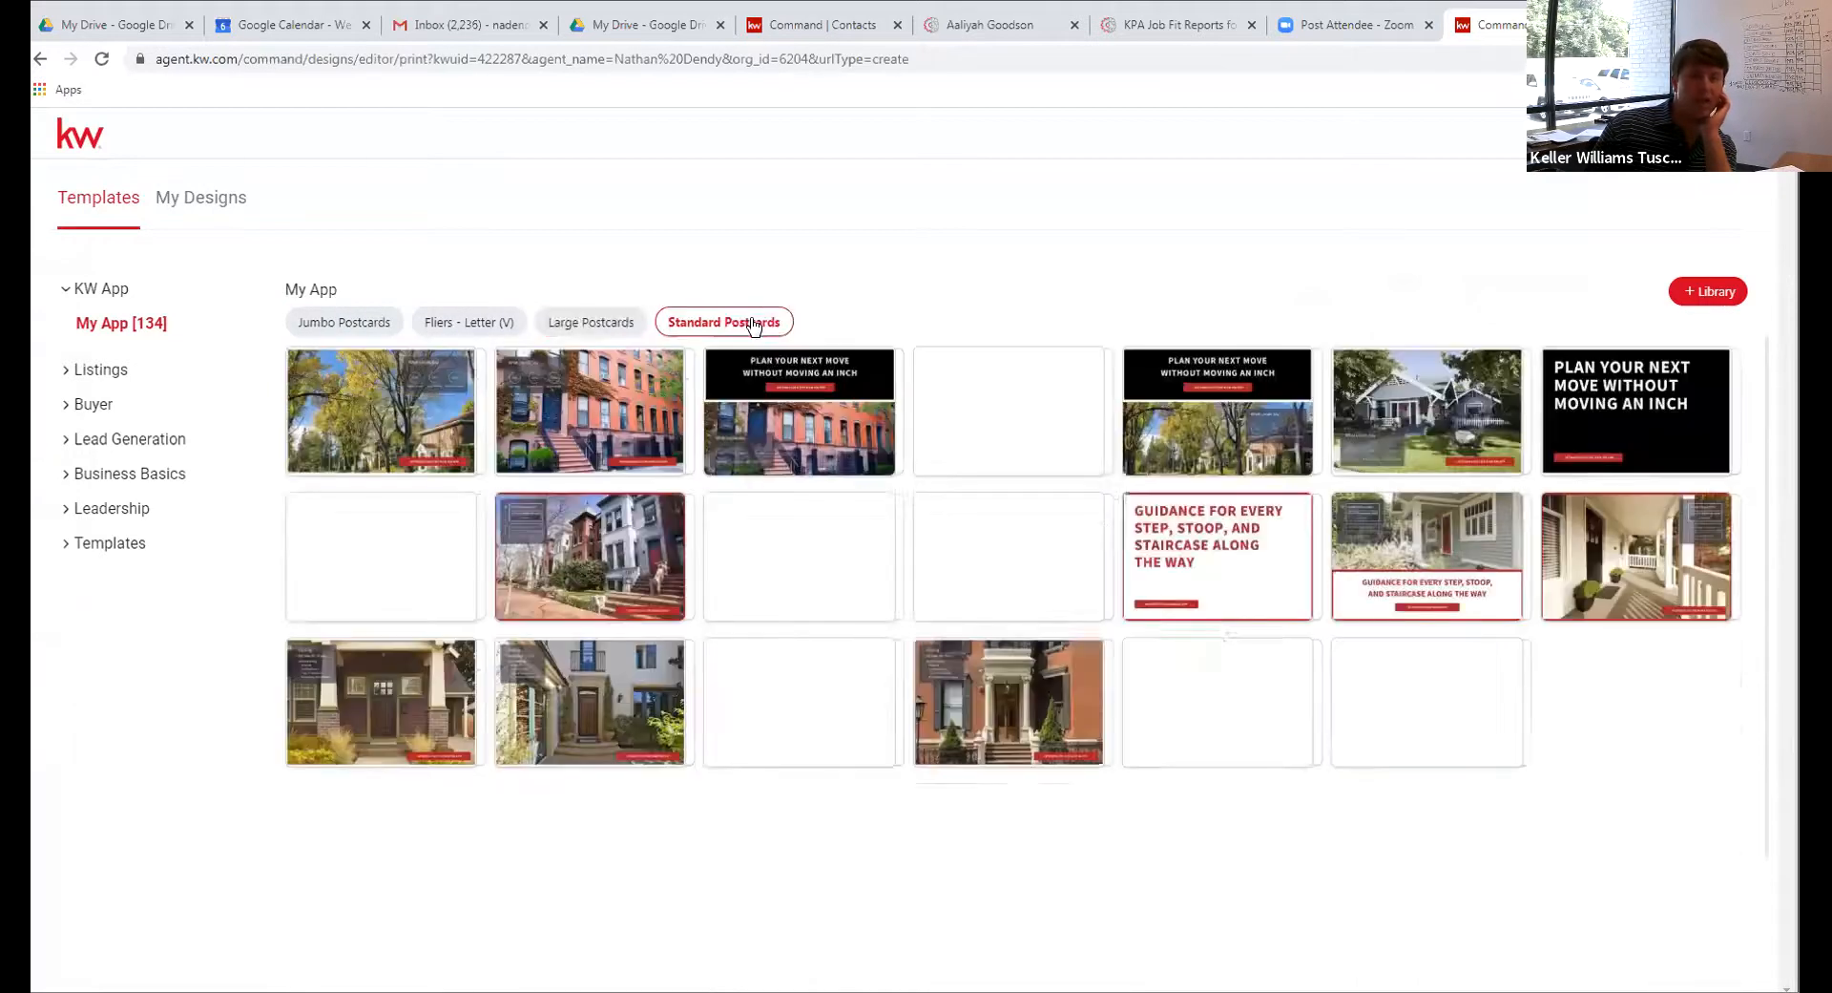
{"action": "left_click", "coordinate": [341, 325]}
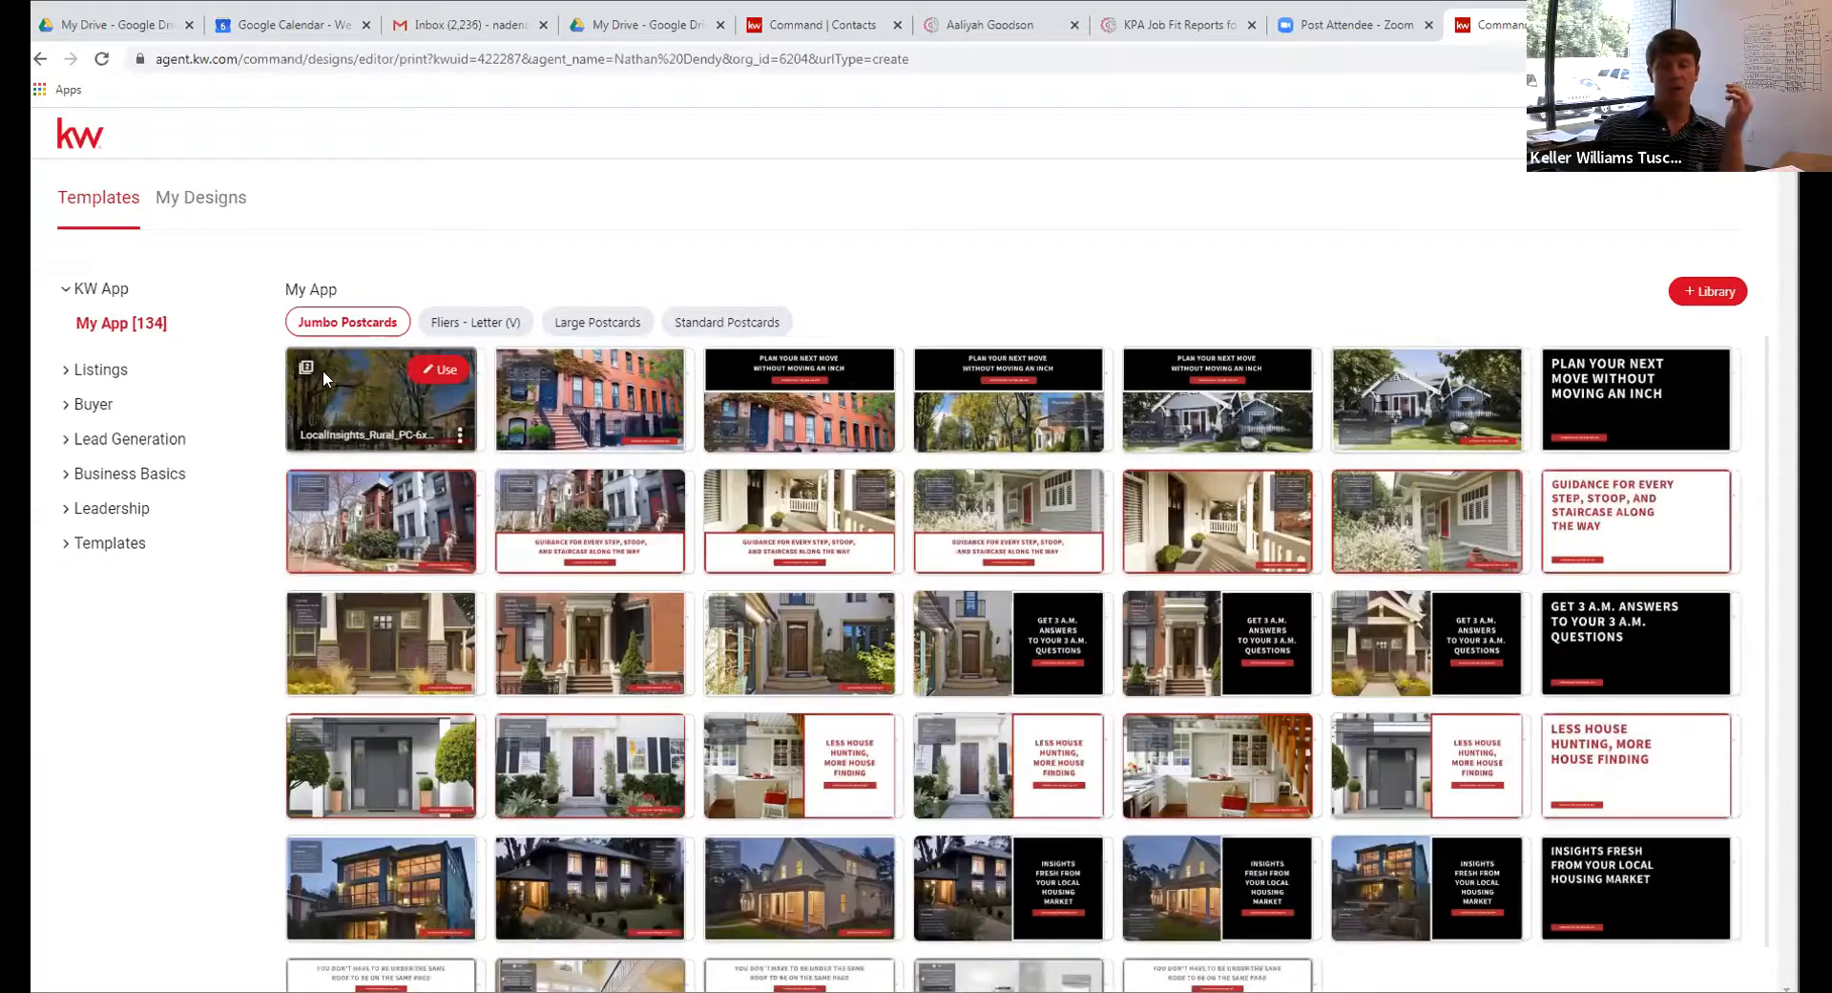
{"action": "mouse_move", "coordinate": [323, 506]}
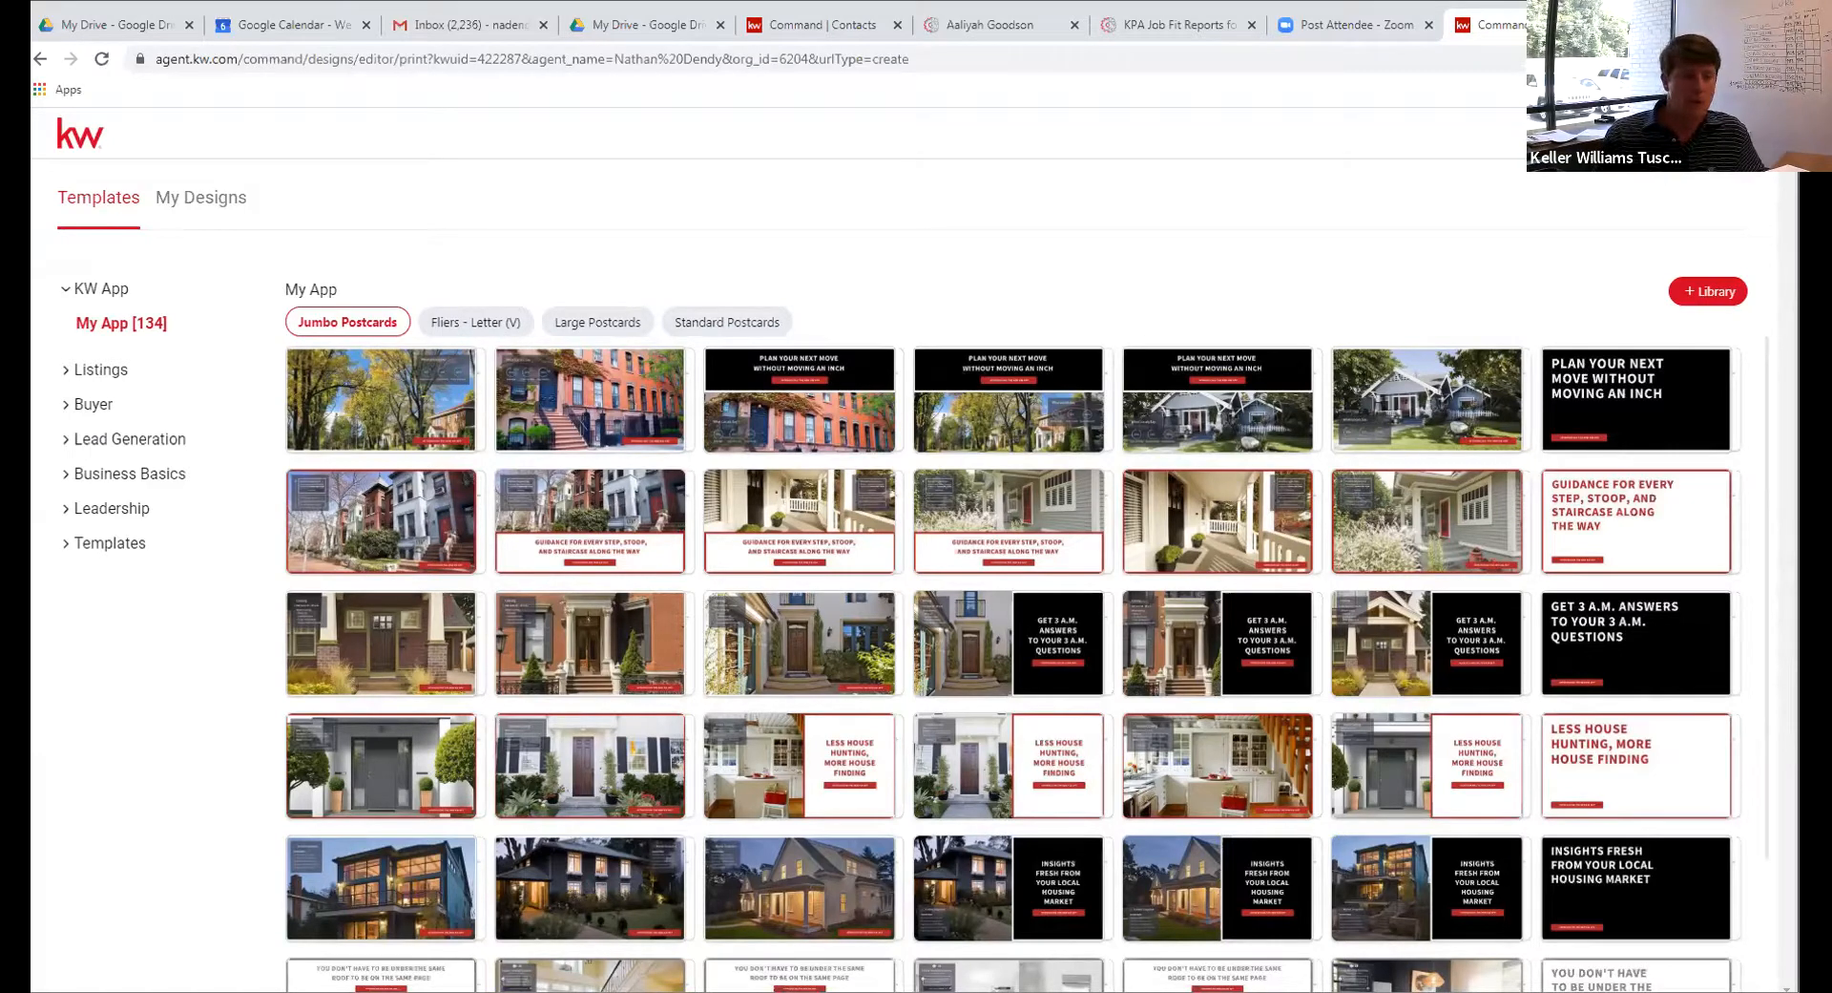
Browse the Just Listed templates under Listings, then go back to the My App templates
{"action": "left_click", "coordinate": [99, 371]}
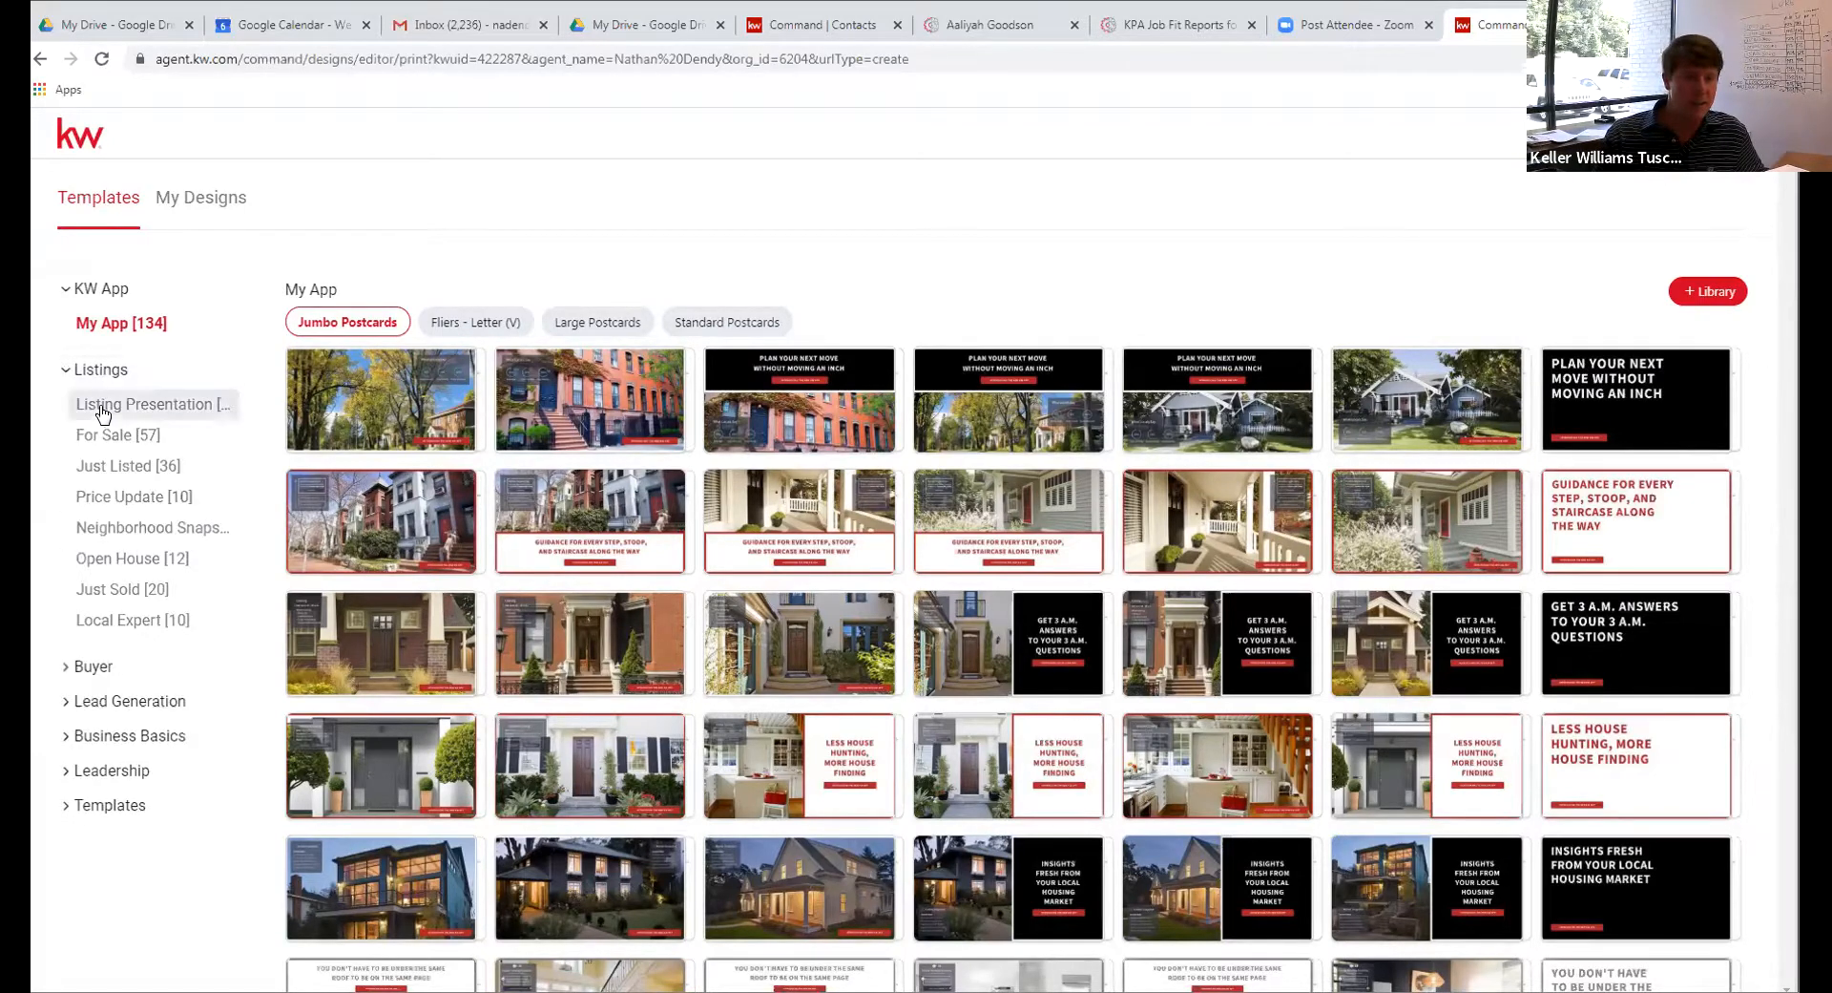
{"action": "left_click", "coordinate": [122, 468]}
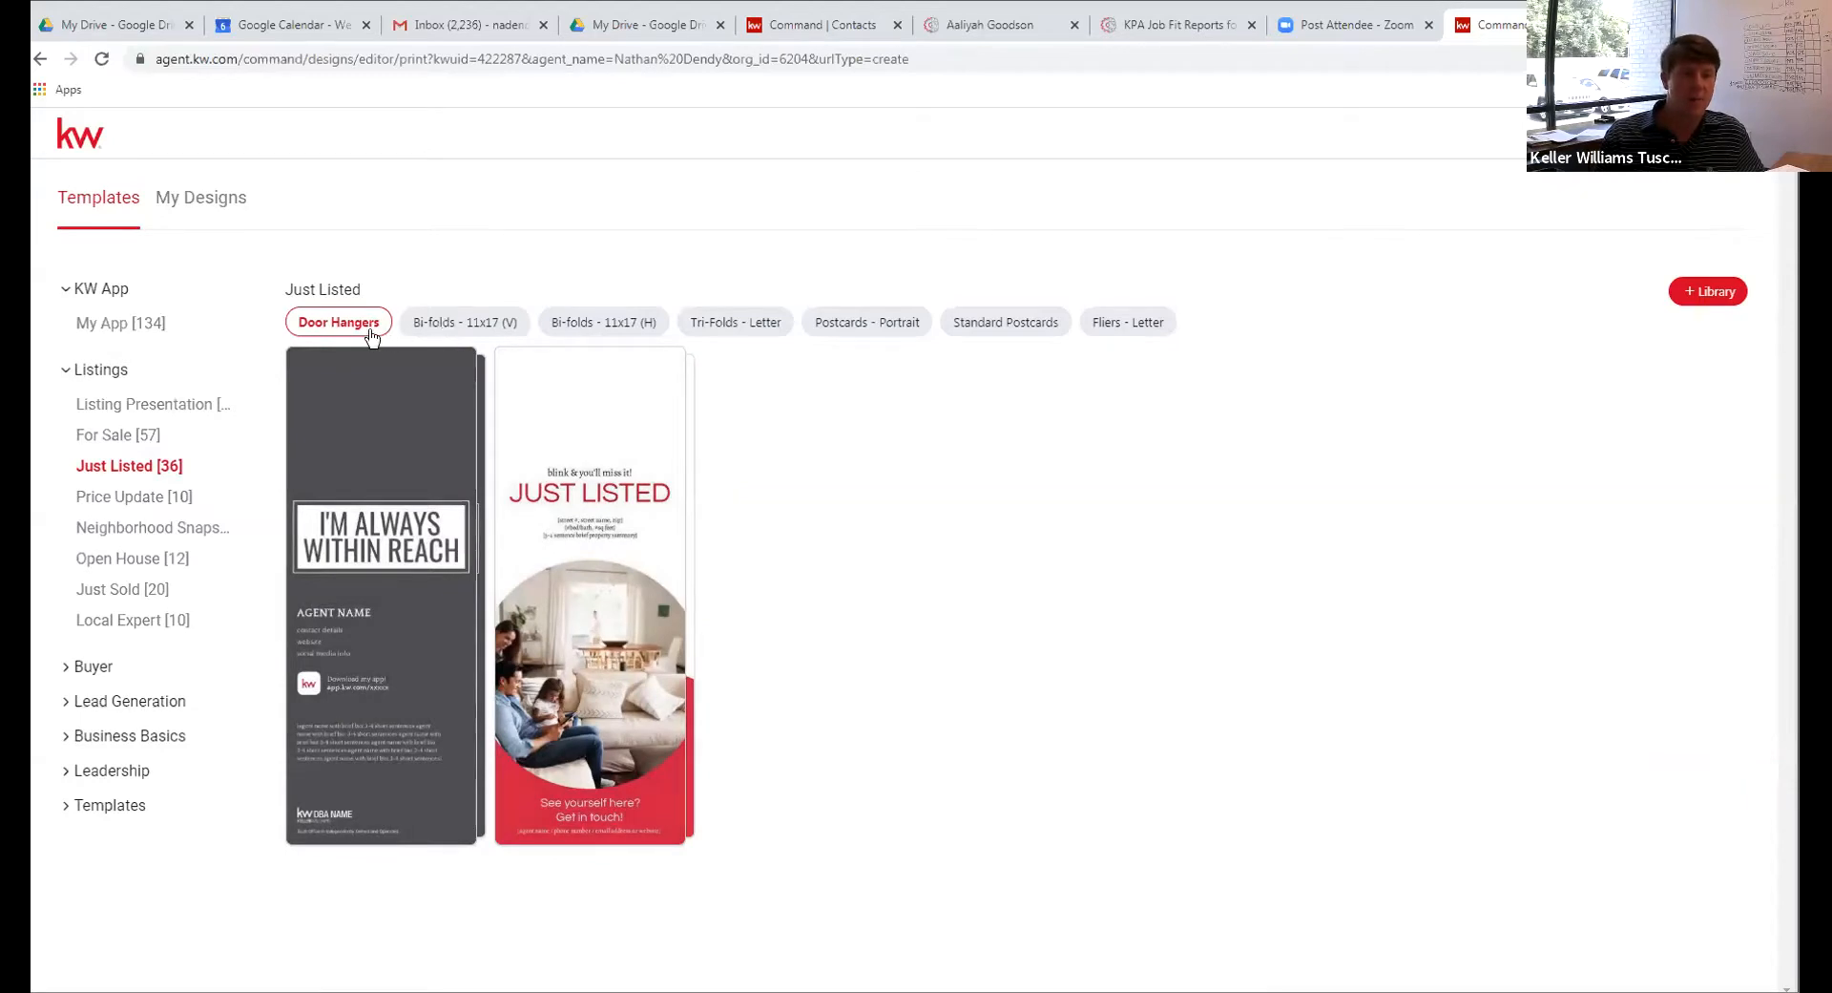
{"action": "left_click", "coordinate": [95, 323]}
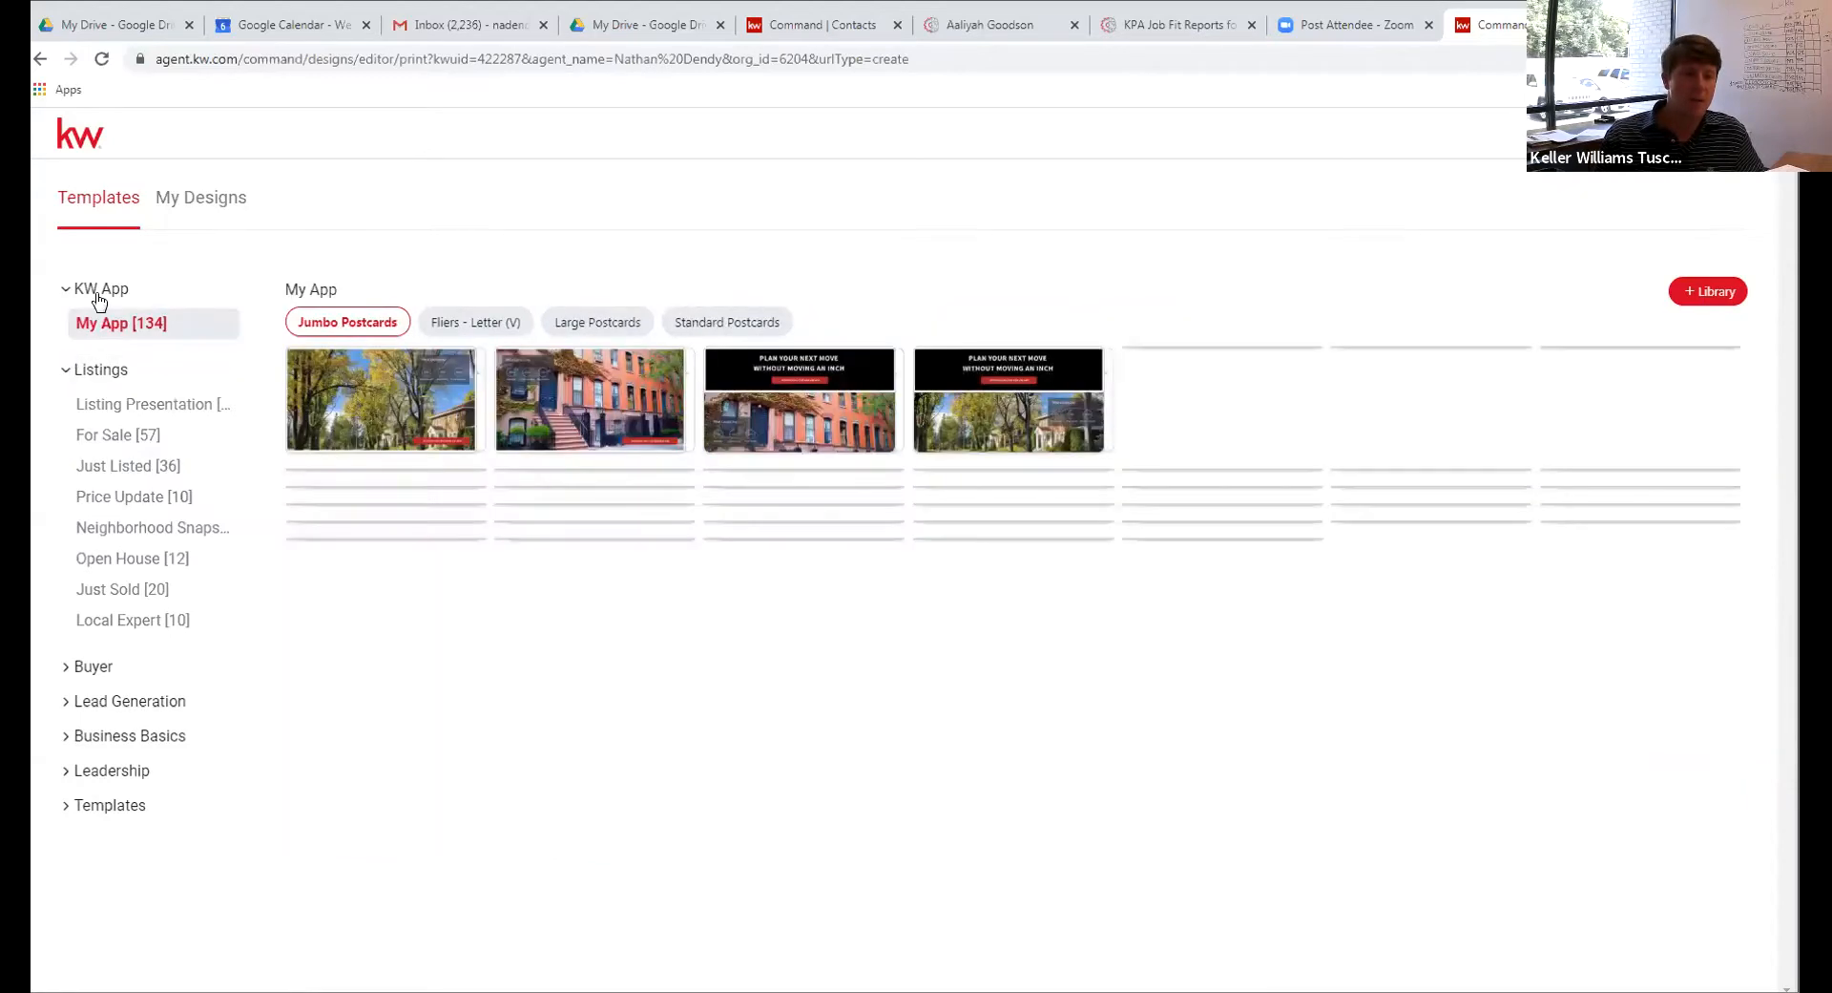
Start a new design from the Barton Hills postcard under Buyer > Neighborhood Snap
{"action": "left_click", "coordinate": [90, 666]}
{"action": "left_click", "coordinate": [112, 708]}
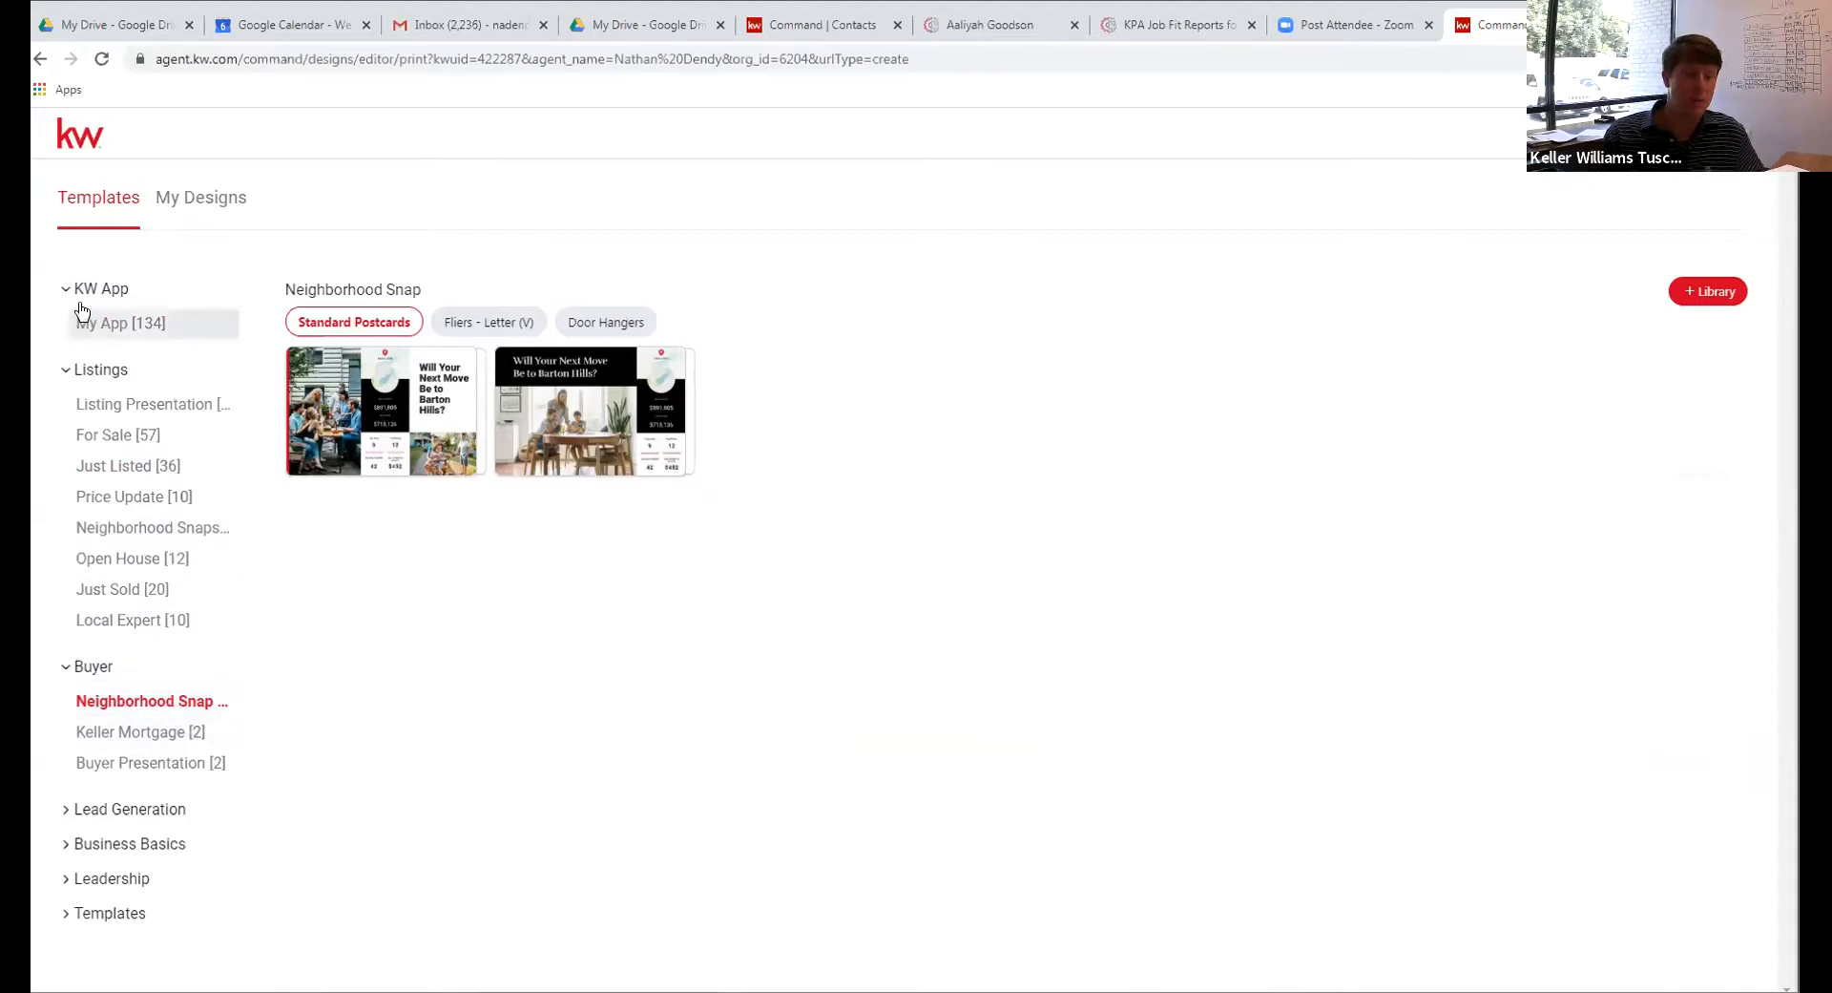
{"action": "mouse_move", "coordinate": [380, 385]}
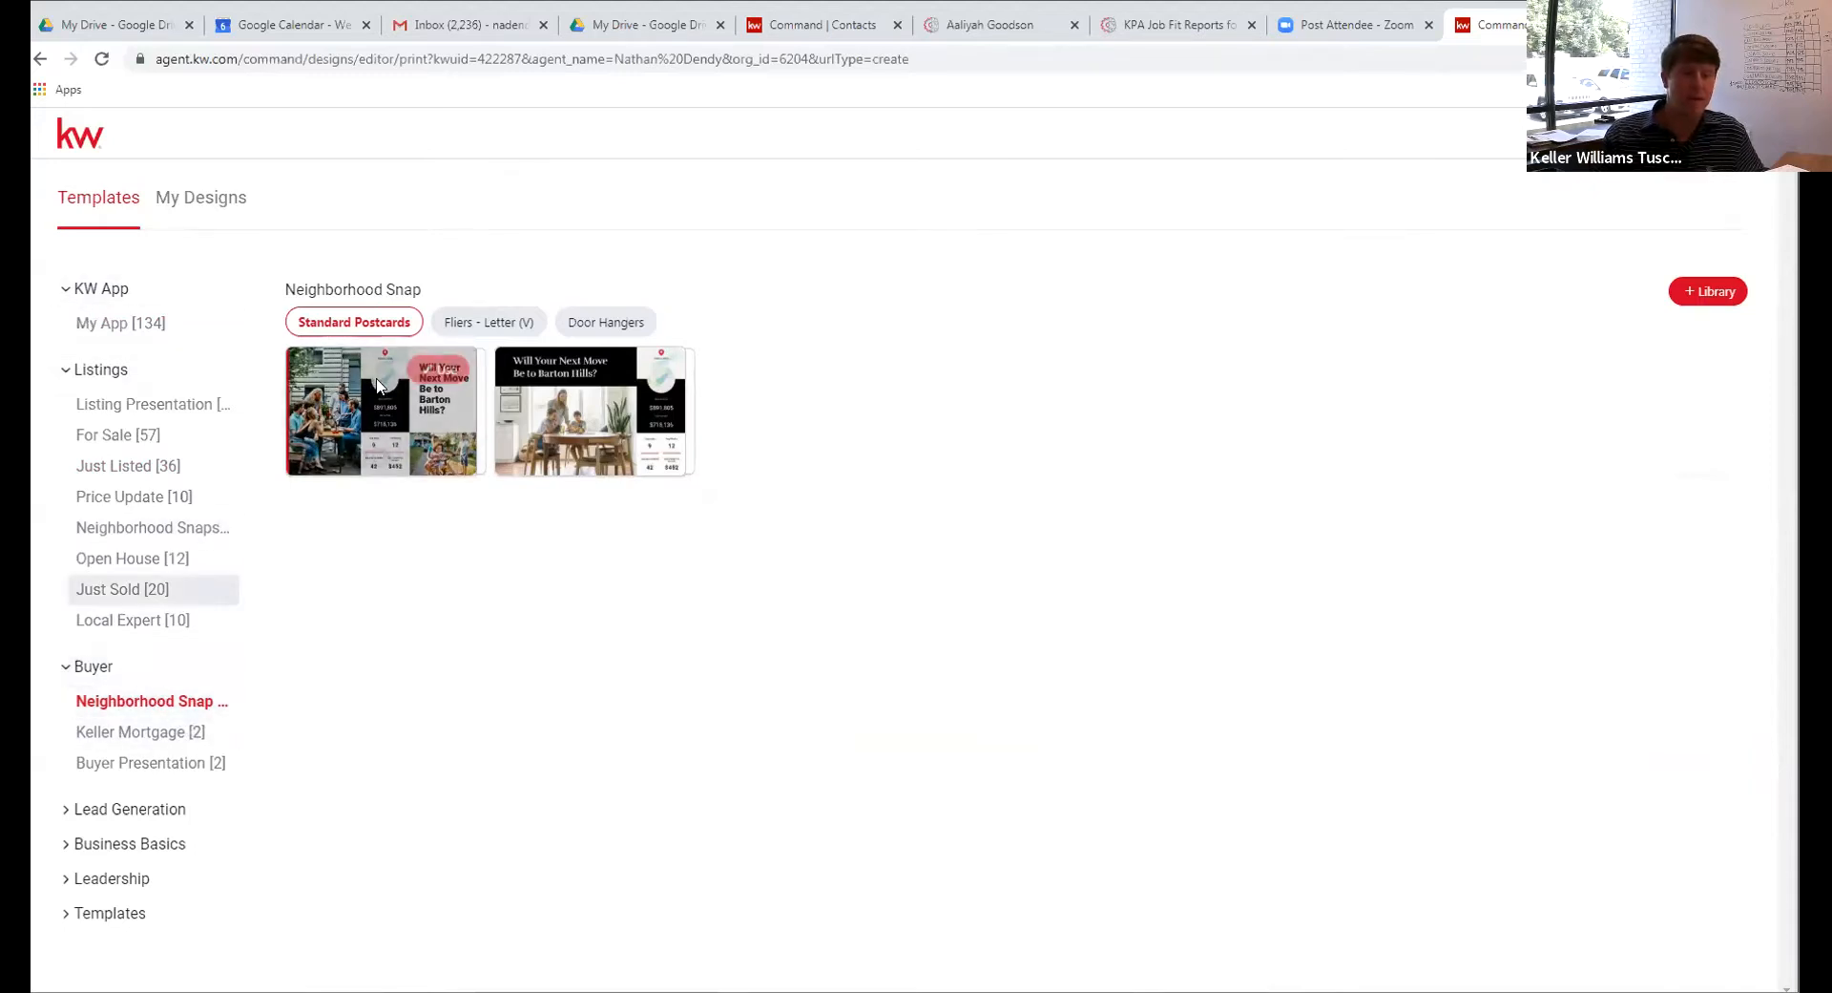
{"action": "left_click", "coordinate": [445, 370]}
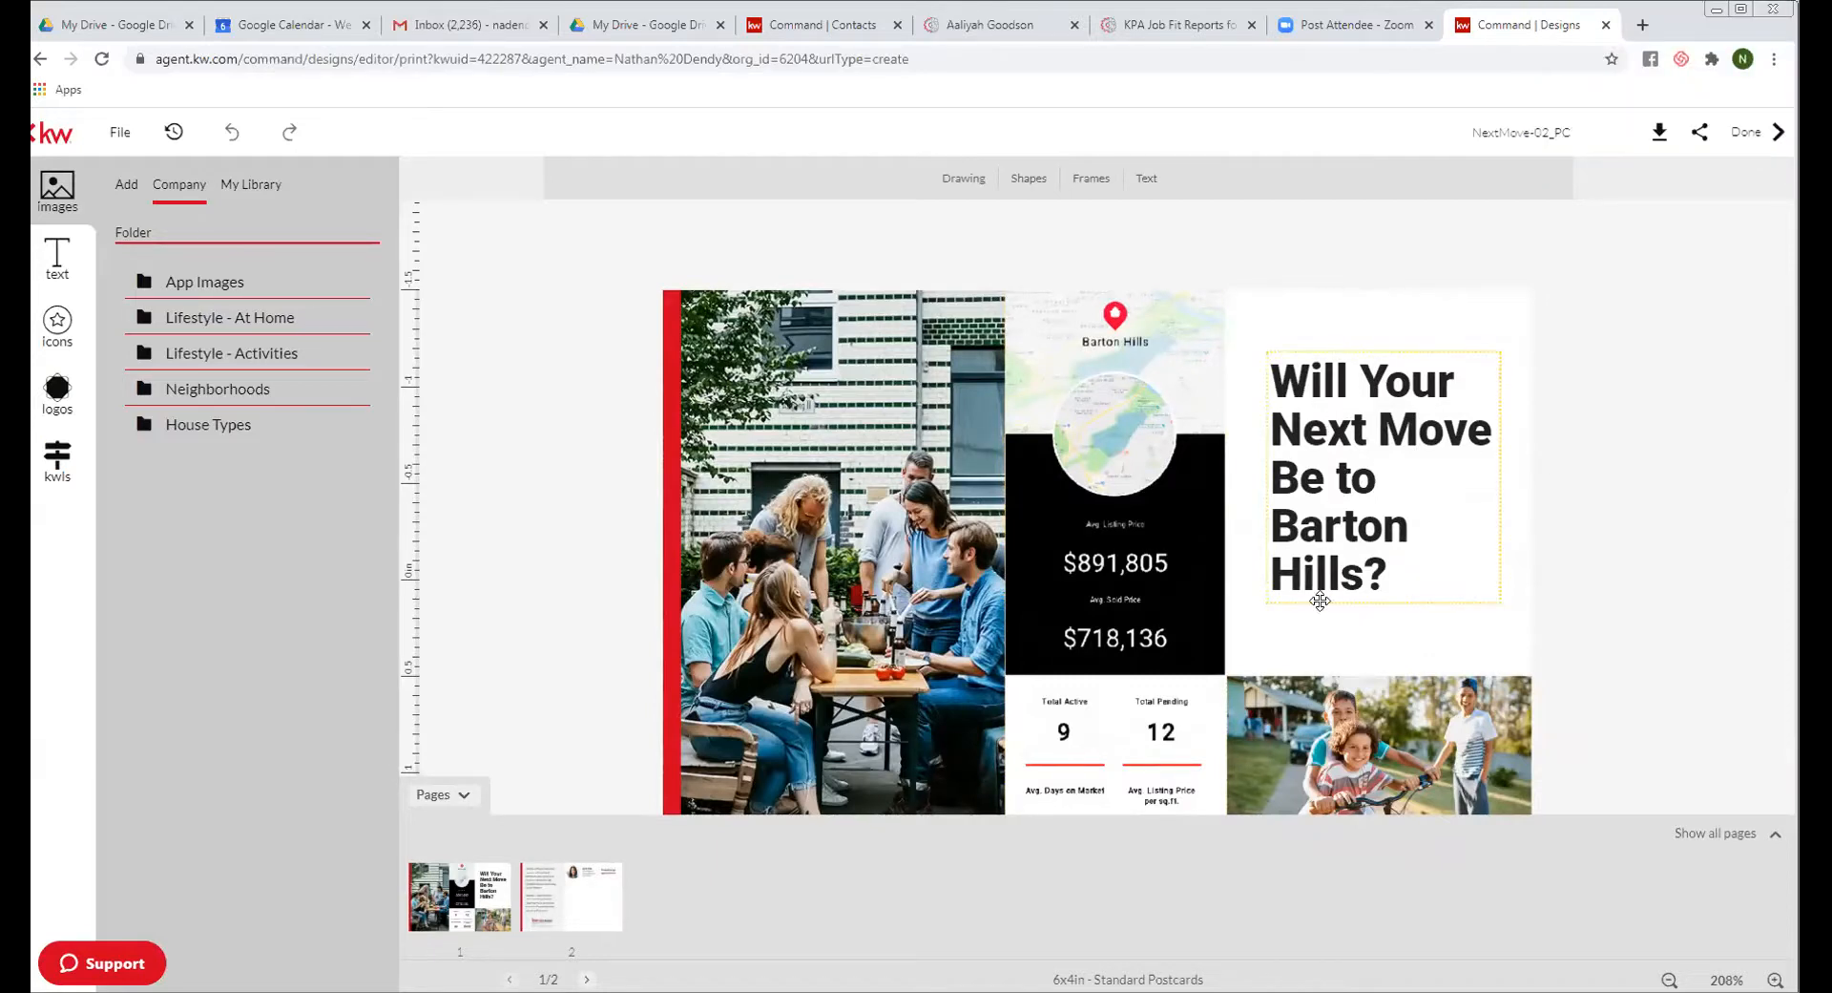
Check the price stats panel and the back of the Barton Hills postcard, then return to templates
{"action": "left_click", "coordinate": [1158, 728]}
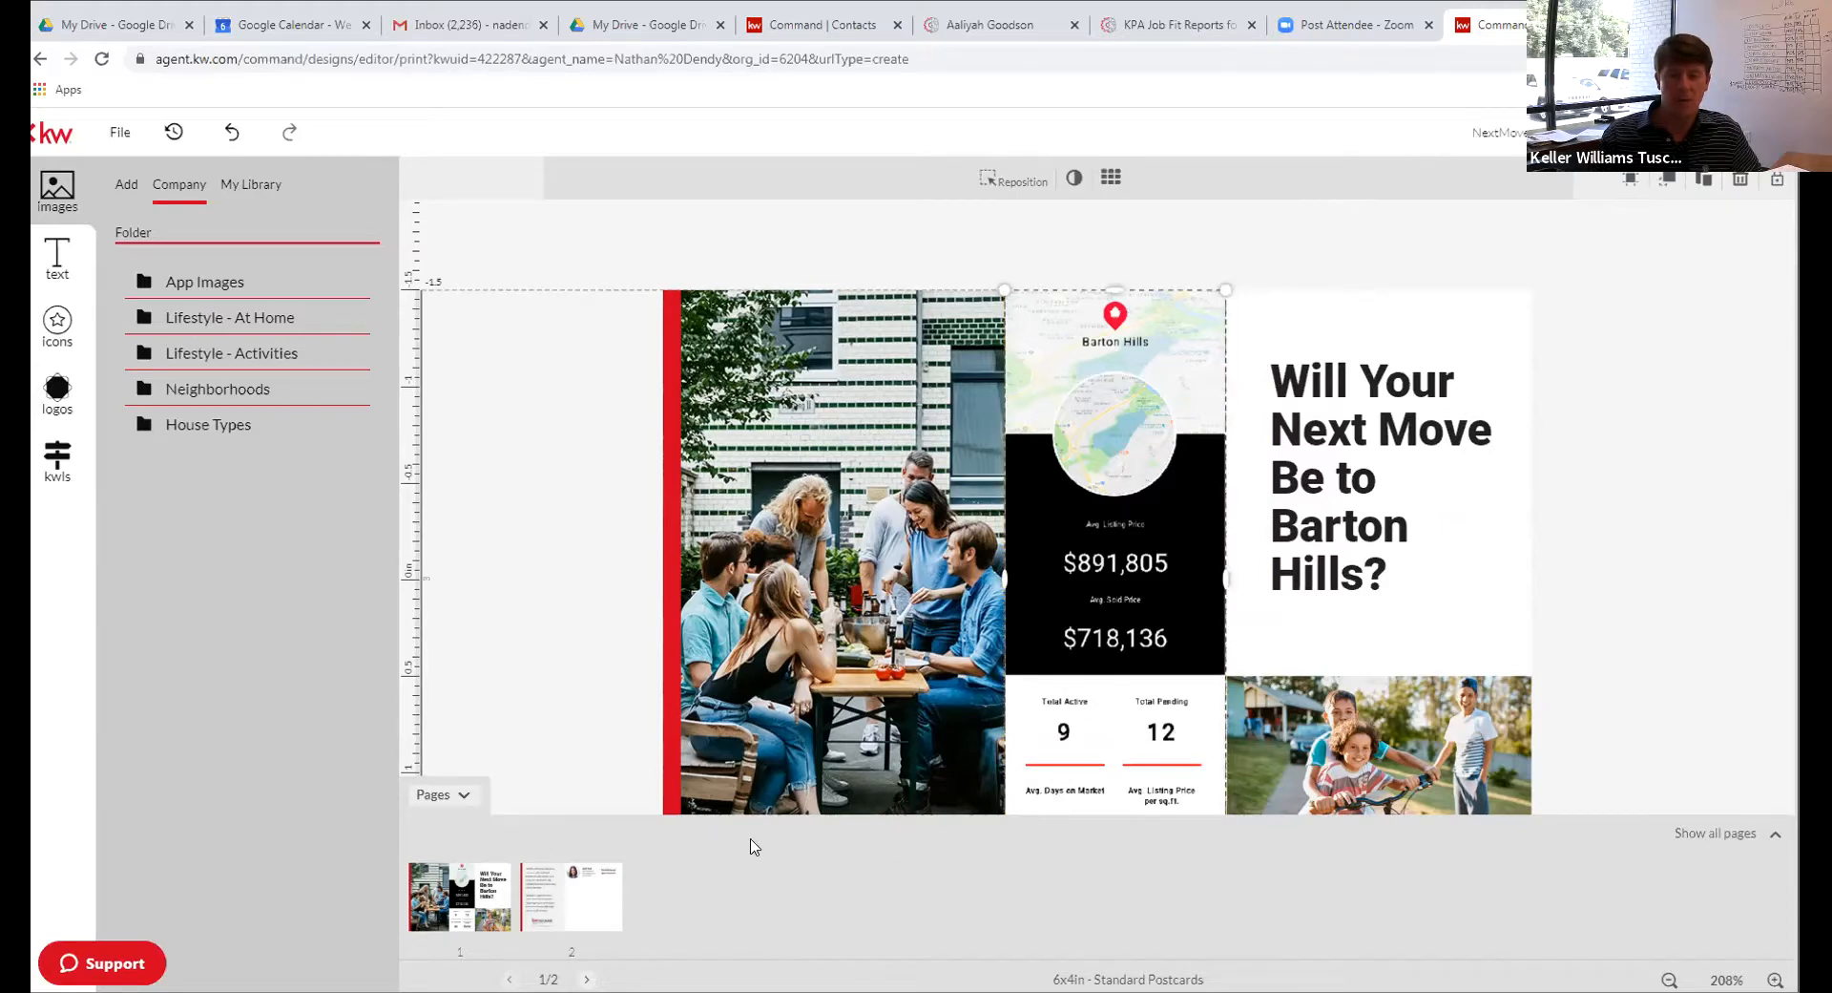
{"action": "left_click", "coordinate": [552, 910]}
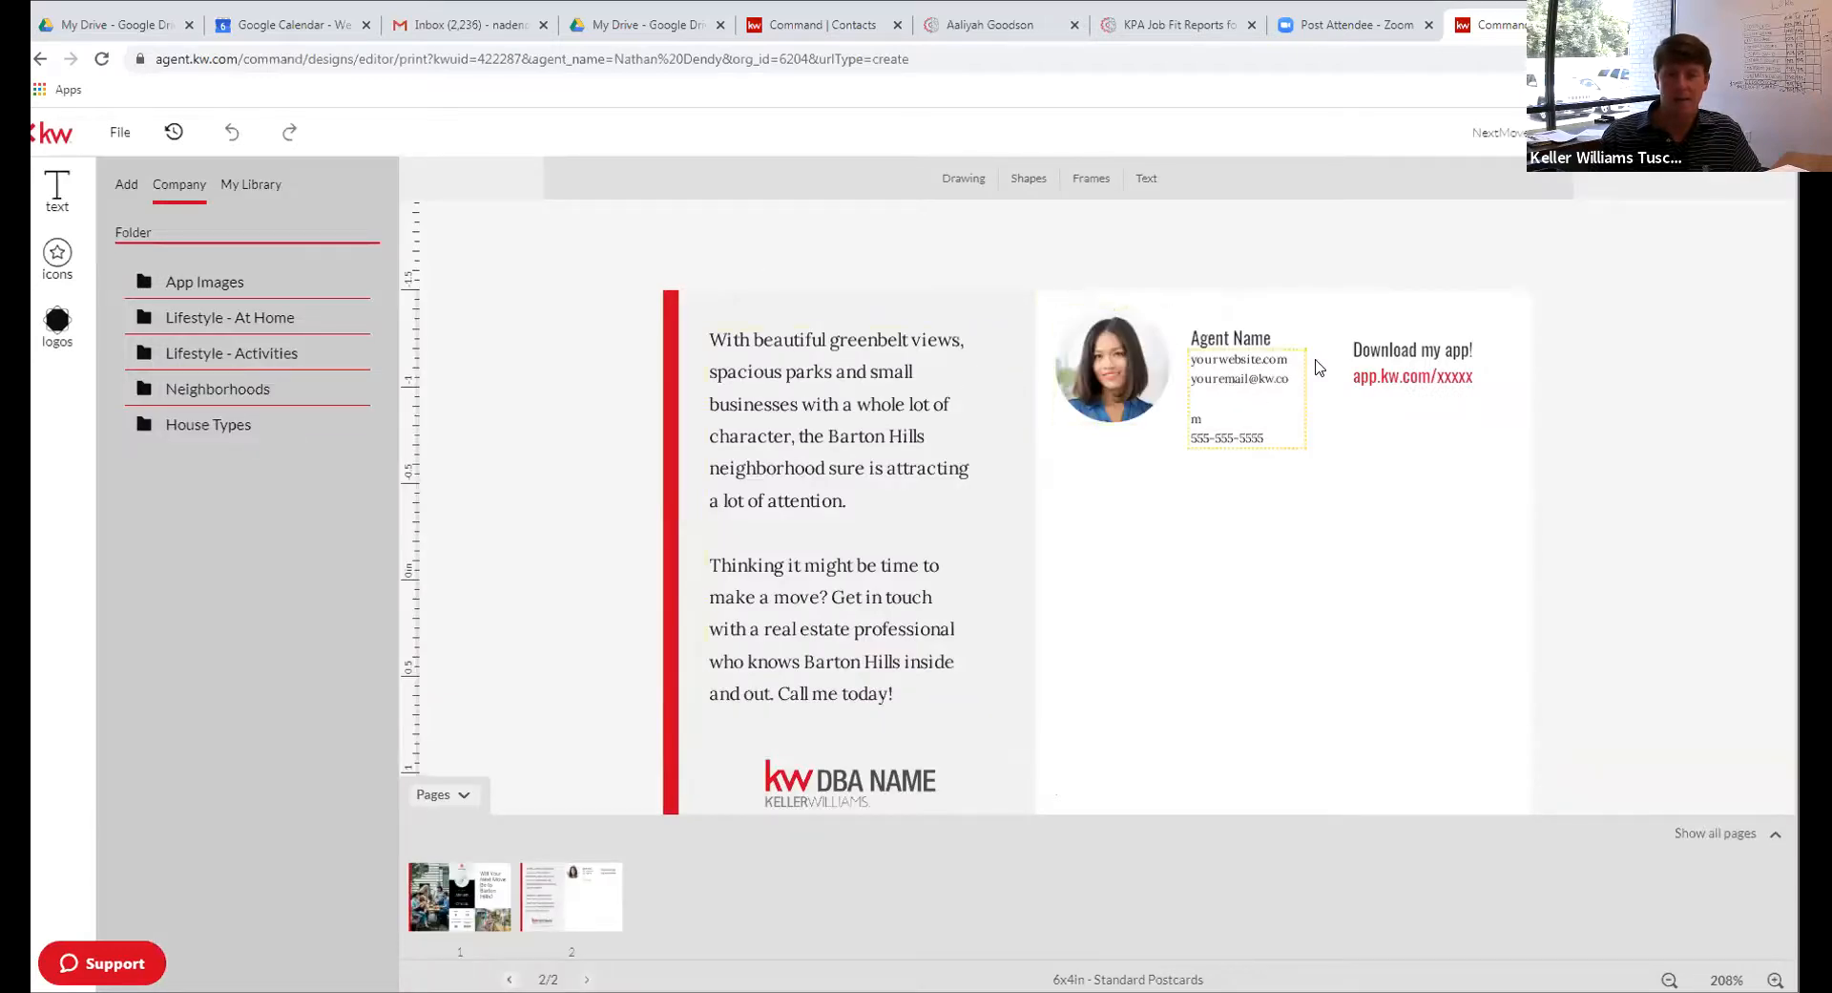
{"action": "left_click", "coordinate": [477, 897]}
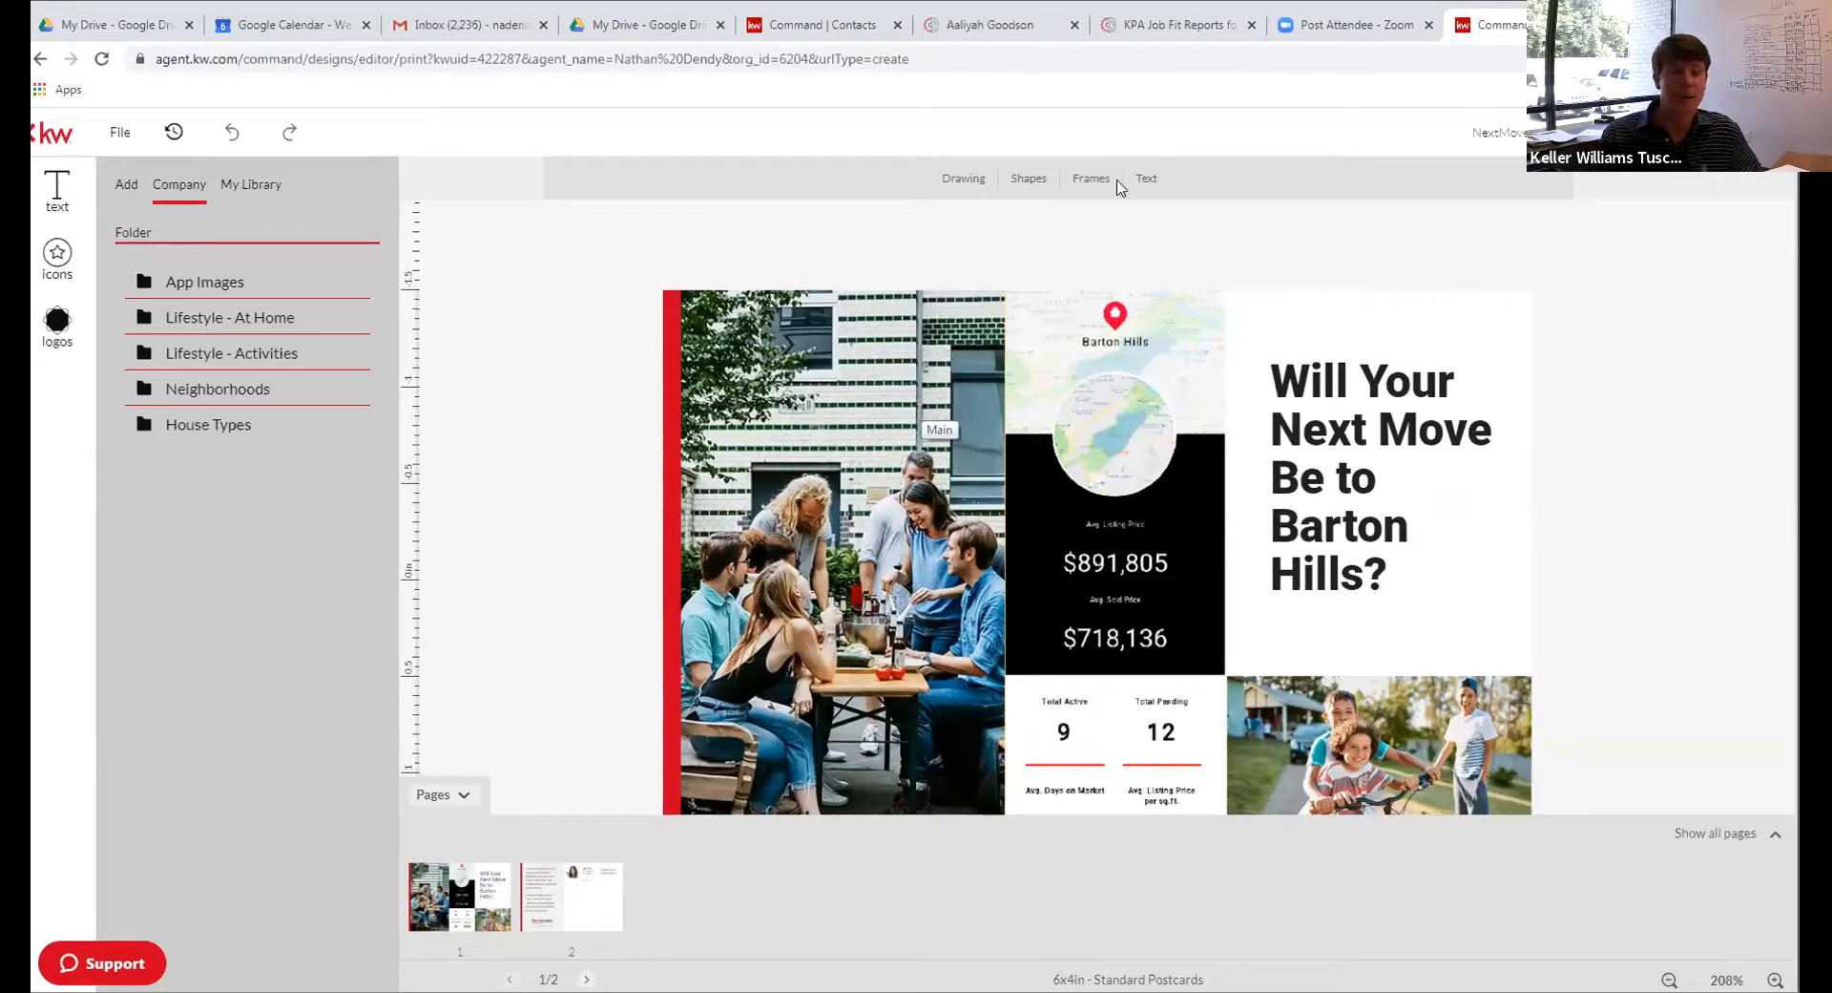
{"action": "left_click", "coordinate": [41, 59]}
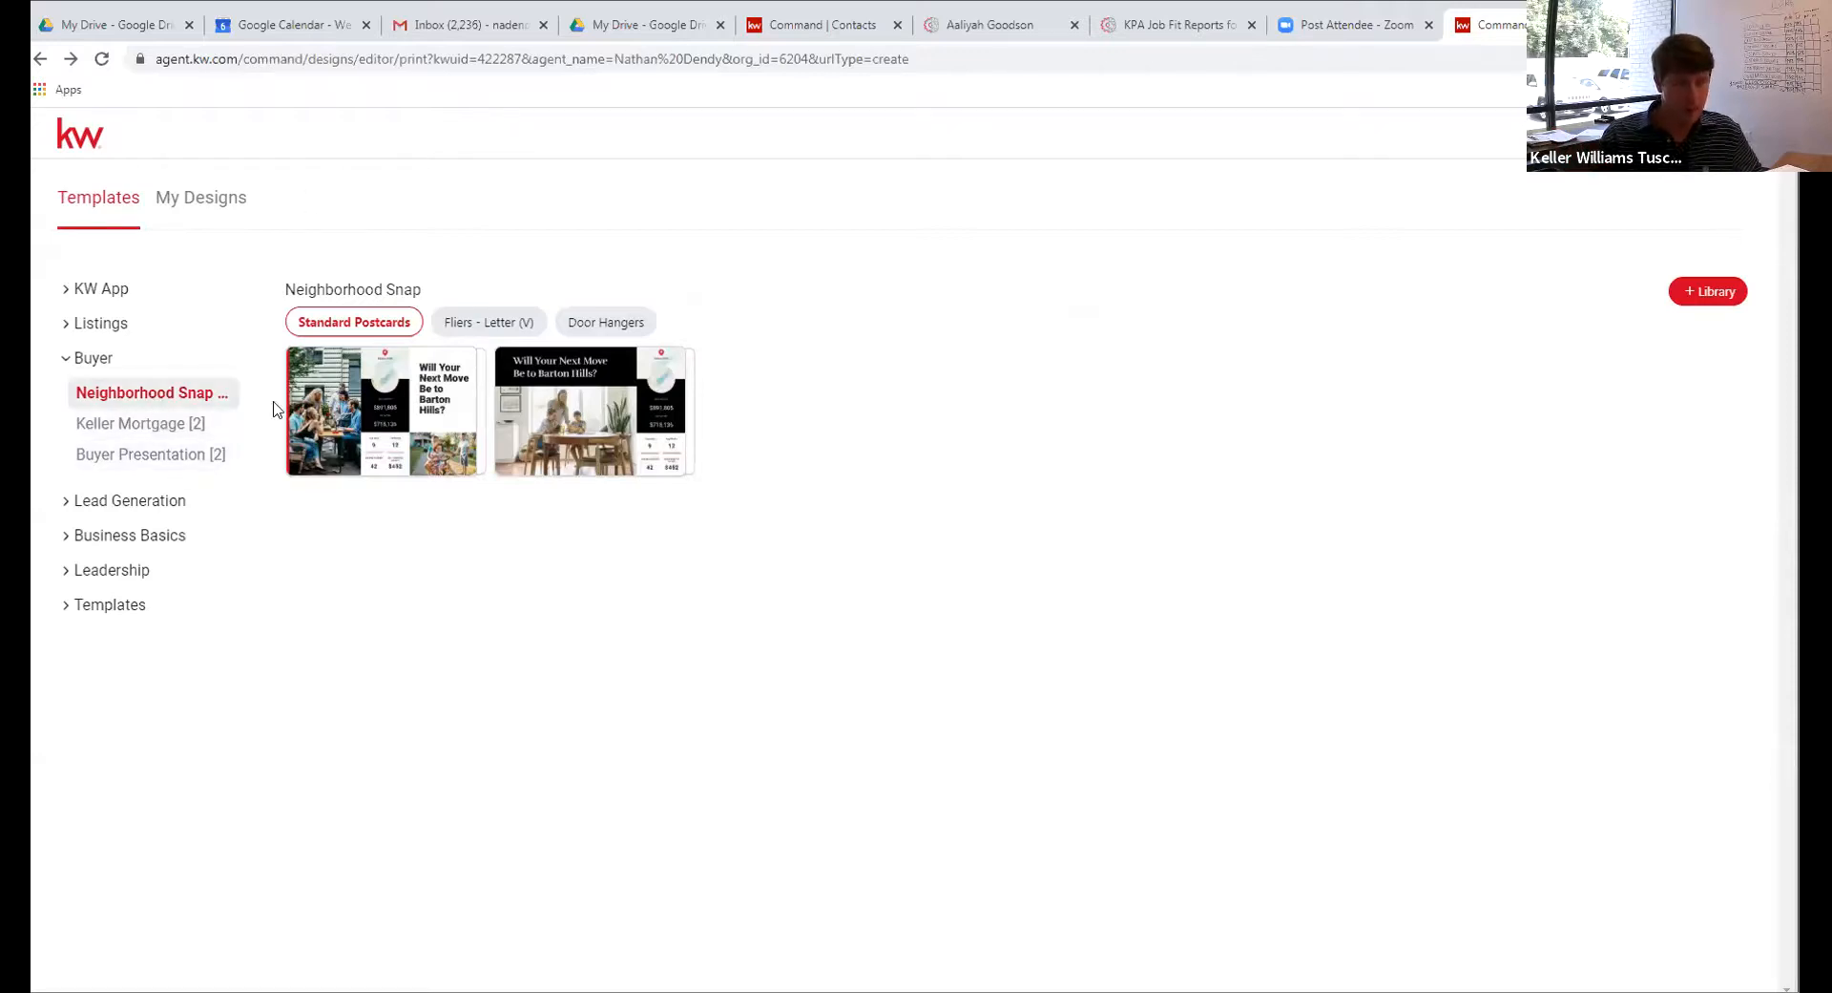
{"action": "left_click", "coordinate": [134, 425]}
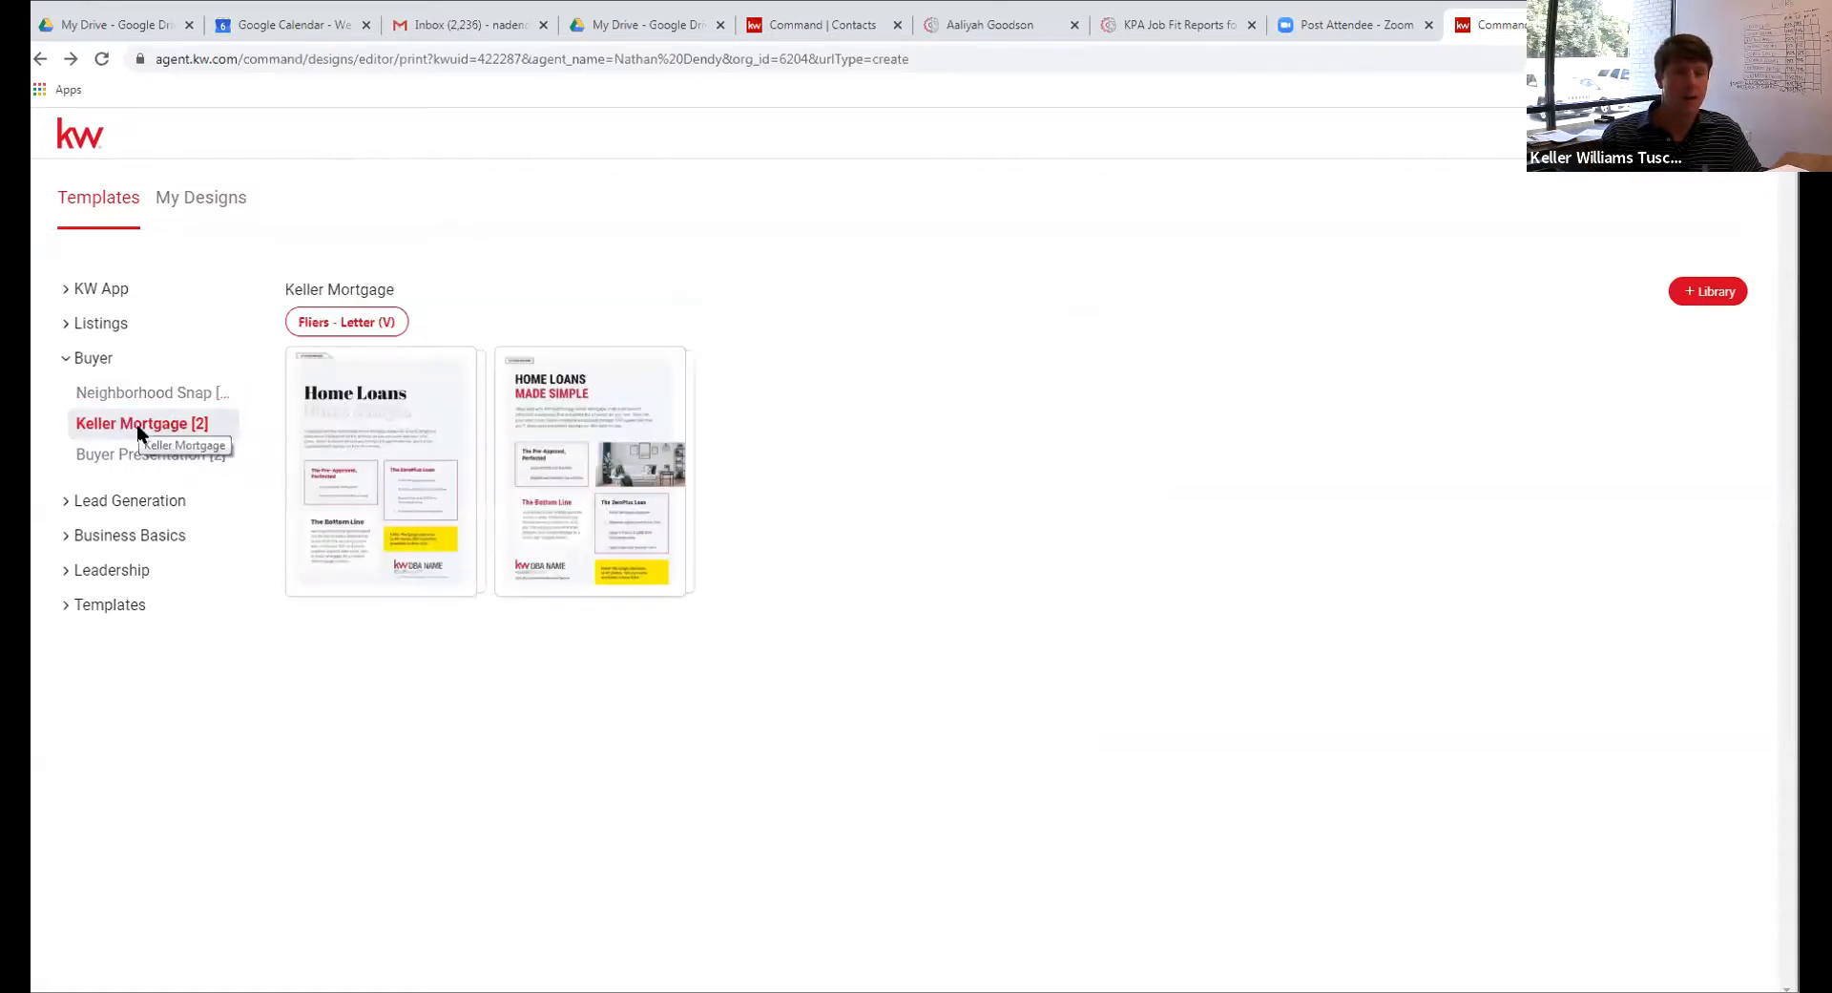
{"action": "left_click", "coordinate": [143, 460]}
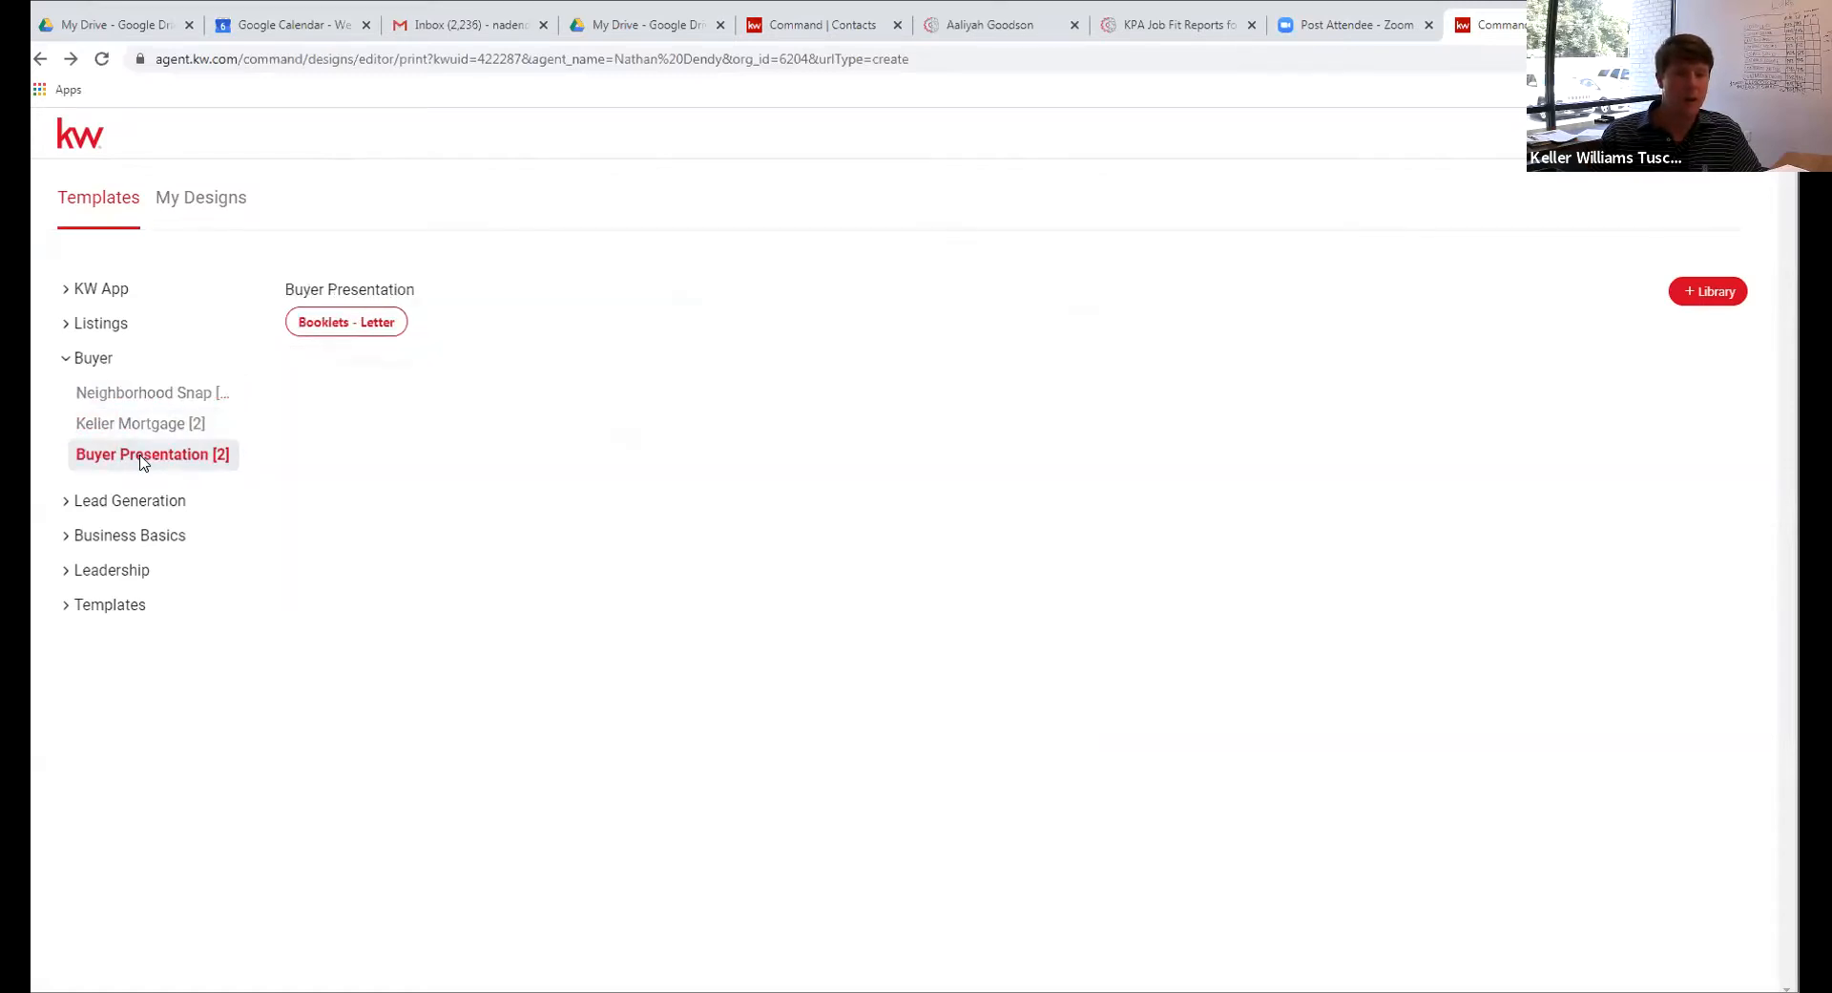
{"action": "left_click", "coordinate": [96, 504]}
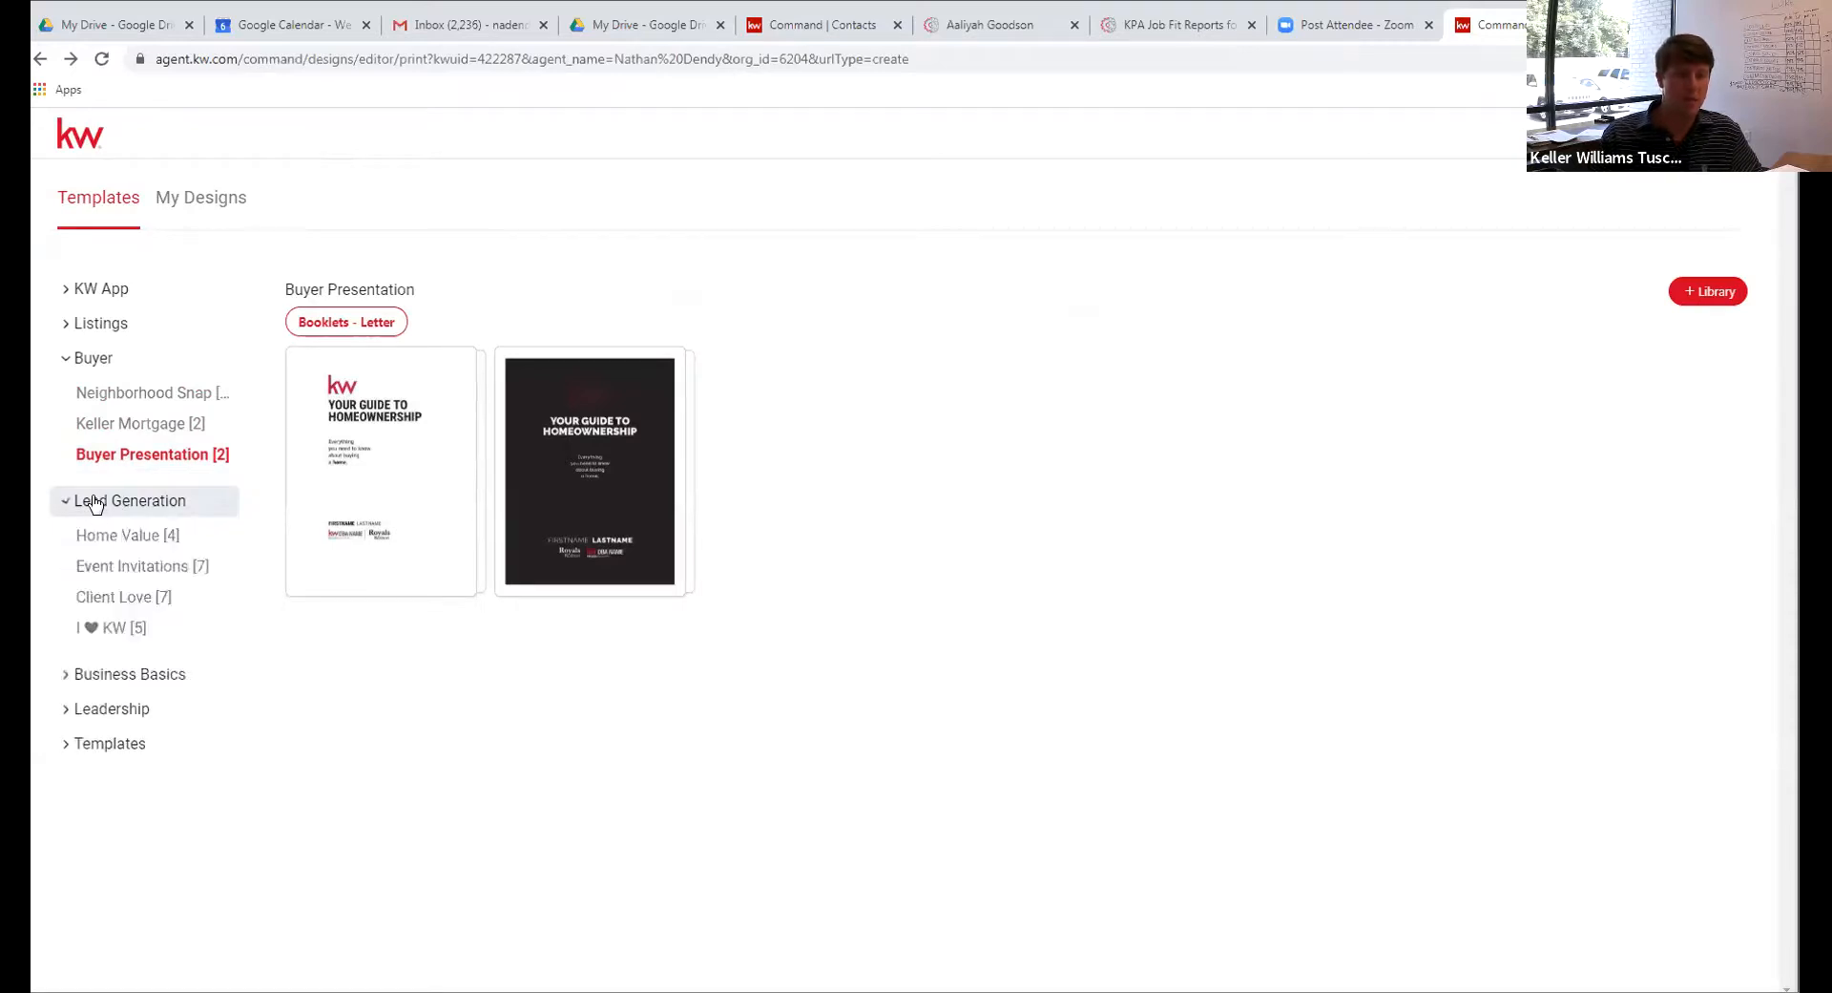
{"action": "left_click", "coordinate": [154, 537]}
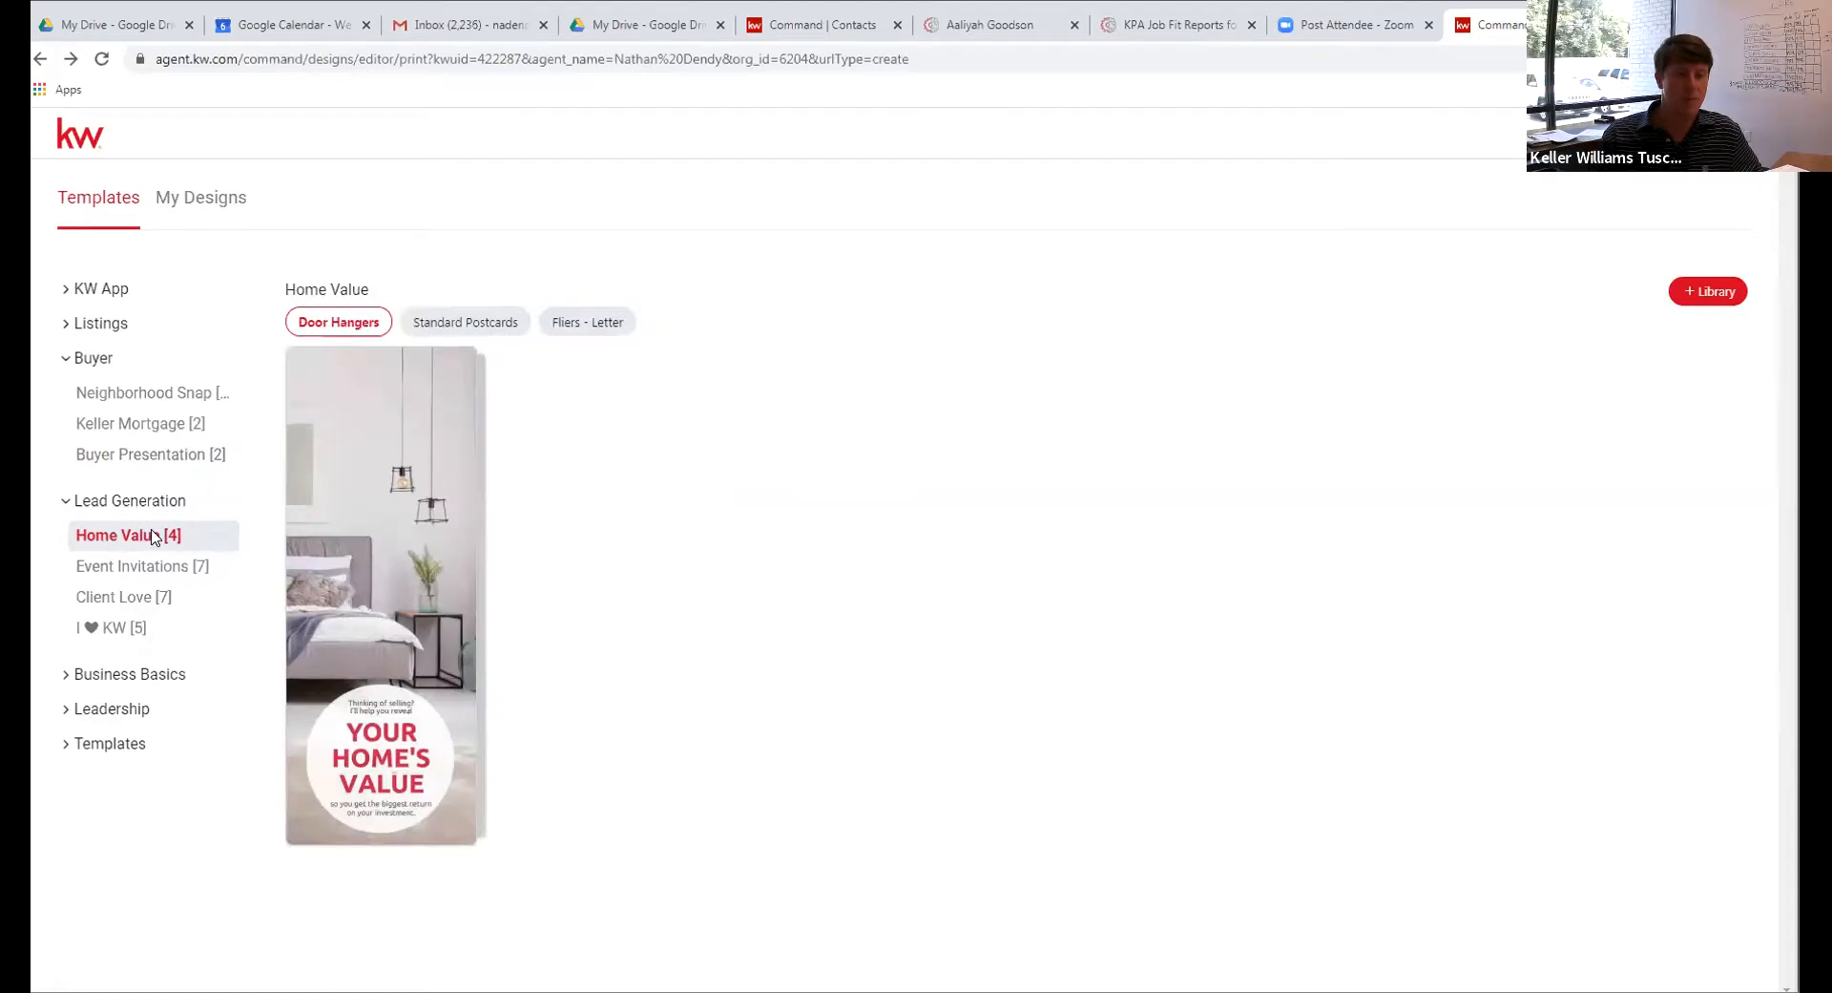
{"action": "left_click", "coordinate": [420, 322]}
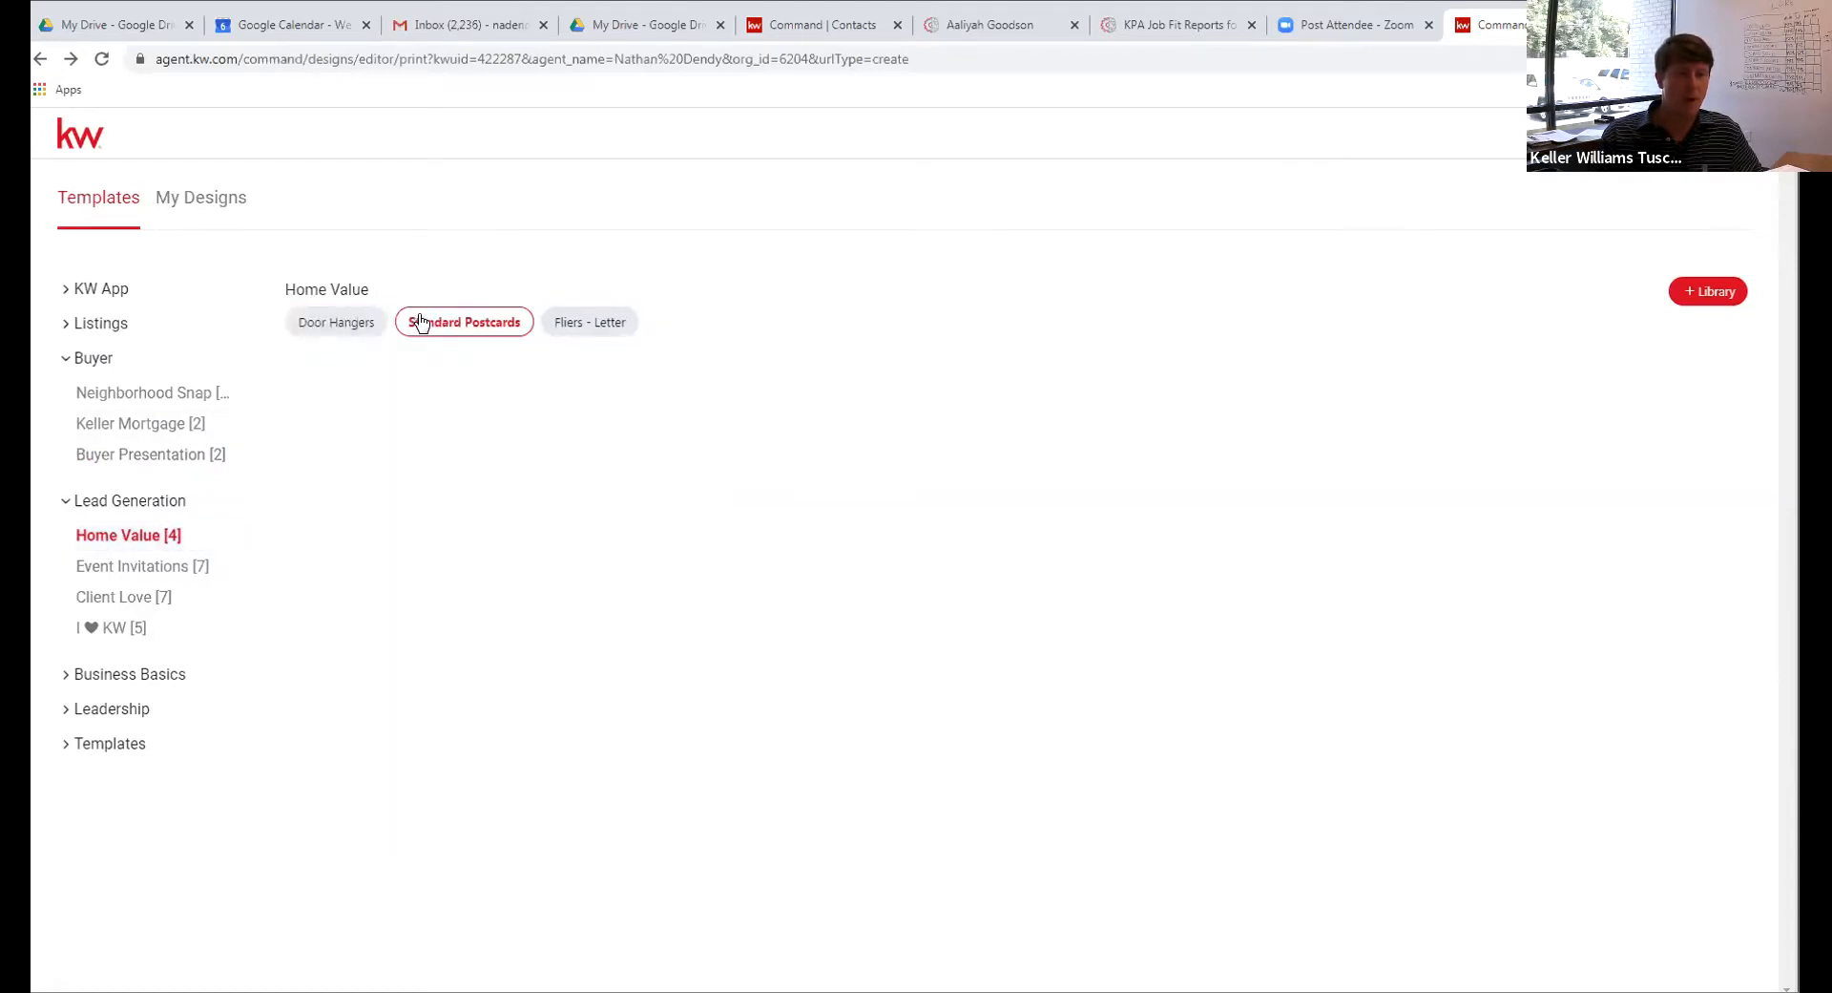
{"action": "mouse_move", "coordinate": [598, 437]}
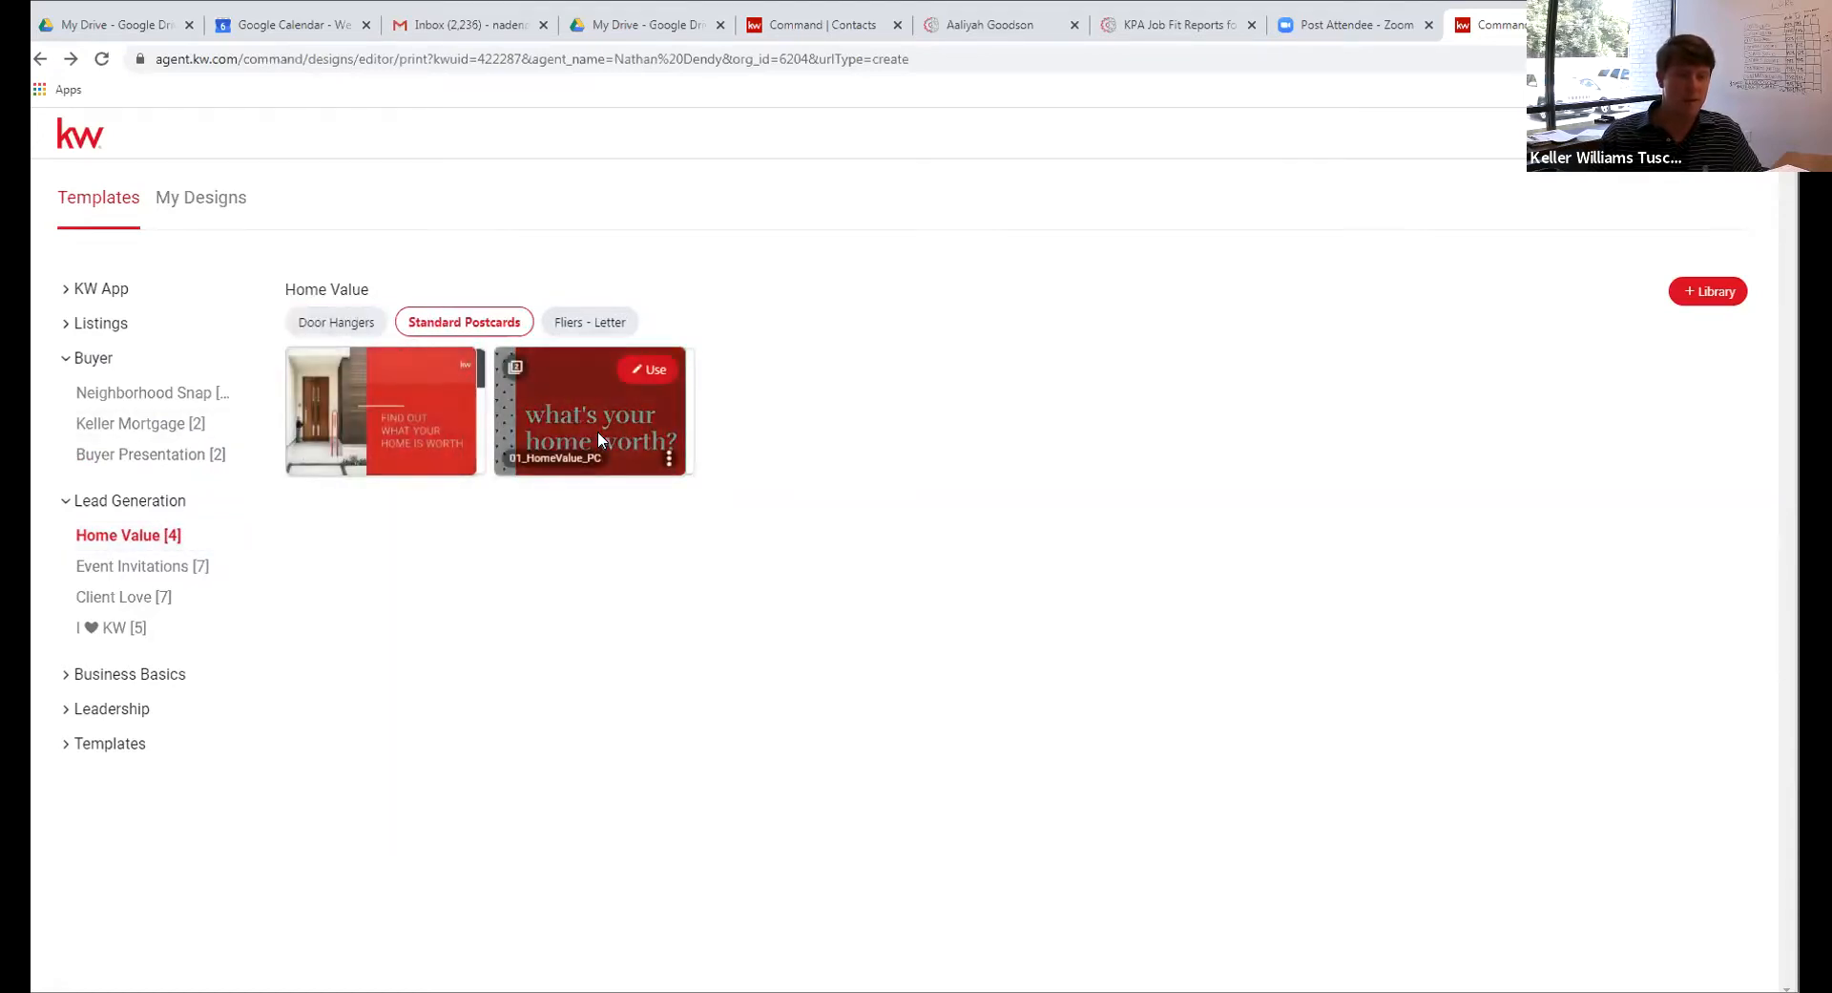
{"action": "left_click", "coordinate": [140, 568]}
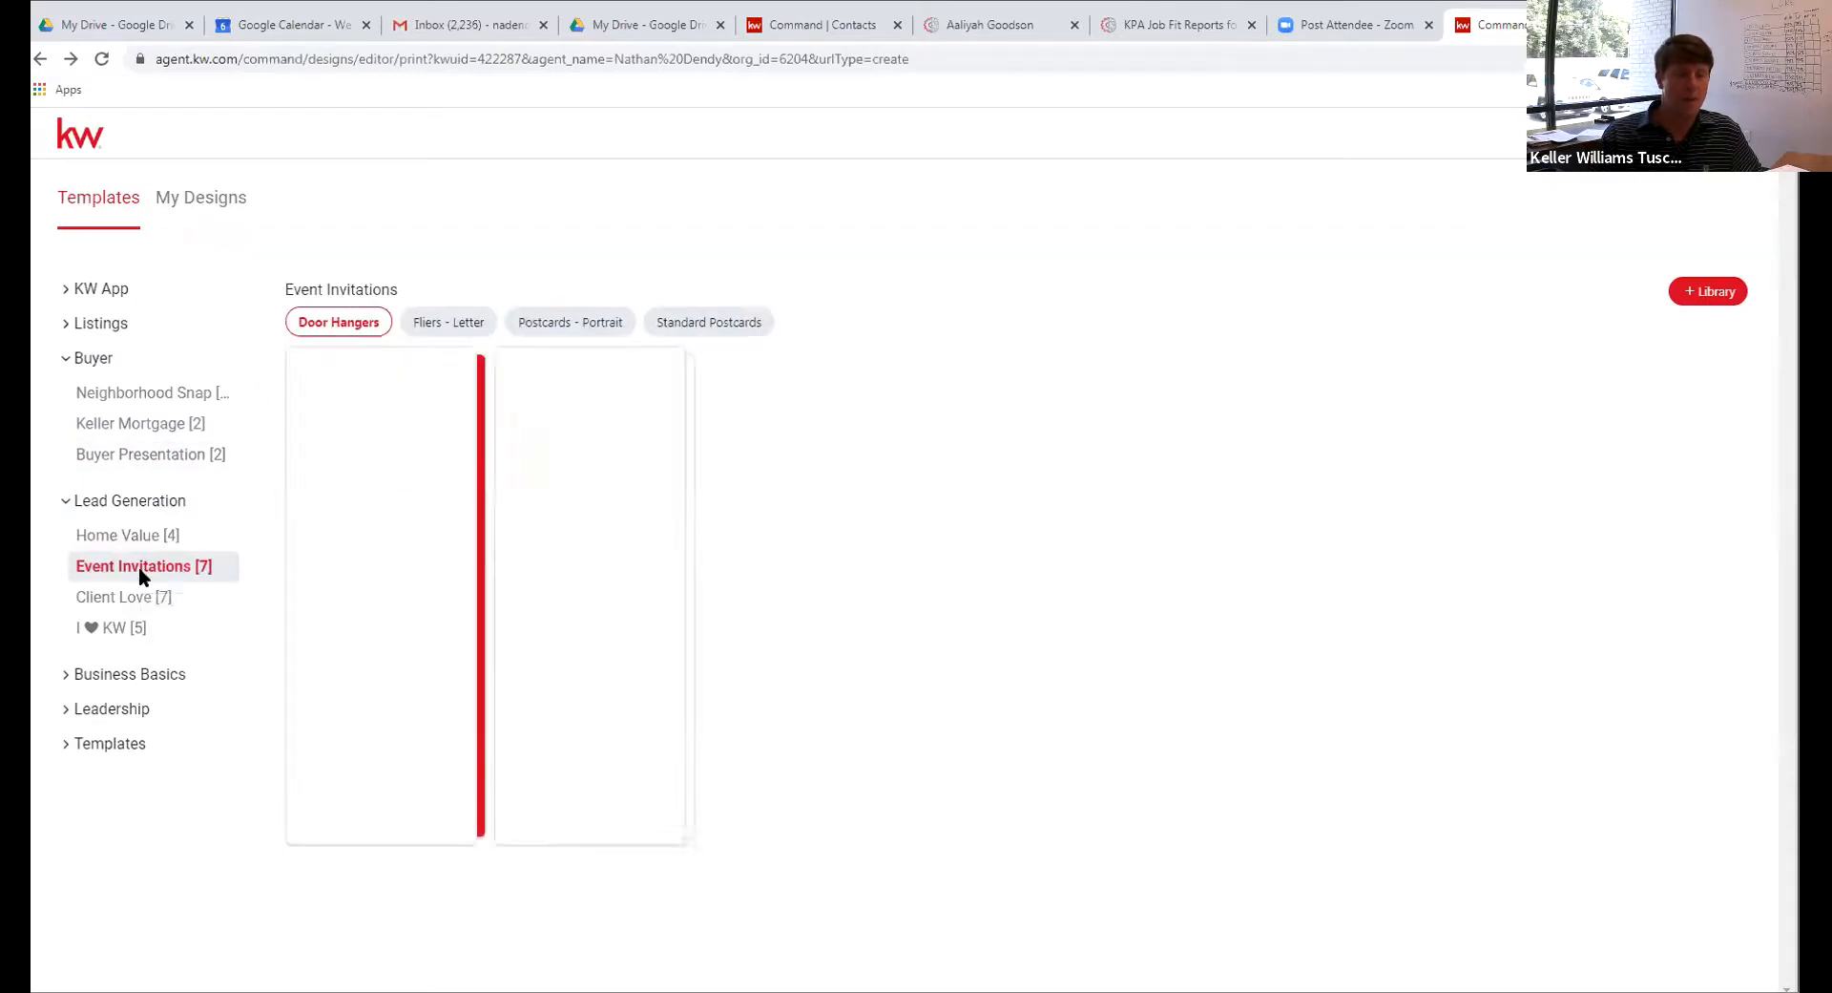
{"action": "left_click", "coordinate": [136, 598]}
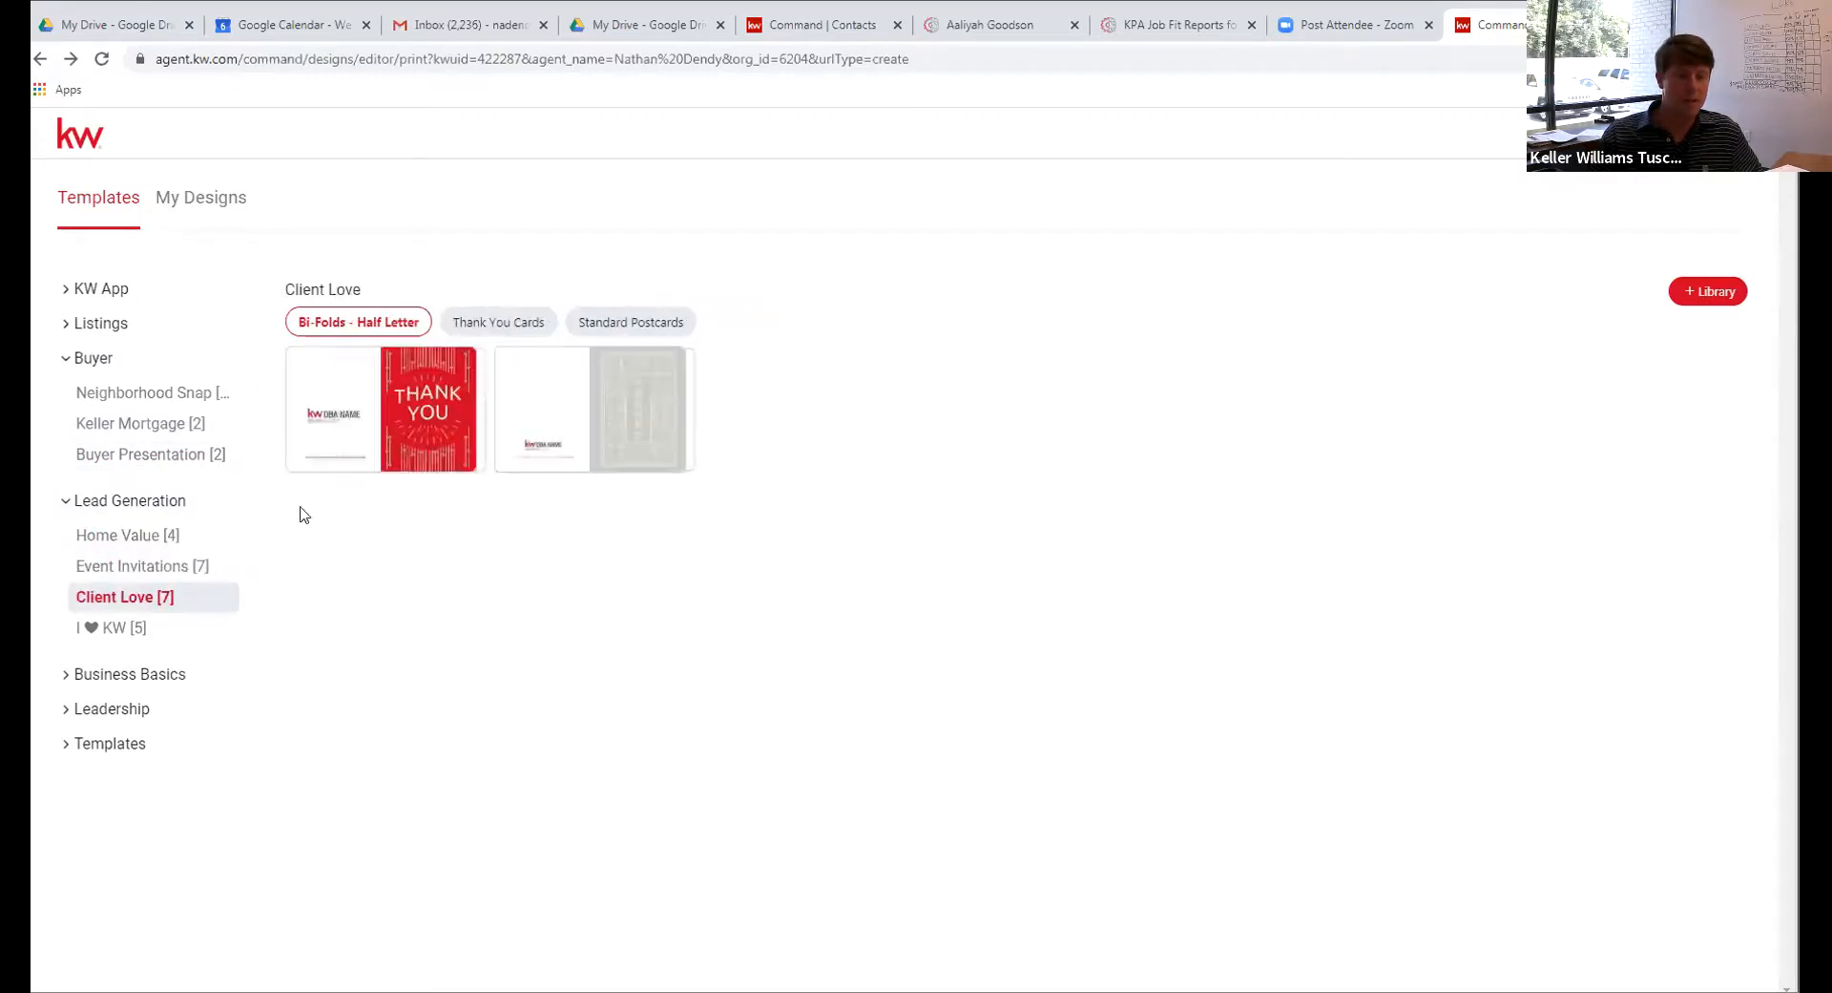
{"action": "left_click", "coordinate": [637, 323]}
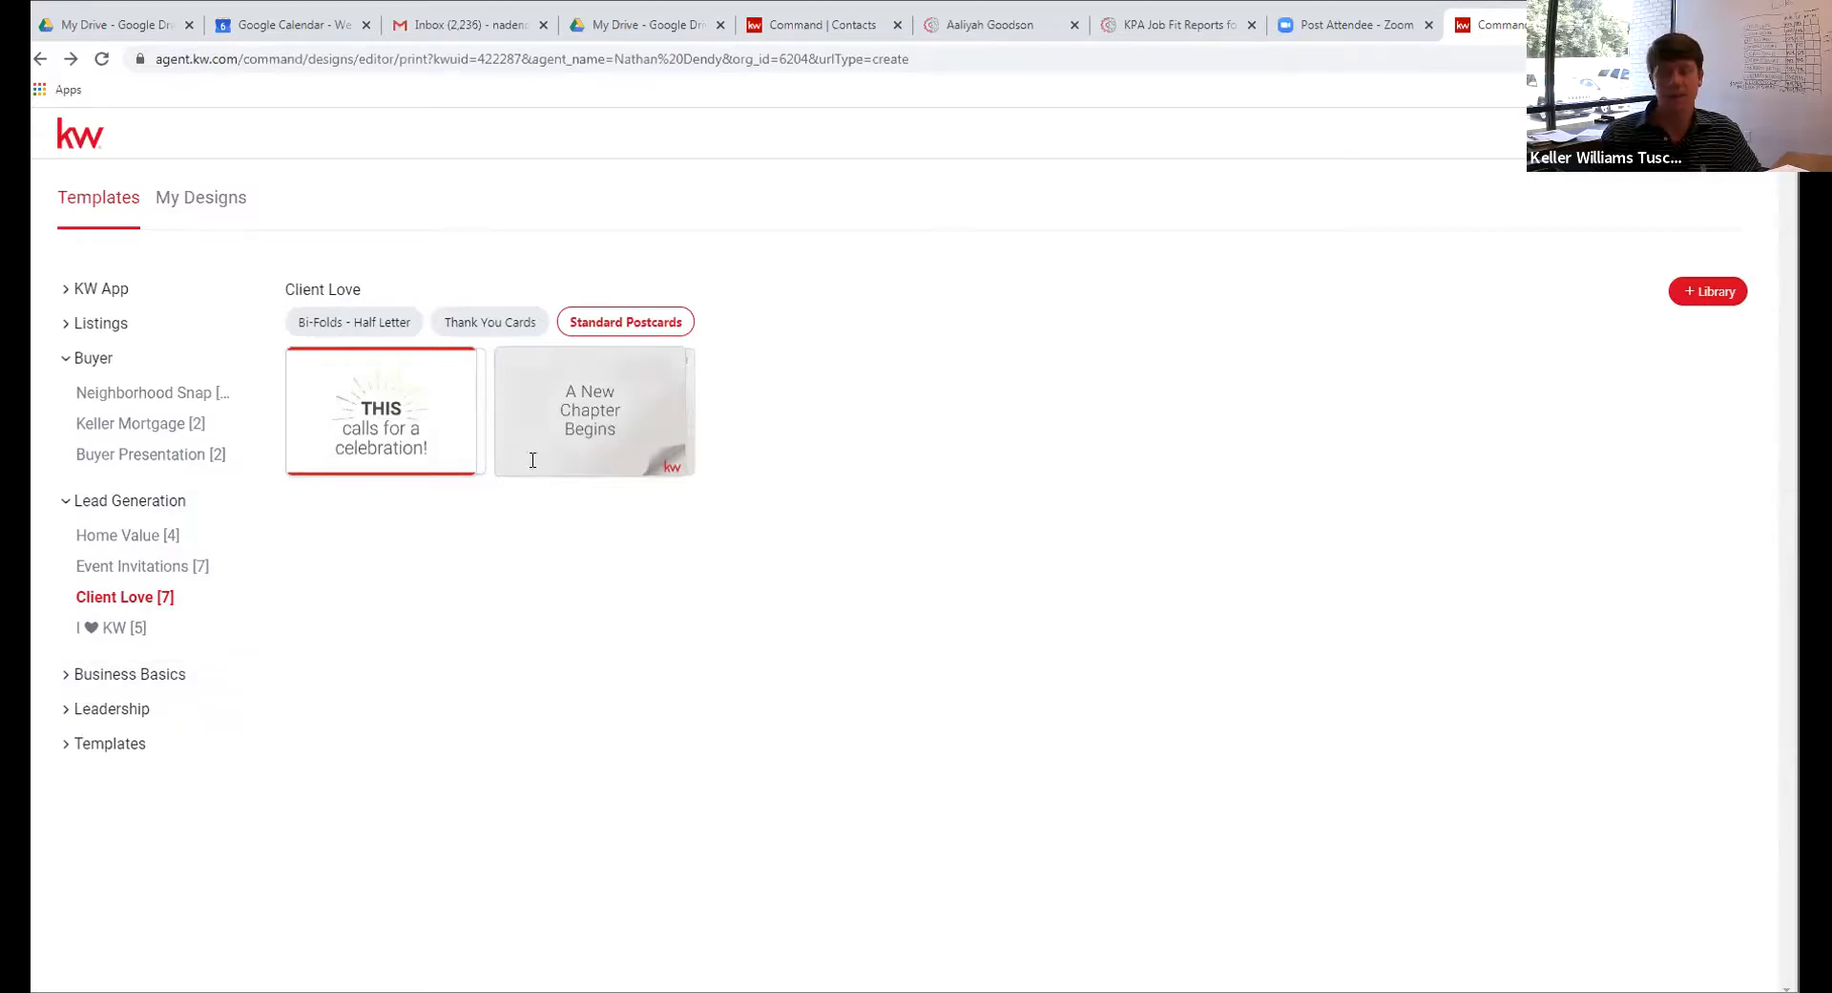
{"action": "left_click", "coordinate": [111, 399]}
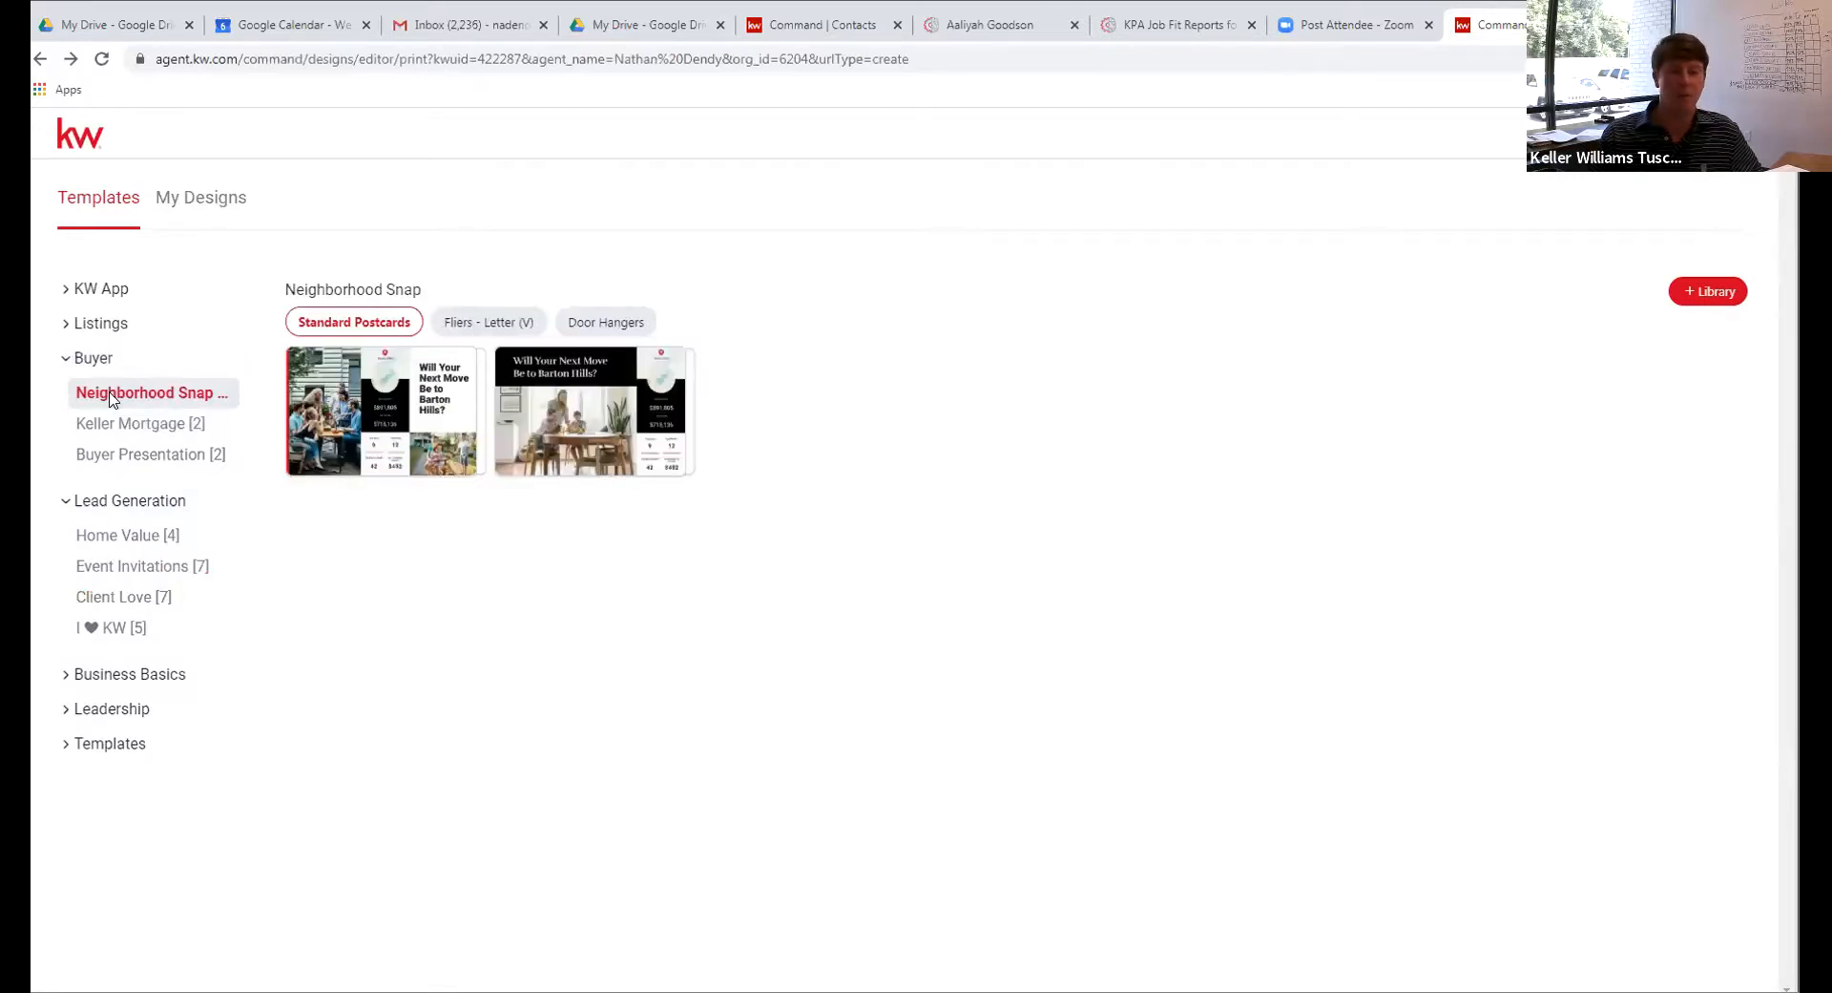
{"action": "mouse_move", "coordinate": [303, 378]}
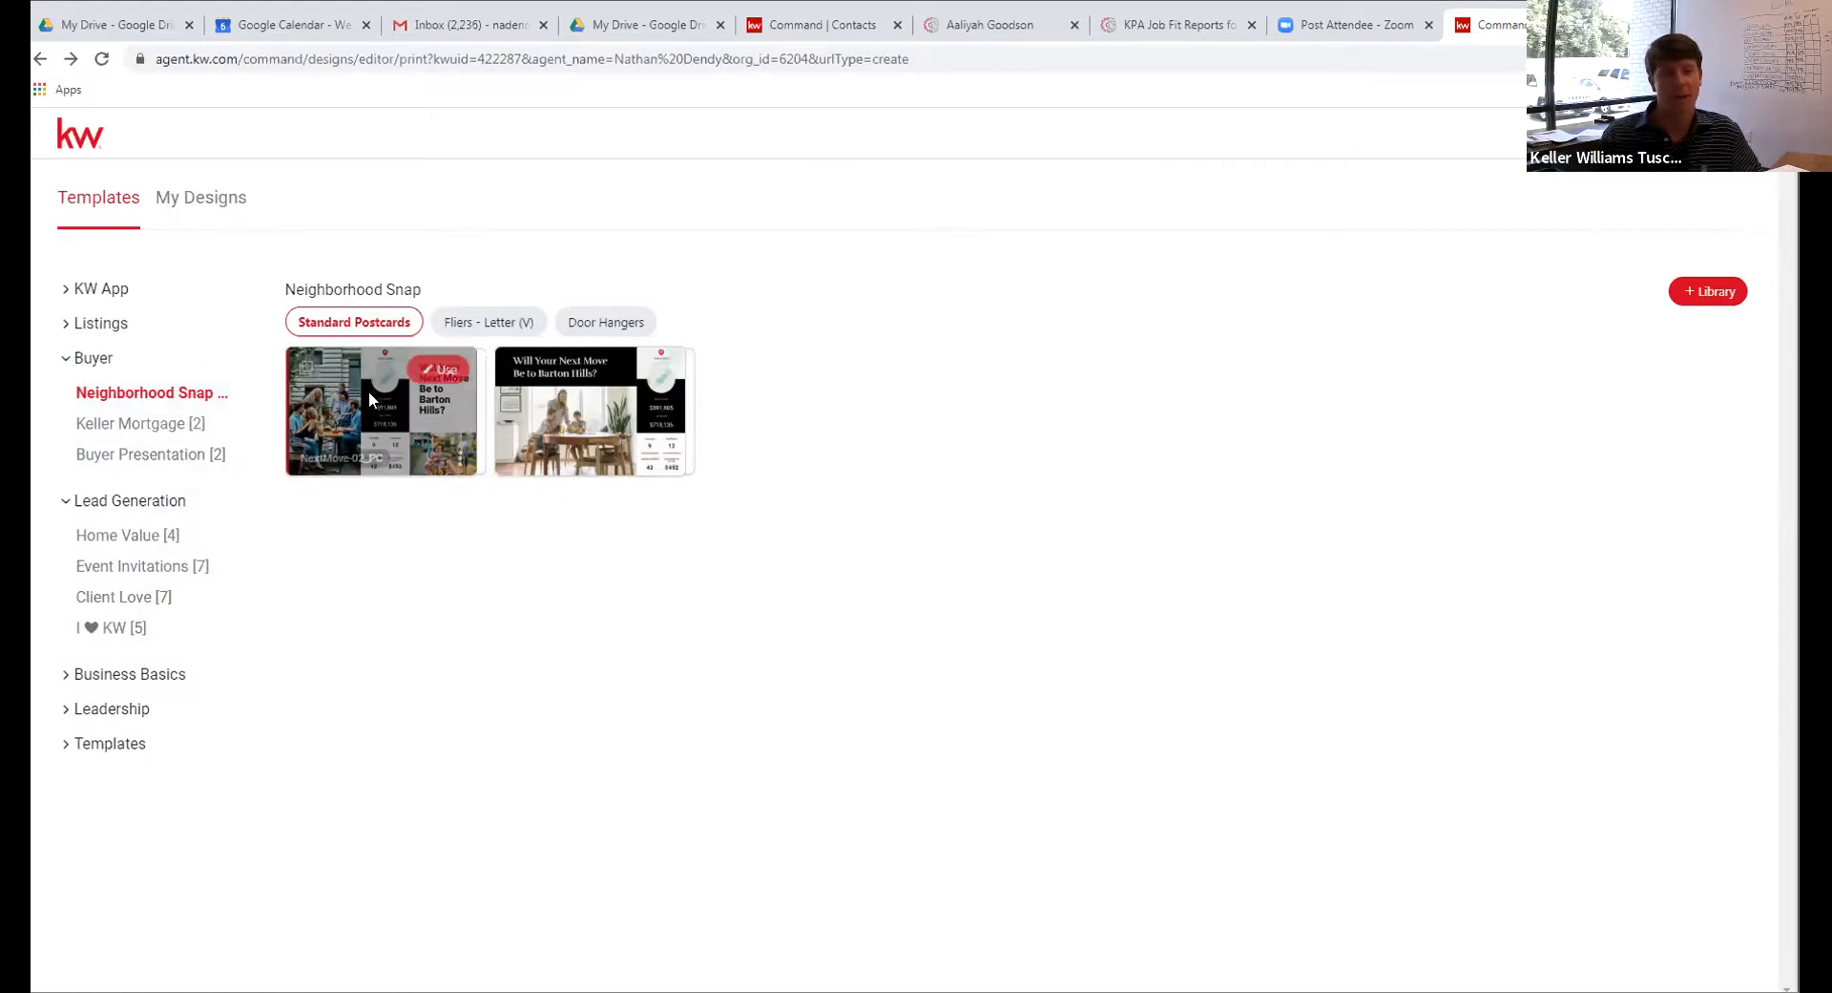
Reopen the Barton Hills postcard, dismiss its download options, and save it with File > Save
{"action": "left_click", "coordinate": [446, 368]}
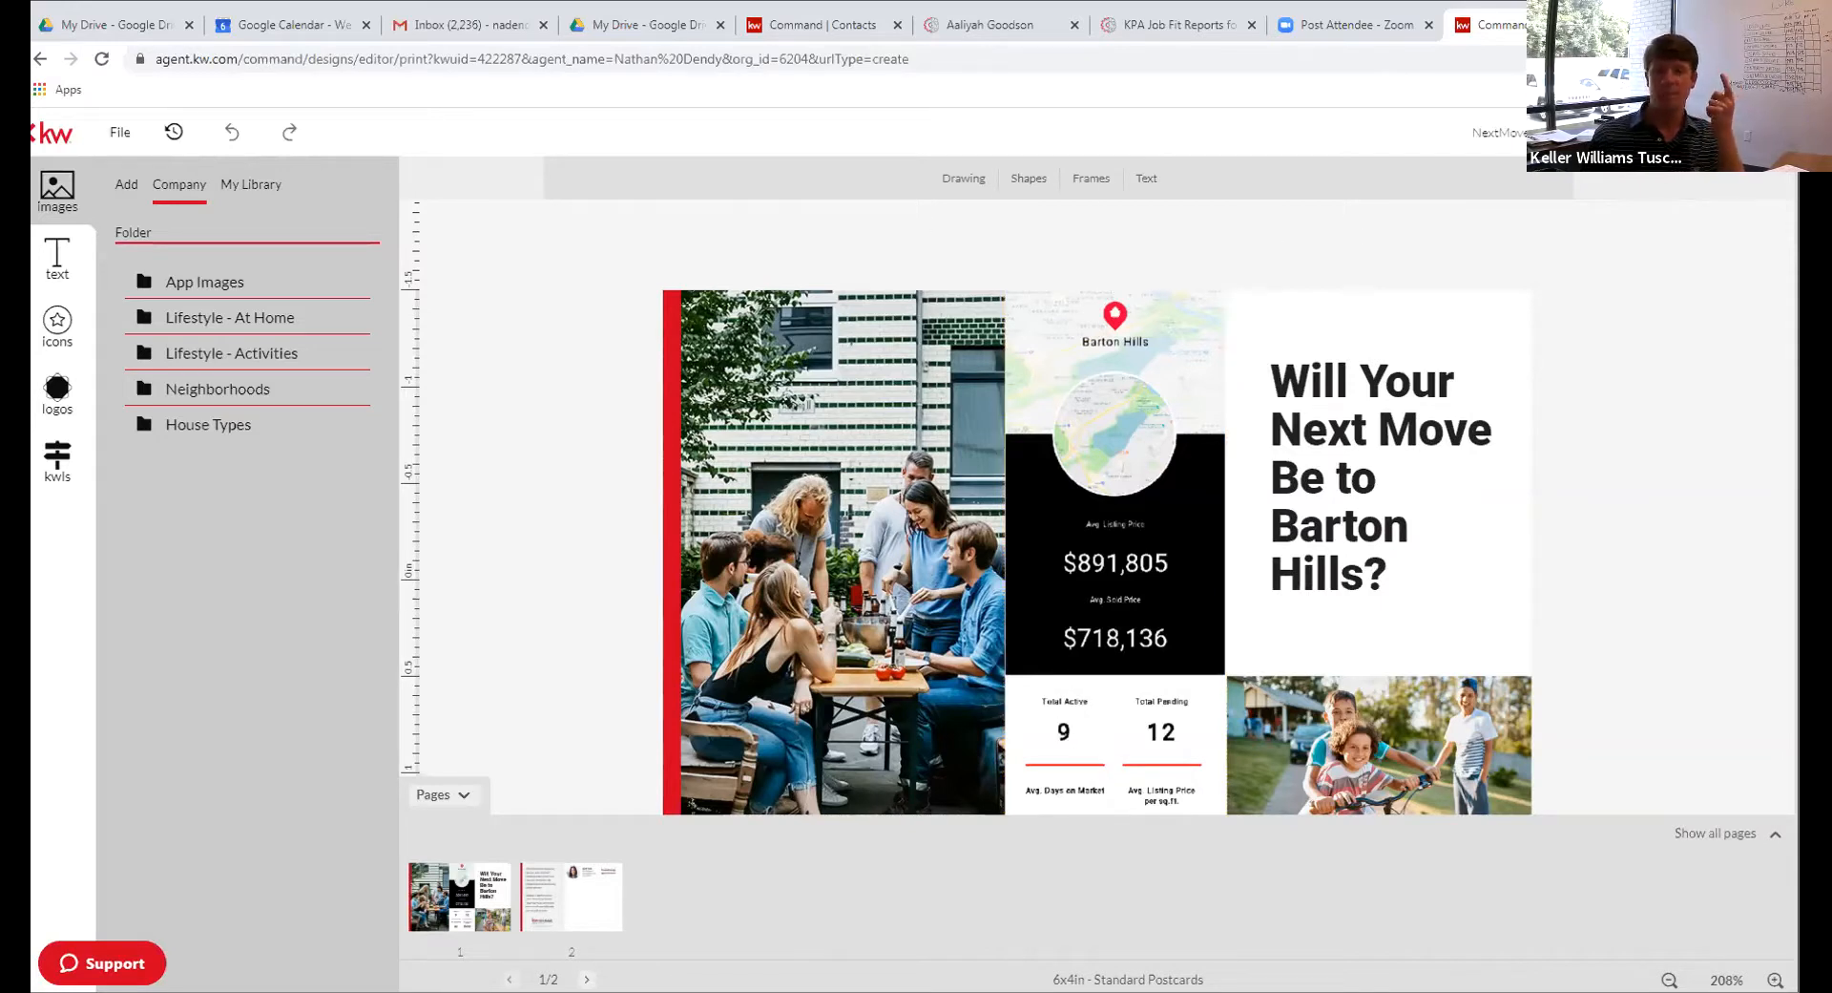
{"action": "left_click", "coordinate": [1656, 133]}
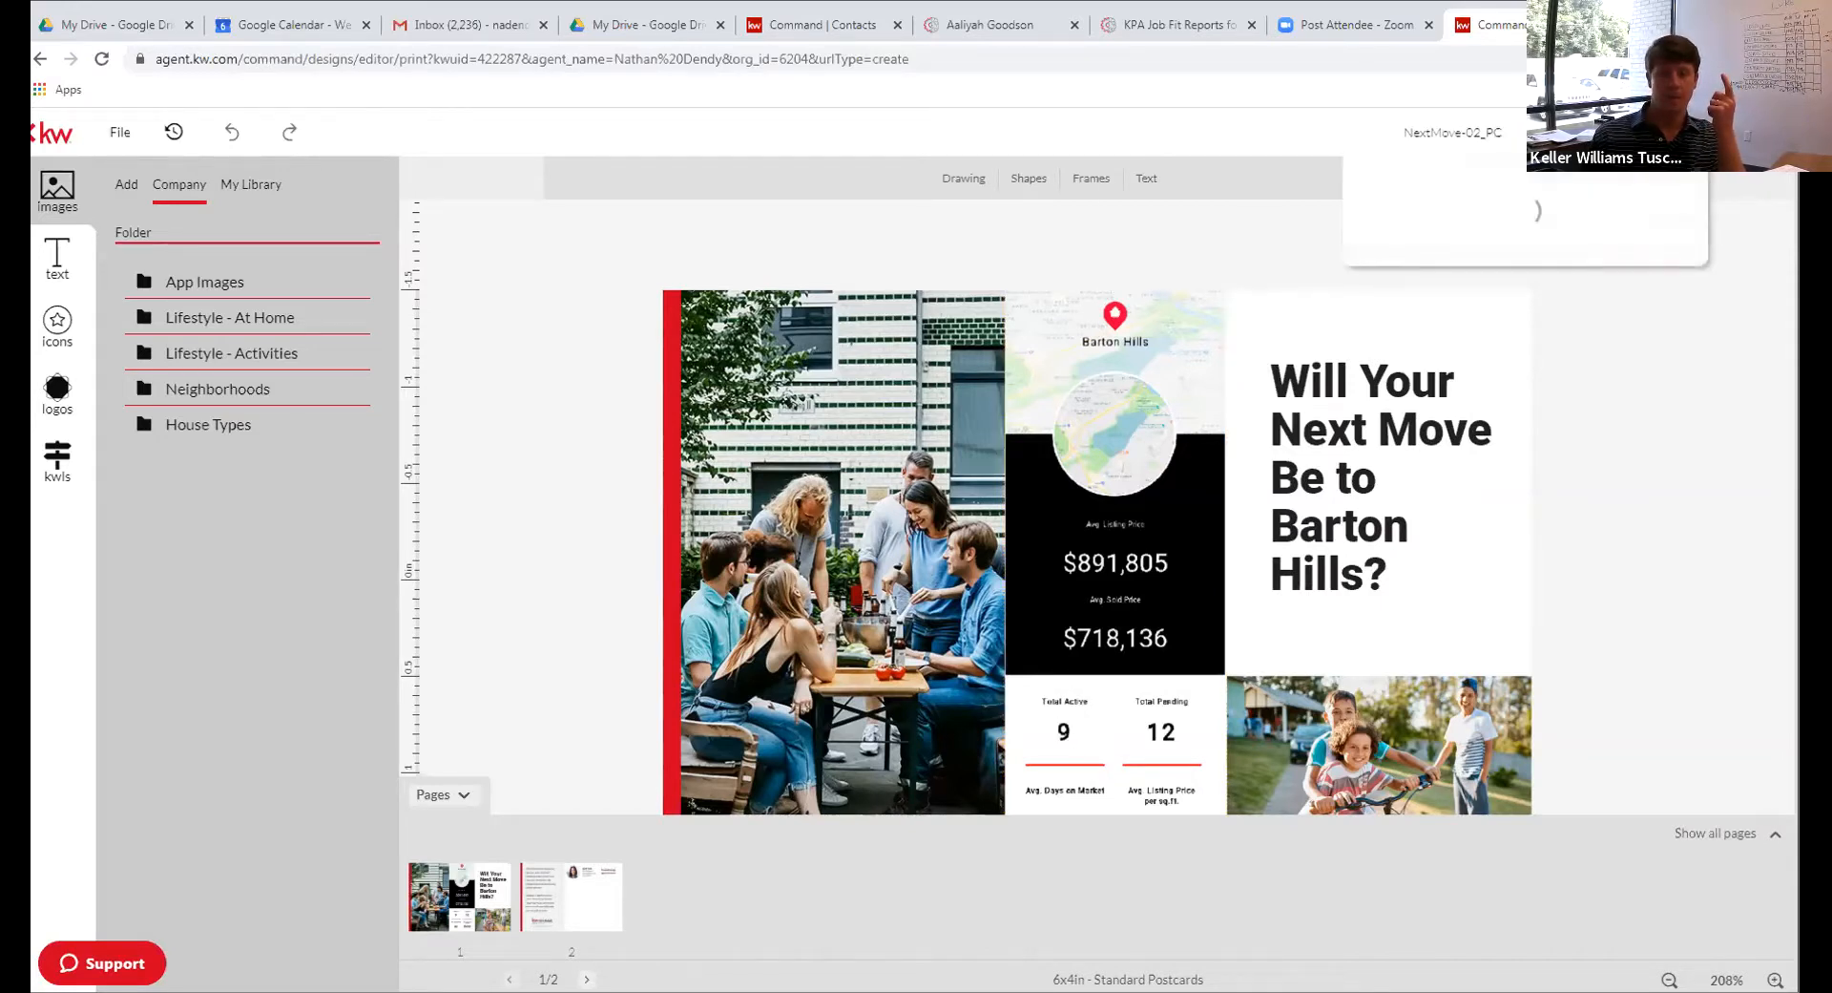
{"action": "left_click", "coordinate": [917, 229]}
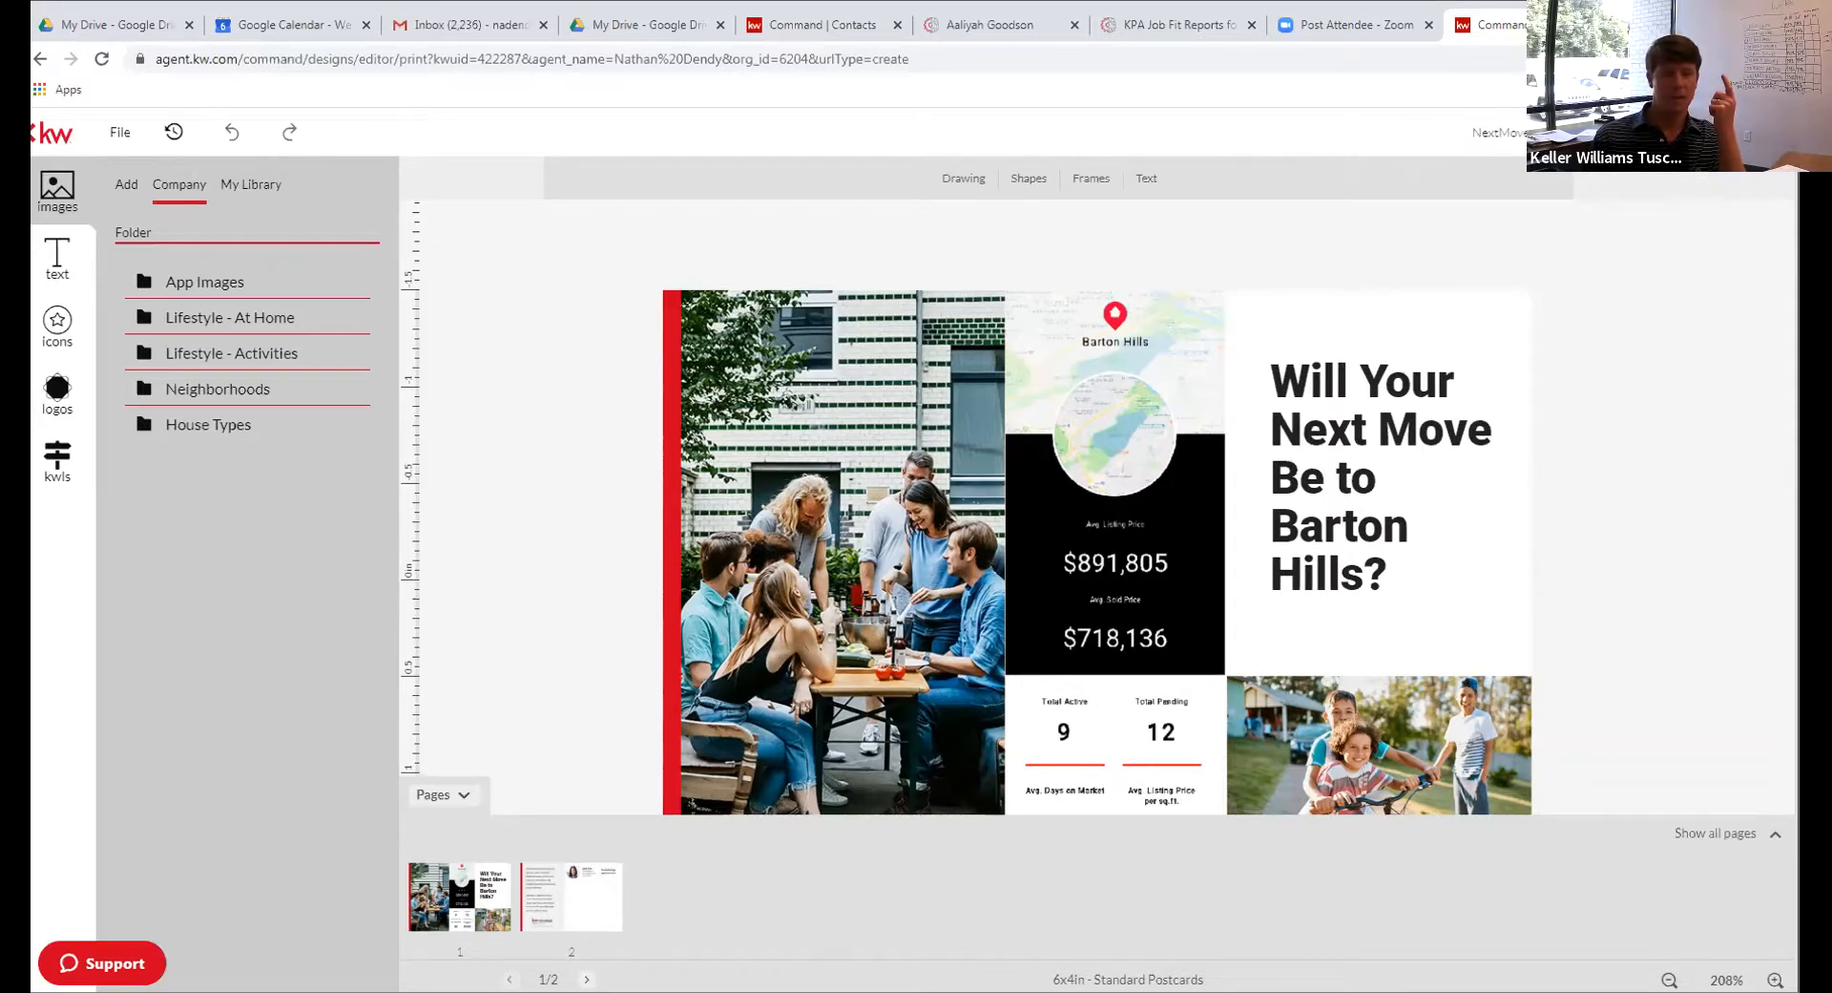
{"action": "left_click", "coordinate": [121, 133]}
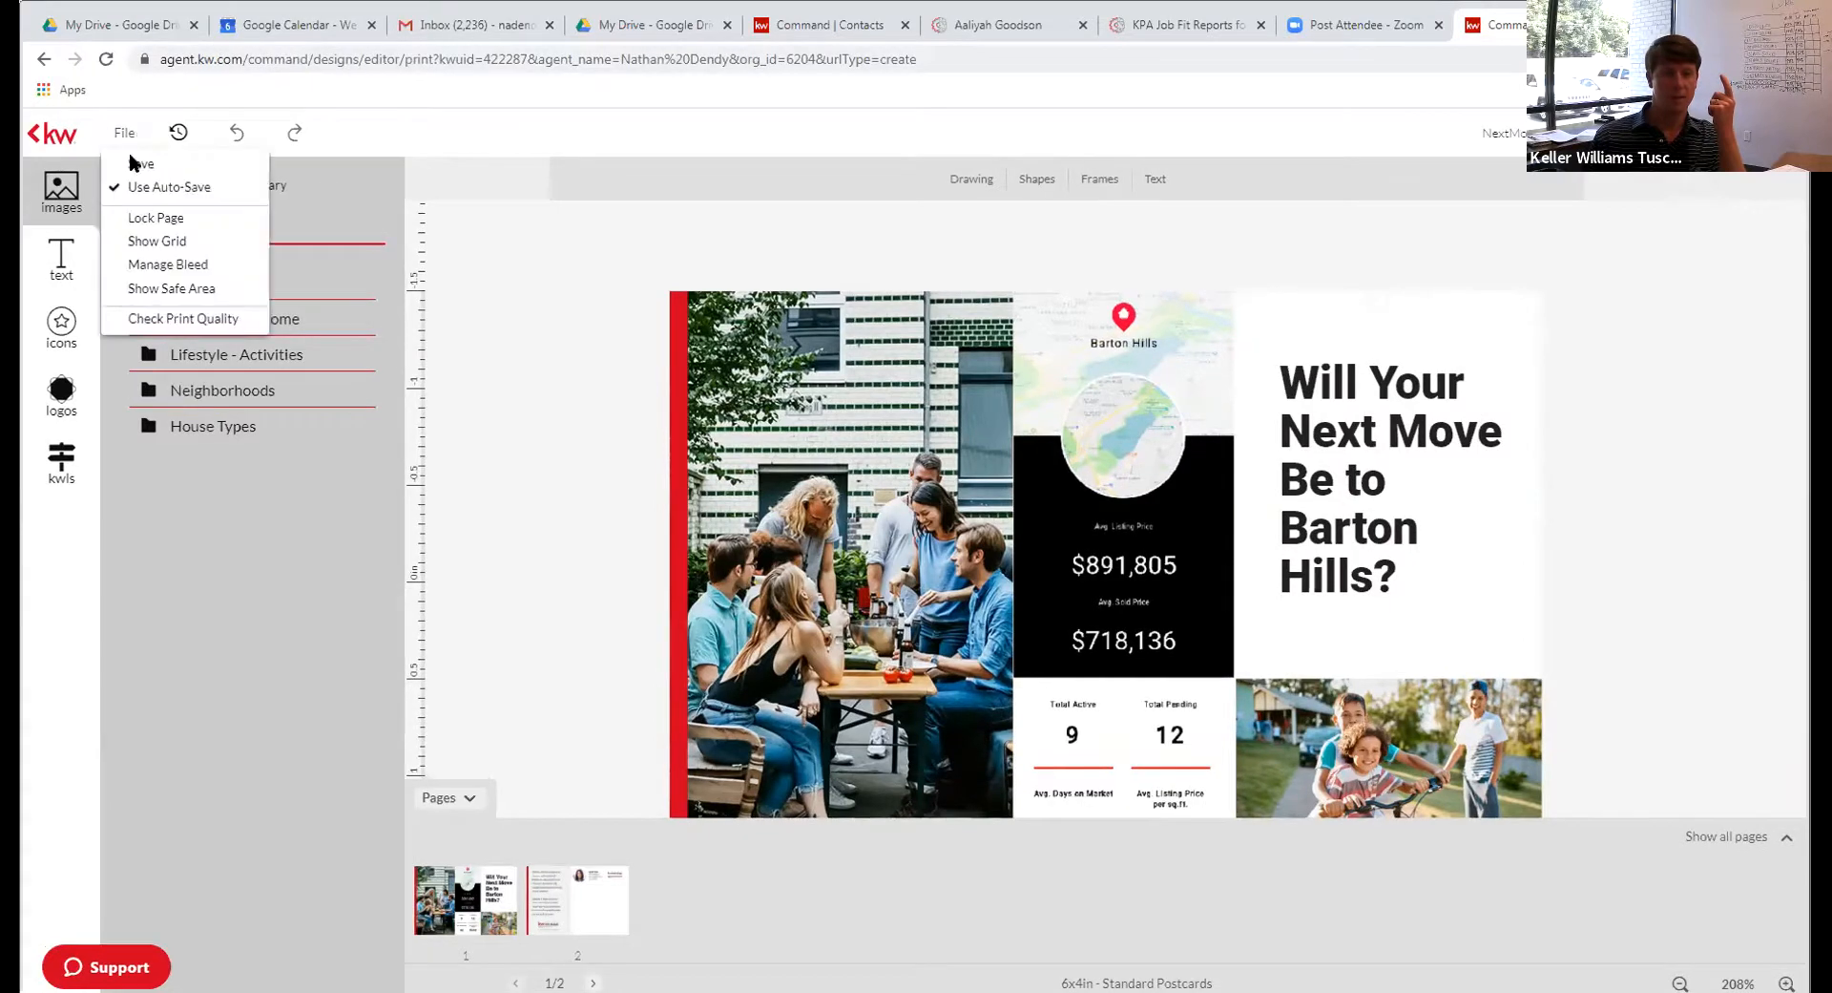
{"action": "left_click", "coordinate": [131, 169]}
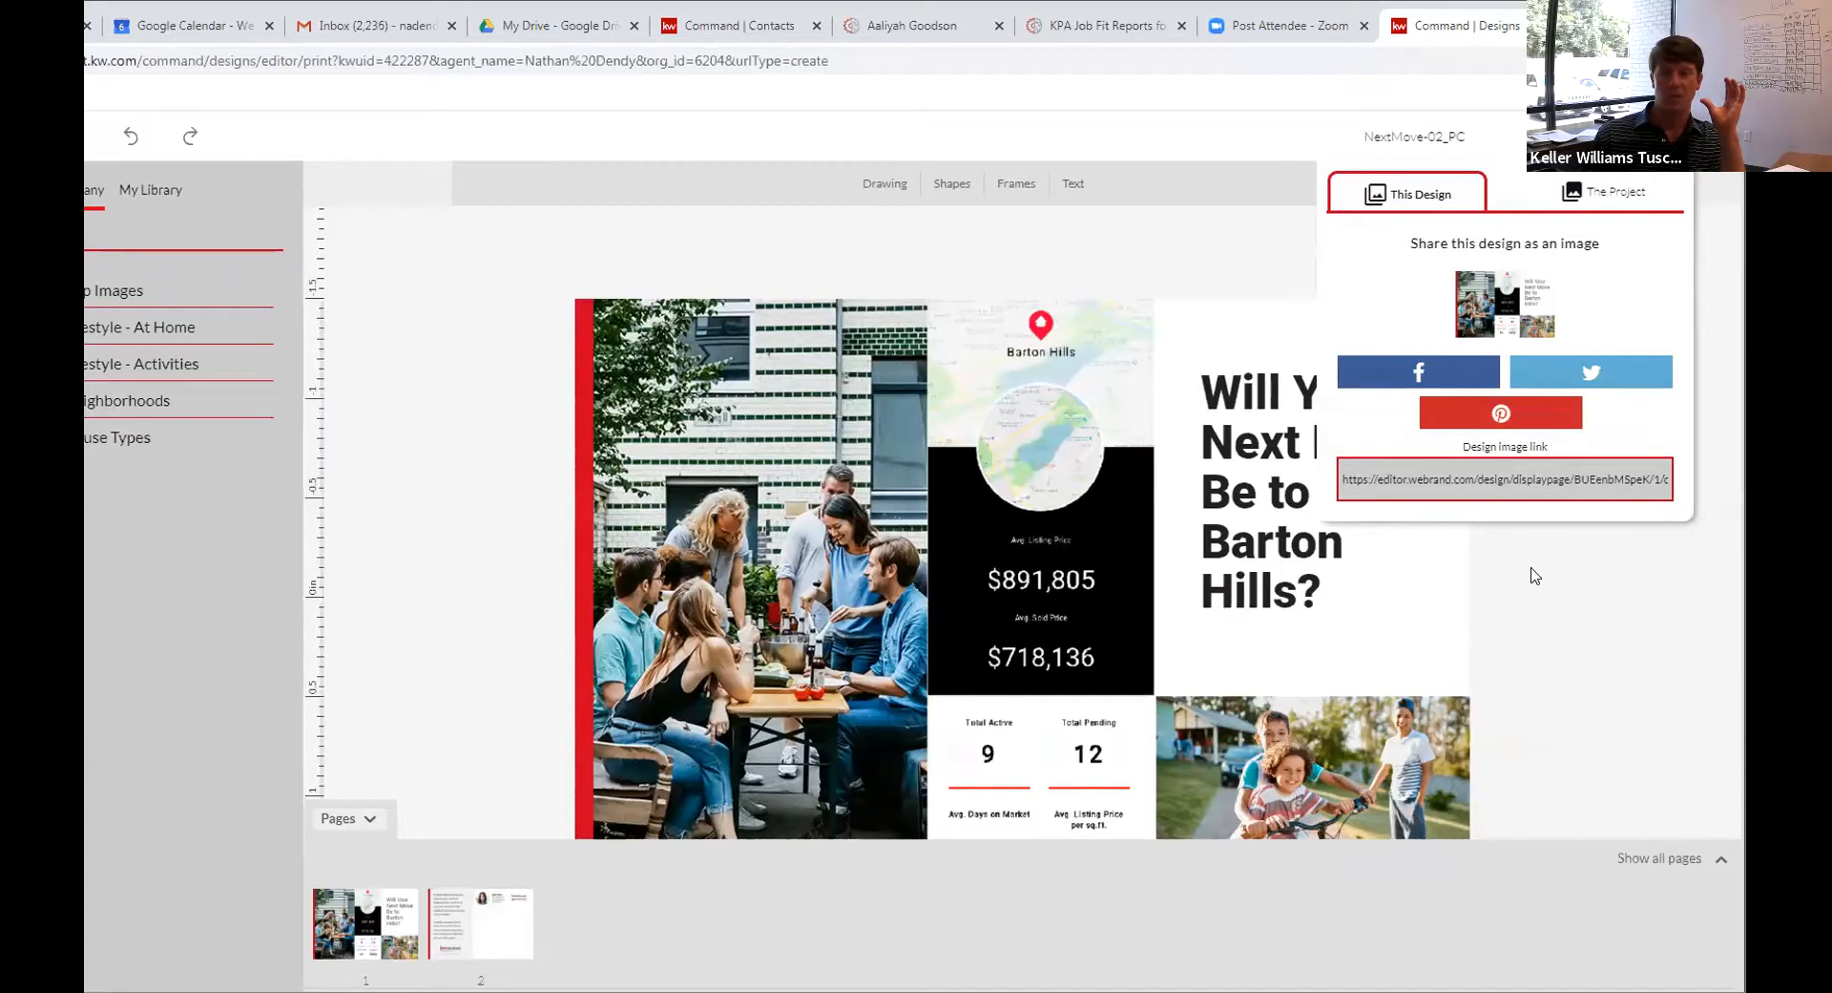
Close the share options and resize the browser window to half the screen, then widen it
{"action": "left_click", "coordinate": [1651, 525]}
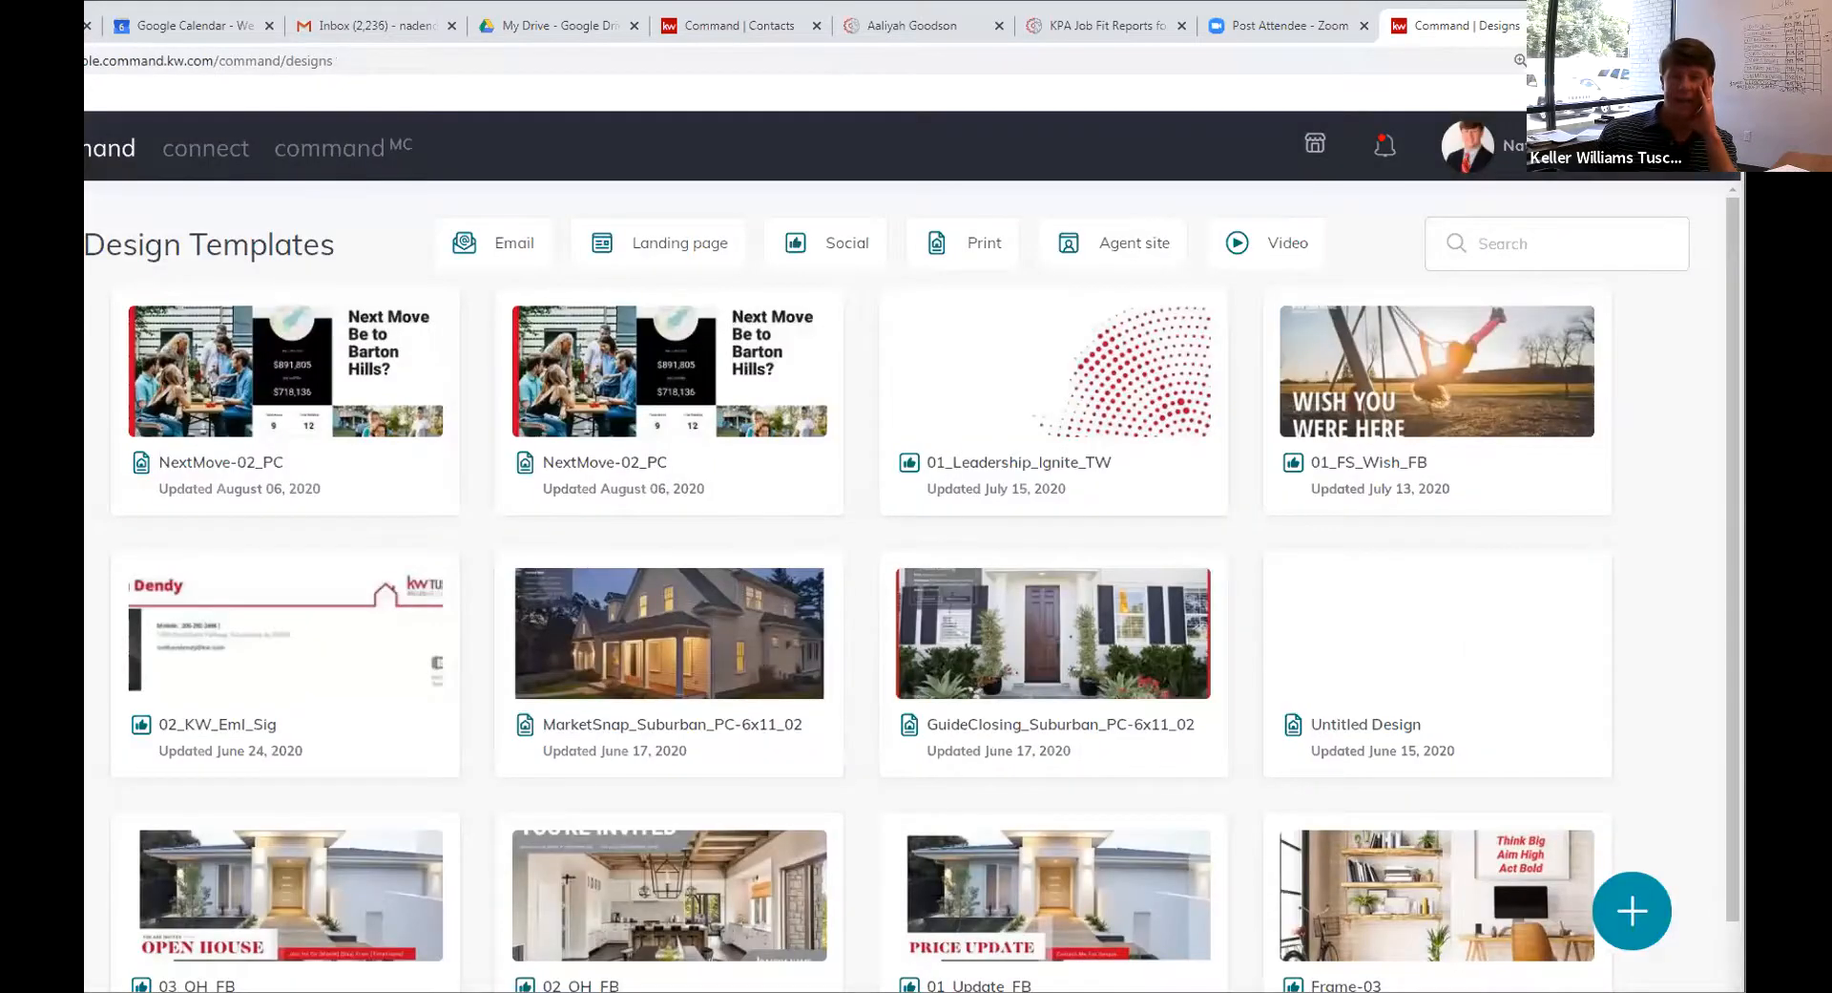
{"action": "left_click_drag", "start_coordinate": [1604, 21], "coordinate": [84, 21]}
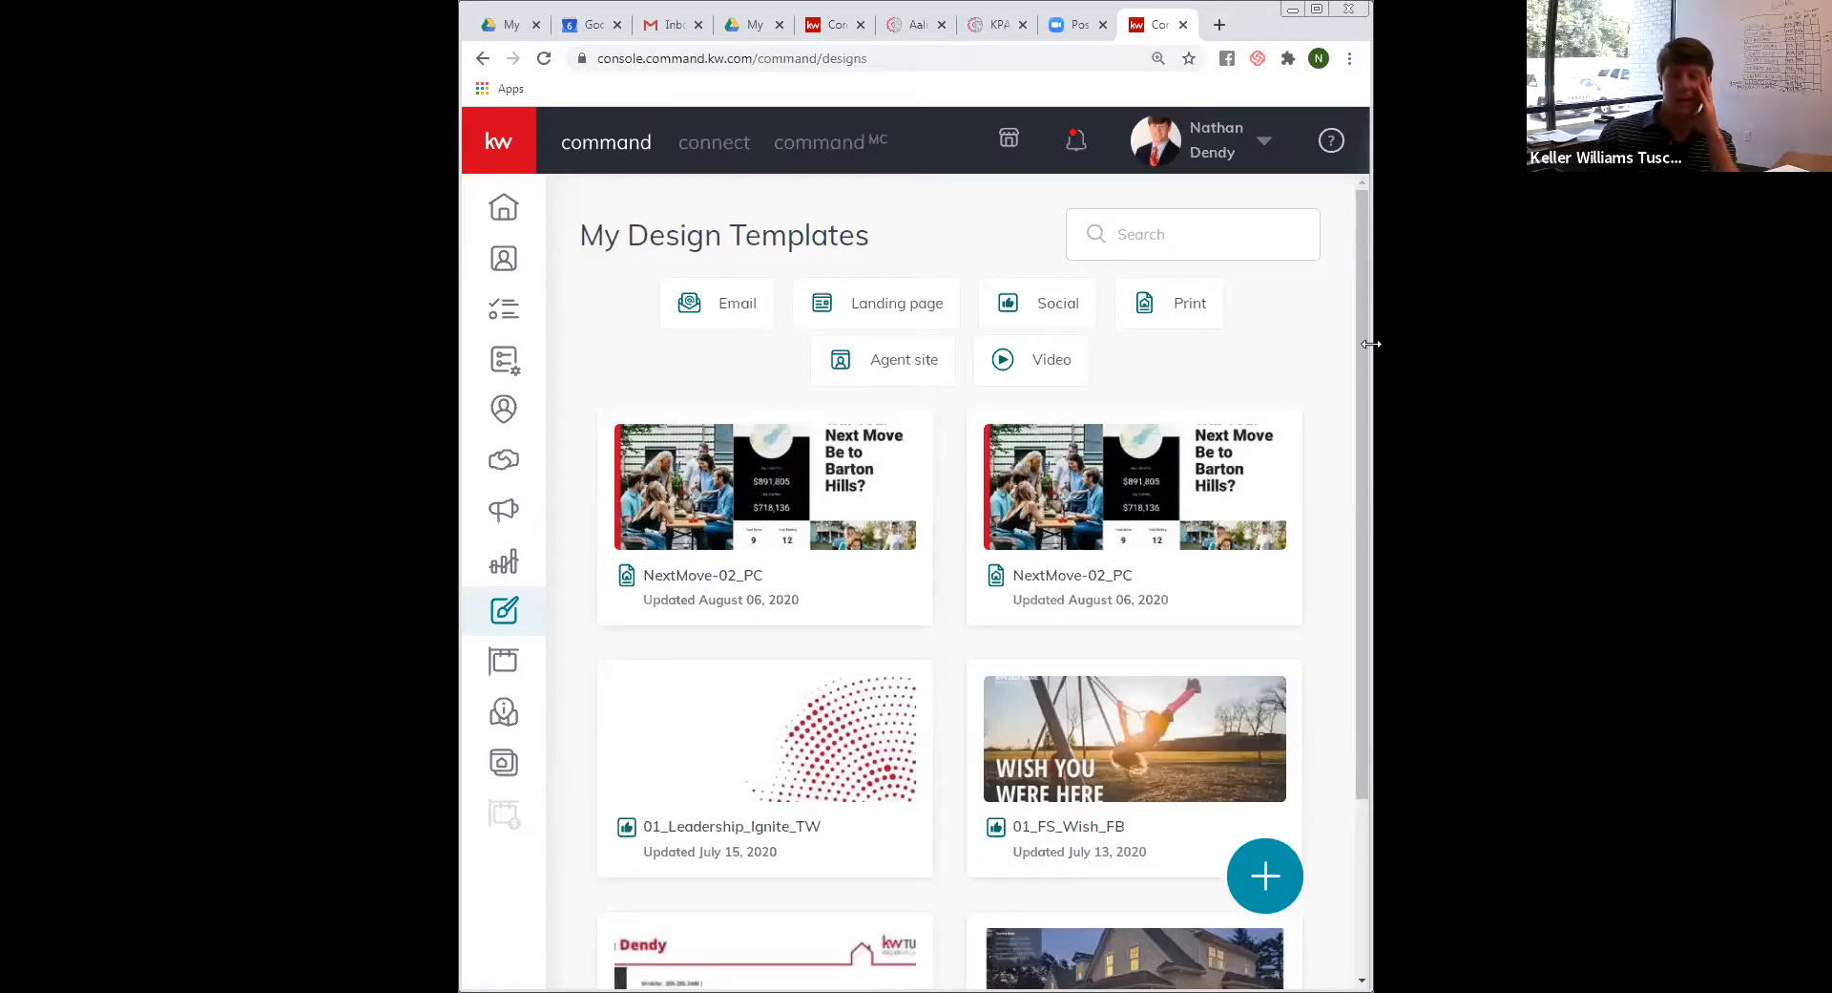
{"action": "left_click_drag", "start_coordinate": [1370, 344], "coordinate": [1817, 343]}
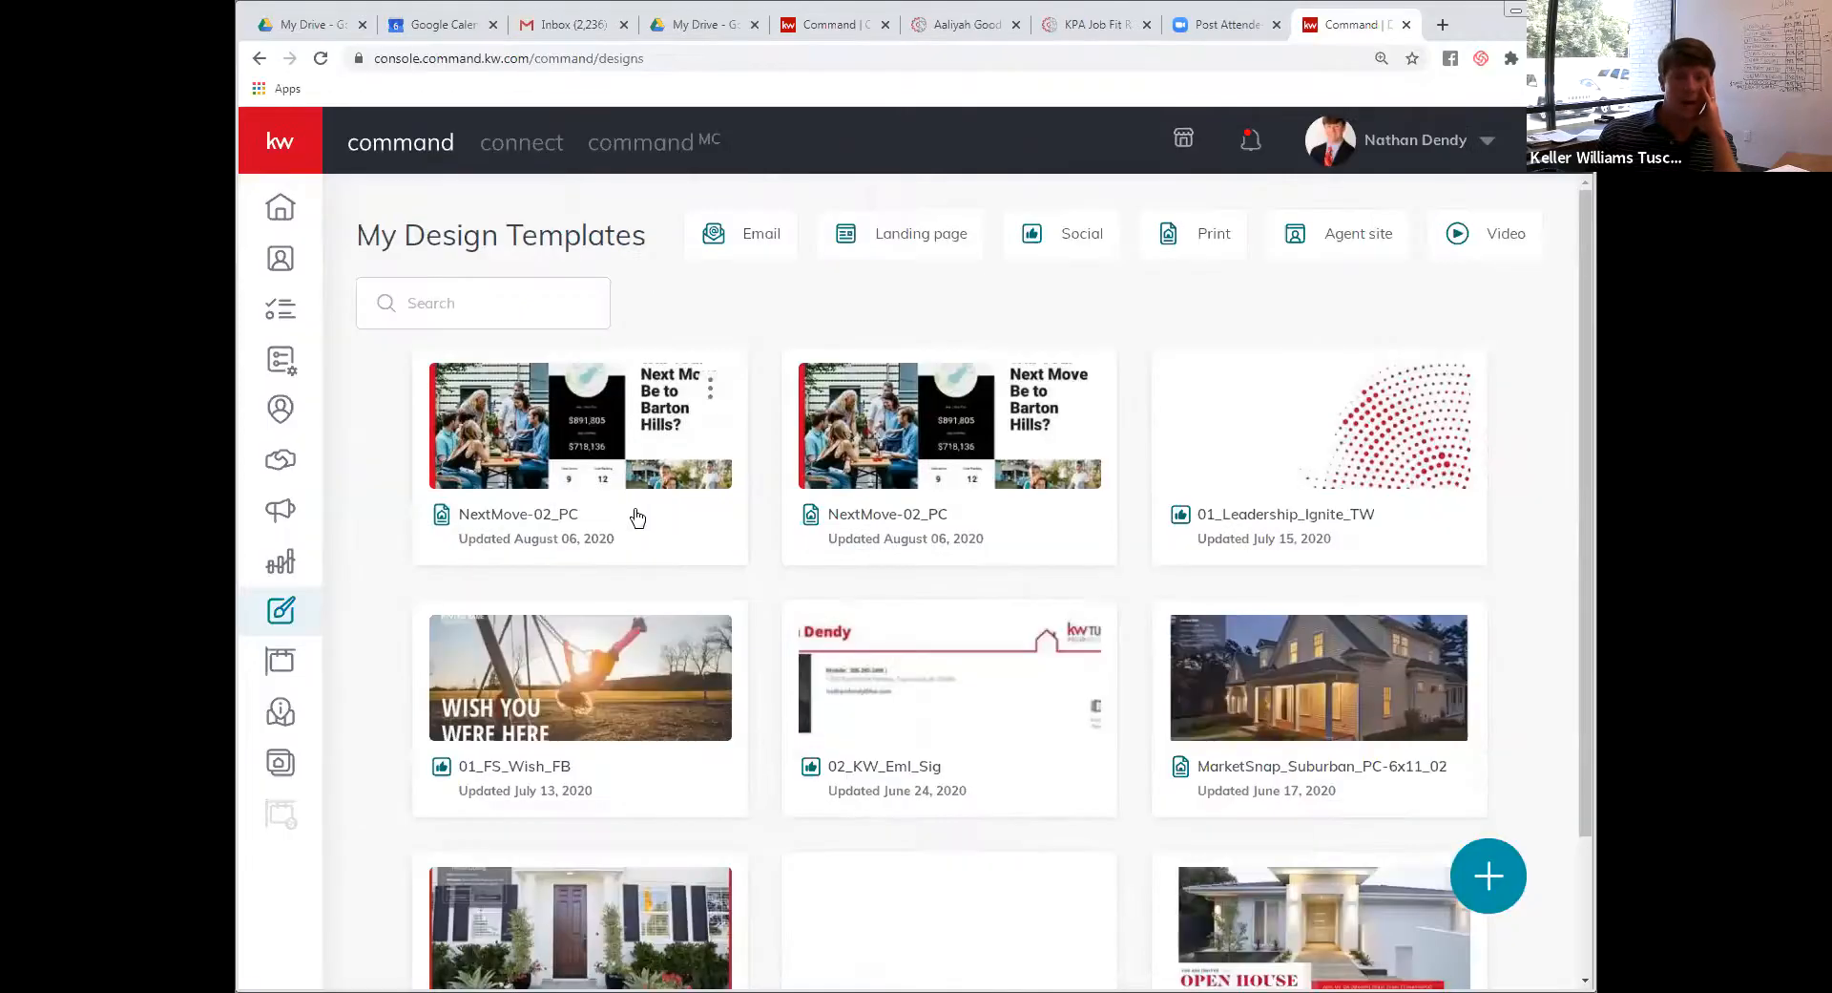
Create a Direct Mail campaign named for the client, with a Brand Awareness goal and custom template upload
{"action": "left_click", "coordinate": [275, 516]}
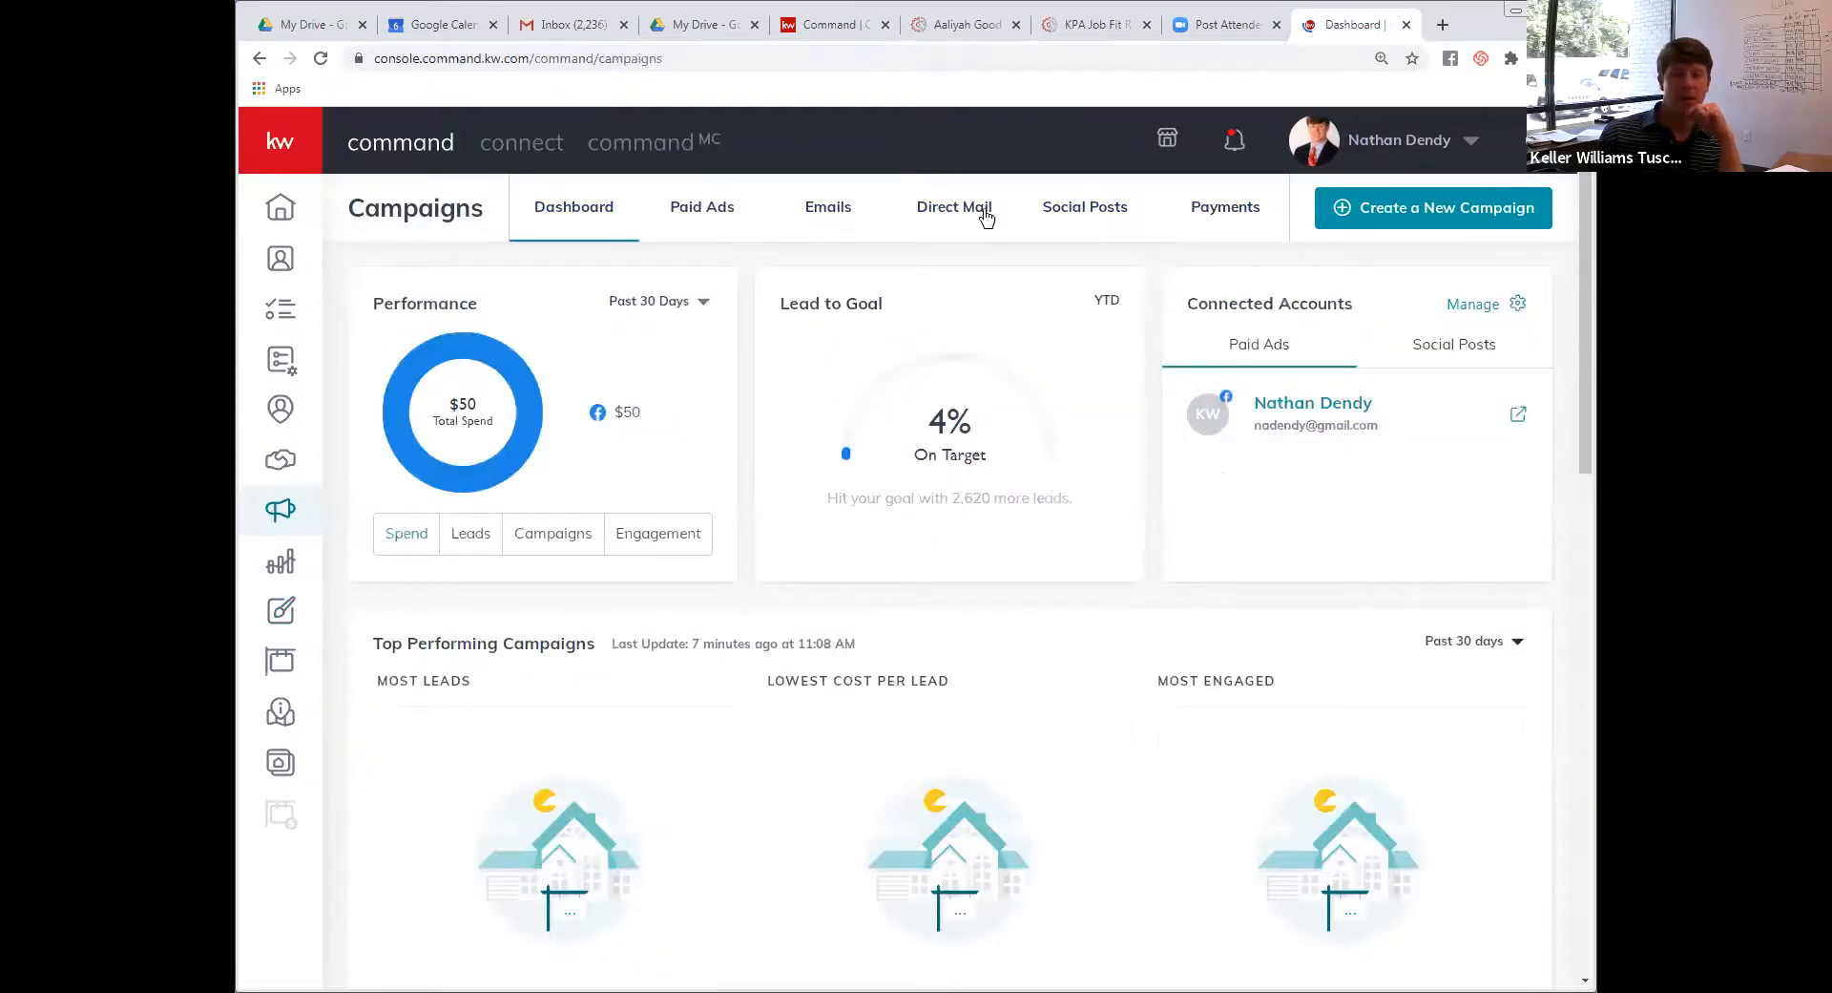
{"action": "left_click", "coordinate": [1472, 233]}
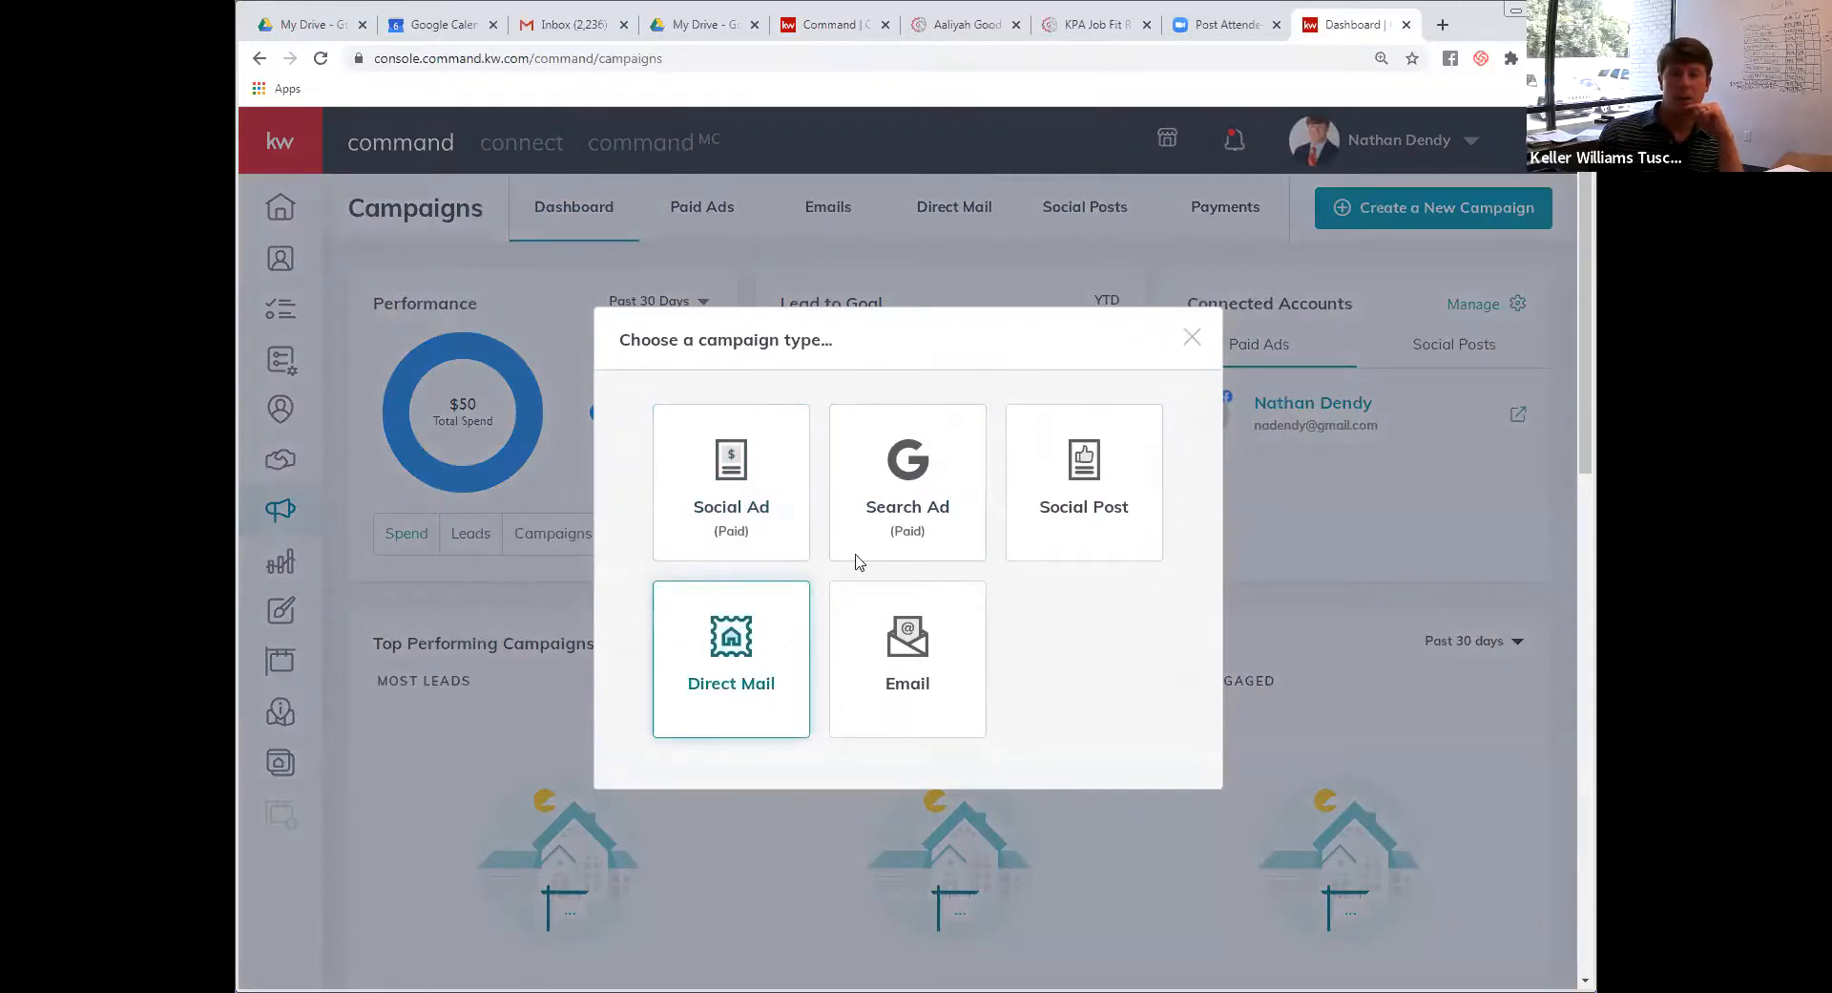
{"action": "left_click", "coordinate": [735, 680]}
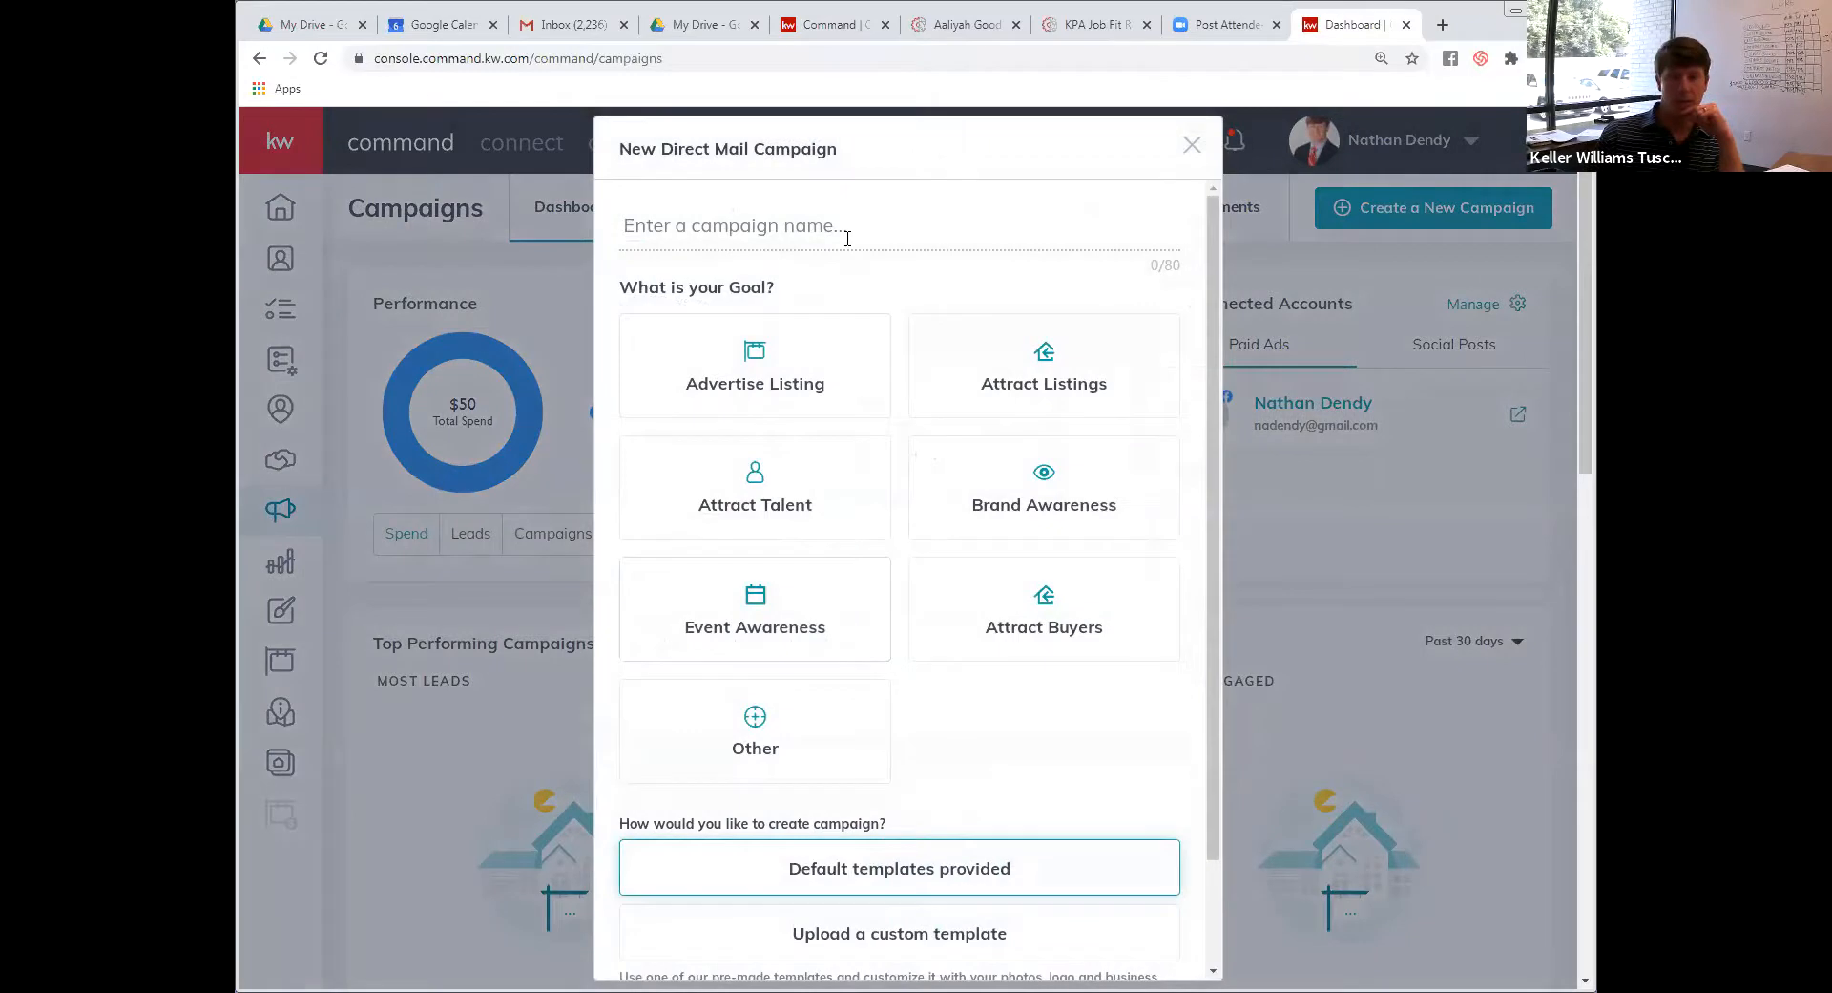
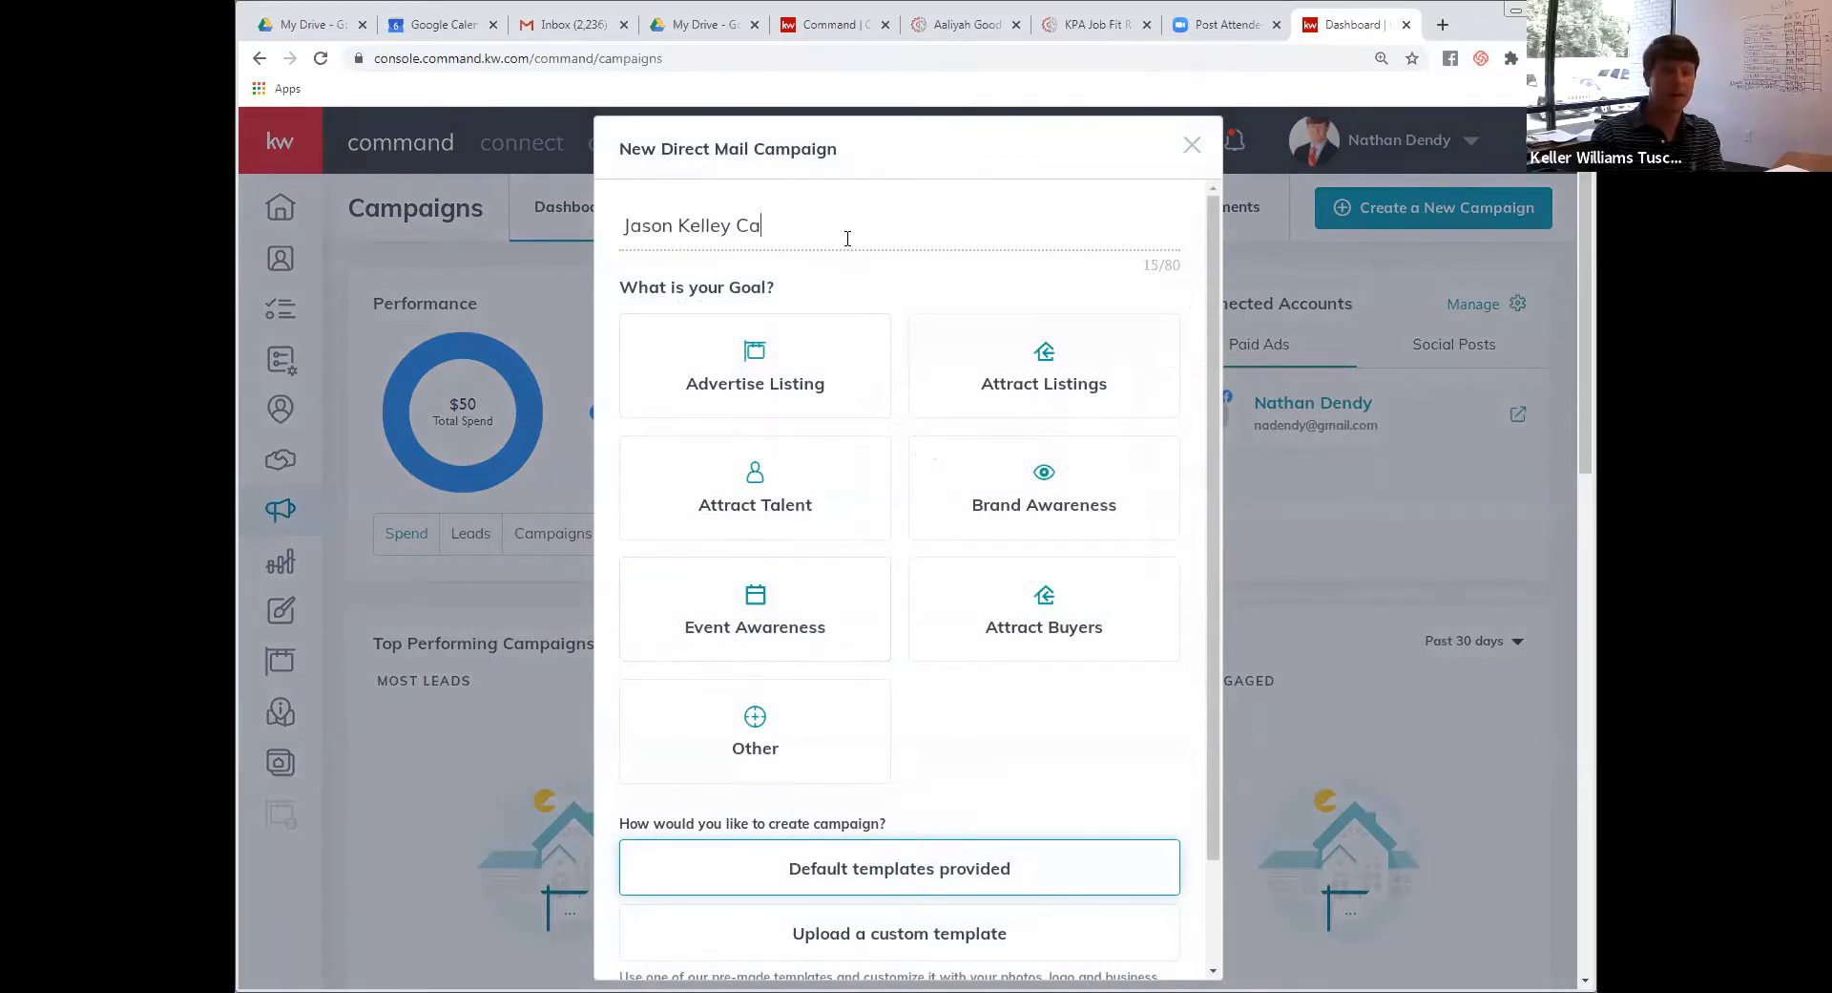
{"action": "type", "text": "mpagin"}
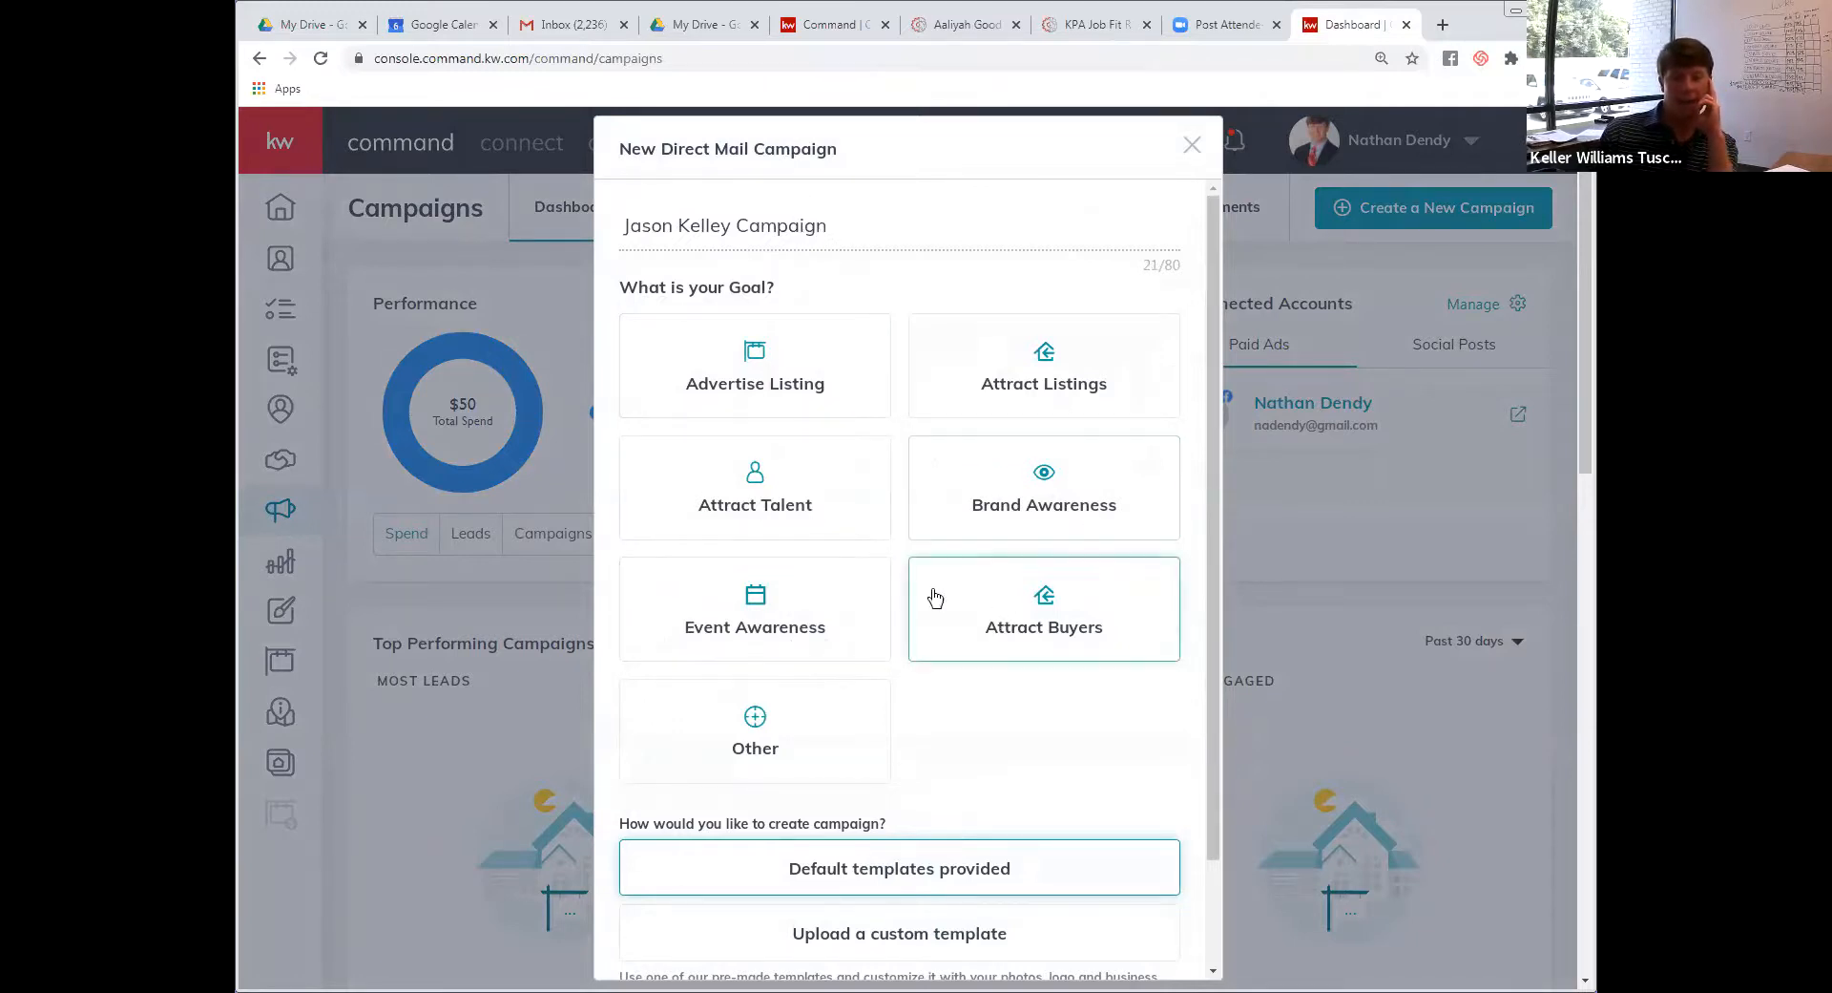
{"action": "left_click", "coordinate": [1086, 525]}
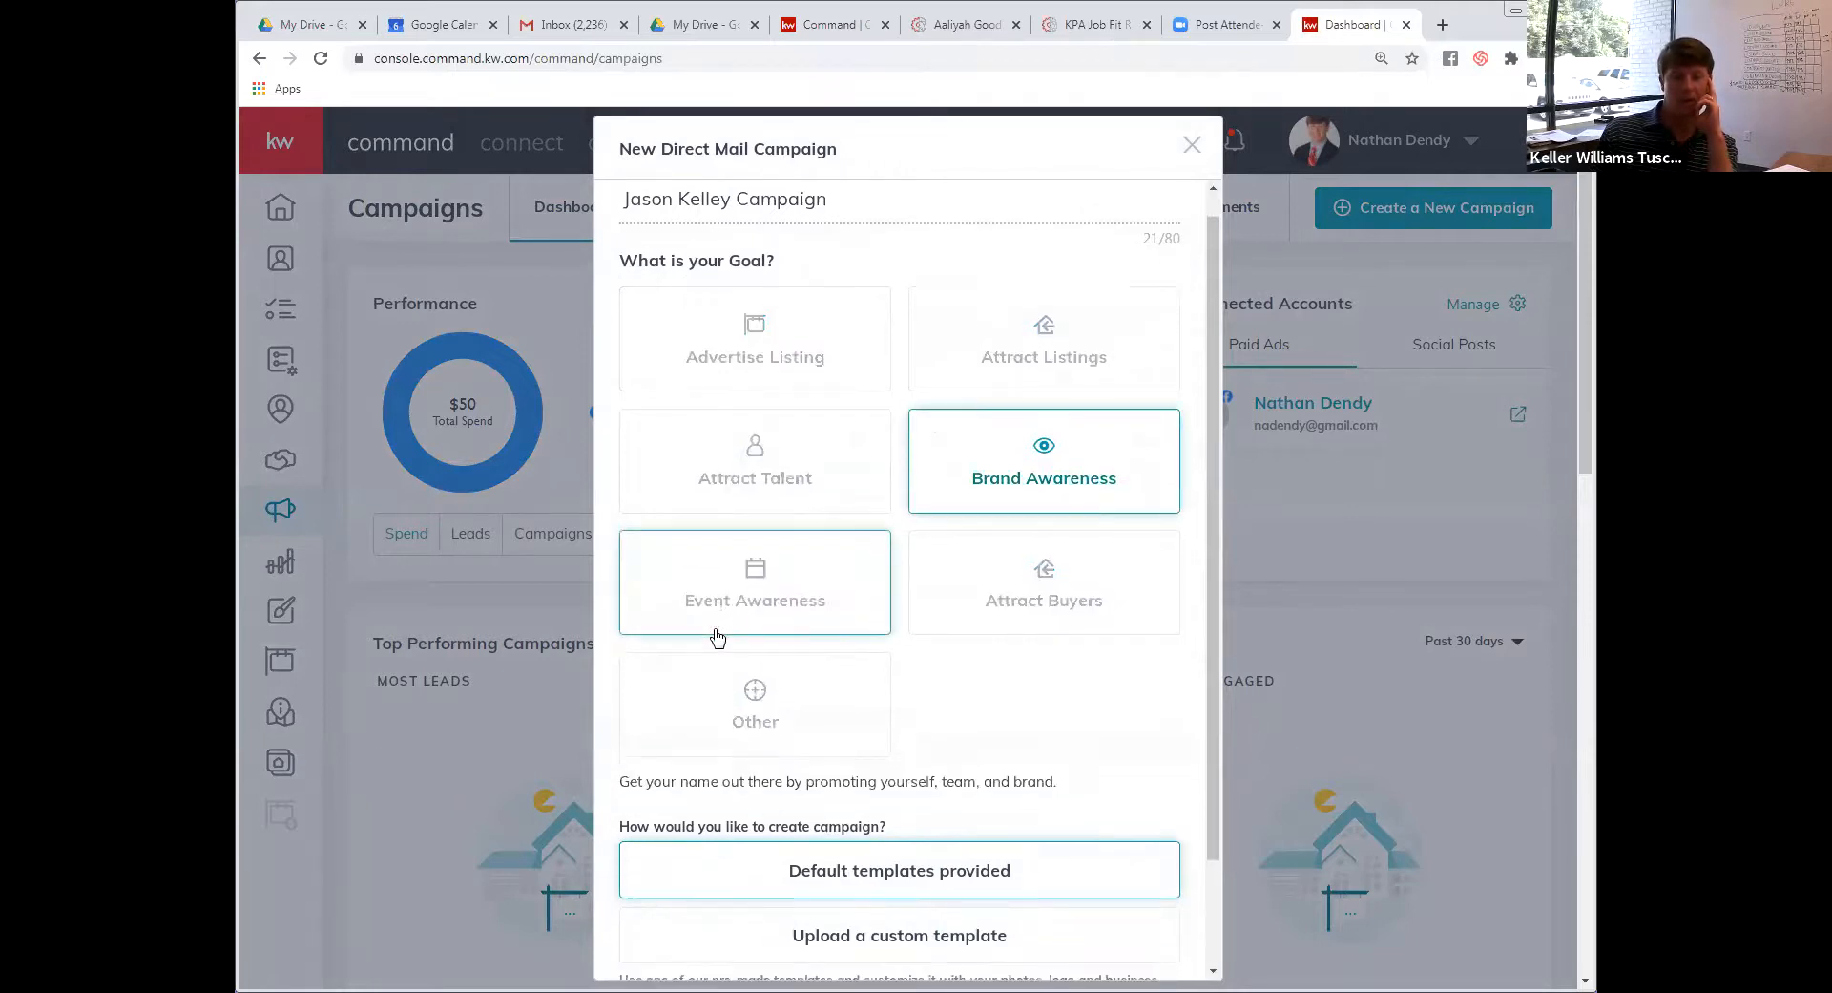
{"action": "scroll", "coordinate": [861, 776], "scroll_direction": "down", "scroll_amount": 2}
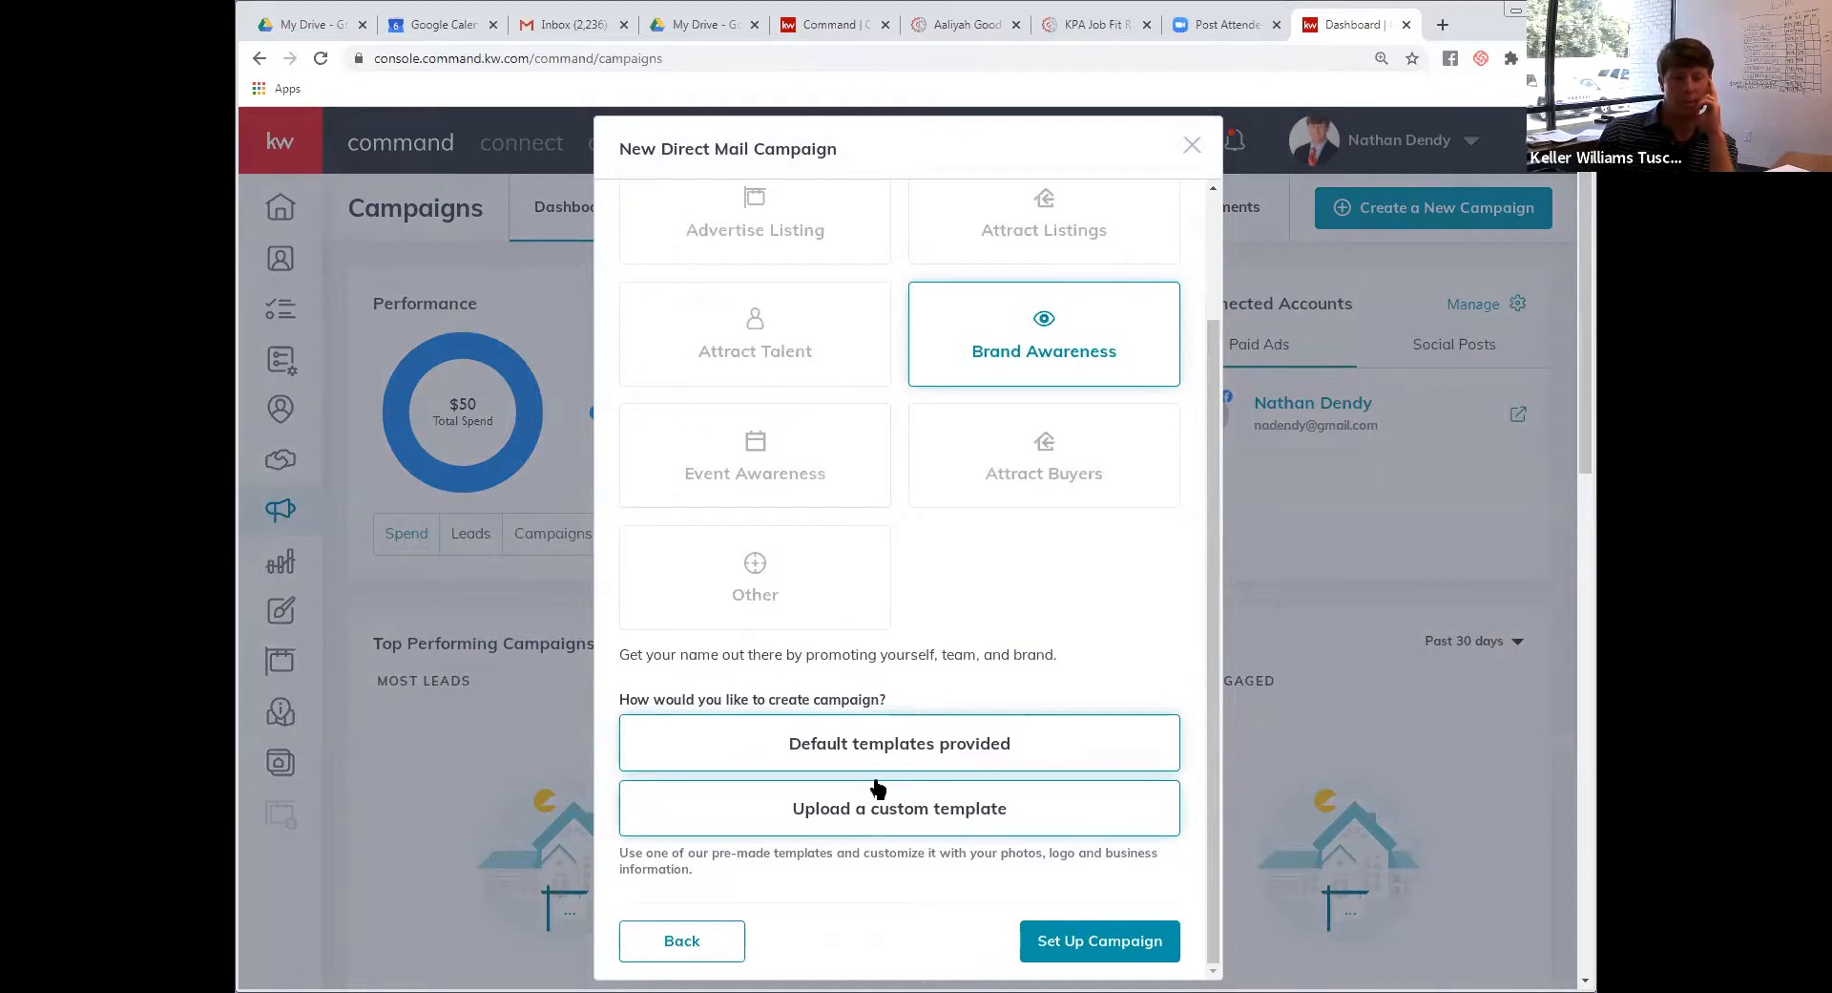
{"action": "left_click", "coordinate": [931, 819]}
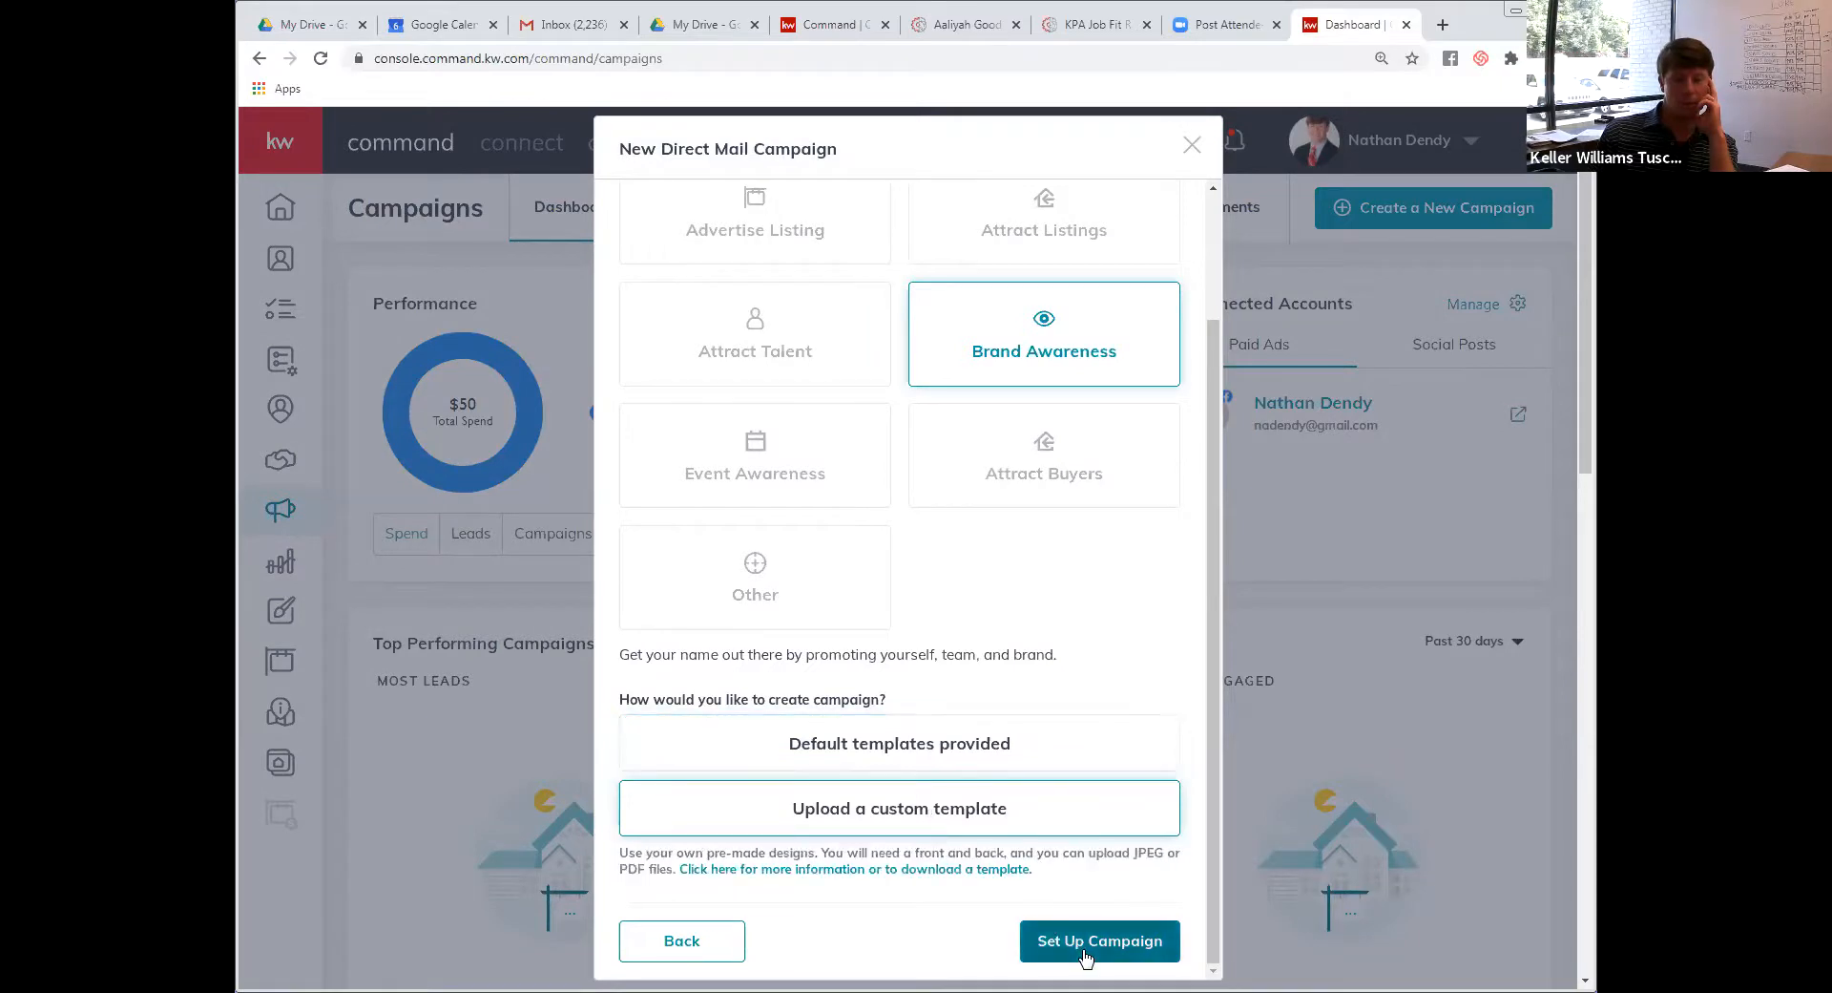
{"action": "left_click", "coordinate": [1085, 957]}
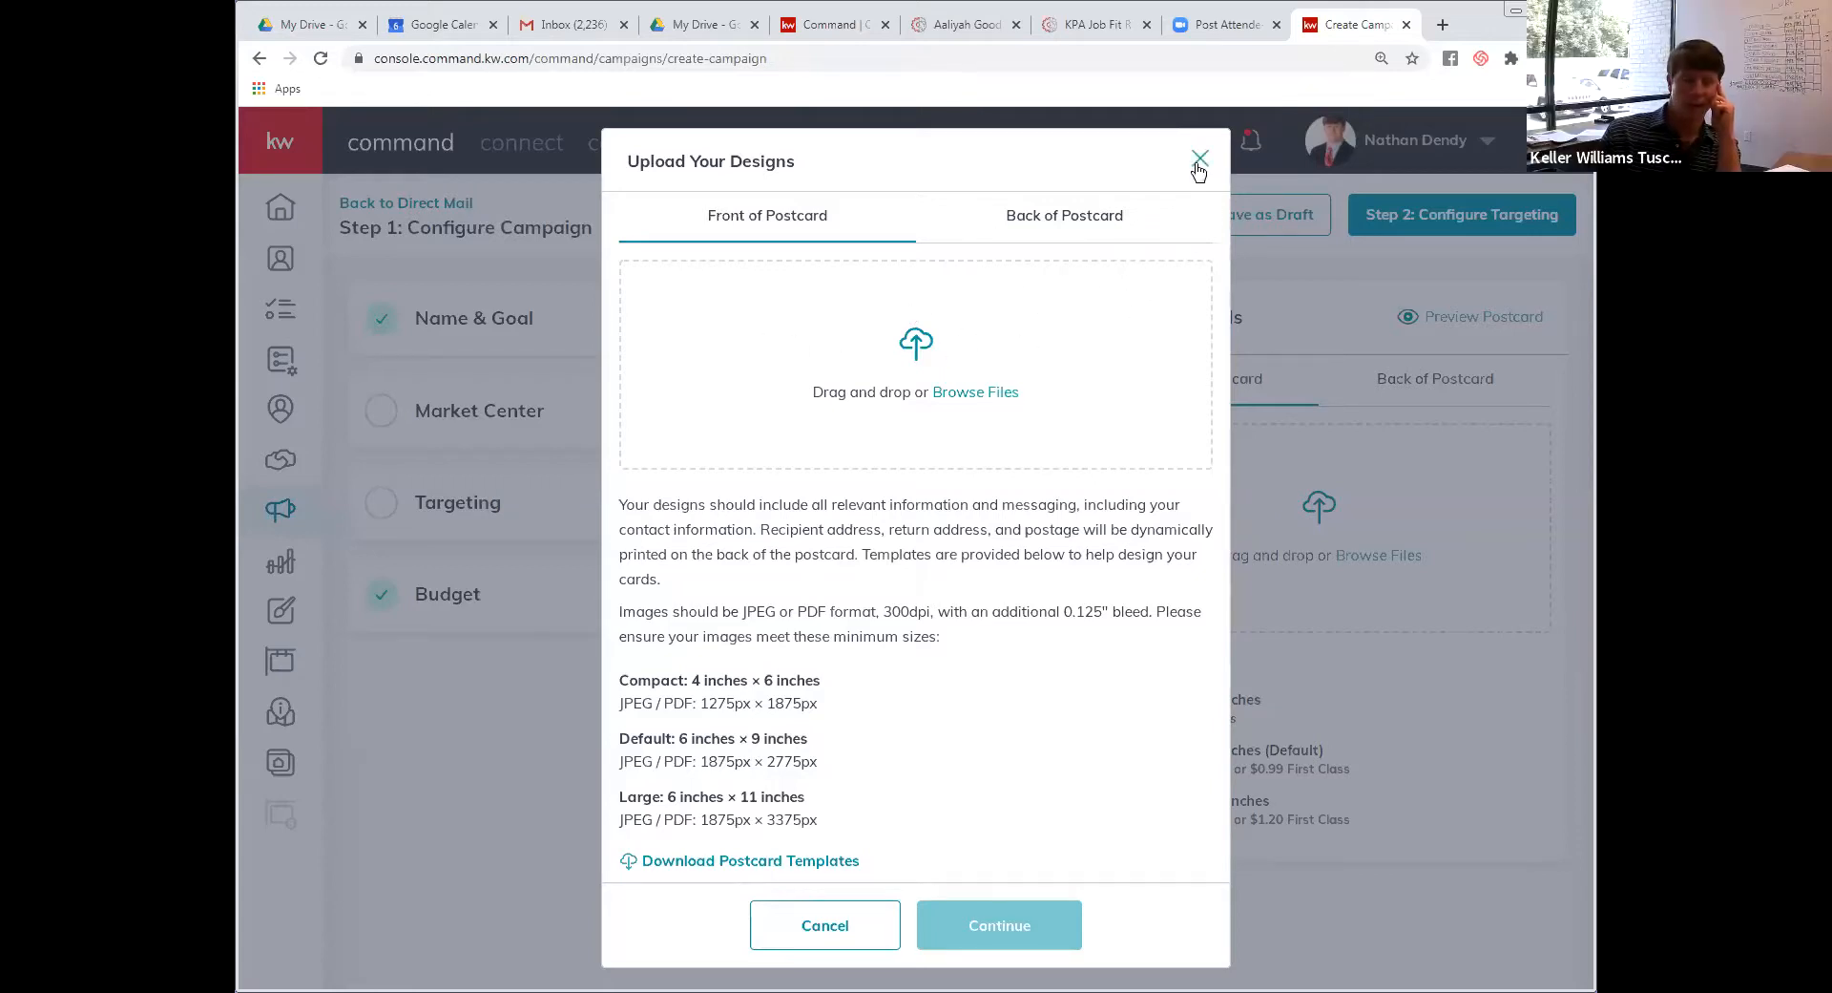
Look at the Back of Postcard upload area, then close the Upload Your Designs dialog
{"action": "left_click", "coordinate": [1084, 222]}
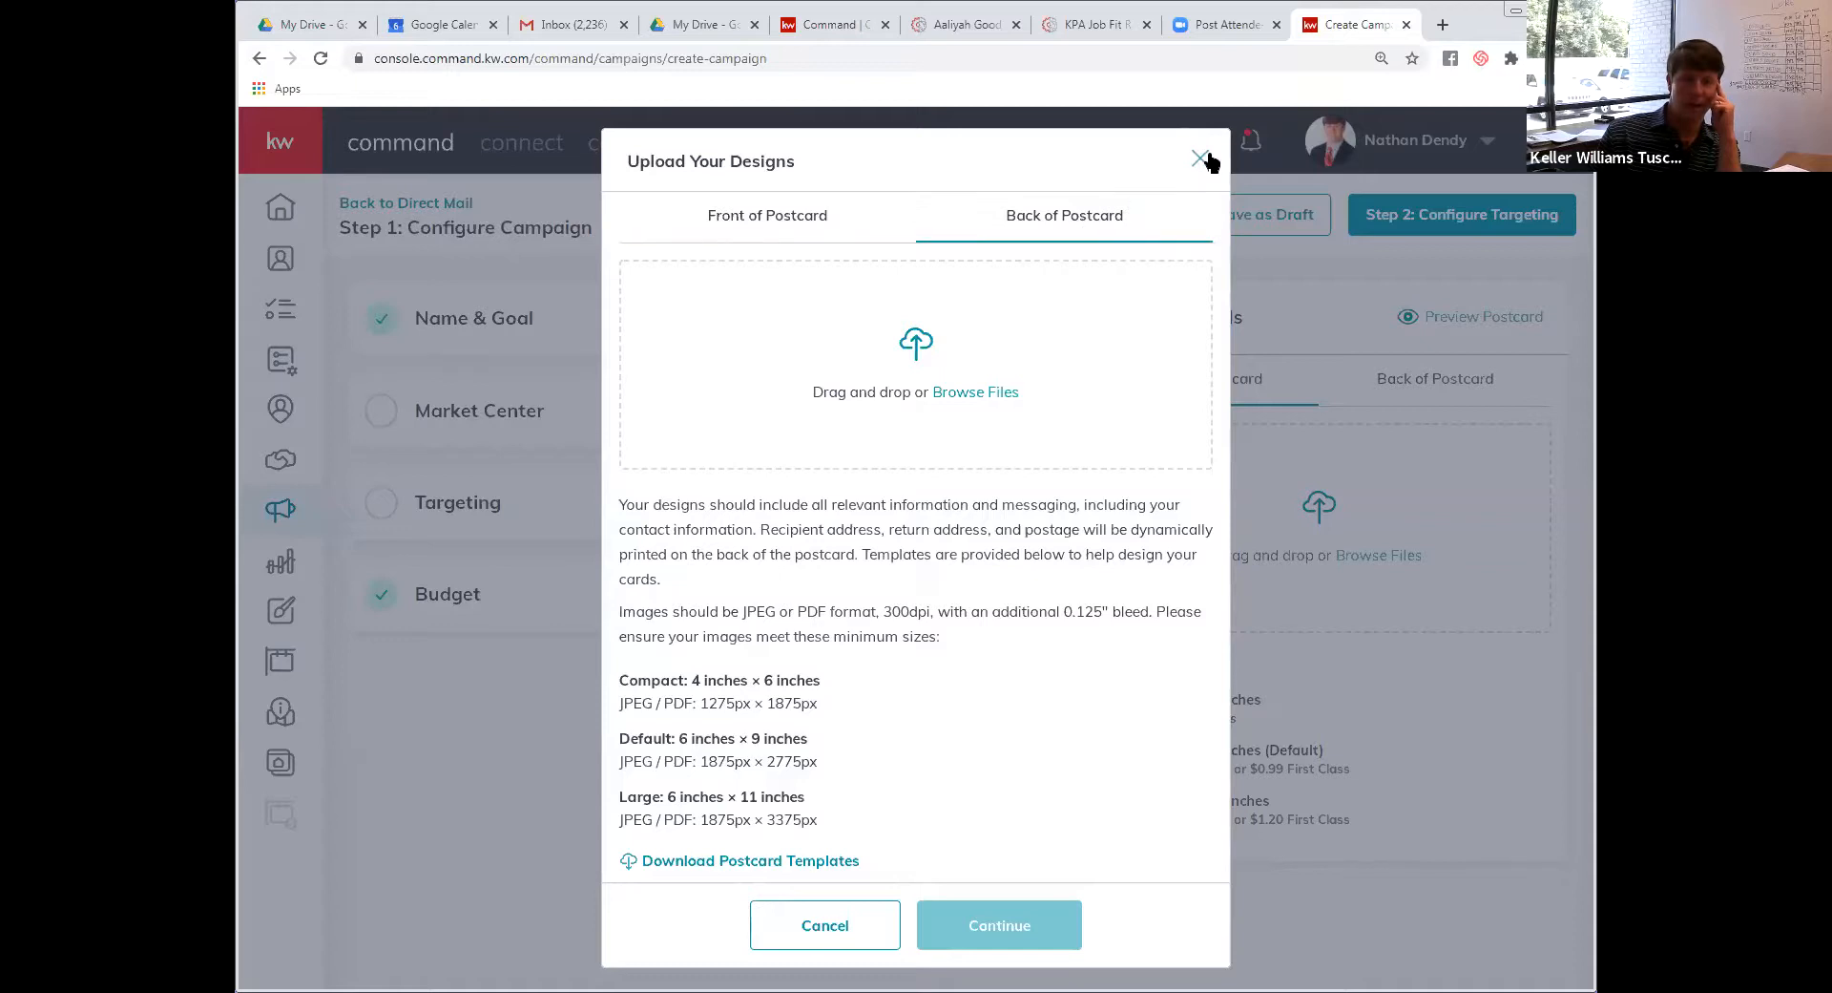
{"action": "left_click", "coordinate": [1200, 162]}
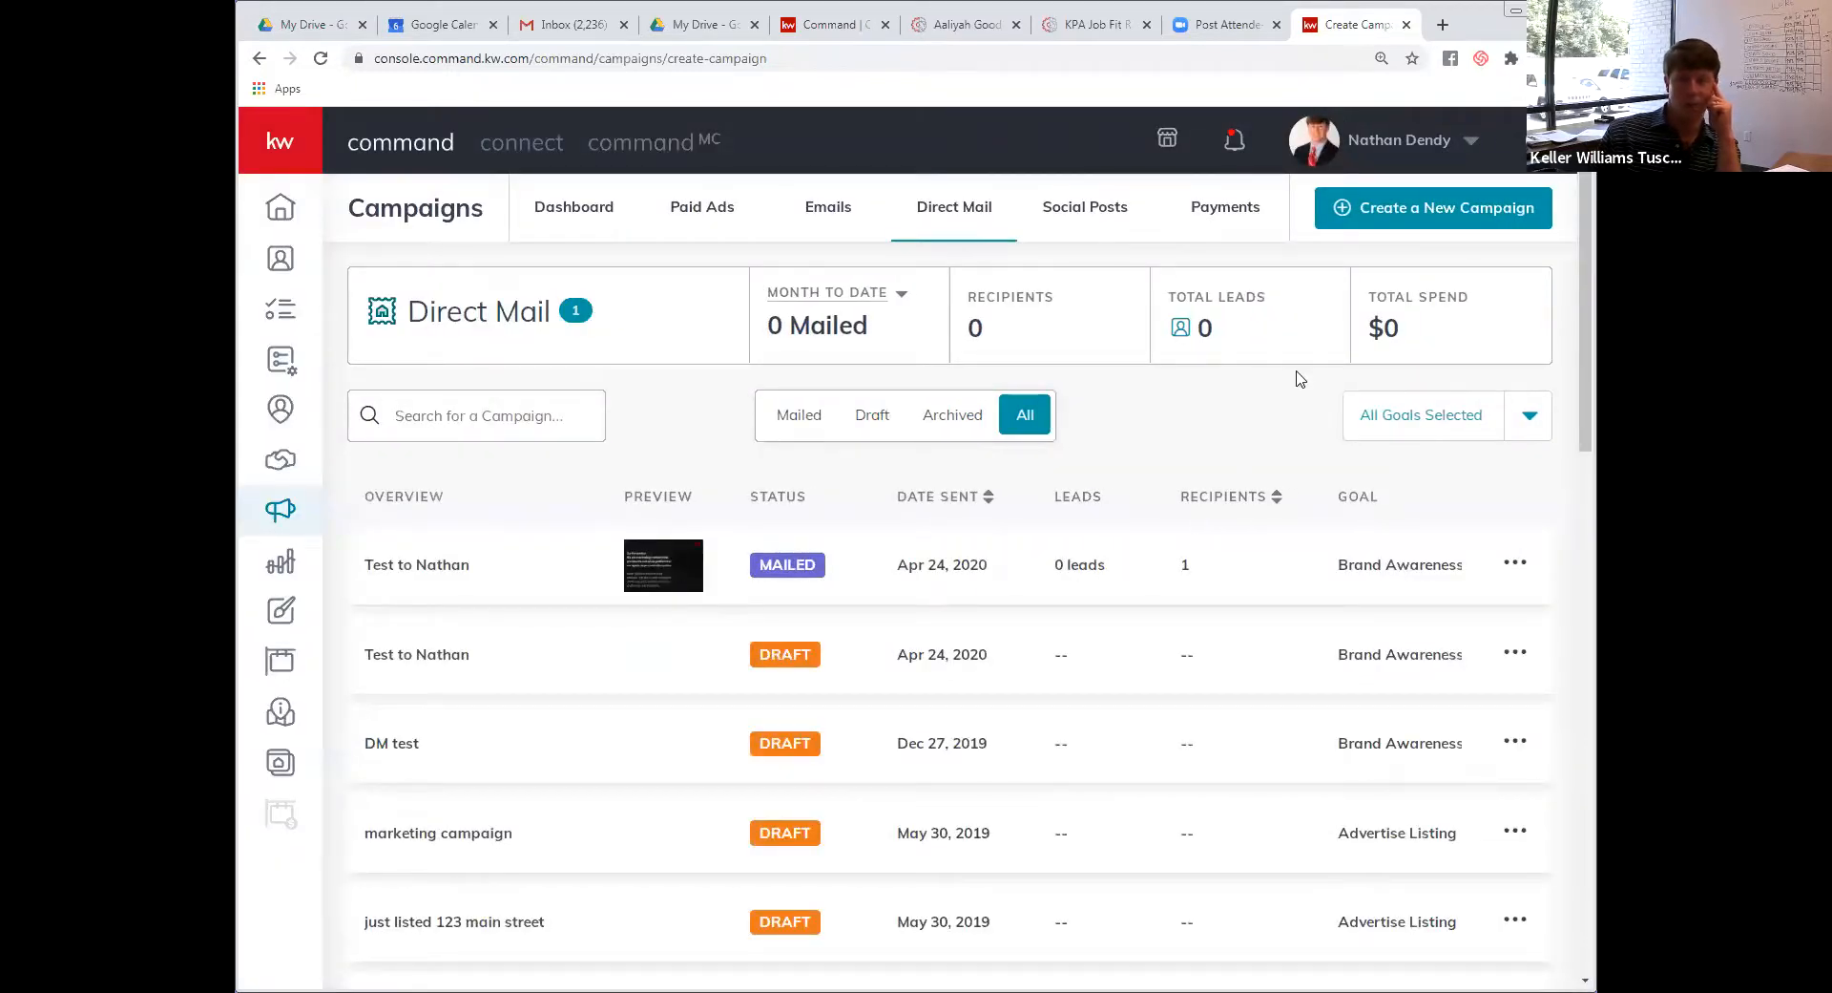
Start a new campaign but back out of the mistakenly chosen Social Ad form
{"action": "left_click", "coordinate": [1391, 218]}
{"action": "left_click", "coordinate": [704, 507]}
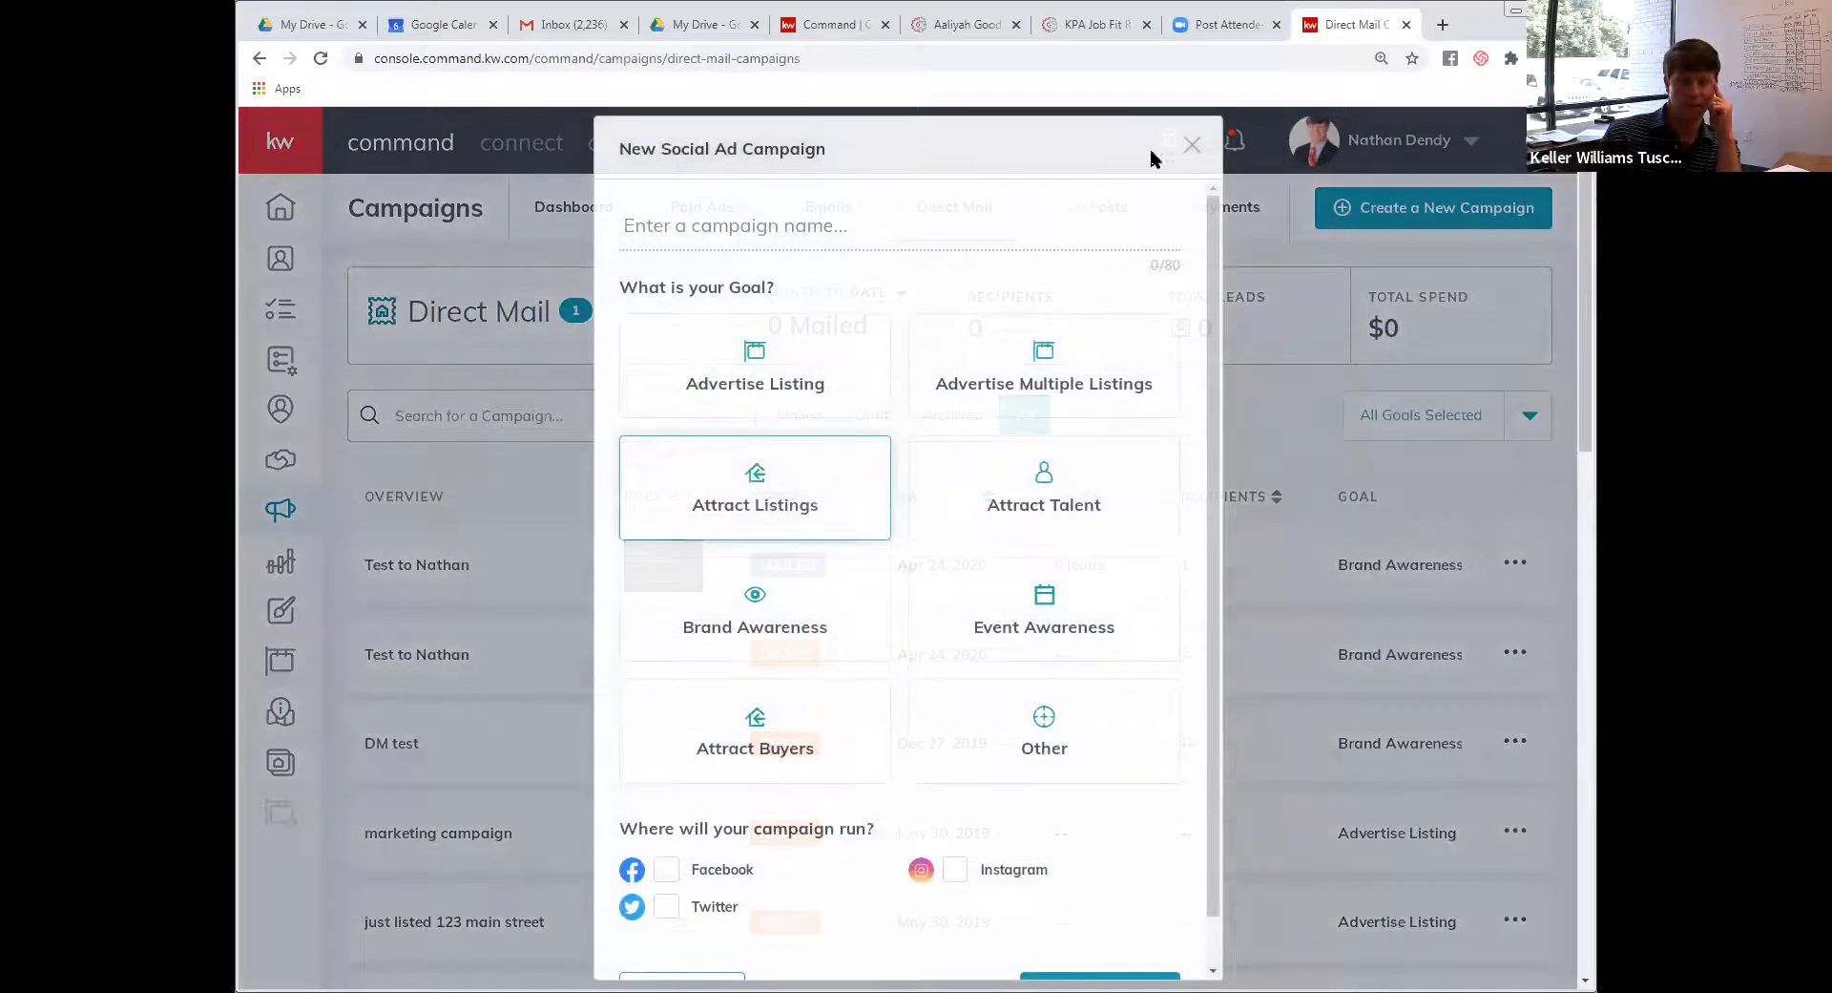
{"action": "left_click", "coordinate": [1190, 147]}
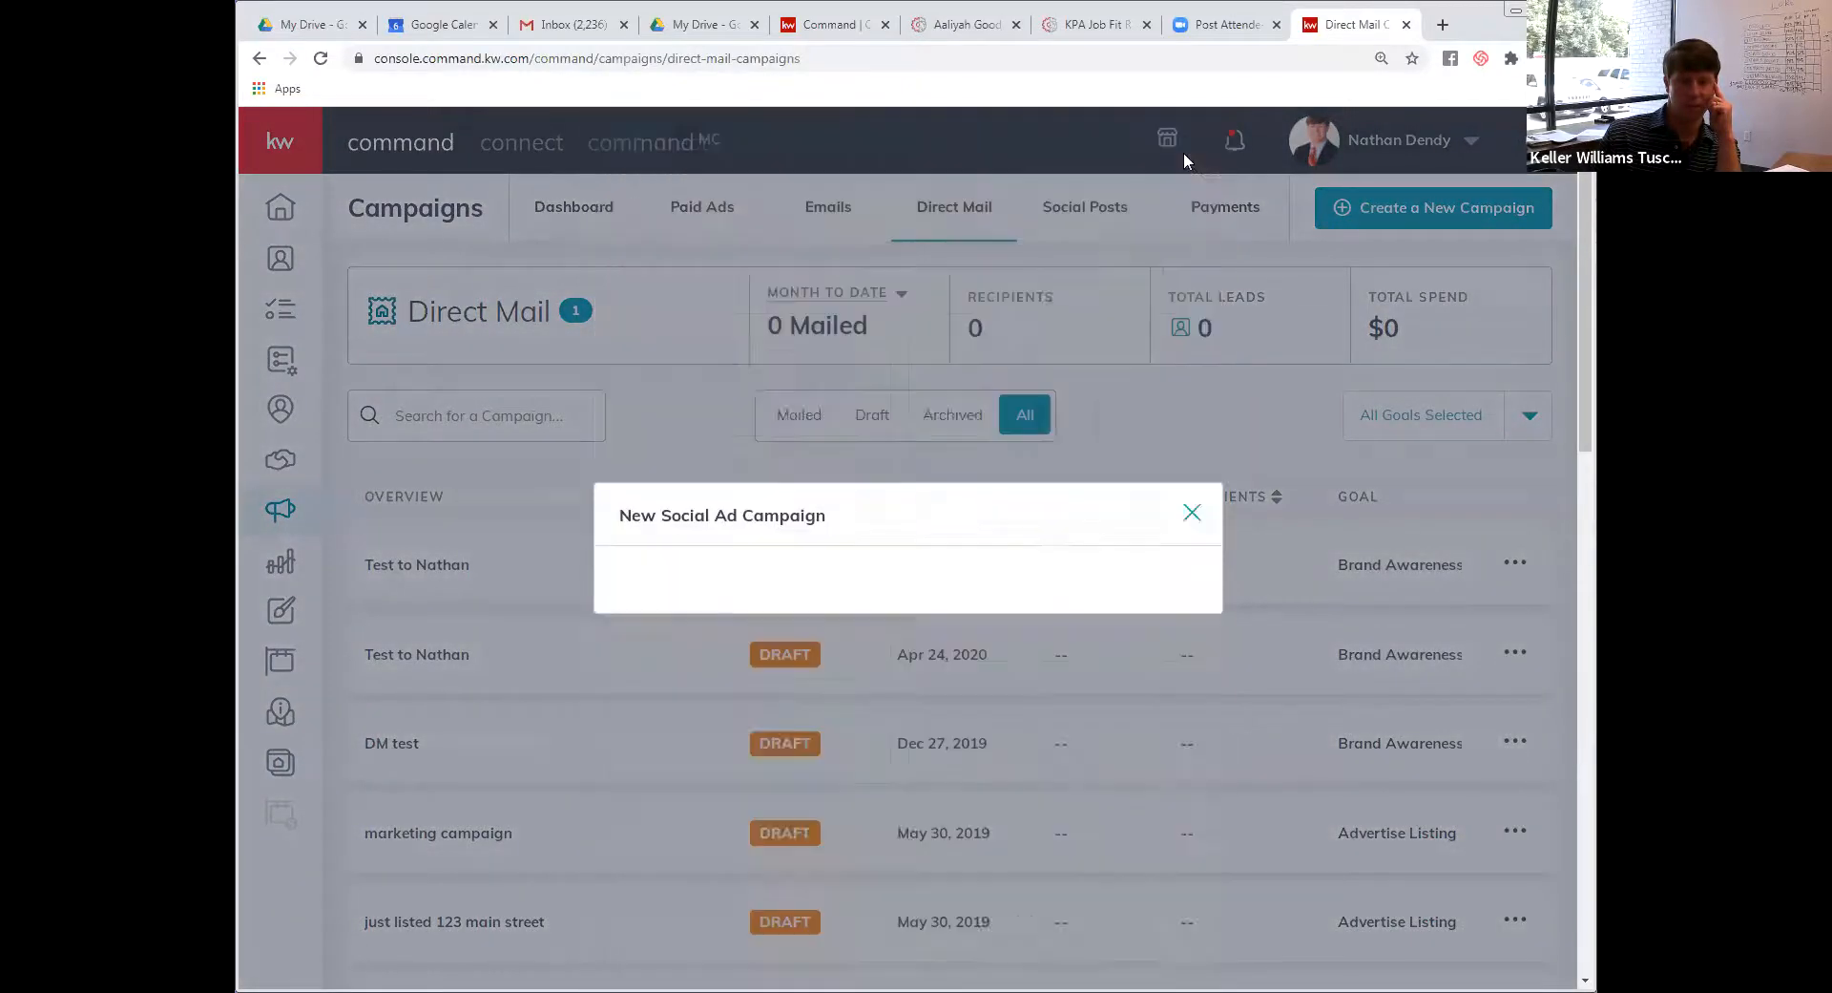
{"action": "scroll", "coordinate": [654, 744], "scroll_direction": "down", "scroll_amount": 5}
{"action": "scroll", "coordinate": [655, 740], "scroll_direction": "down", "scroll_amount": 5}
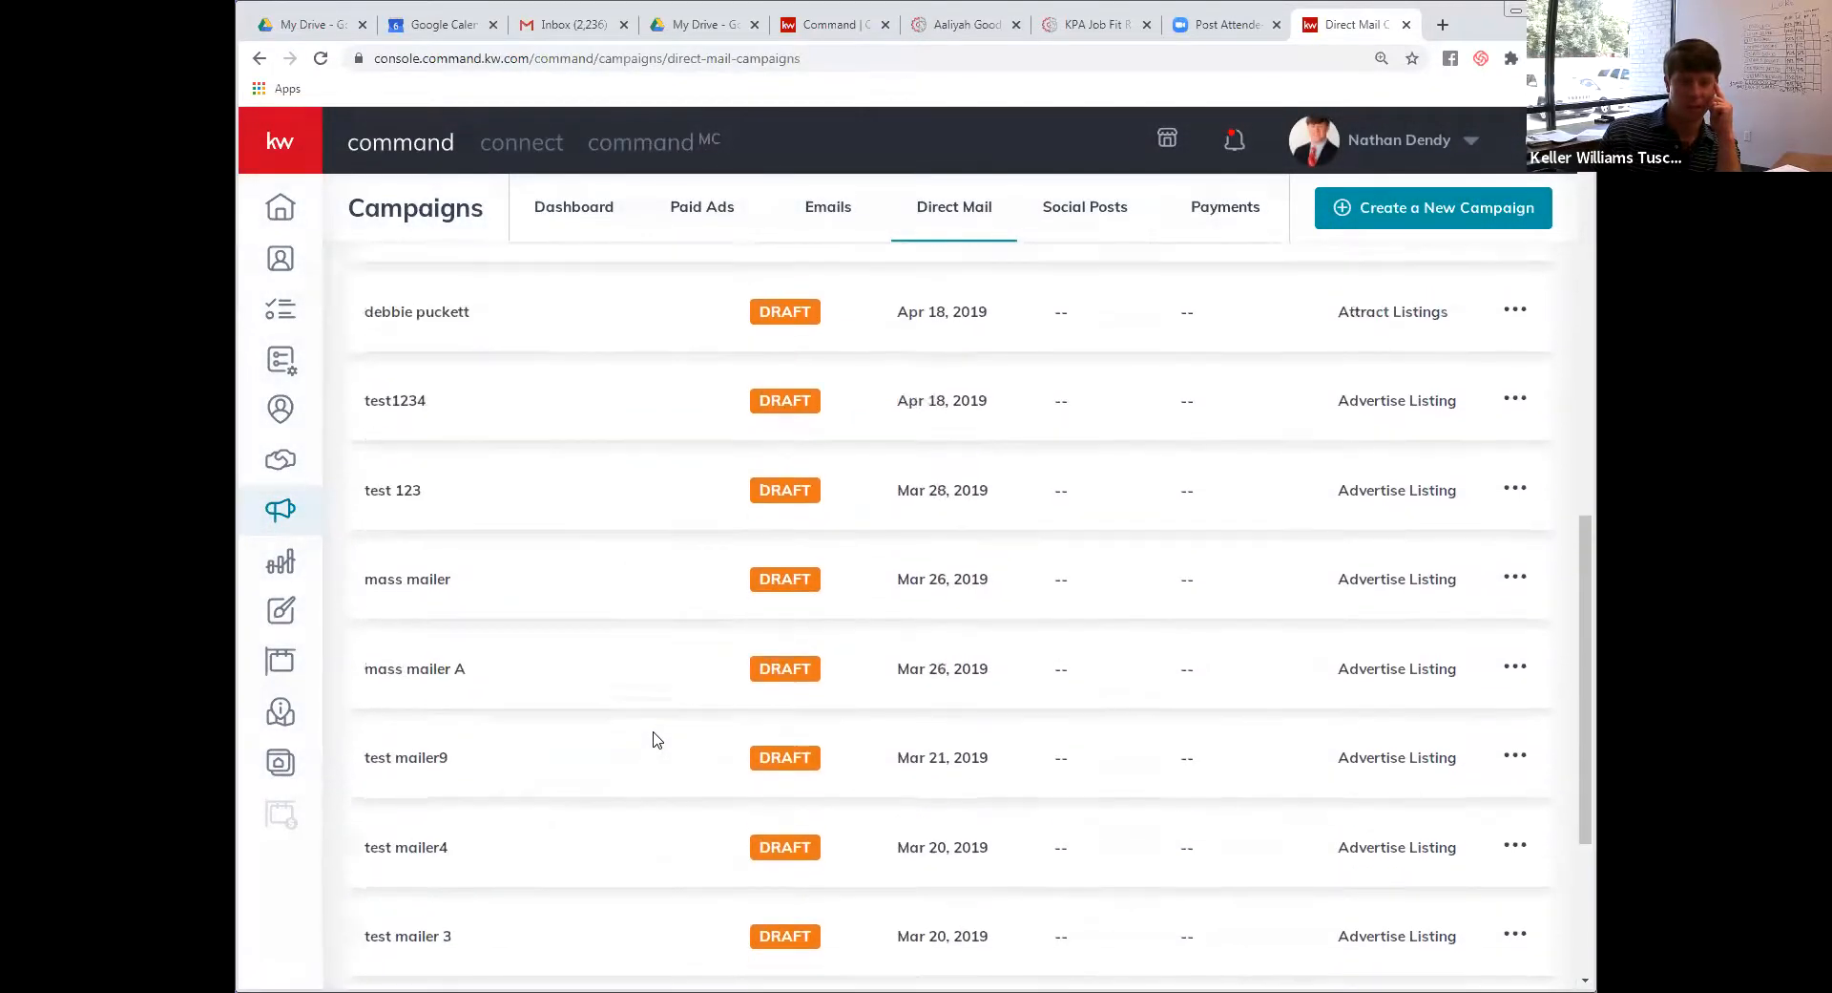
{"action": "scroll", "coordinate": [650, 741], "scroll_direction": "up", "scroll_amount": 10}
Set up a Direct Mail test campaign named for the client, with Advertise Listing goal and custom template upload
{"action": "left_click", "coordinate": [1419, 221]}
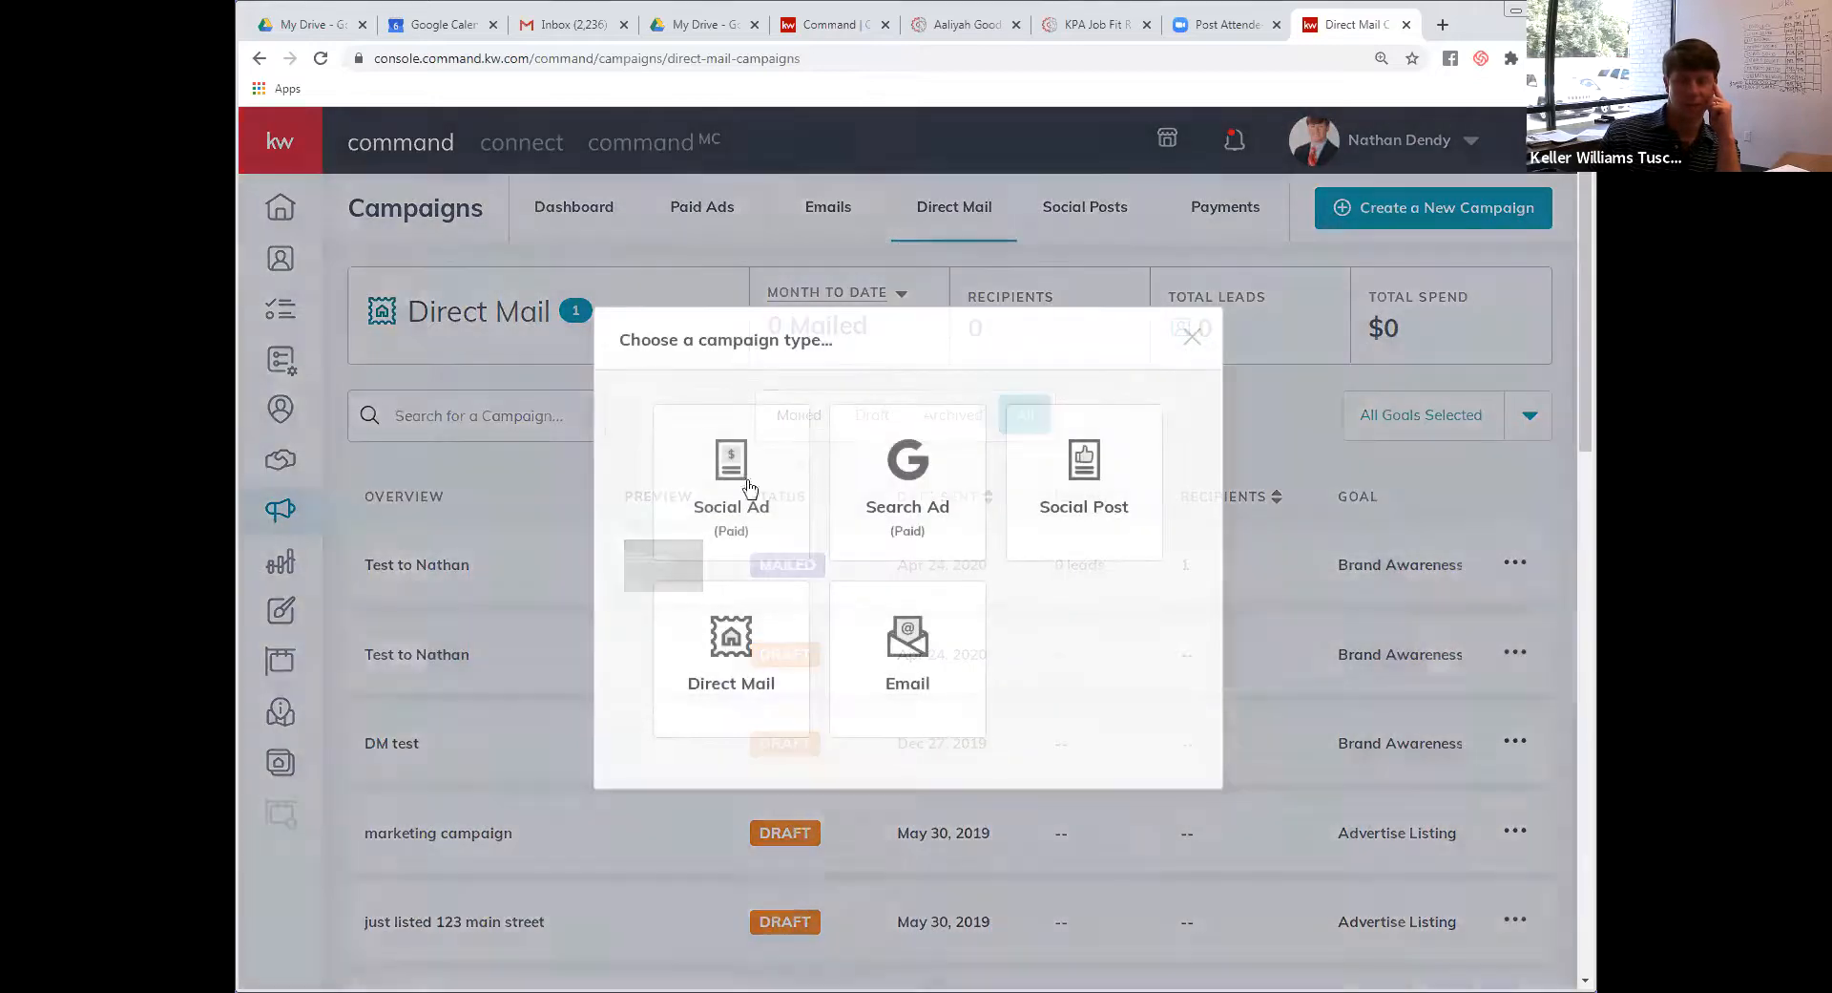
{"action": "left_click", "coordinate": [700, 647]}
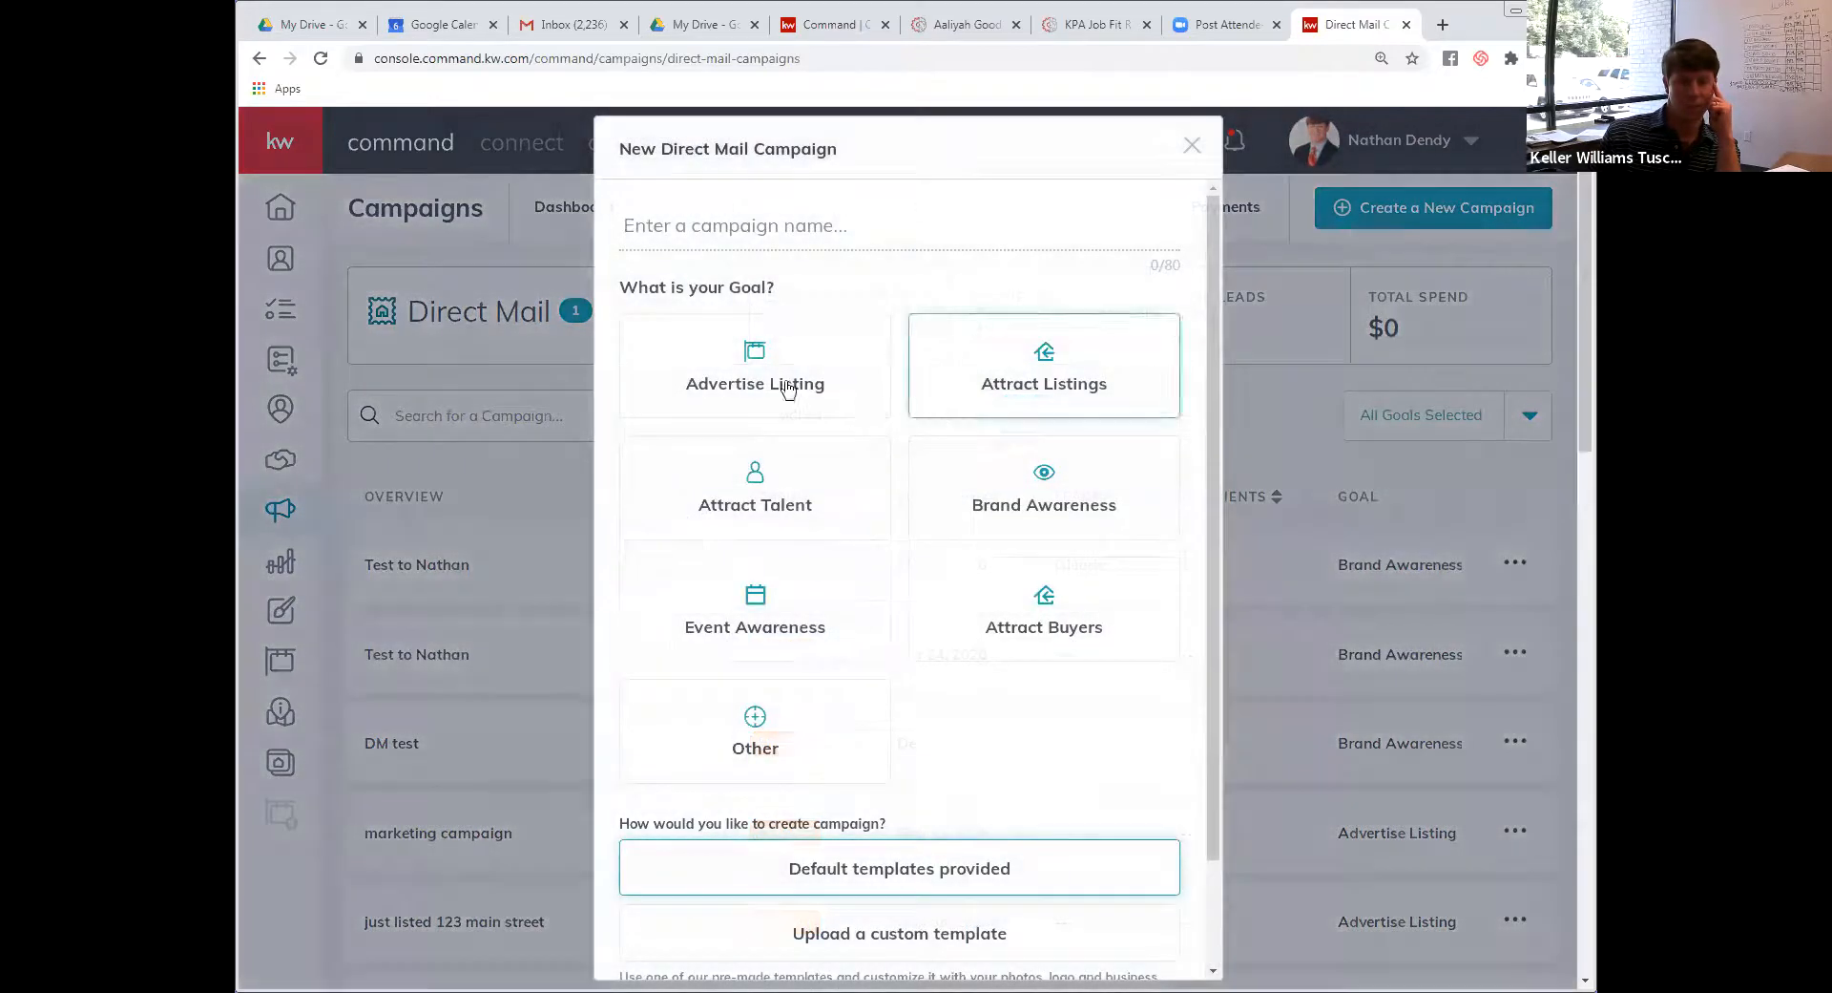
{"action": "left_click", "coordinate": [787, 389]}
{"action": "left_click", "coordinate": [735, 223]}
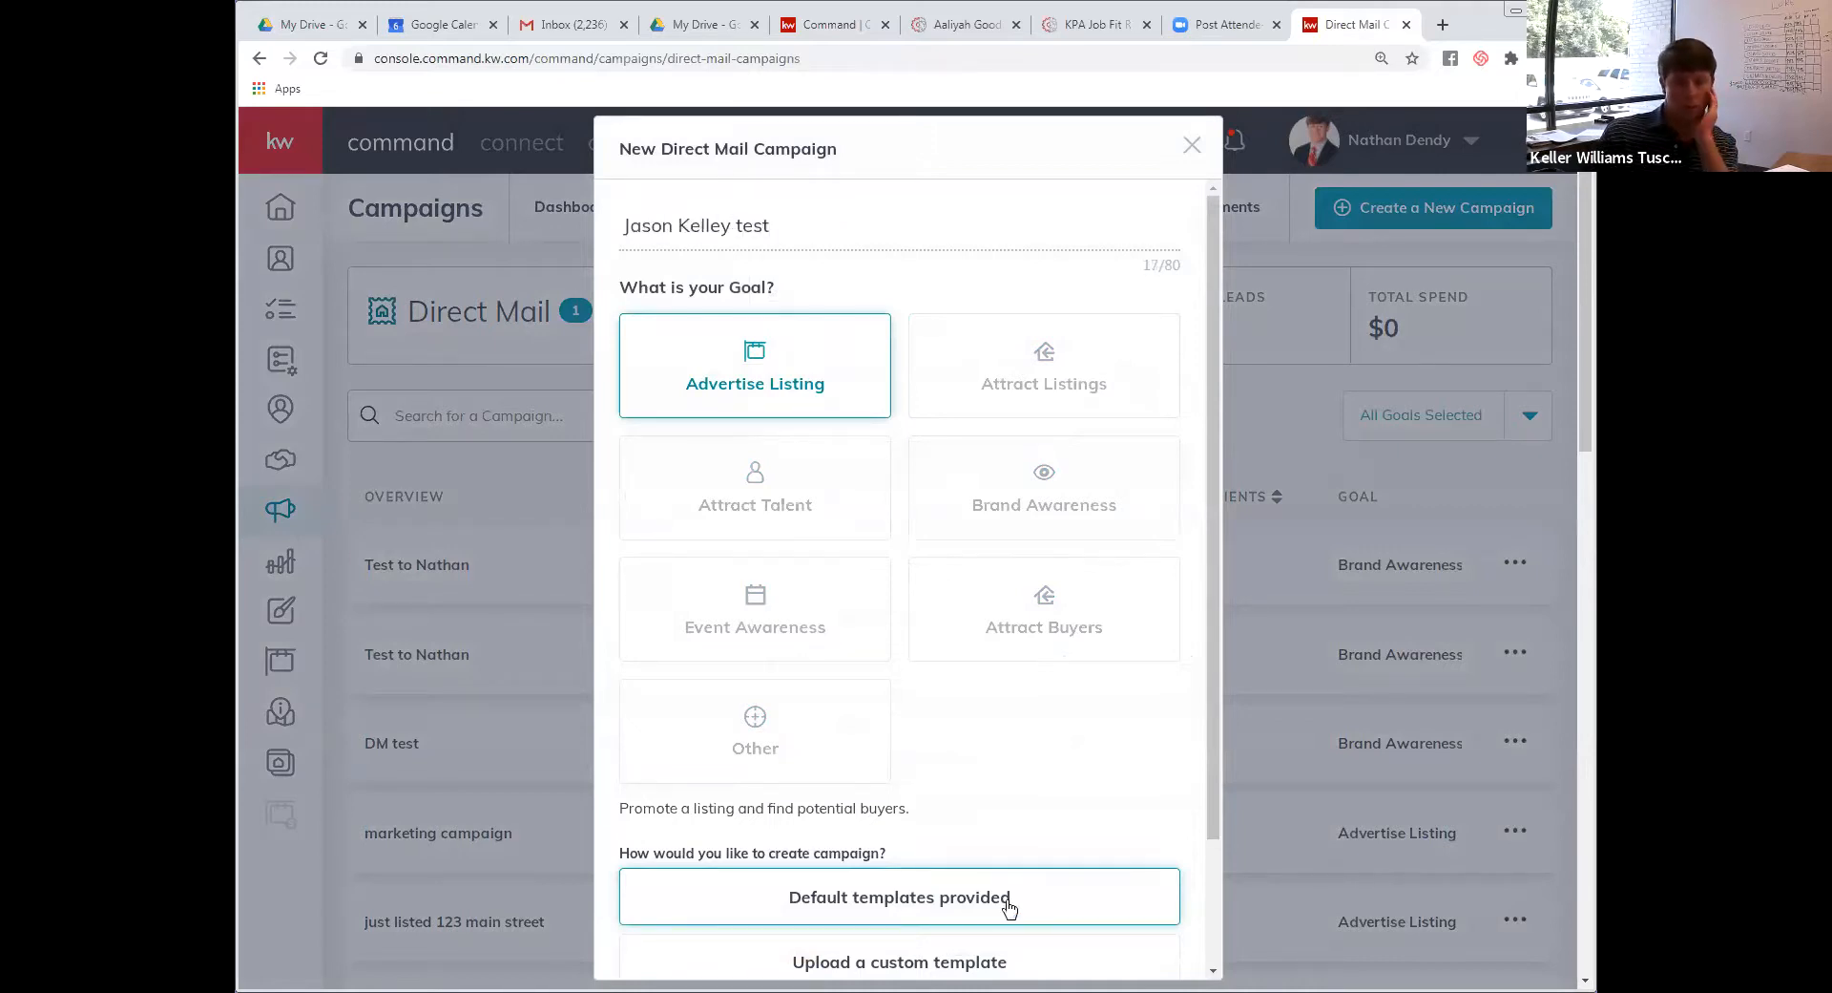
{"action": "left_click", "coordinate": [949, 964]}
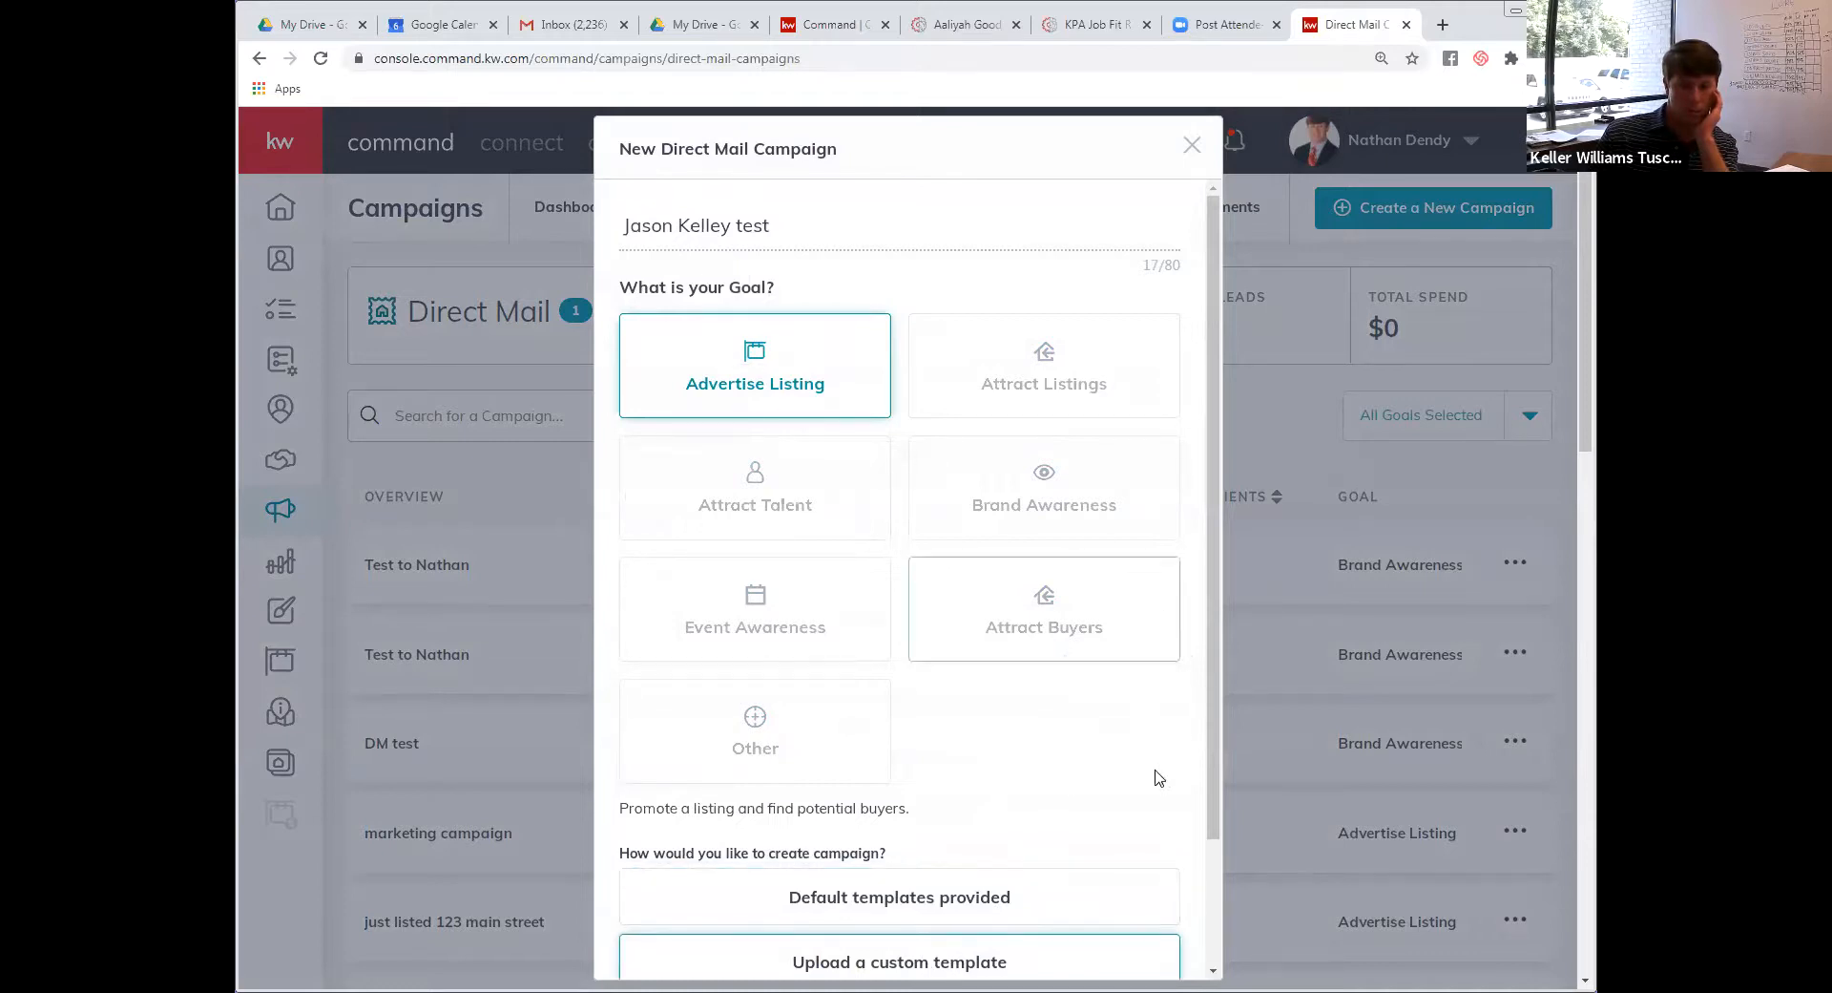
{"action": "scroll", "coordinate": [1157, 778], "scroll_direction": "down", "scroll_amount": 2}
{"action": "left_click", "coordinate": [1059, 941]}
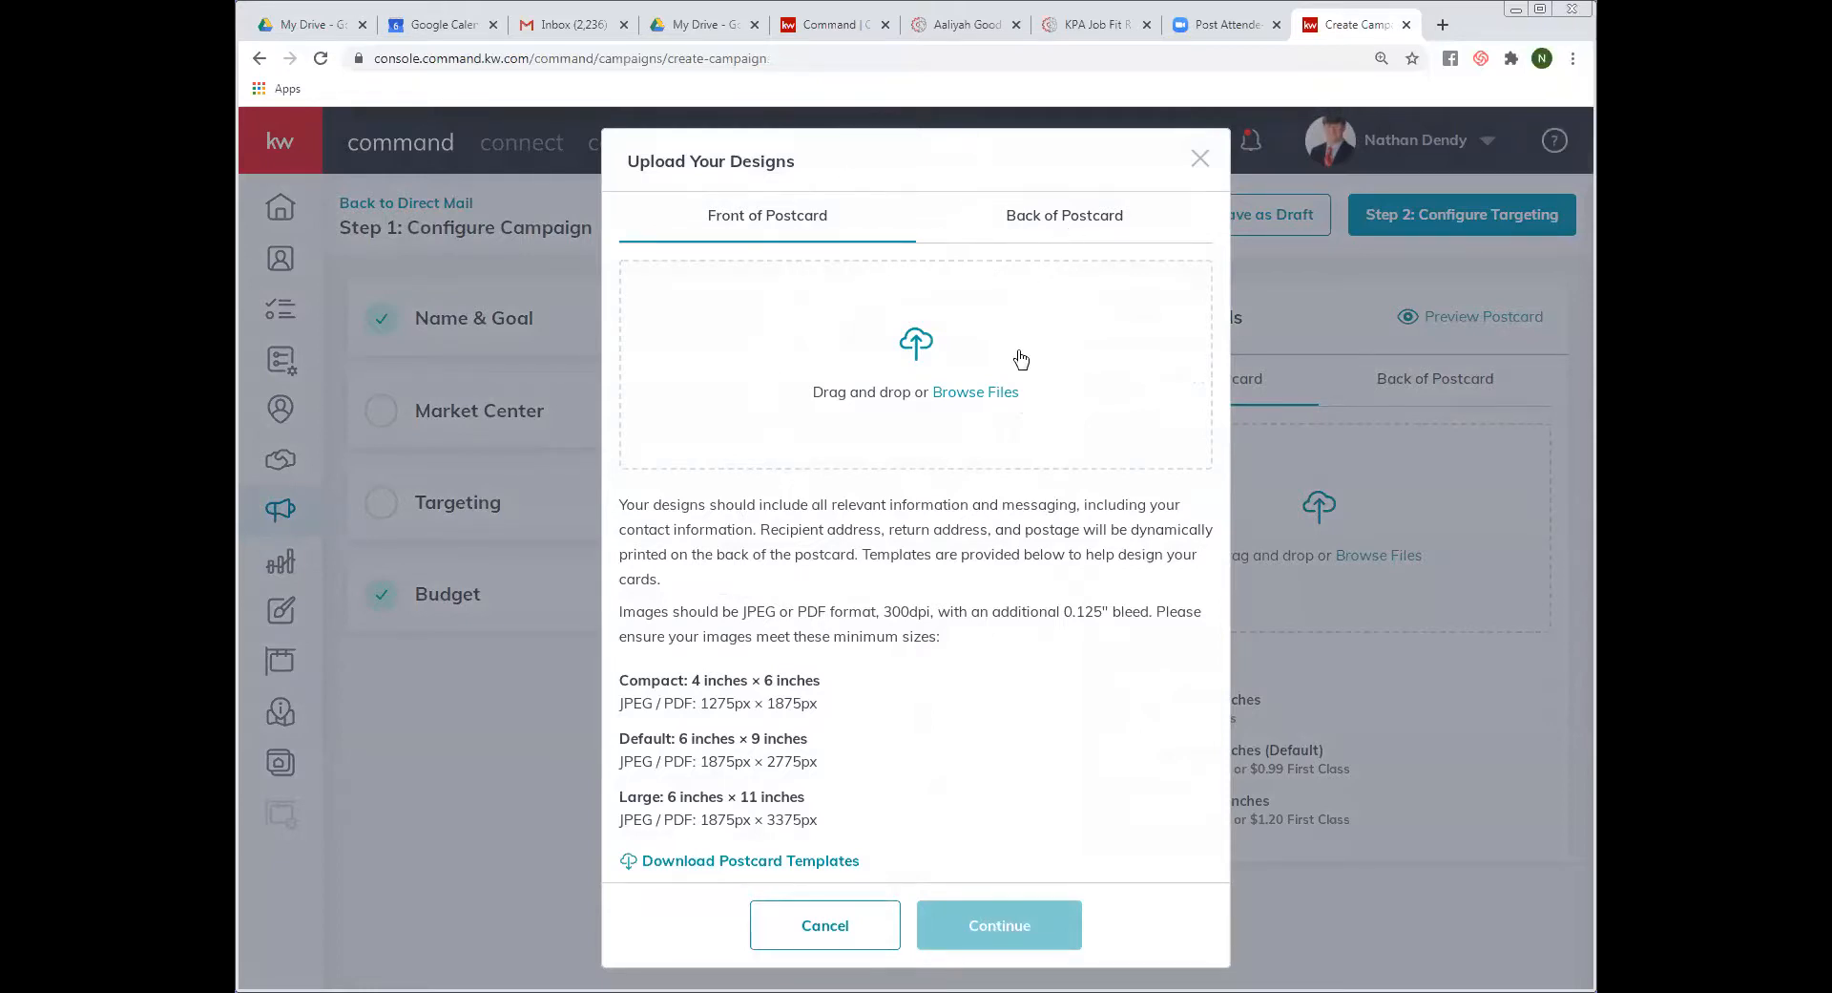
Download and open the postcard design templates zip, arranging windows beside the upload page
{"action": "left_click", "coordinate": [778, 861]}
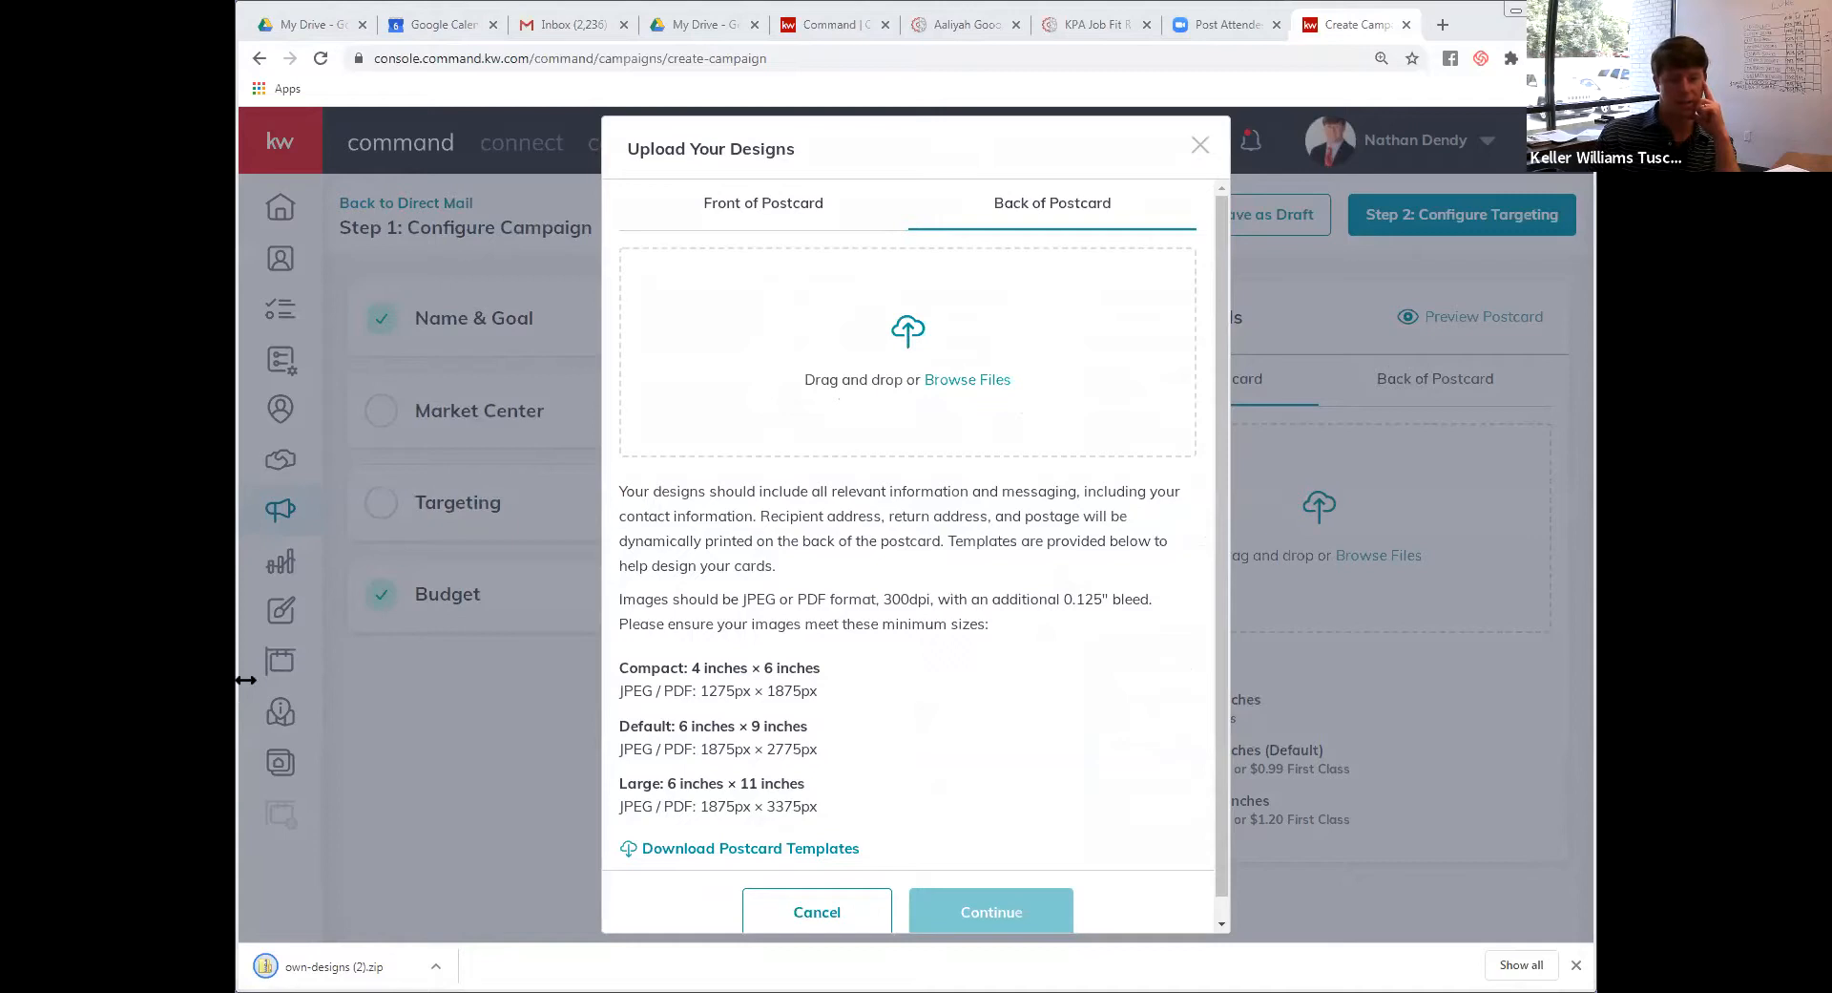
{"action": "left_click_drag", "start_coordinate": [245, 680], "coordinate": [648, 680]}
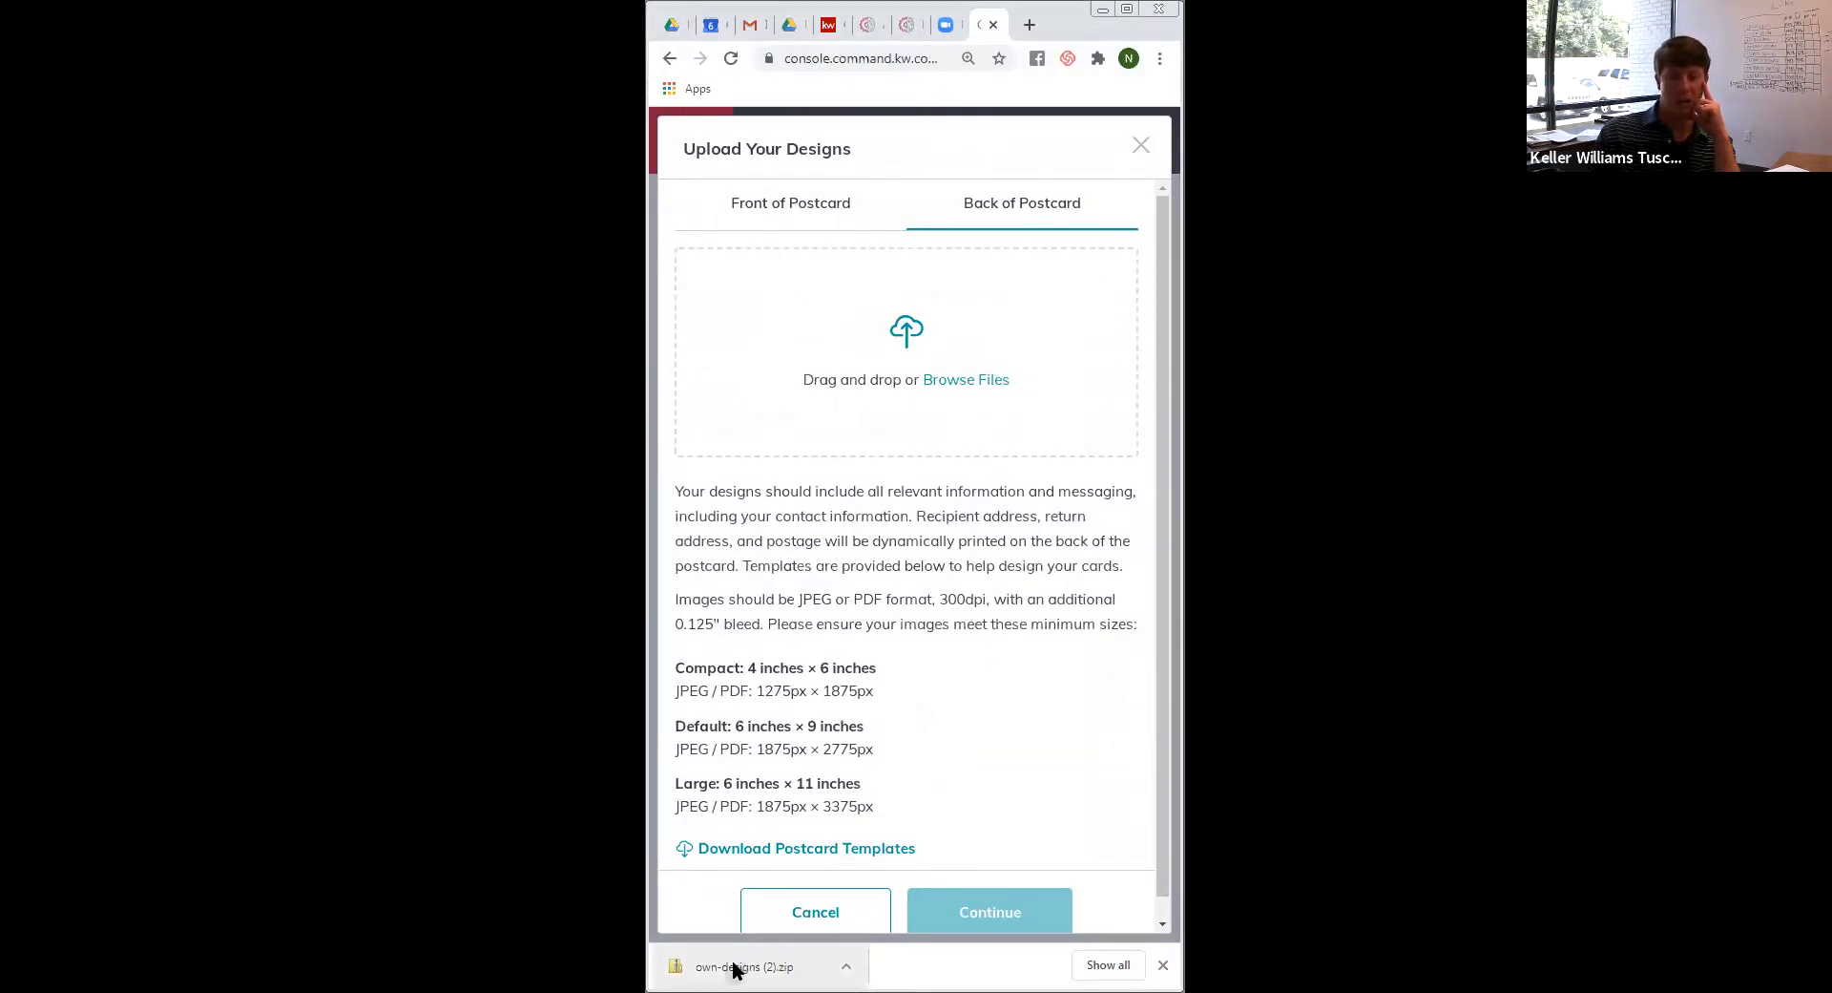
{"action": "left_click", "coordinate": [703, 947]}
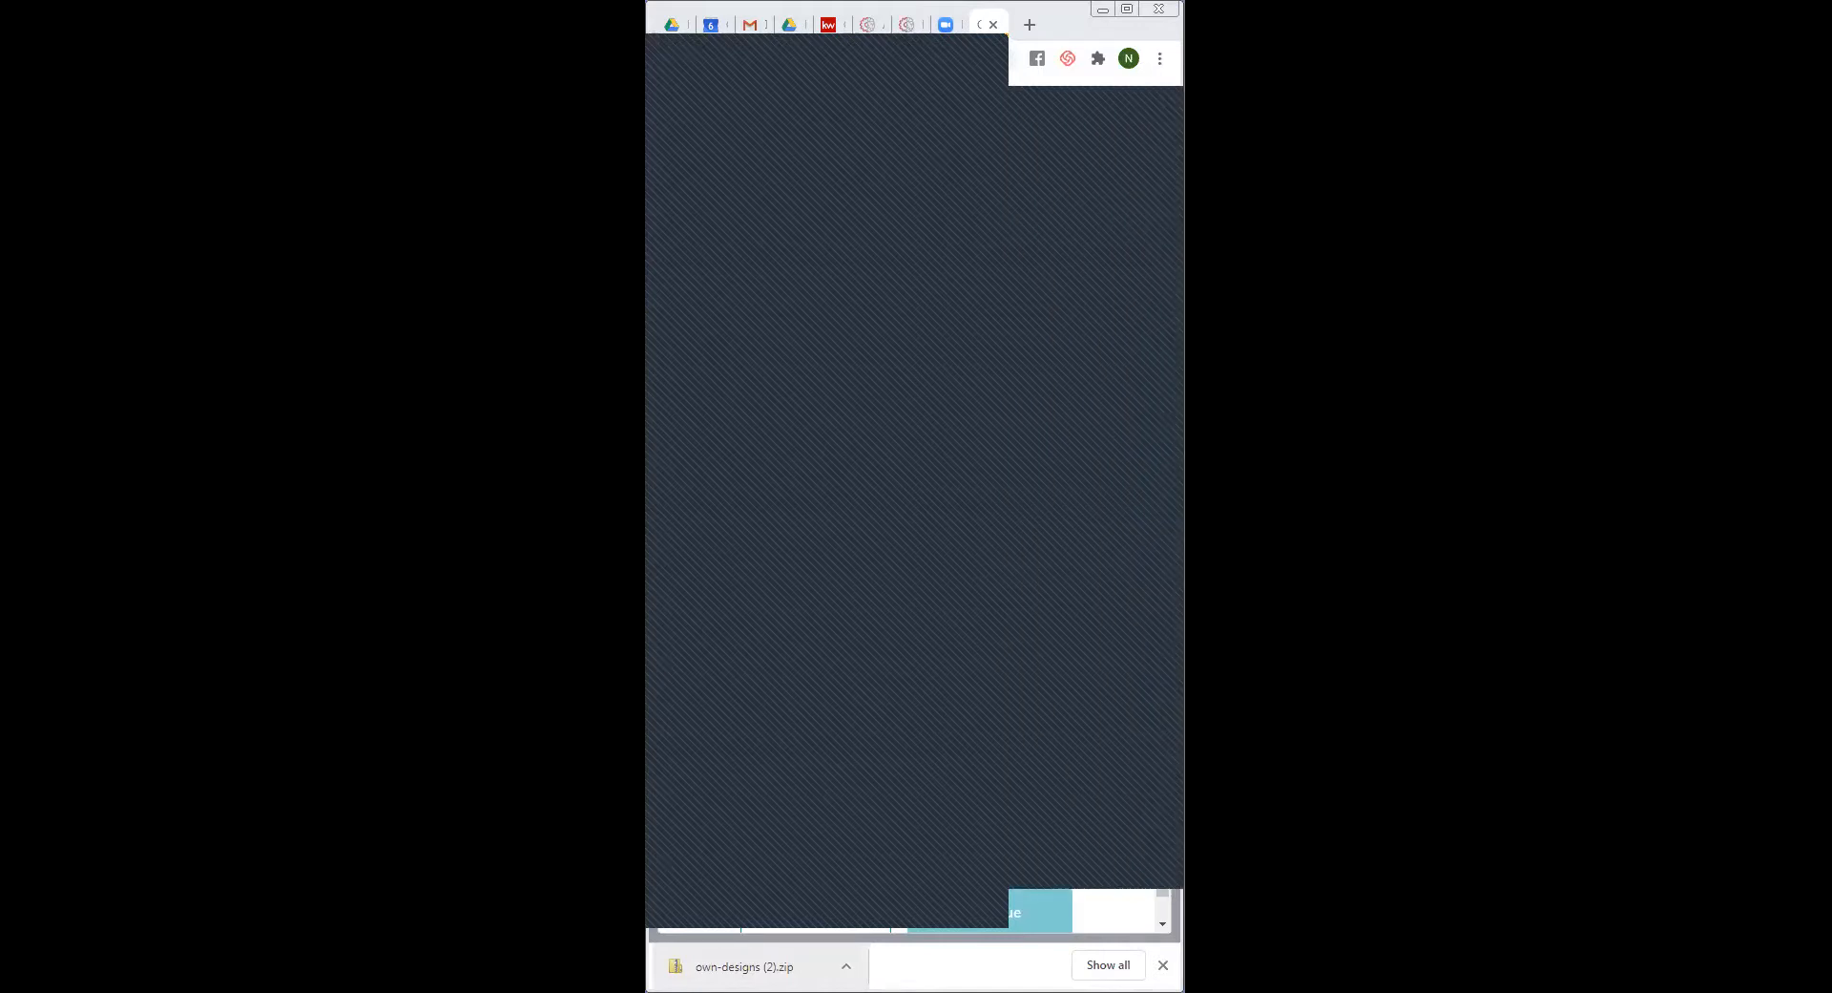
{"action": "left_click", "coordinate": [1102, 141]}
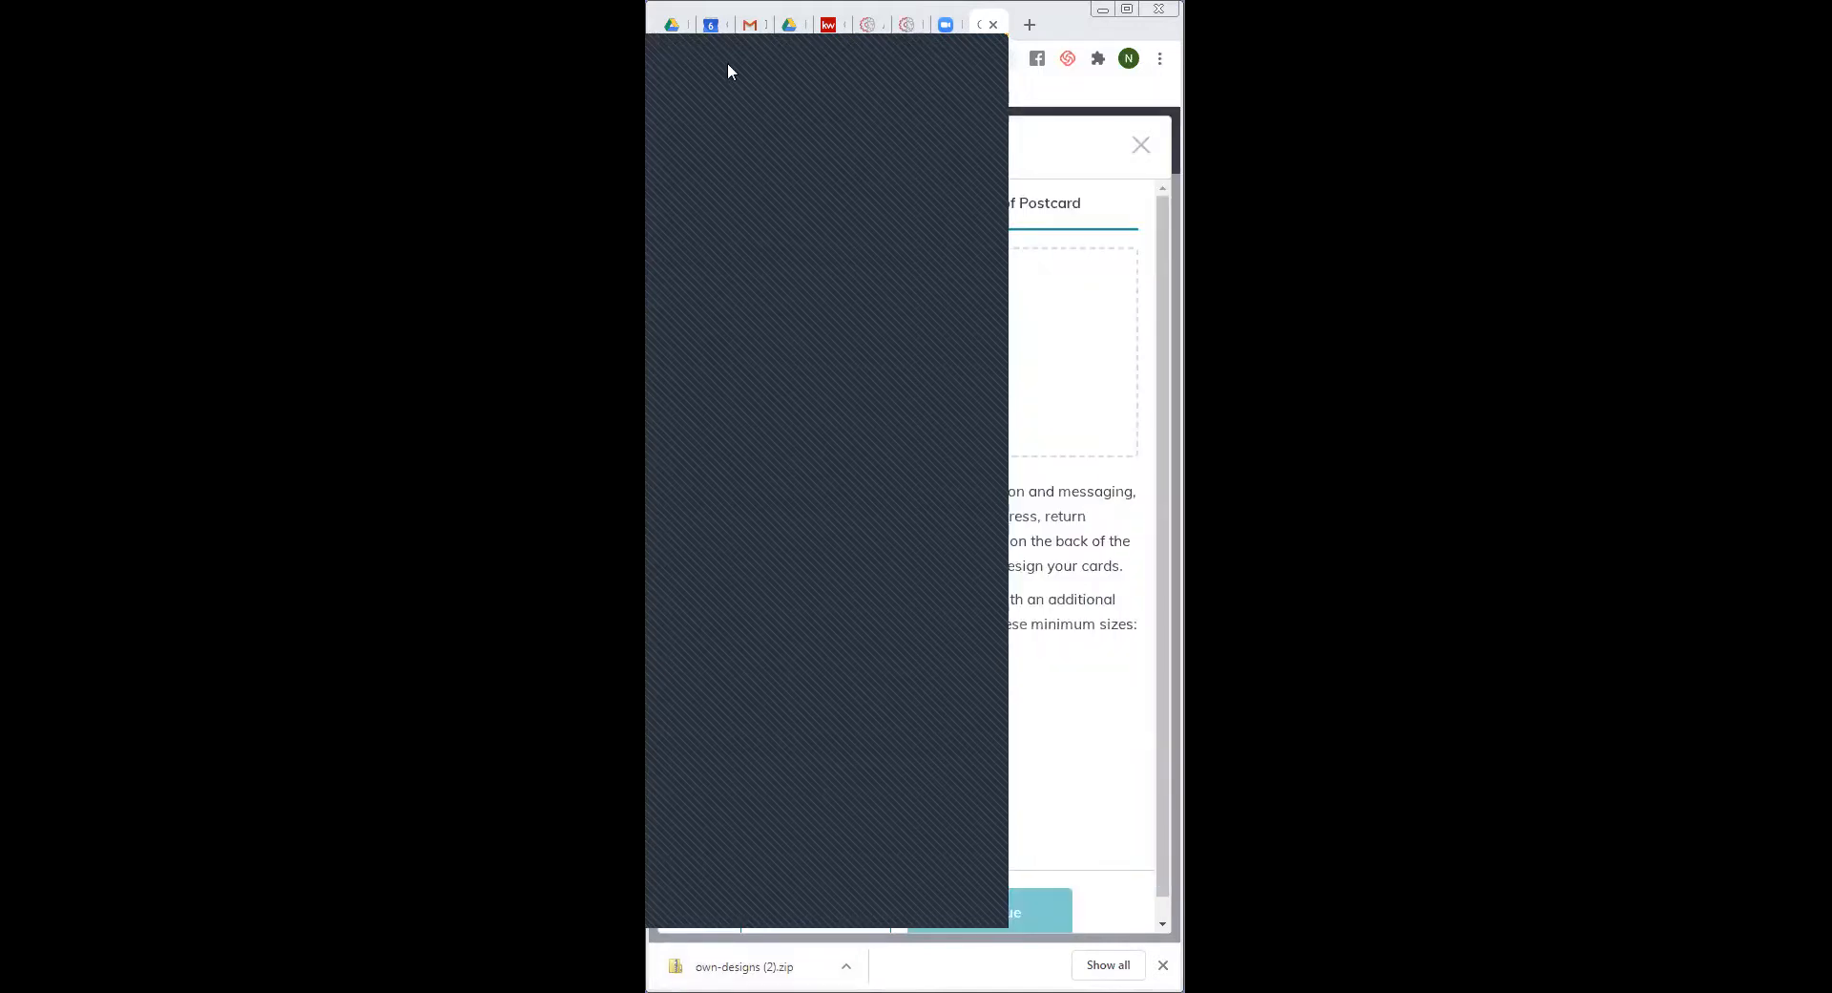
{"action": "left_click_drag", "start_coordinate": [794, 89], "coordinate": [425, 143]}
{"action": "left_click_drag", "start_coordinate": [655, 201], "coordinate": [248, 201]}
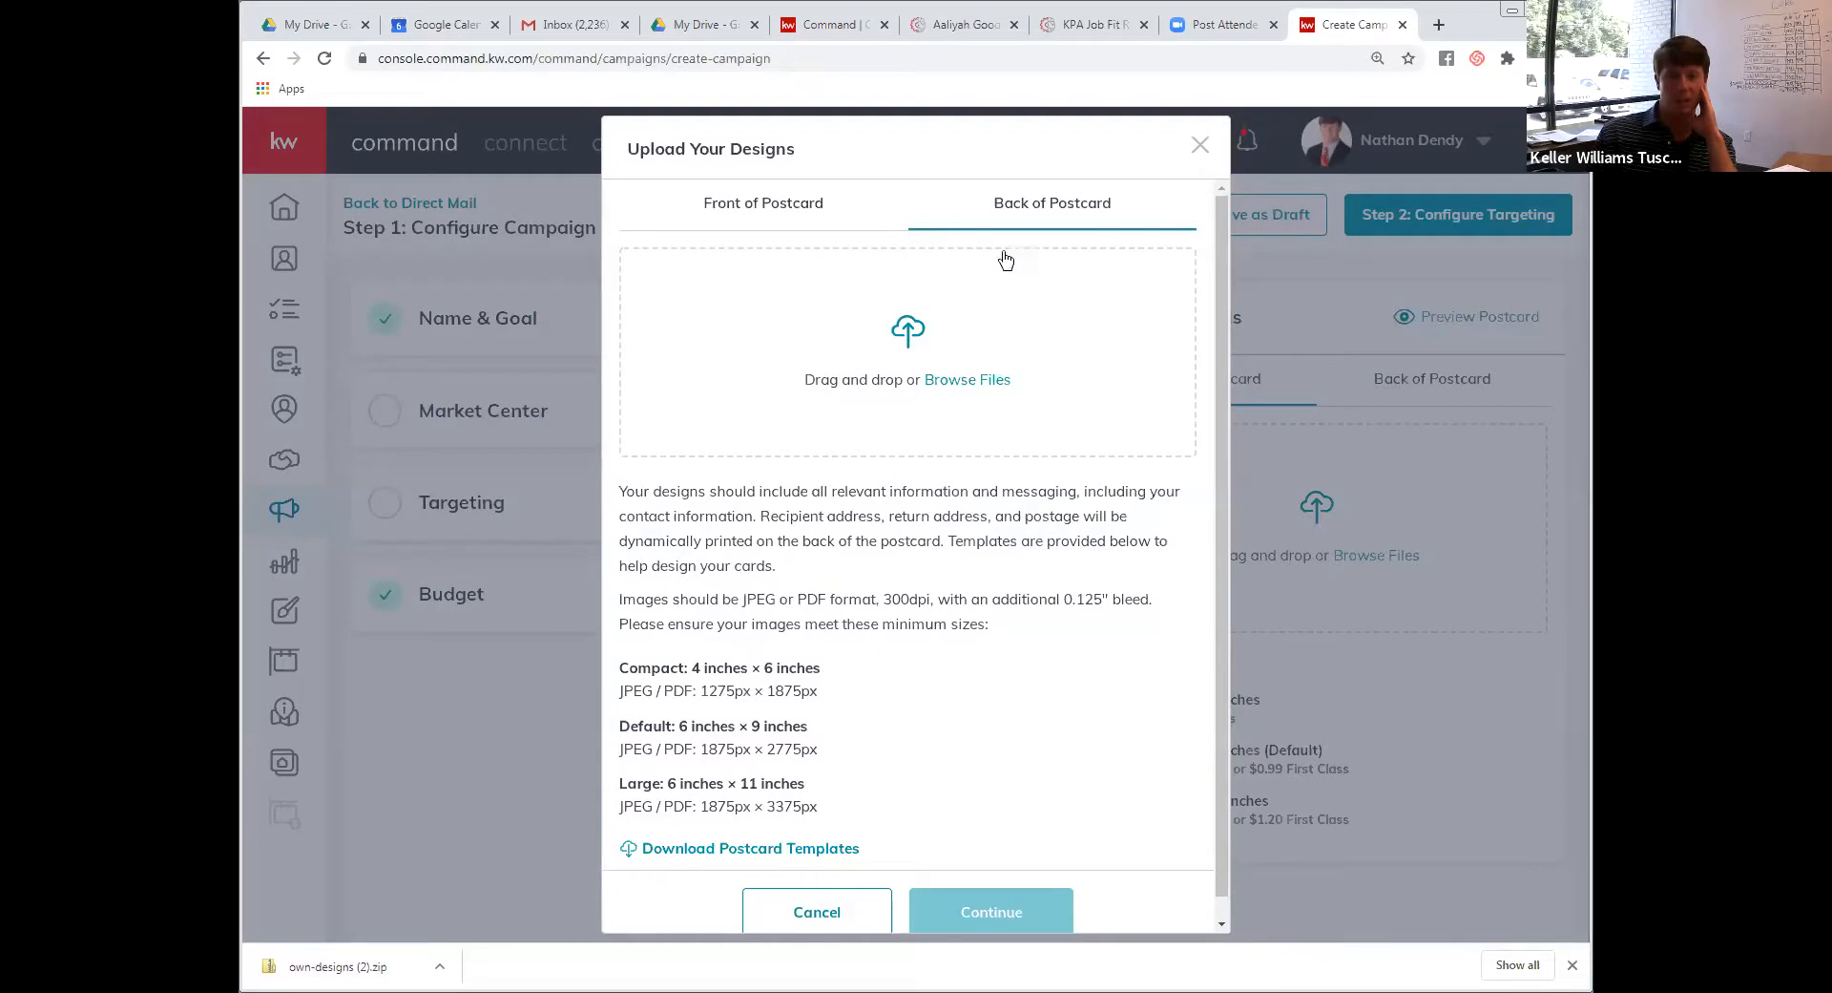
Drag design images onto the Back of Postcard drop zone; the 340 x 340 px file is rejected
{"action": "left_click_drag", "start_coordinate": [1006, 258], "coordinate": [900, 923]}
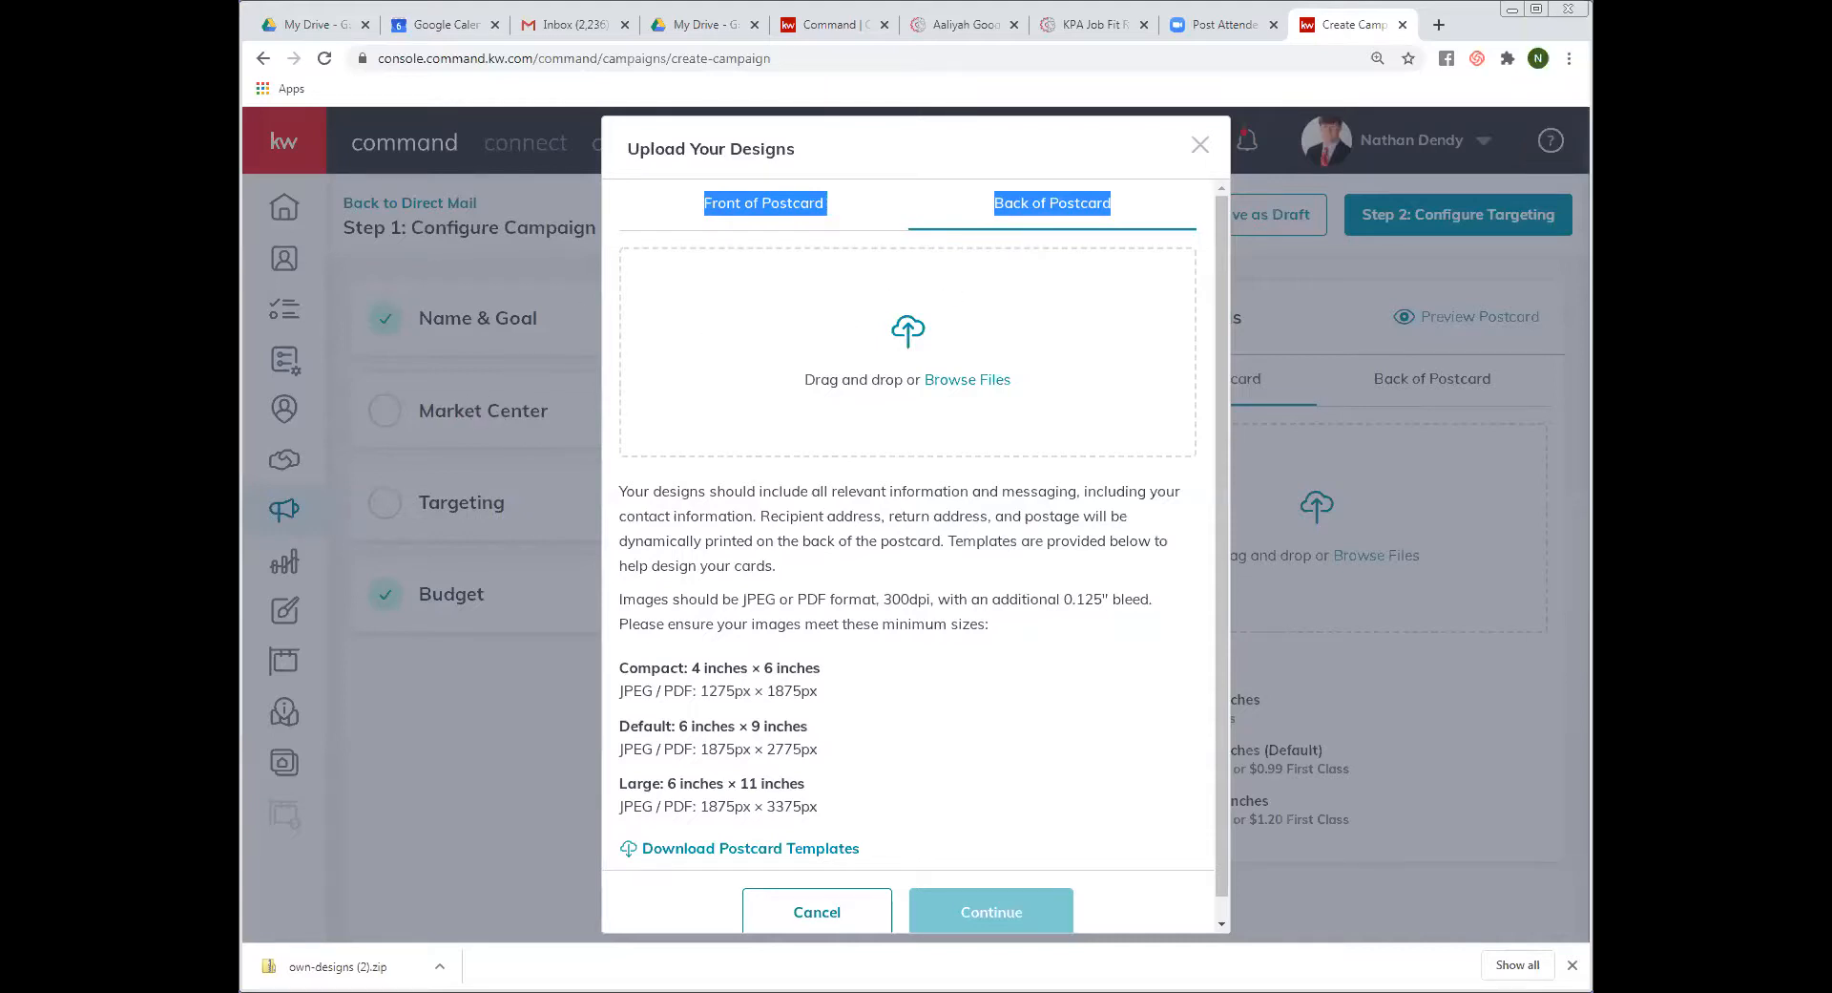
{"action": "left_click_drag", "start_coordinate": [249, 281], "coordinate": [520, 281]}
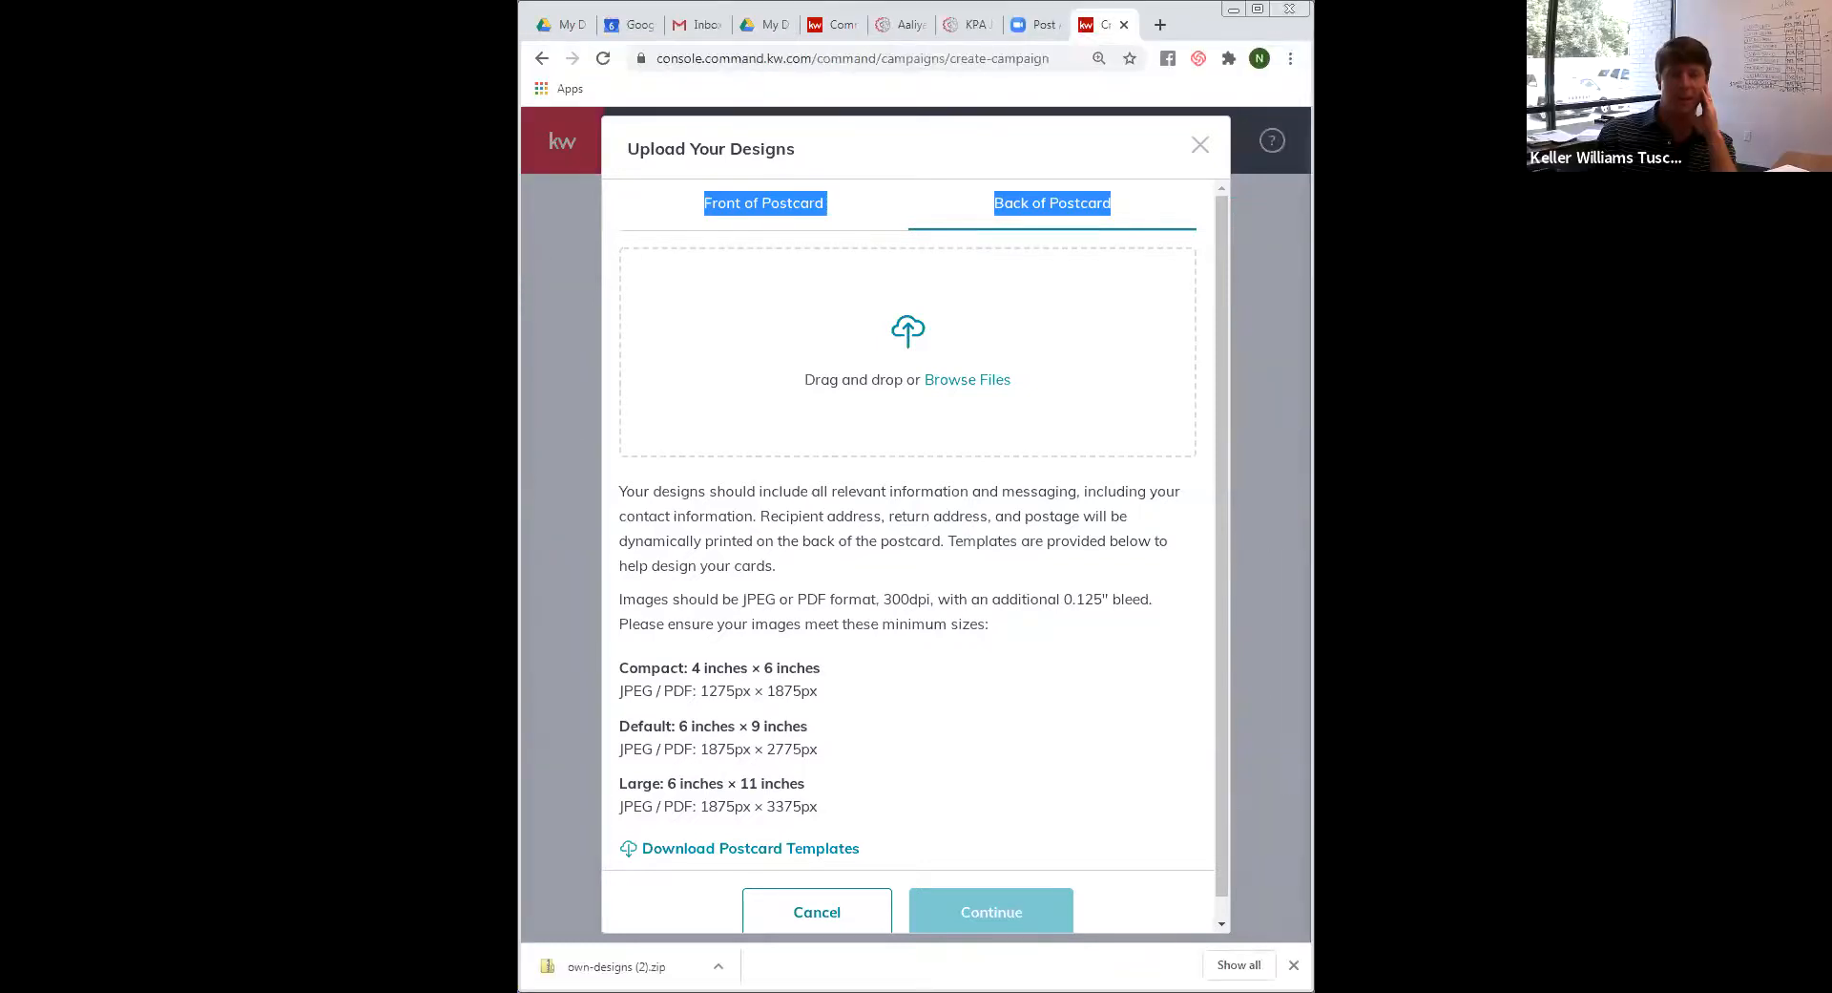
{"action": "key", "text": "alt+Tab"}
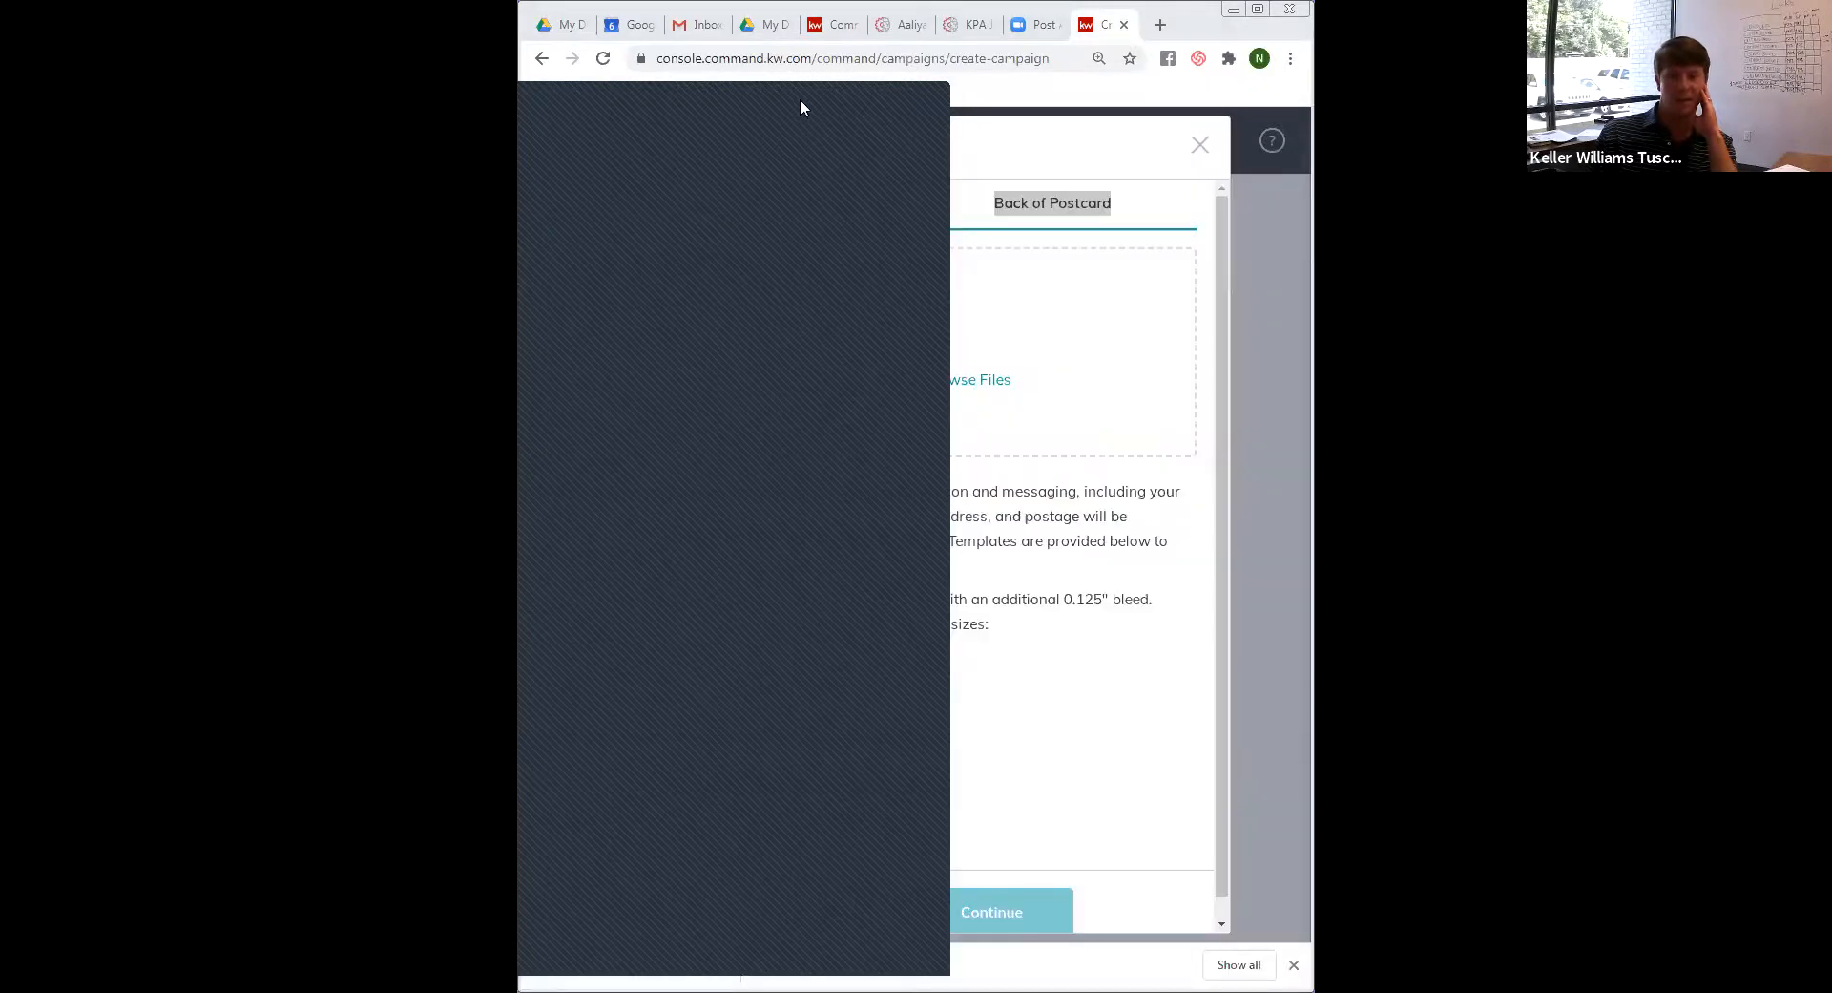
{"action": "left_click_drag", "start_coordinate": [799, 100], "coordinate": [412, 103]}
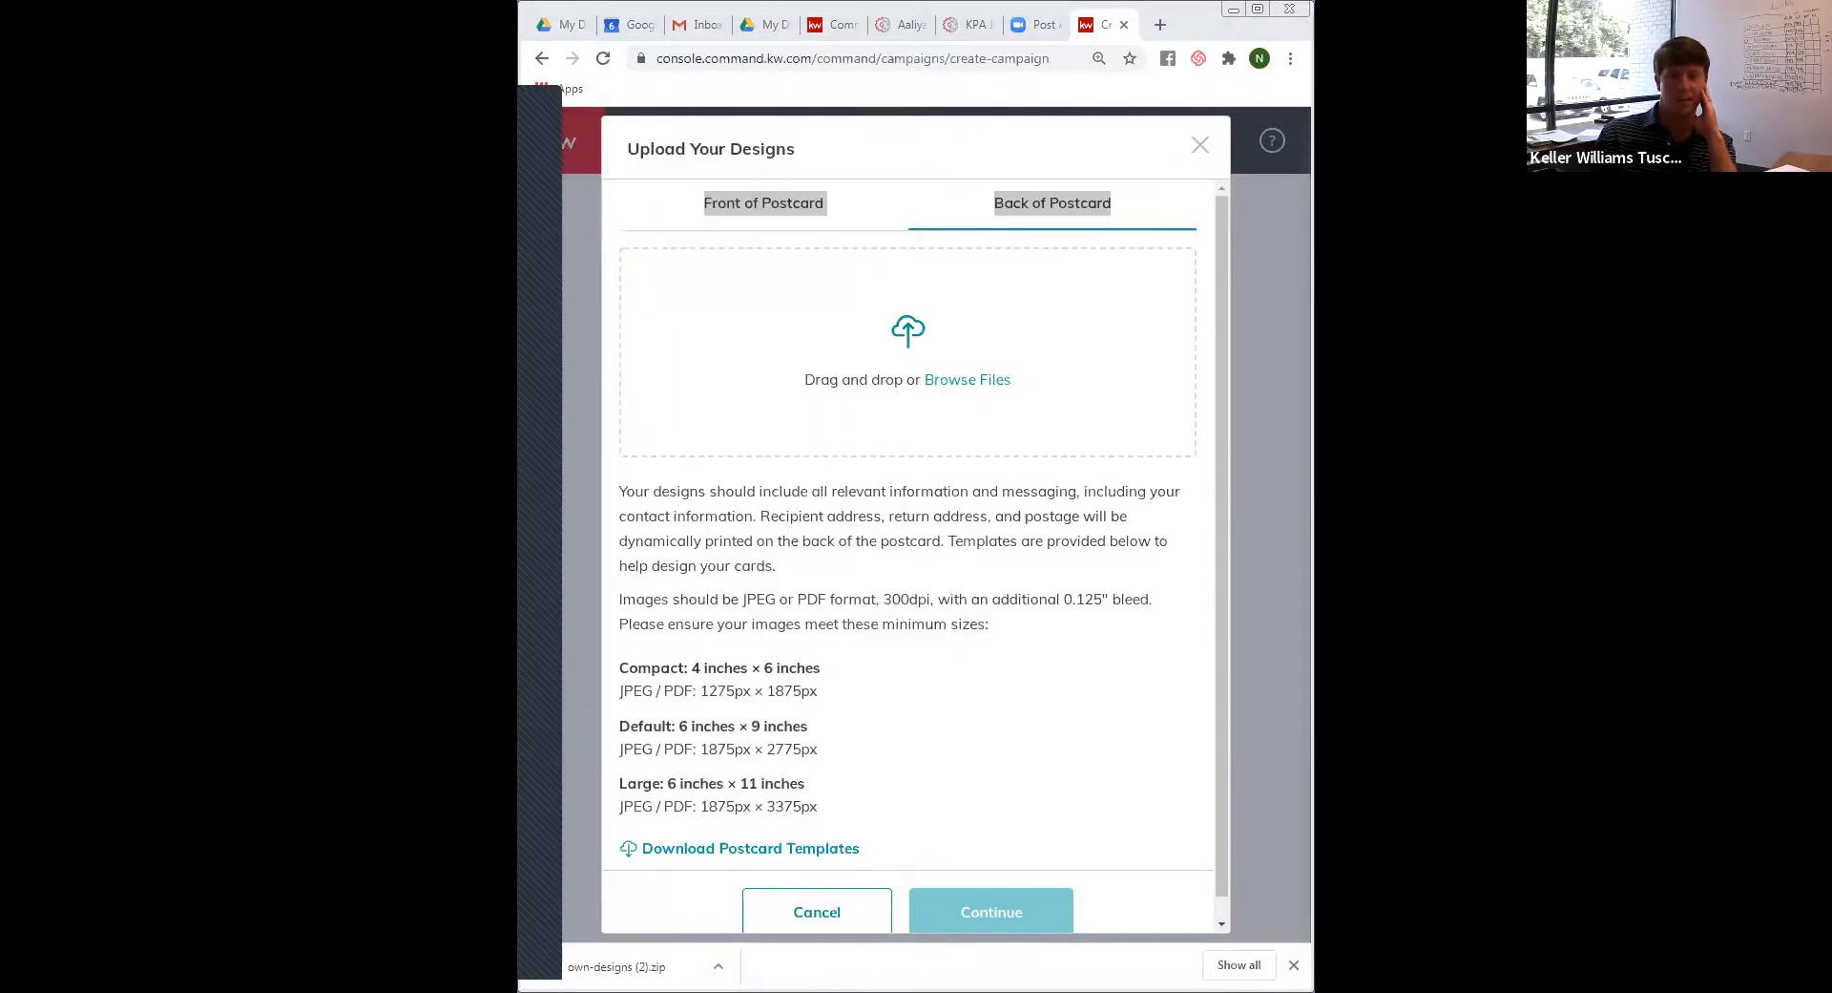
{"action": "left_click_drag", "start_coordinate": [536, 410], "coordinate": [863, 418]}
{"action": "left_click_drag", "start_coordinate": [448, 410], "coordinate": [841, 343]}
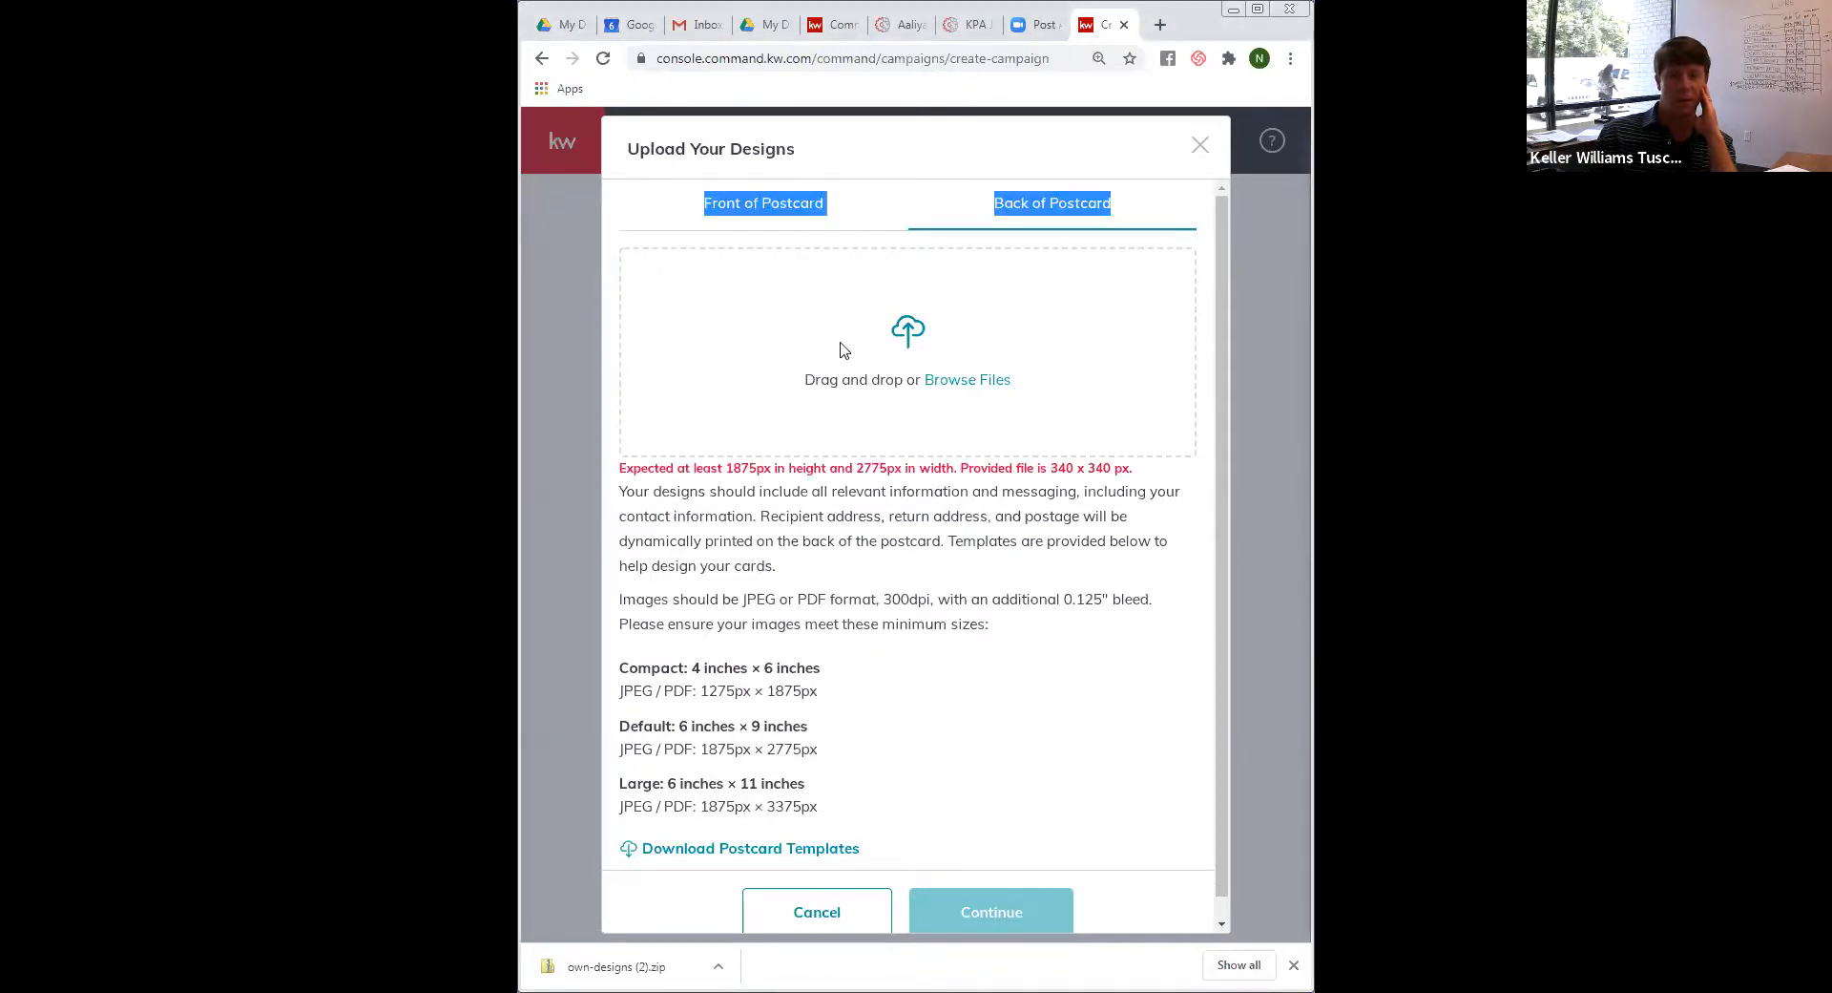
{"action": "left_click", "coordinate": [842, 349]}
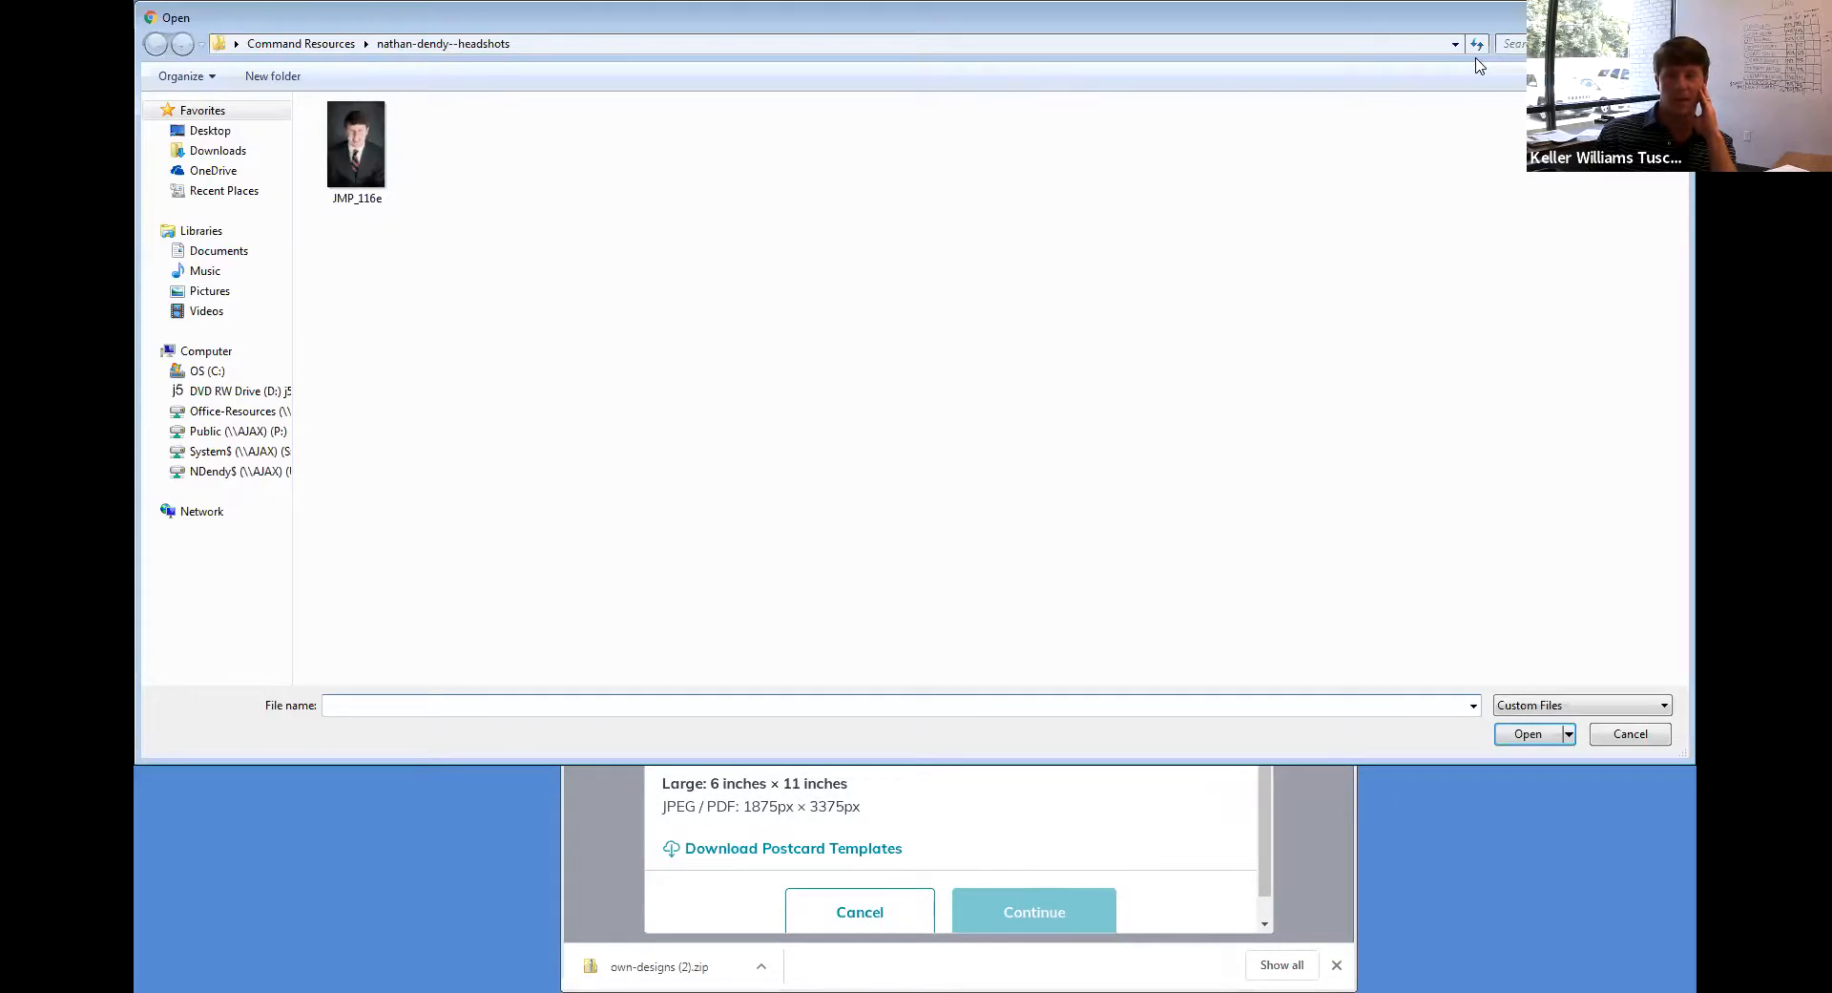
{"action": "left_click_drag", "start_coordinate": [1575, 17], "coordinate": [1305, 66]}
{"action": "left_click", "coordinate": [1671, 60]}
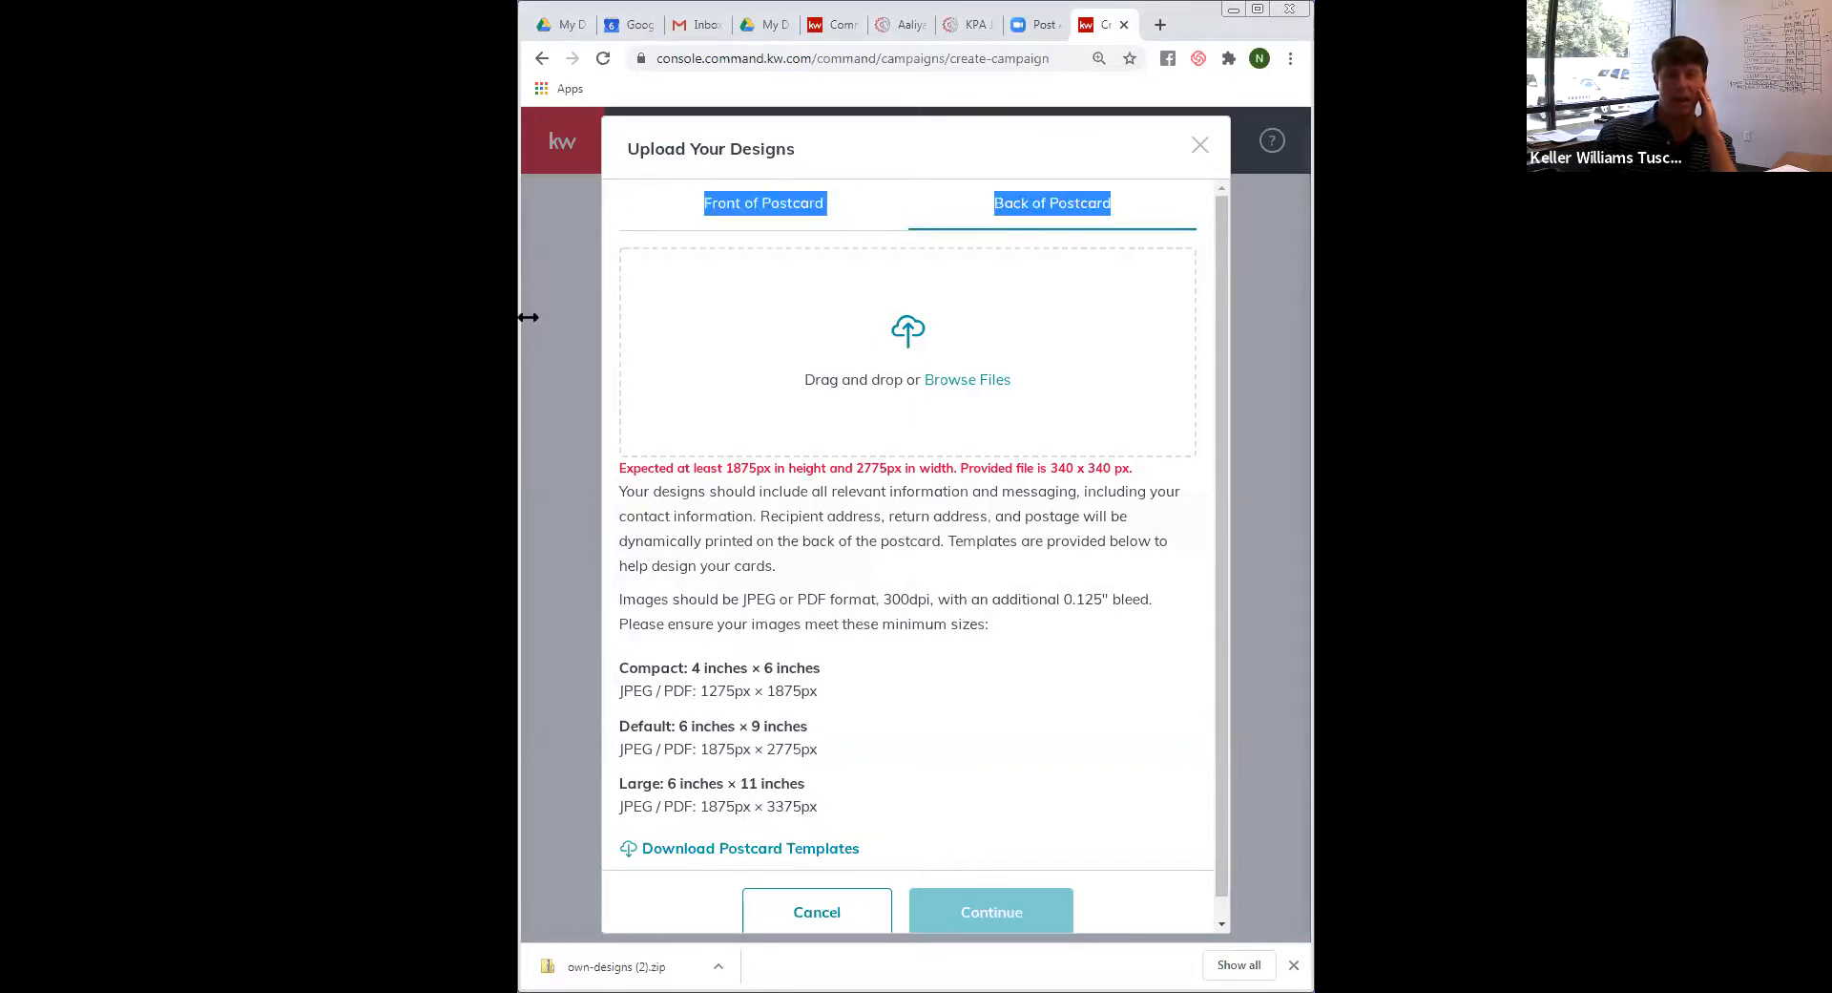
{"action": "left_click_drag", "start_coordinate": [527, 317], "coordinate": [170, 319]}
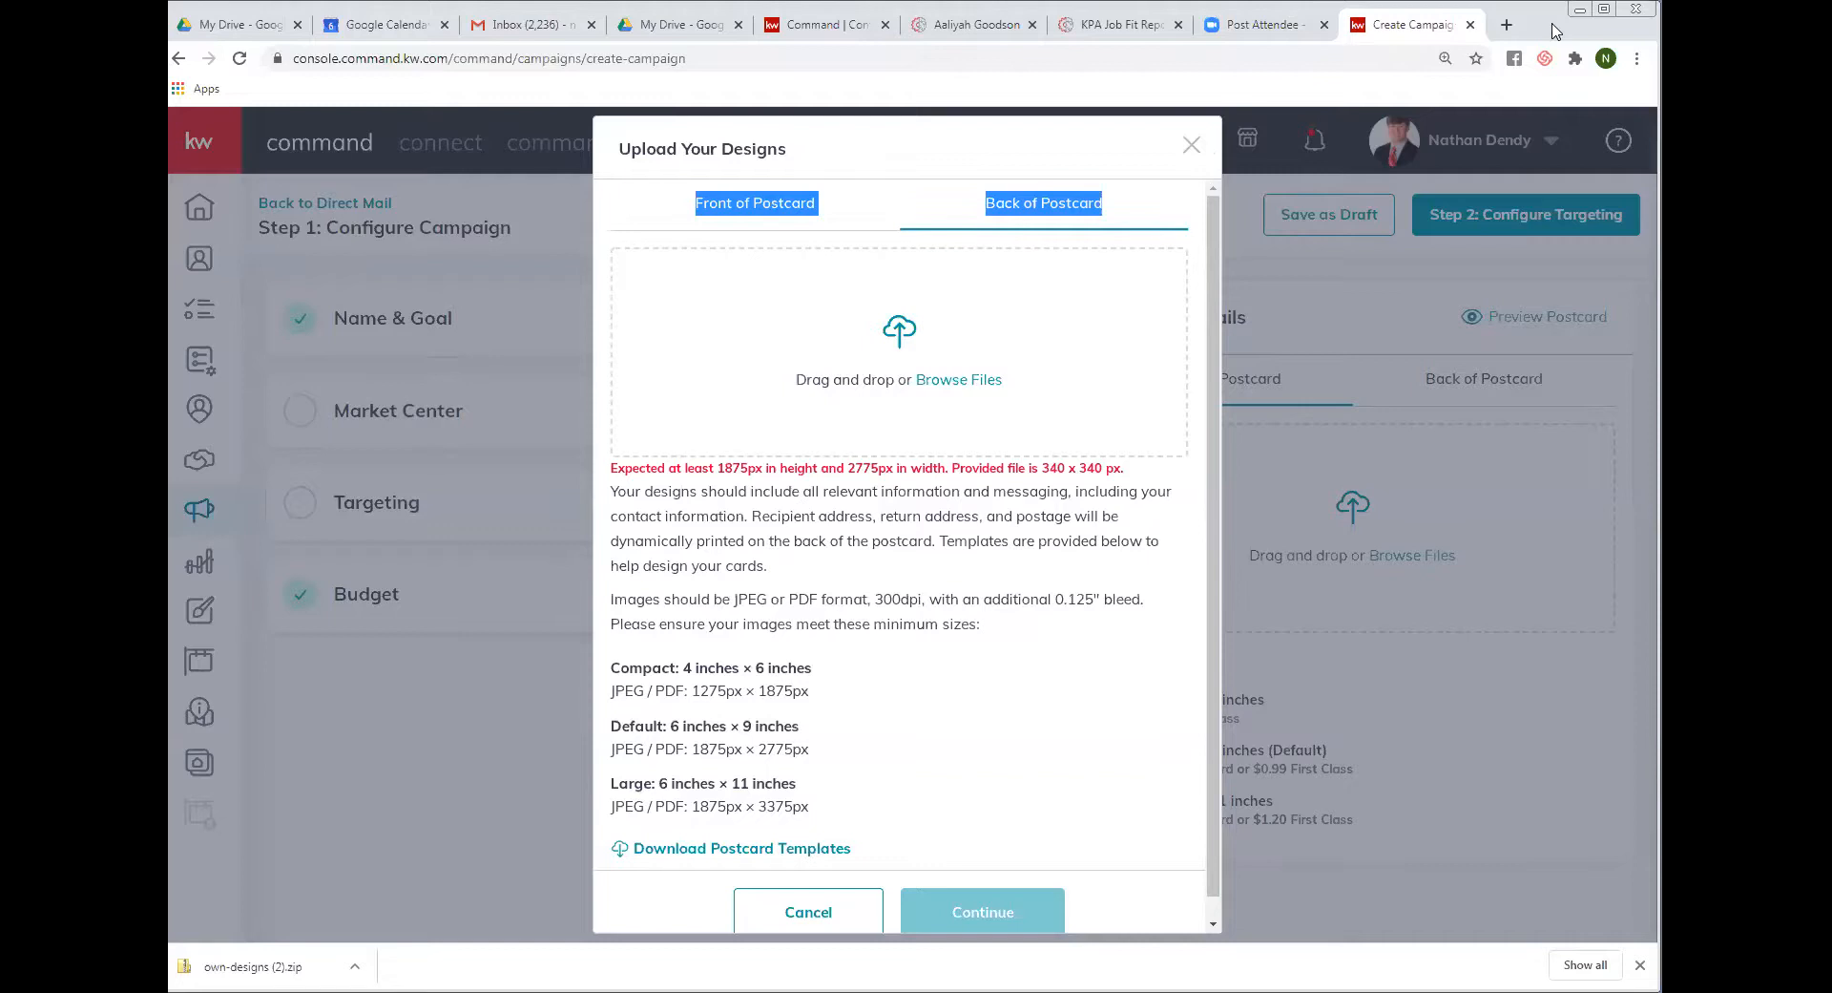
{"action": "left_click_drag", "start_coordinate": [1537, 12], "coordinate": [1831, 11]}
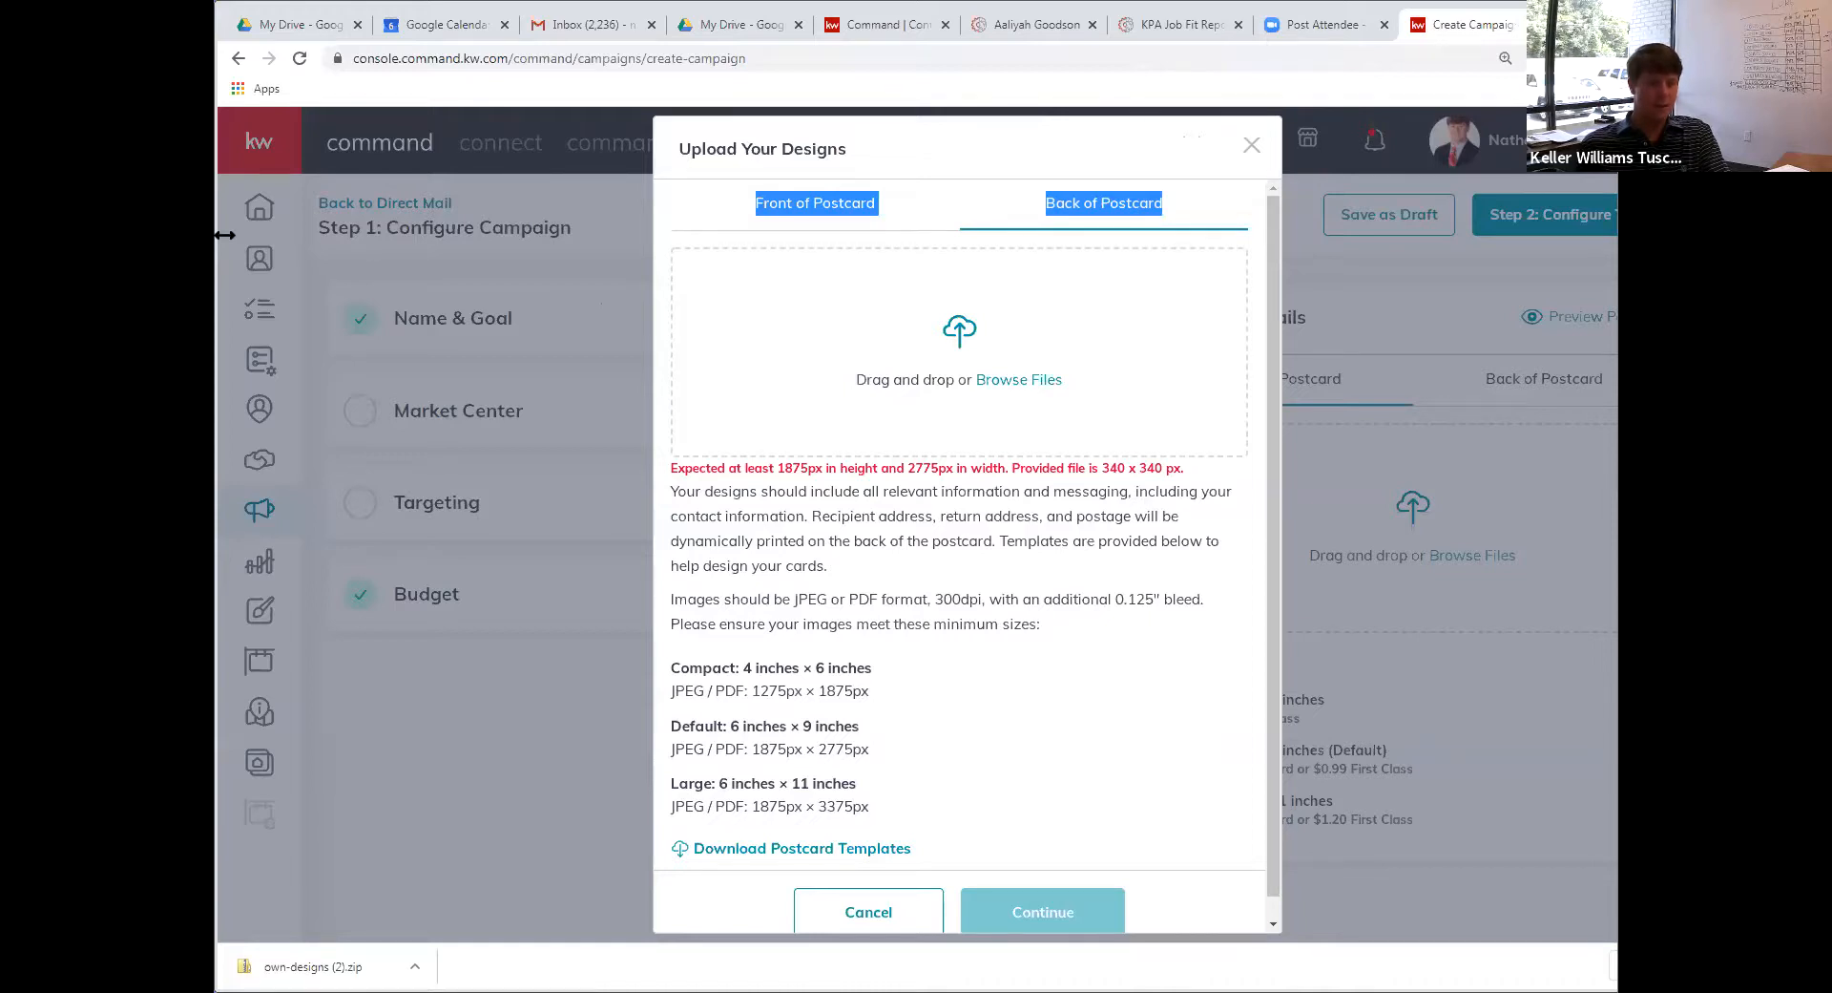
{"action": "left_click_drag", "start_coordinate": [224, 235], "coordinate": [391, 235]}
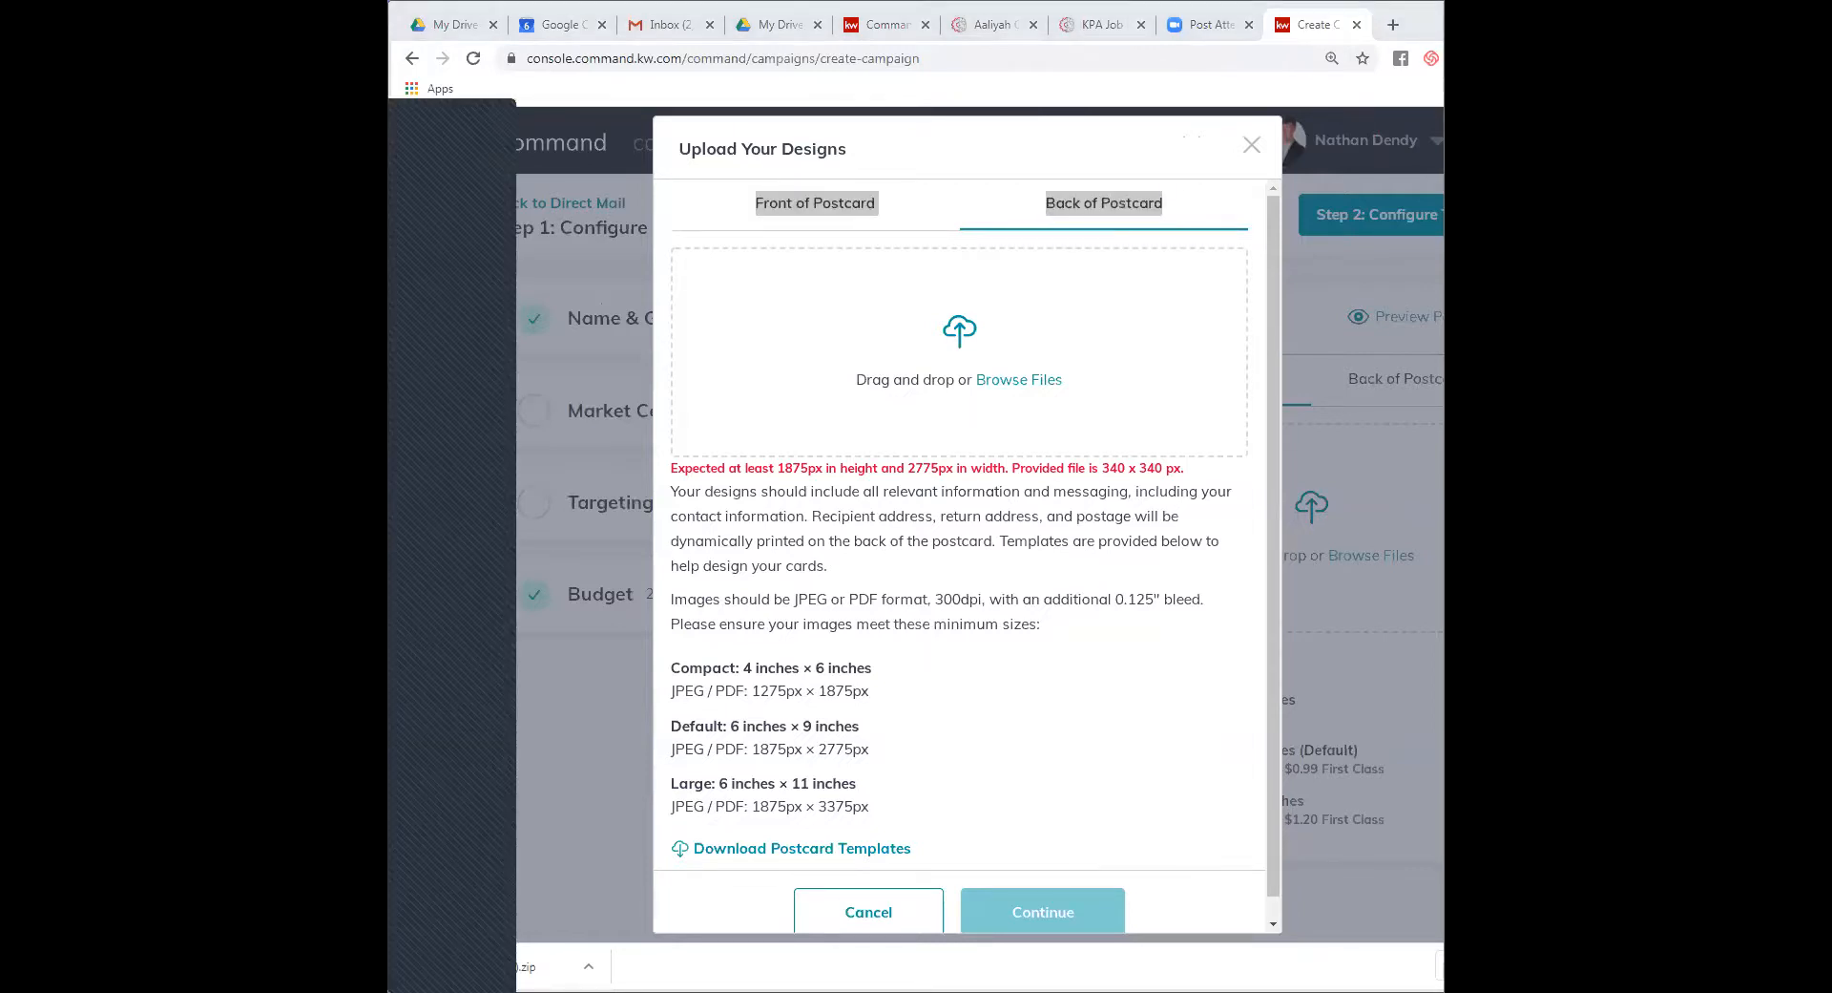
Resize and refocus the browser around the upload dialog after the 1080 x 1920 px rejection, then bring up Gmail
{"action": "left_click", "coordinate": [501, 113]}
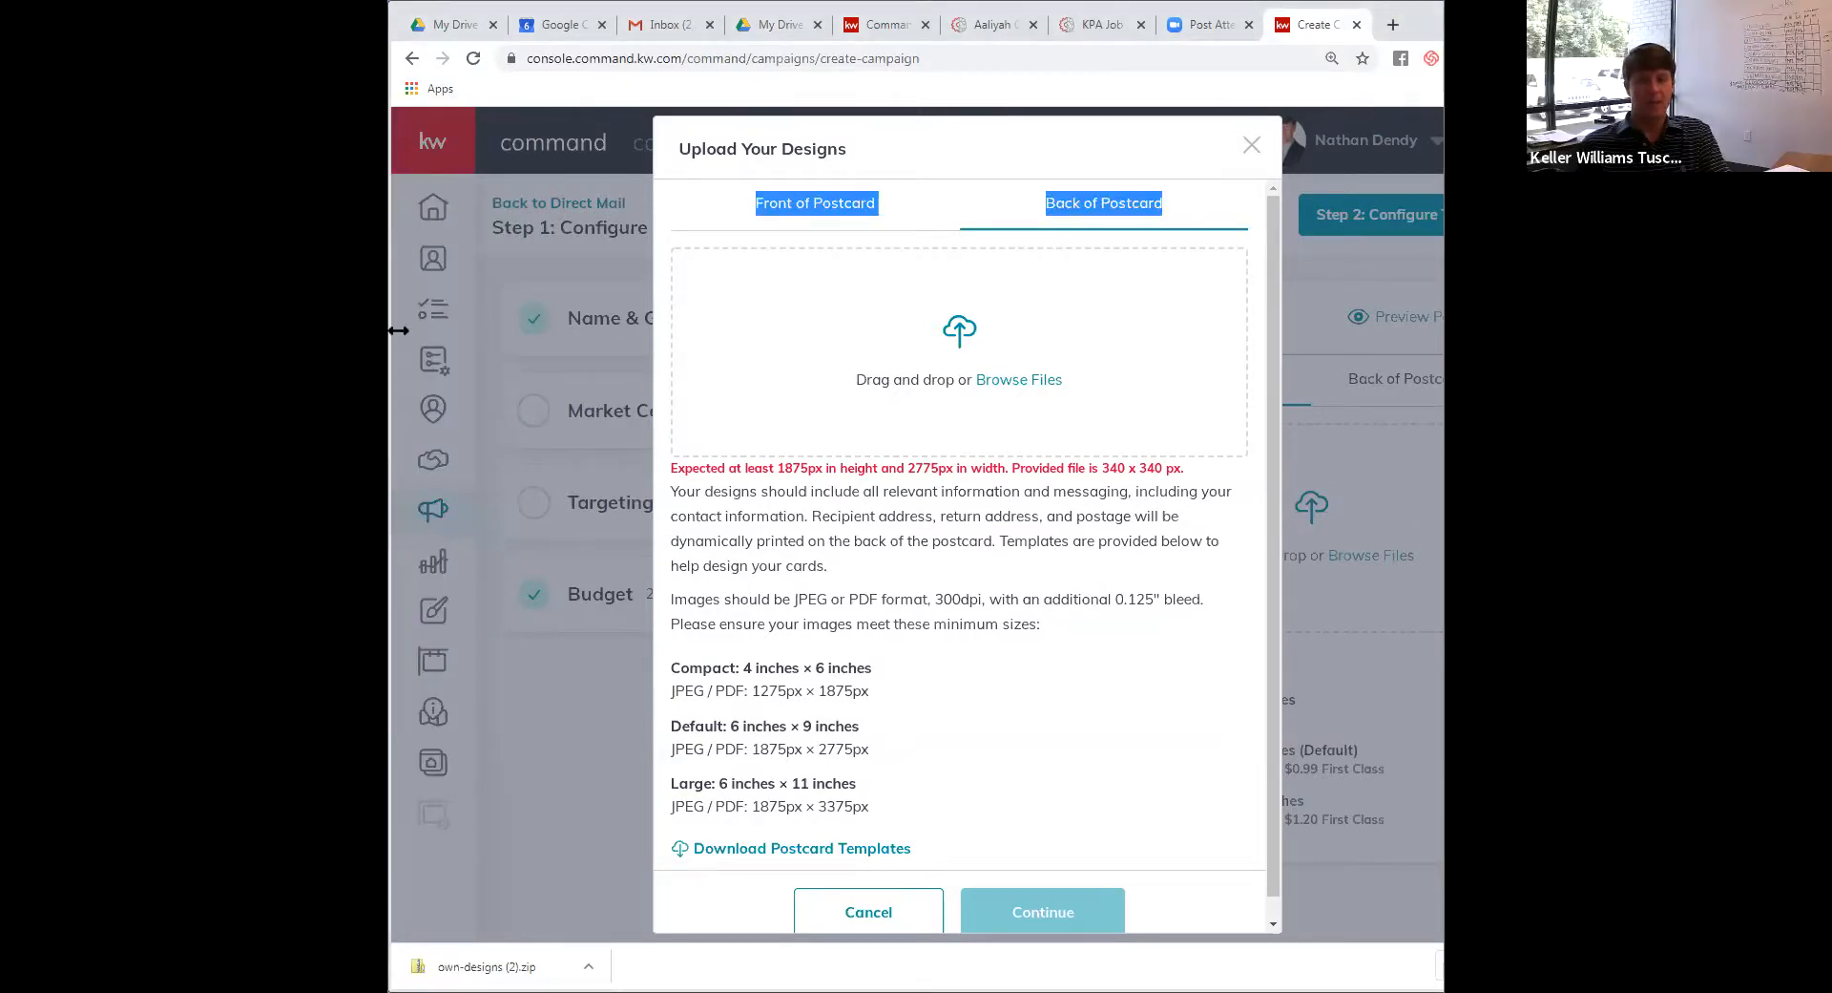
{"action": "left_click_drag", "start_coordinate": [392, 330], "coordinate": [87, 330]}
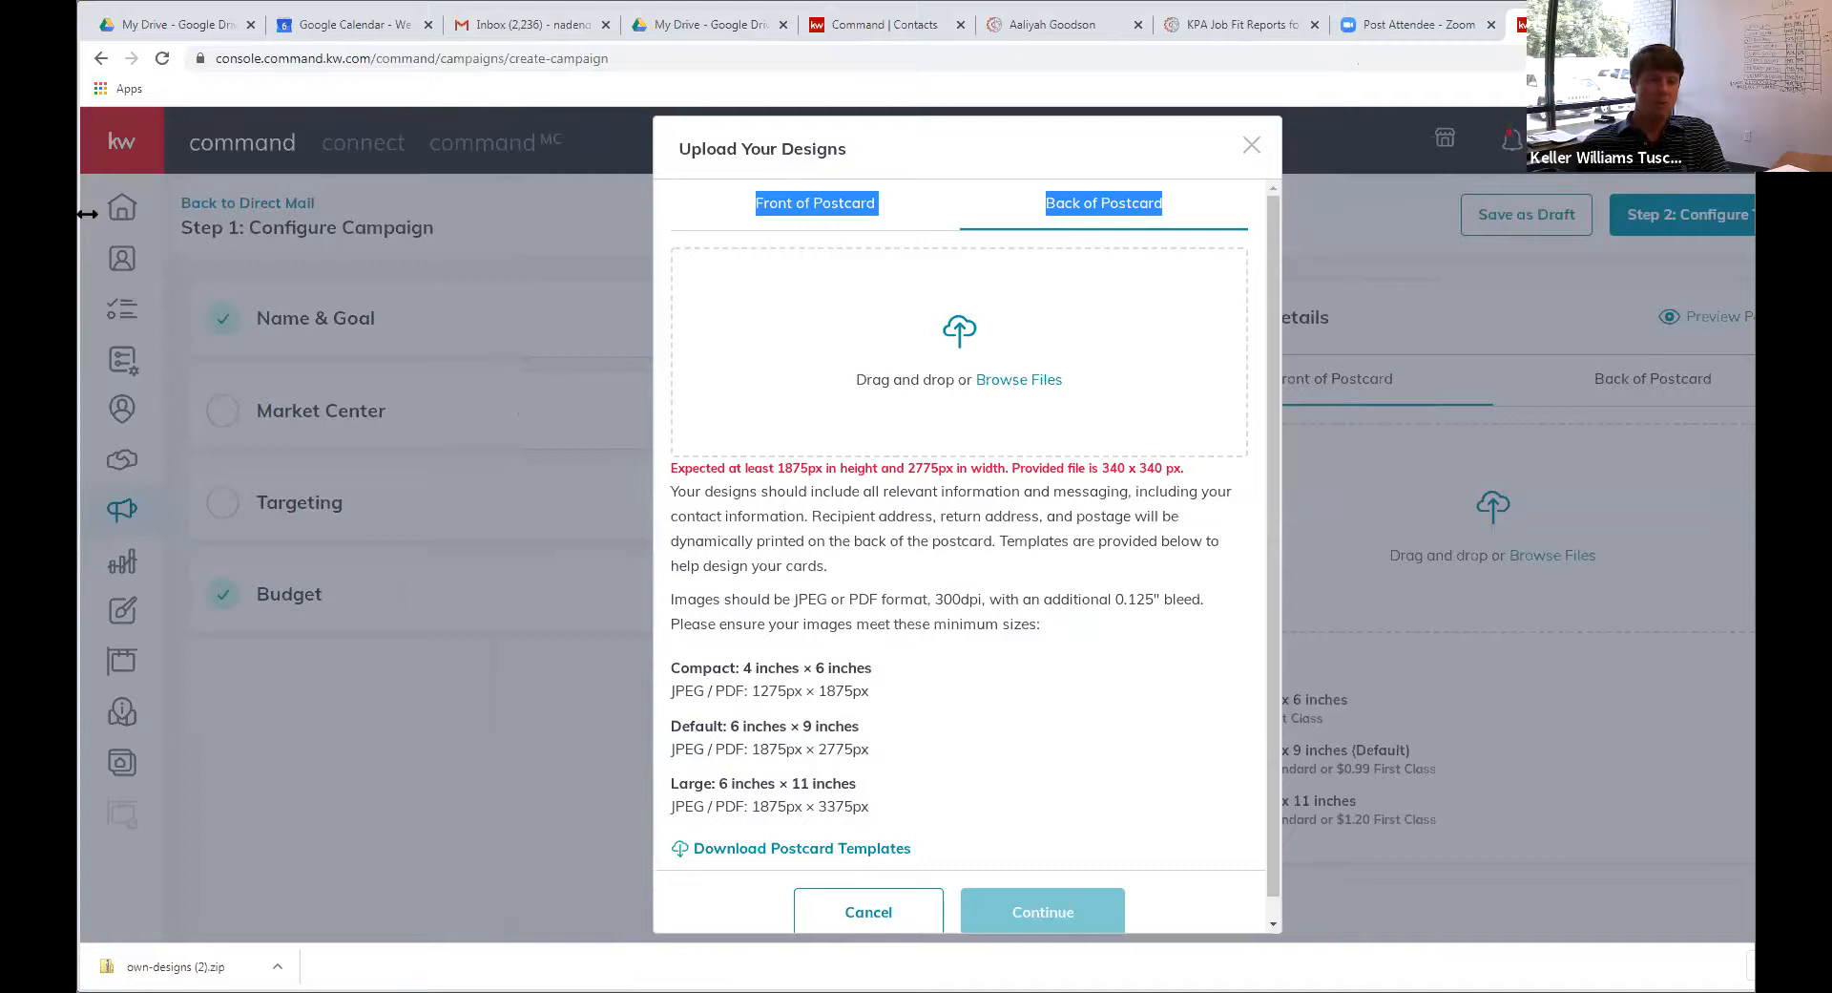
{"action": "left_click_drag", "start_coordinate": [87, 289], "coordinate": [534, 289]}
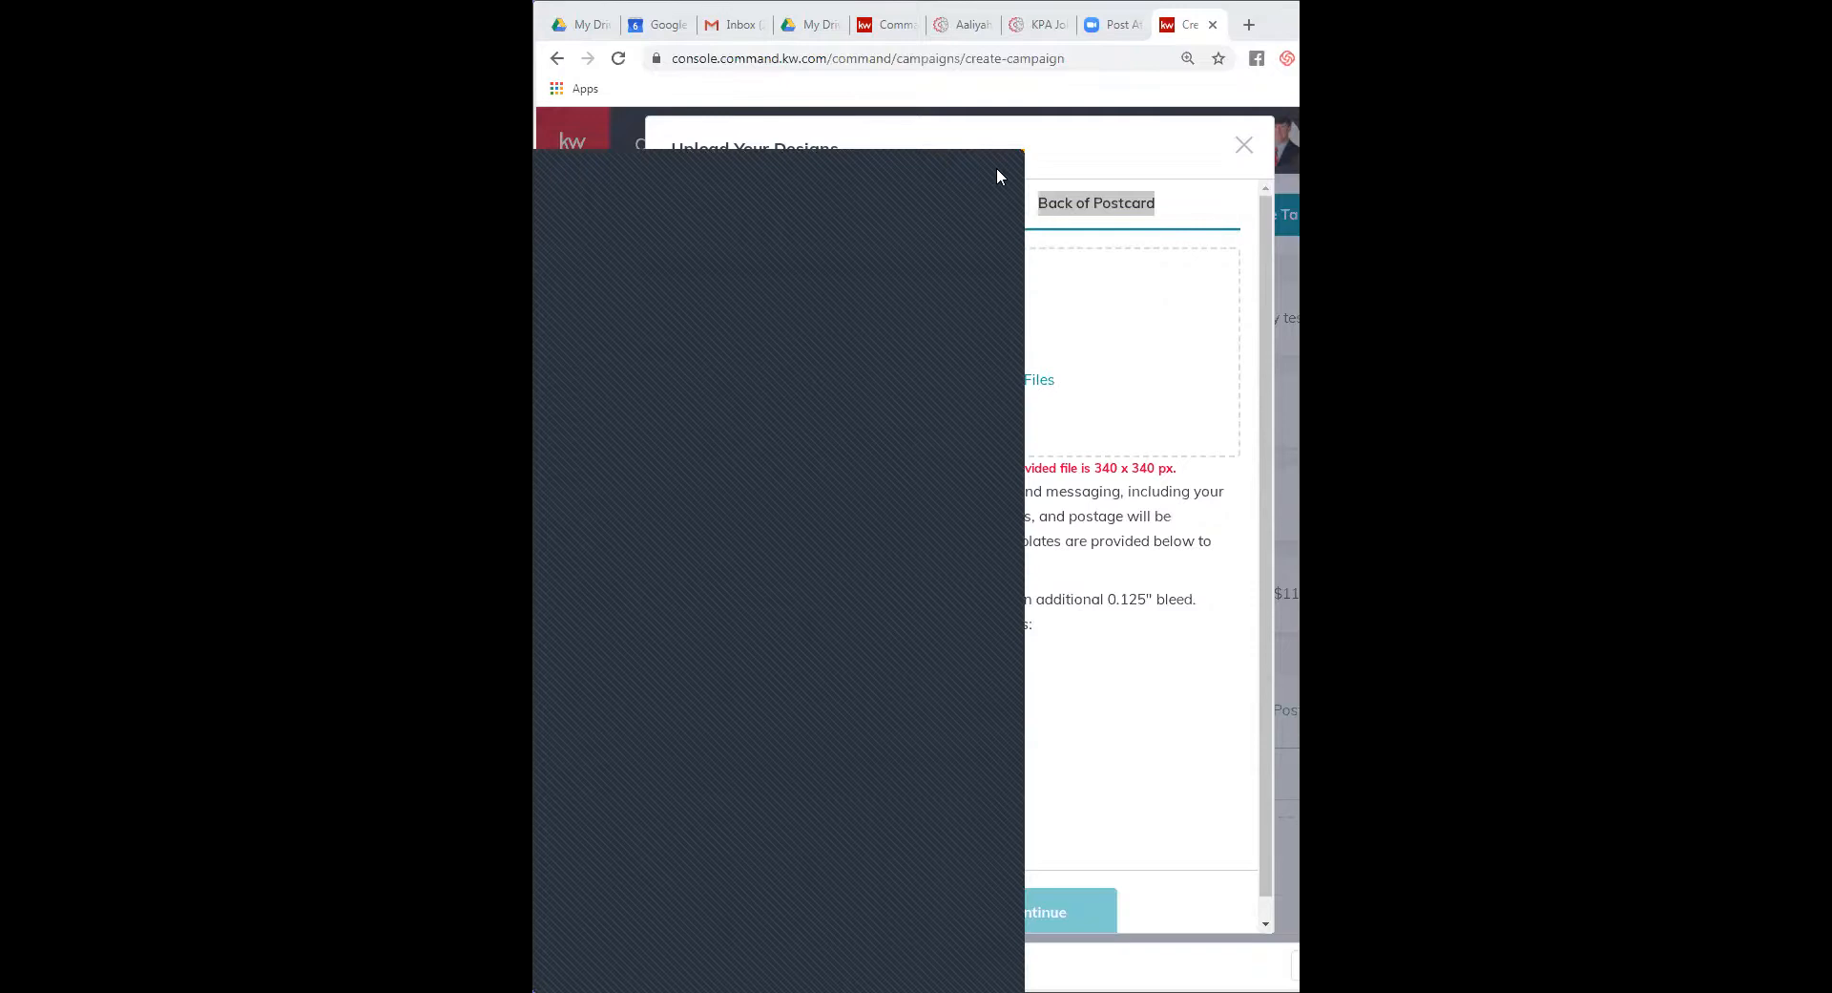
{"action": "left_click", "coordinate": [997, 170]}
{"action": "left_click", "coordinate": [943, 174]}
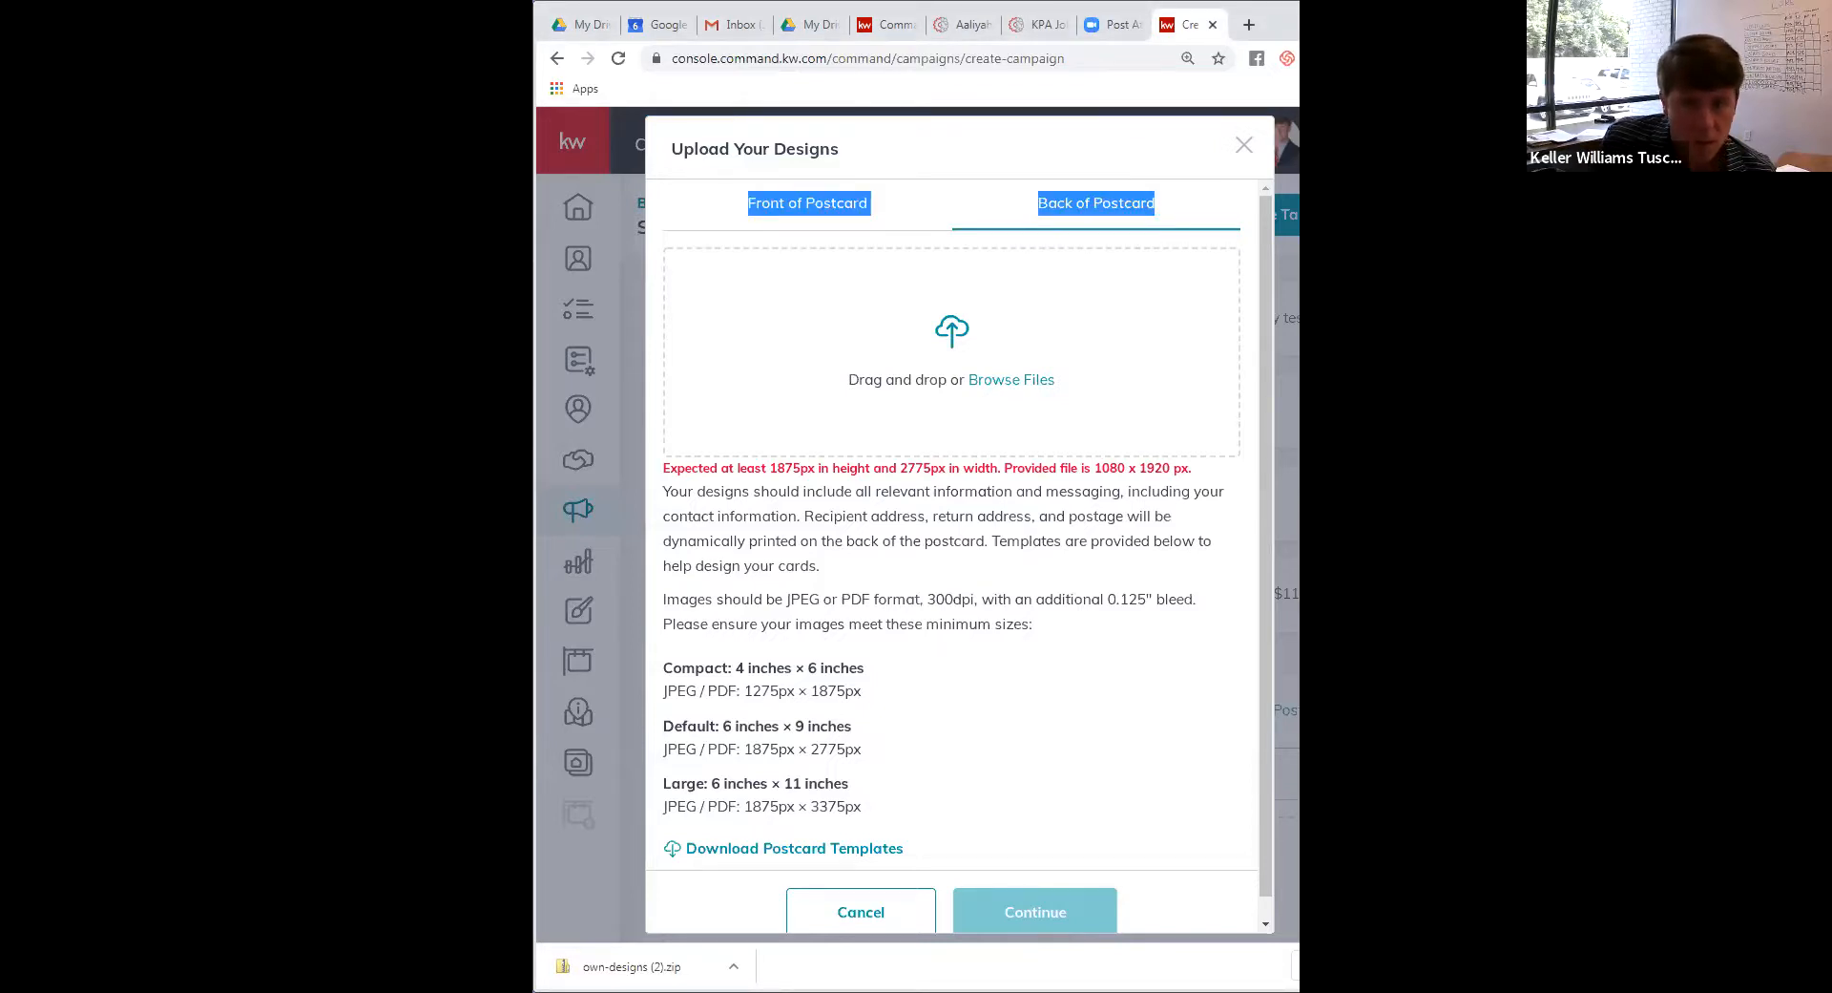
{"action": "left_click", "coordinate": [1467, 19]}
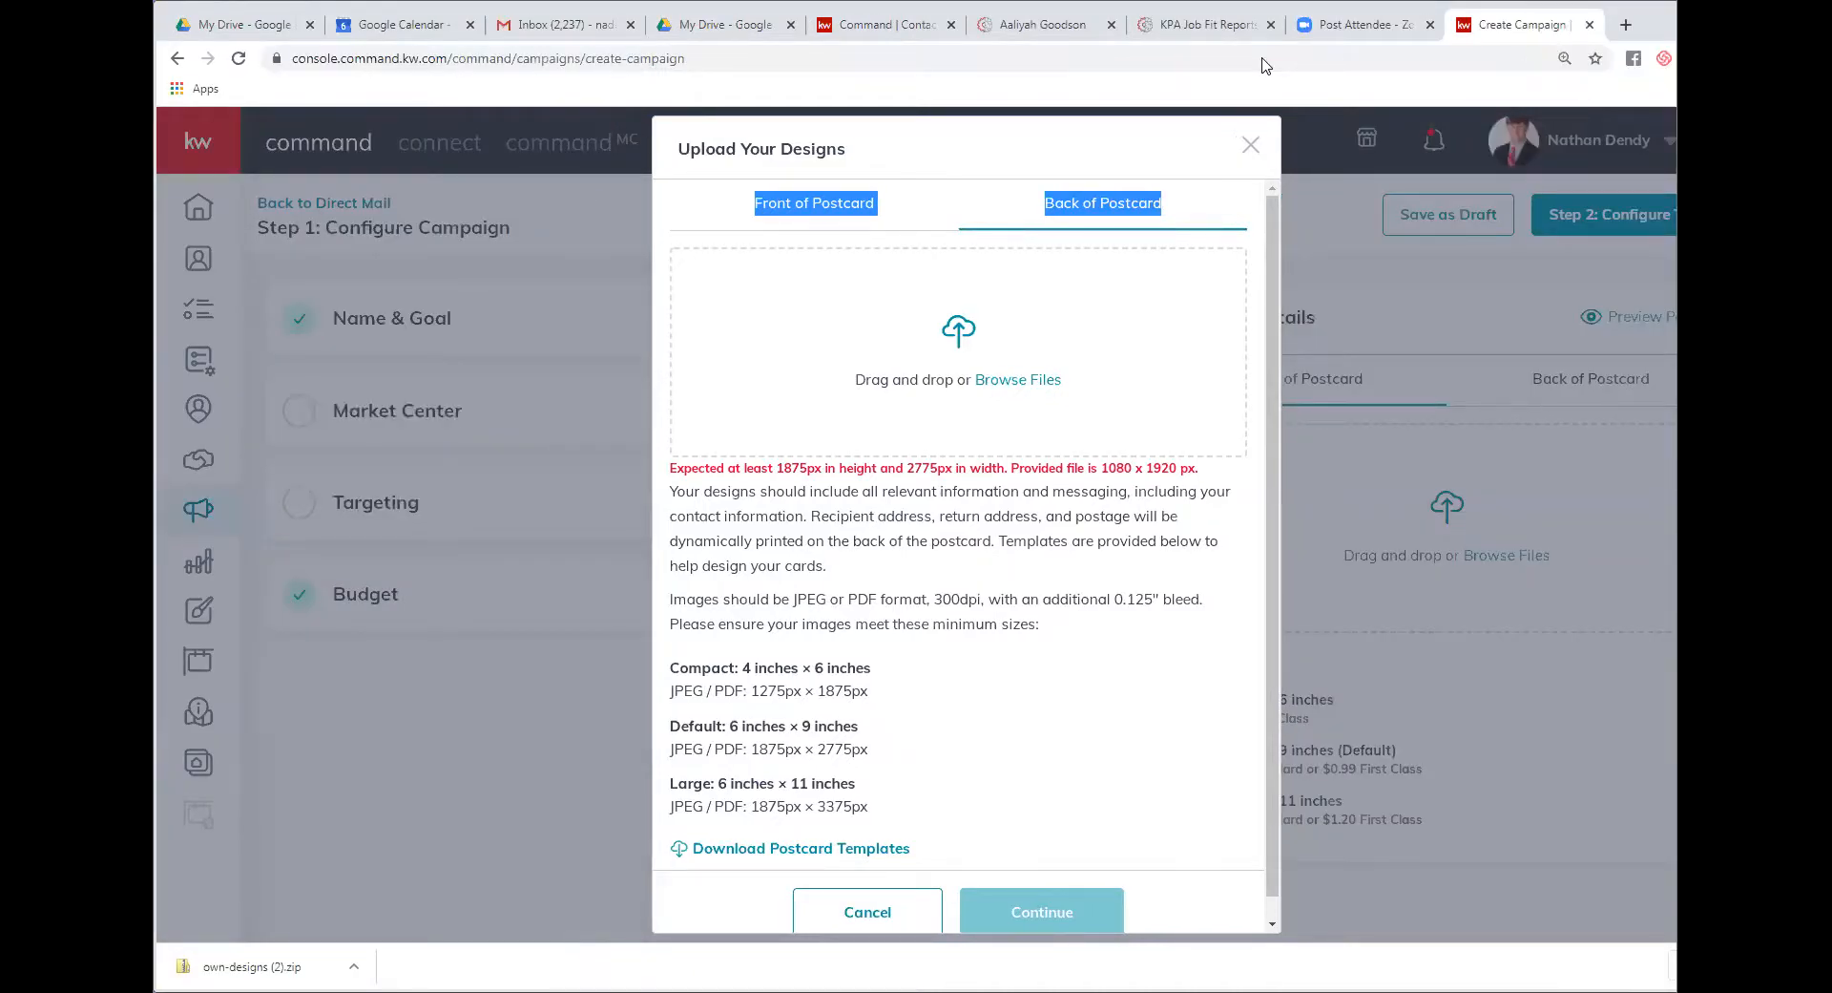
{"action": "left_click", "coordinate": [564, 24]}
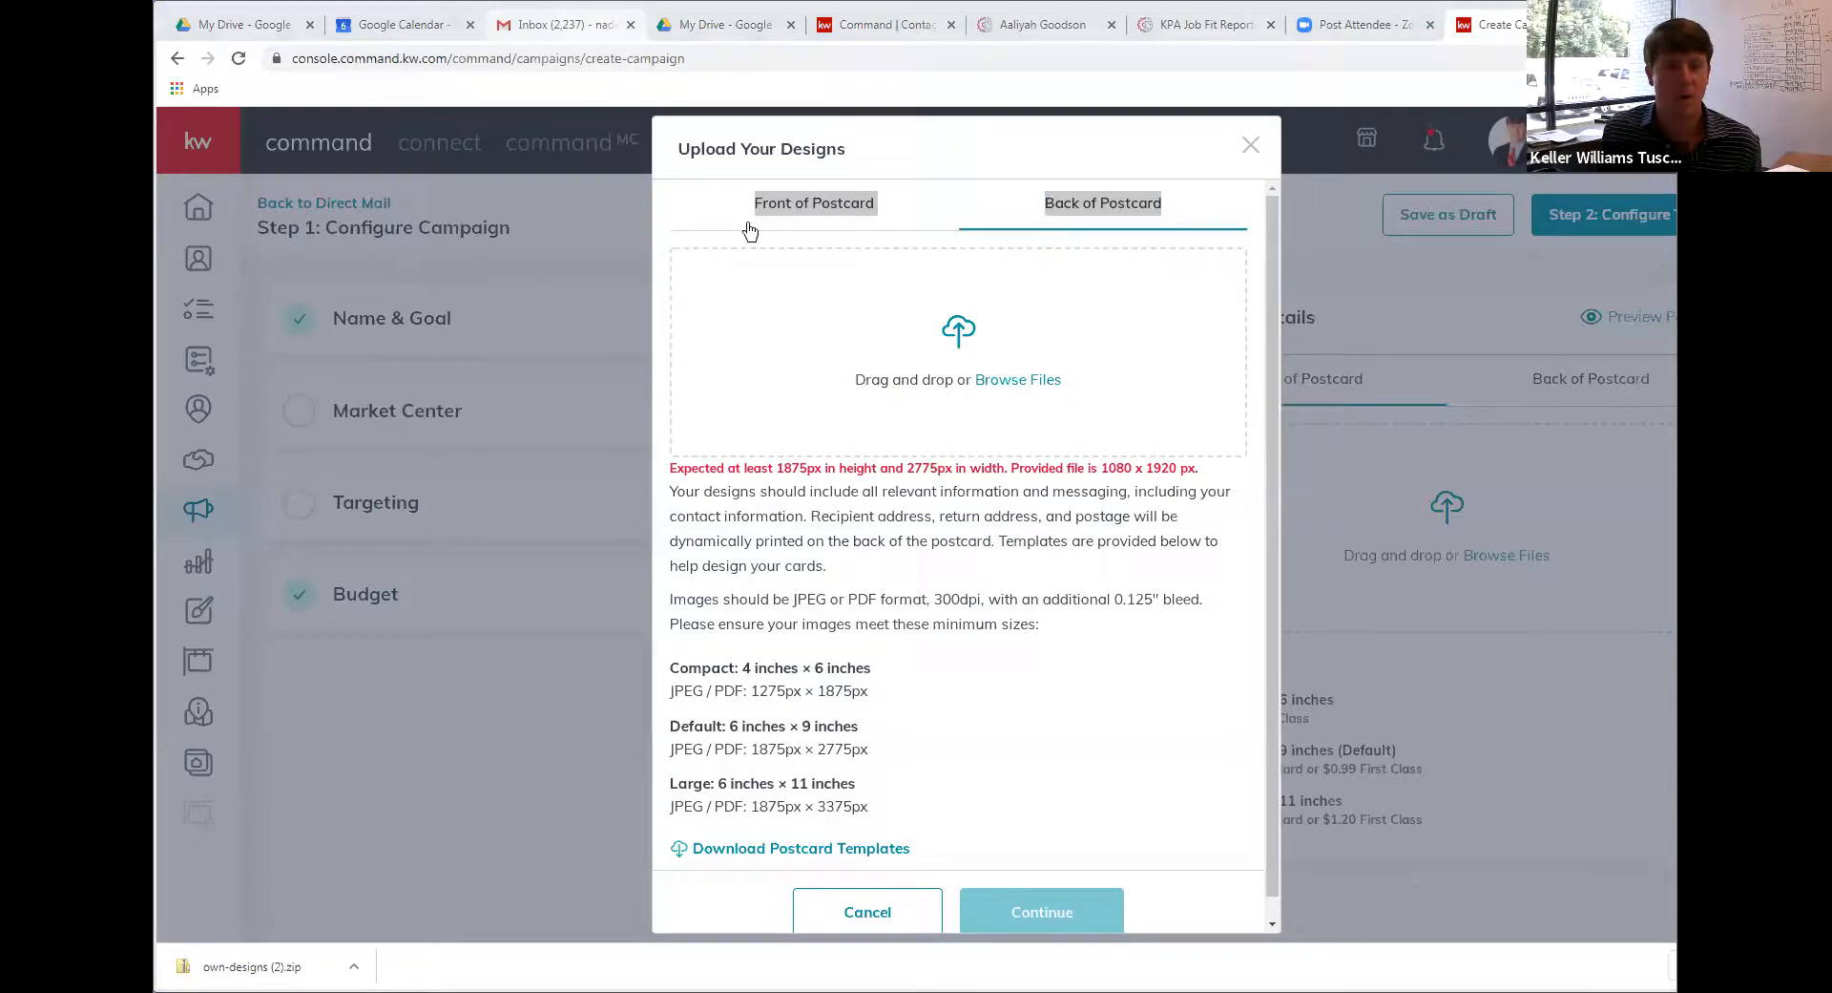
Search Gmail for the designer's emails and open the KW Agent Recruitment Postcard Campaign message
{"action": "left_click", "coordinate": [811, 161]}
{"action": "type", "text": "h"}
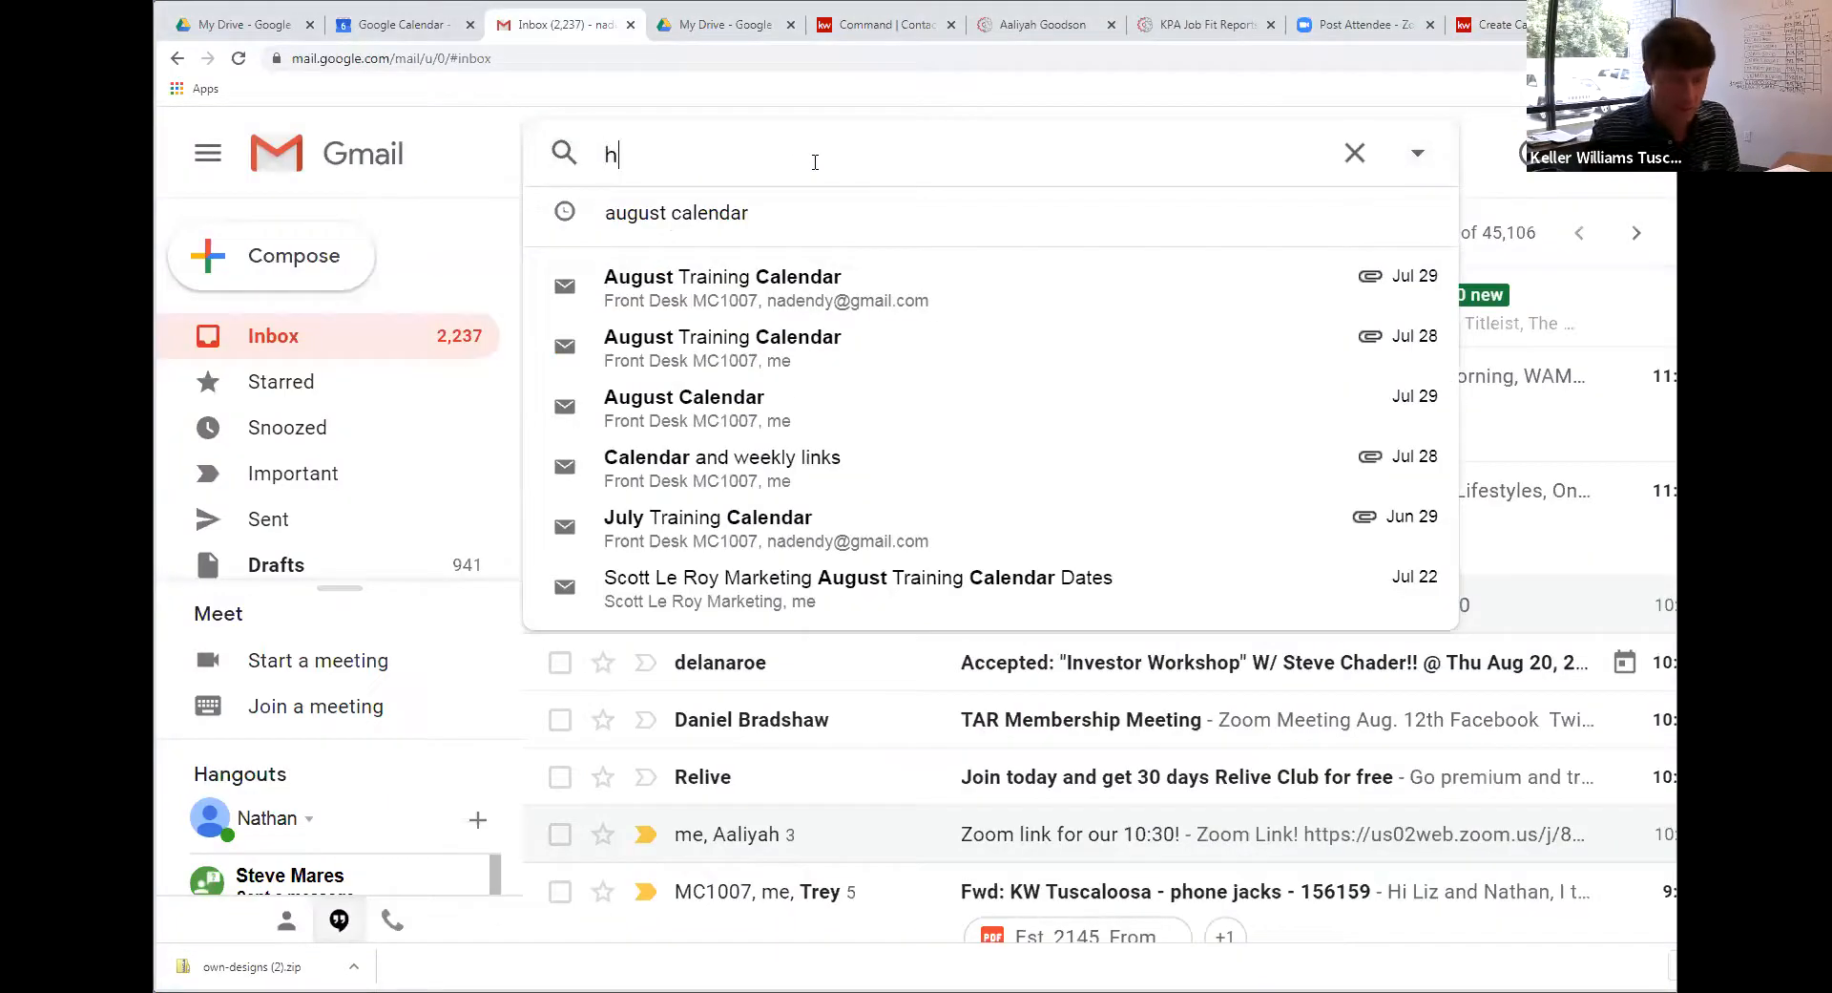
{"action": "type", "text": "inson"}
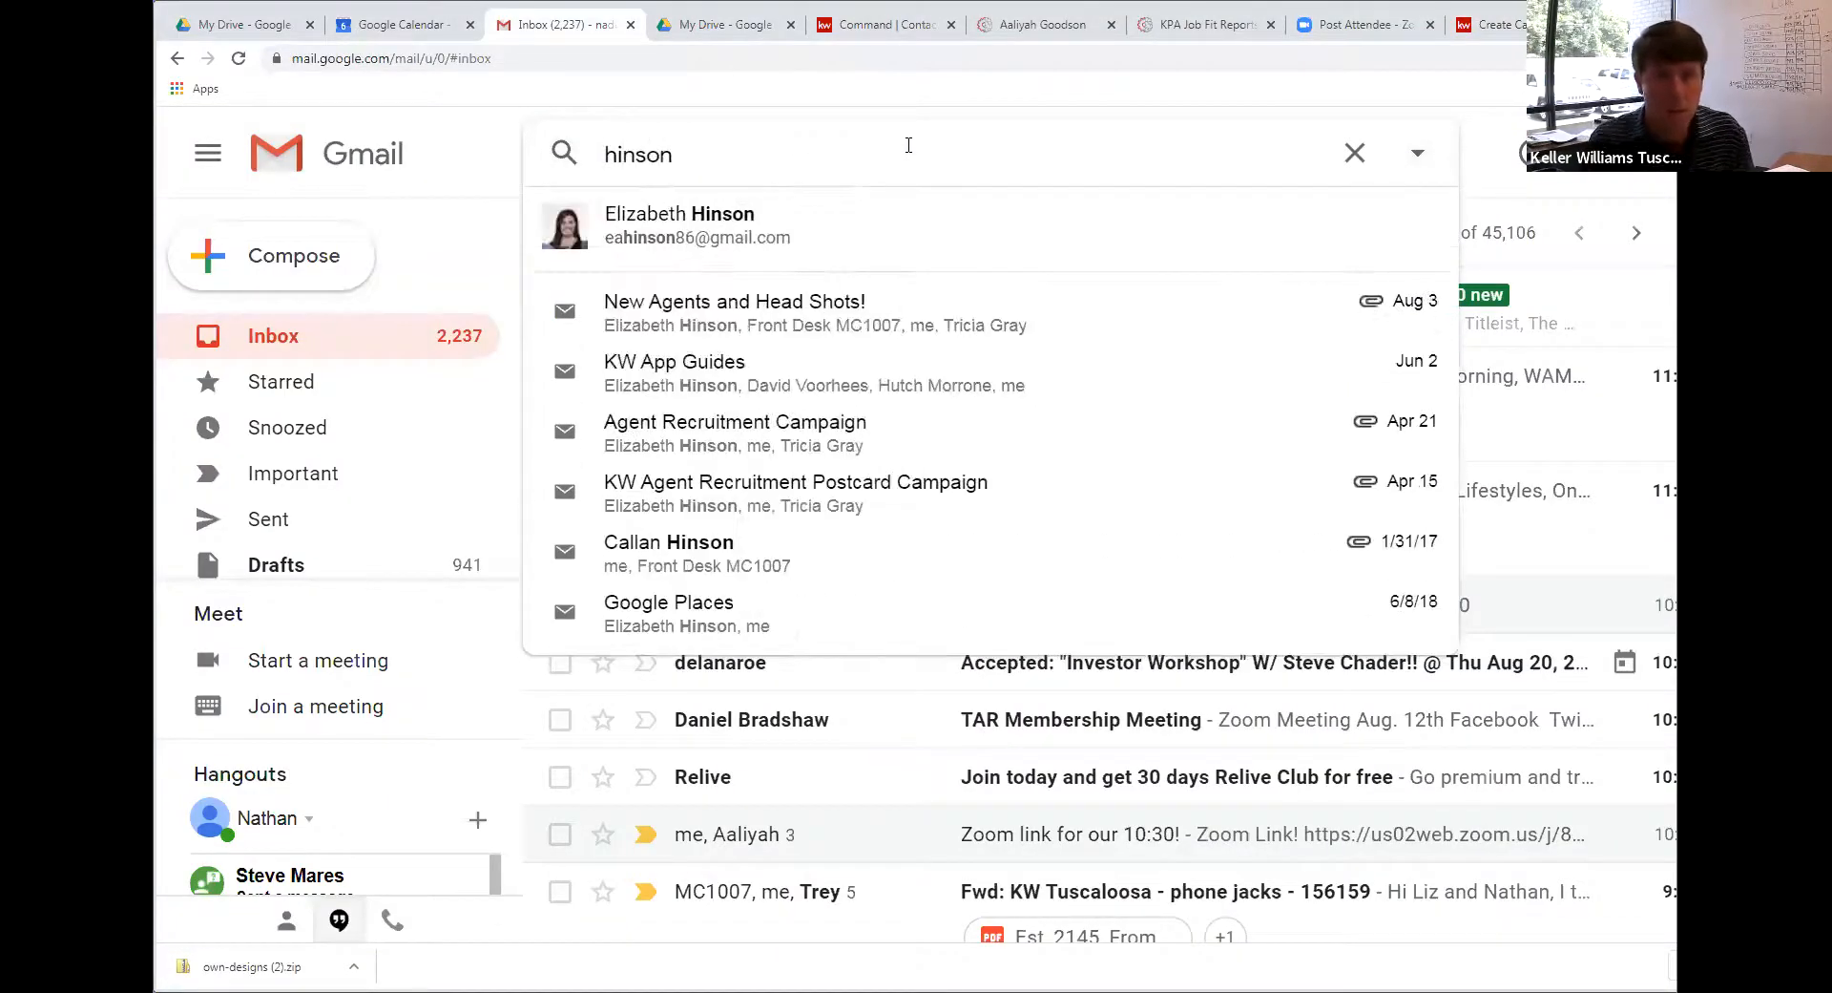
{"action": "left_click", "coordinate": [837, 213]}
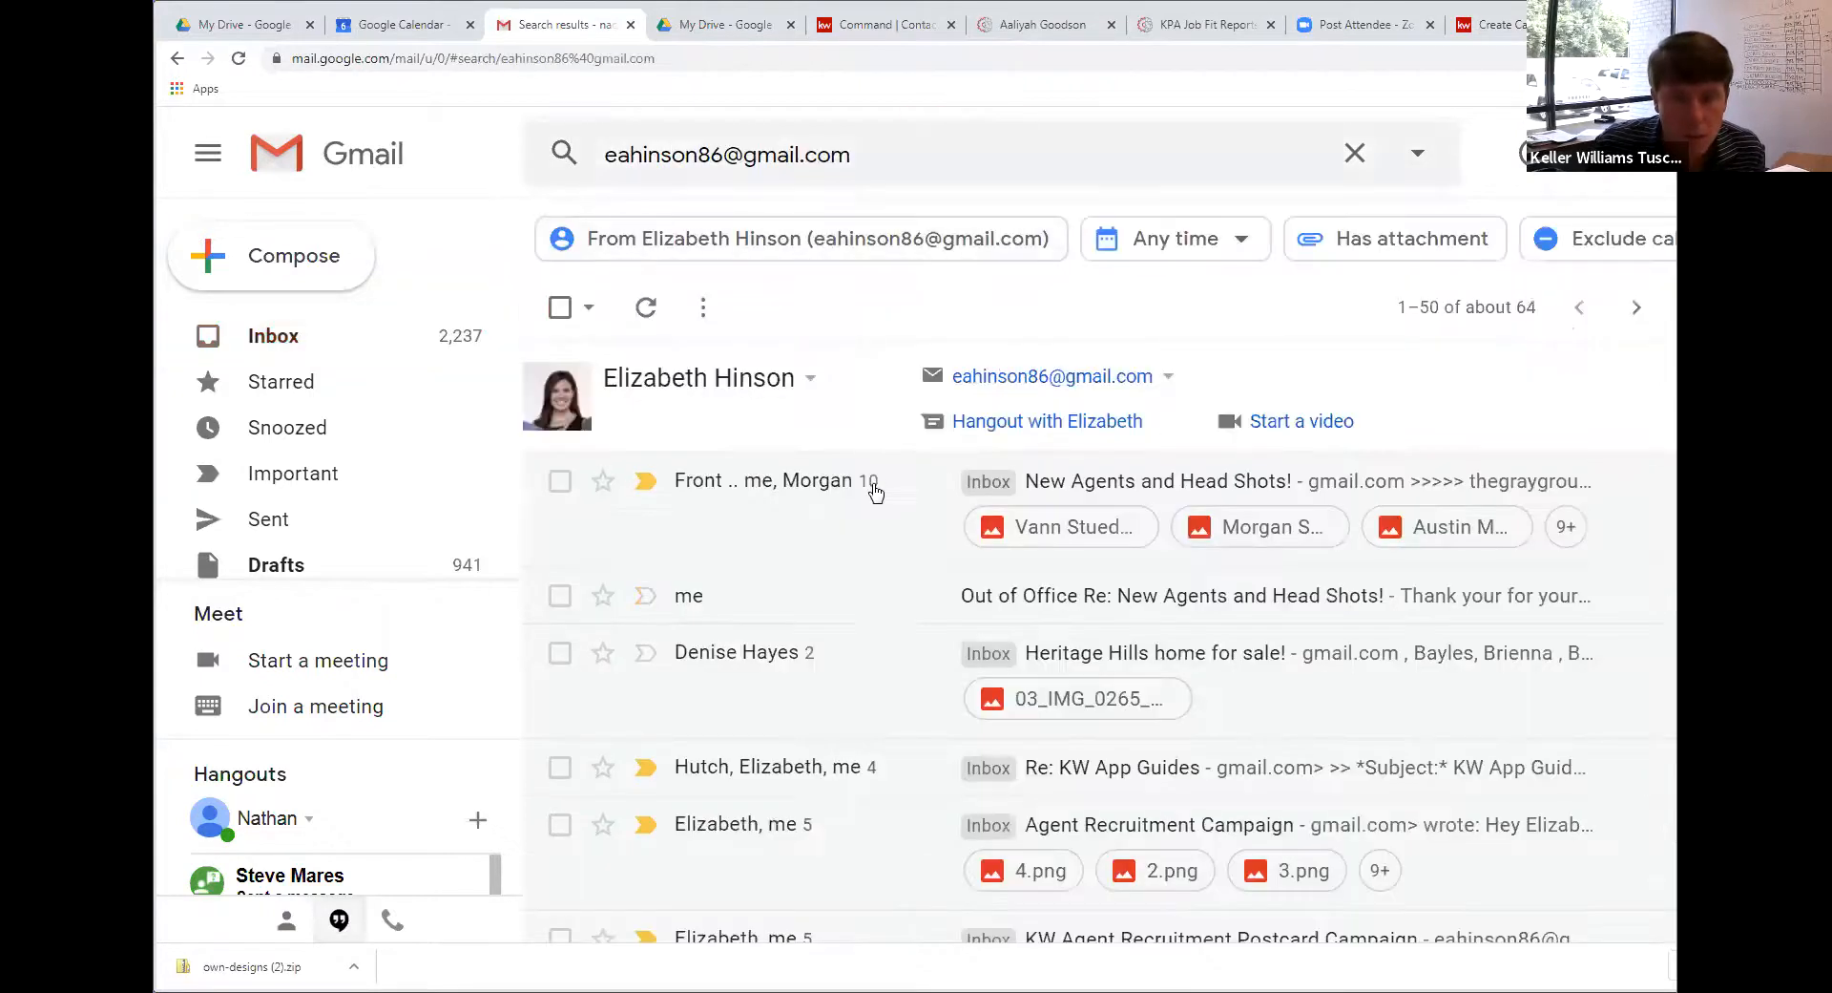
{"action": "scroll", "coordinate": [840, 554], "scroll_direction": "down", "scroll_amount": 3}
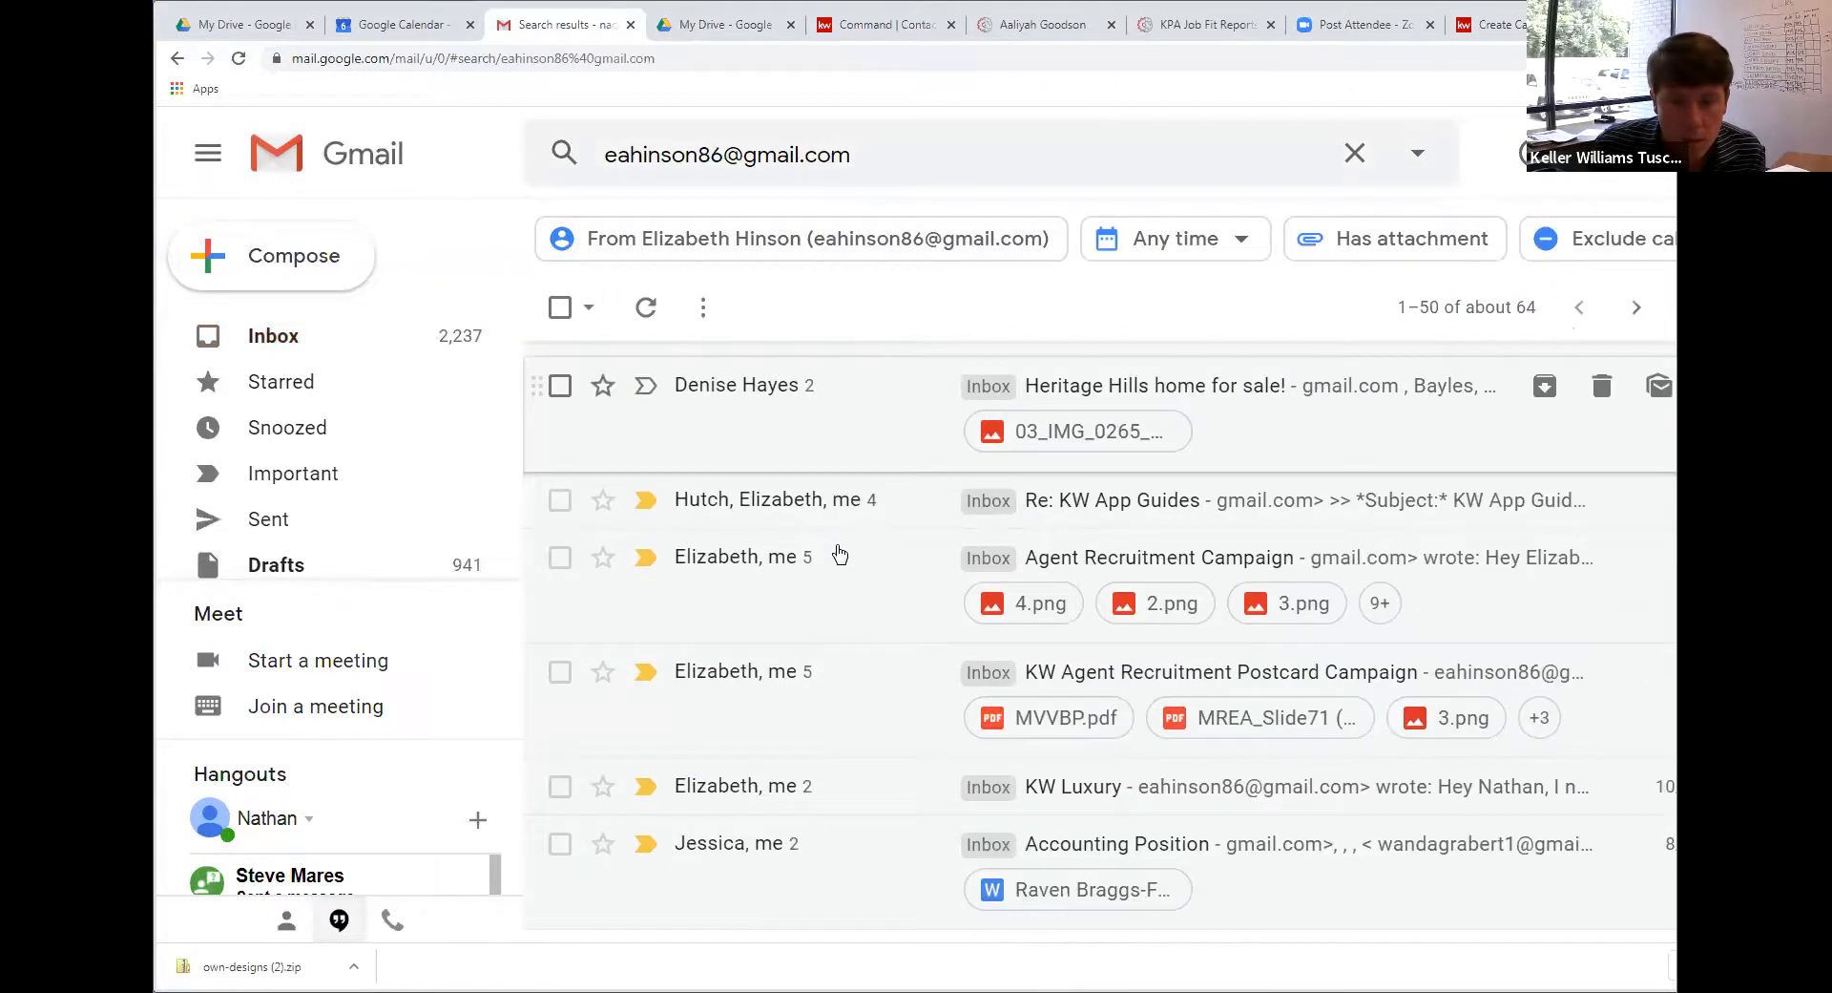
{"action": "scroll", "coordinate": [811, 568], "scroll_direction": "down", "scroll_amount": 1}
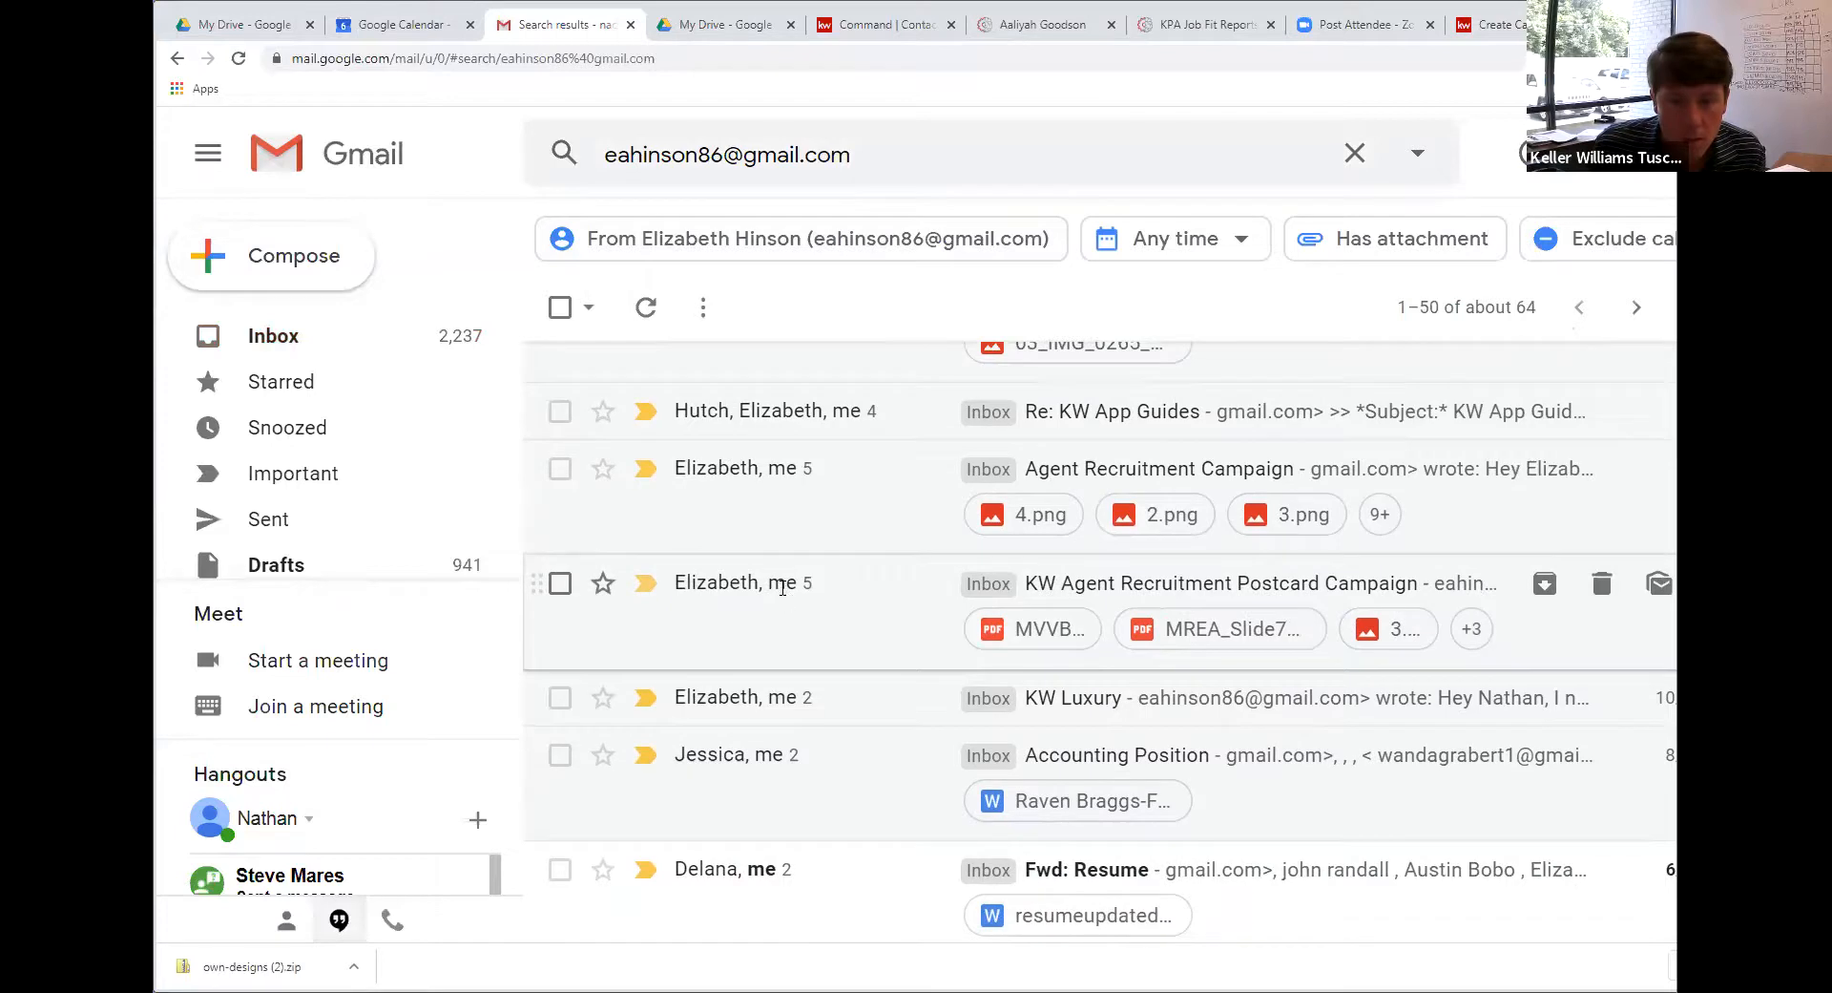
{"action": "left_click", "coordinate": [780, 585]}
Download the 3.png attachment and return to the Create Campaign tab
{"action": "scroll", "coordinate": [781, 587], "scroll_direction": "down", "scroll_amount": 20}
{"action": "scroll", "coordinate": [782, 587], "scroll_direction": "up", "scroll_amount": 10}
{"action": "scroll", "coordinate": [783, 593], "scroll_direction": "down", "scroll_amount": 2}
{"action": "scroll", "coordinate": [781, 594], "scroll_direction": "down", "scroll_amount": 9}
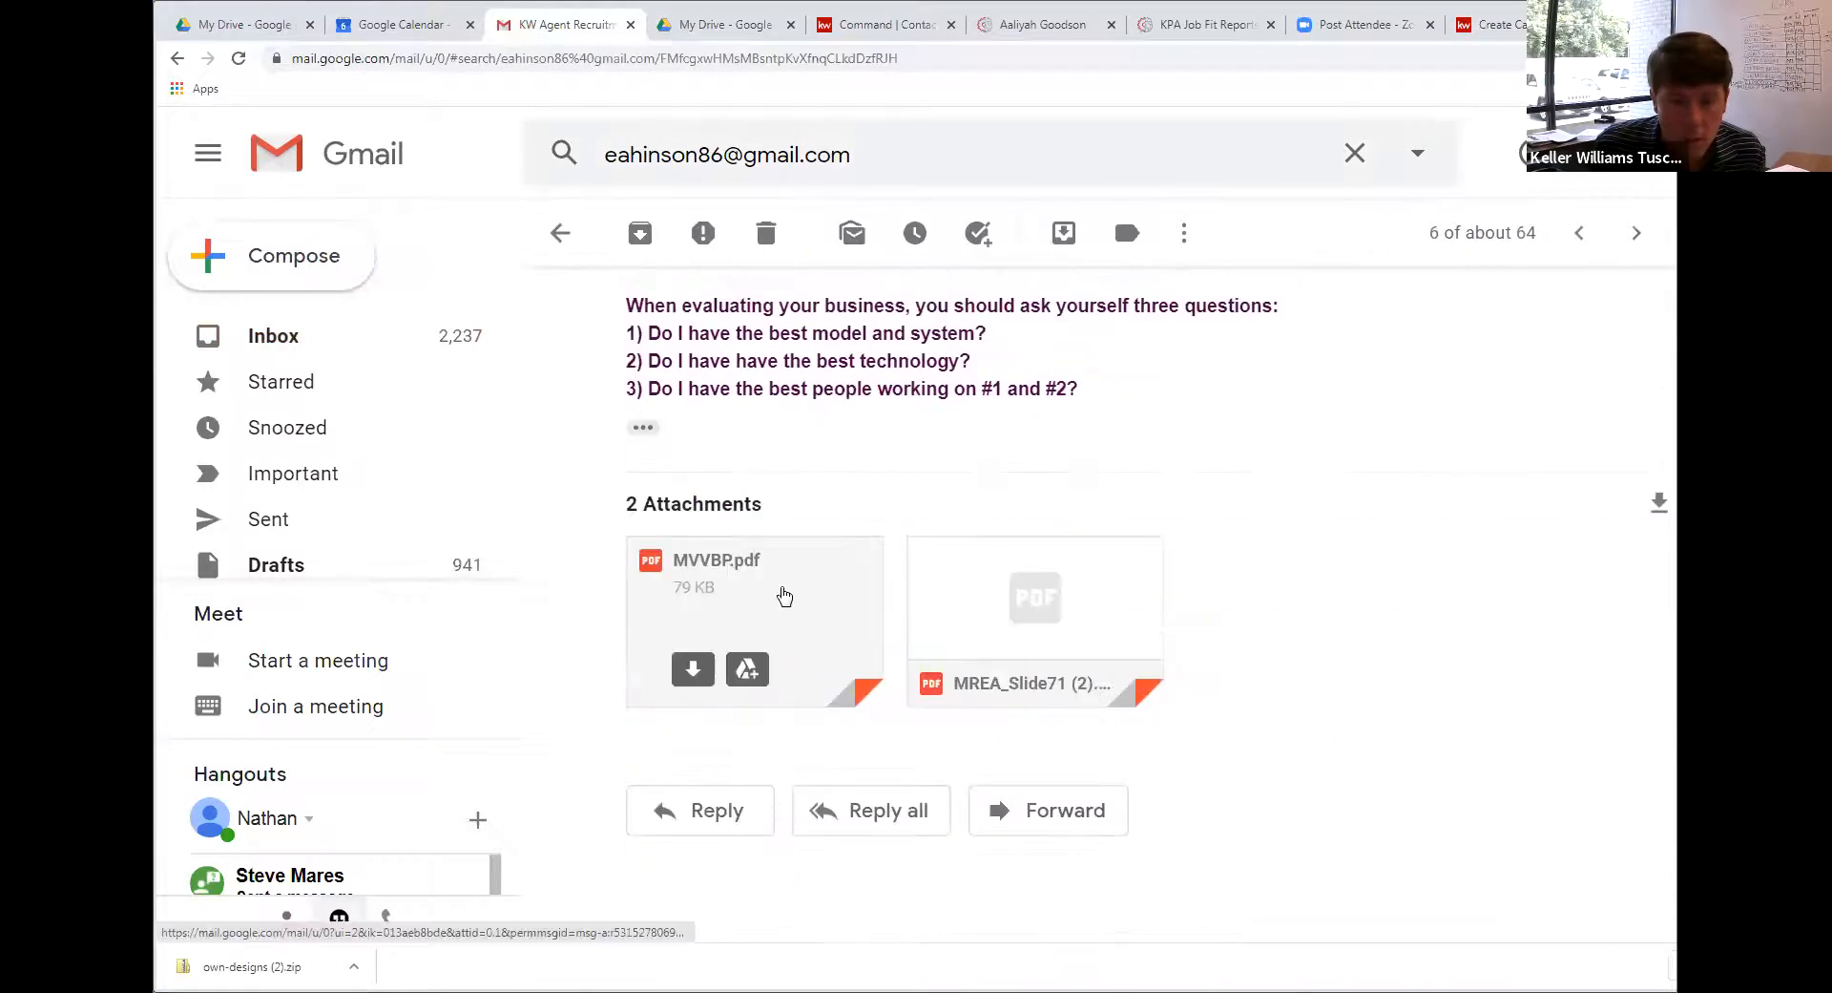
{"action": "scroll", "coordinate": [830, 581], "scroll_direction": "up", "scroll_amount": 6}
{"action": "scroll", "coordinate": [833, 579], "scroll_direction": "up", "scroll_amount": 10}
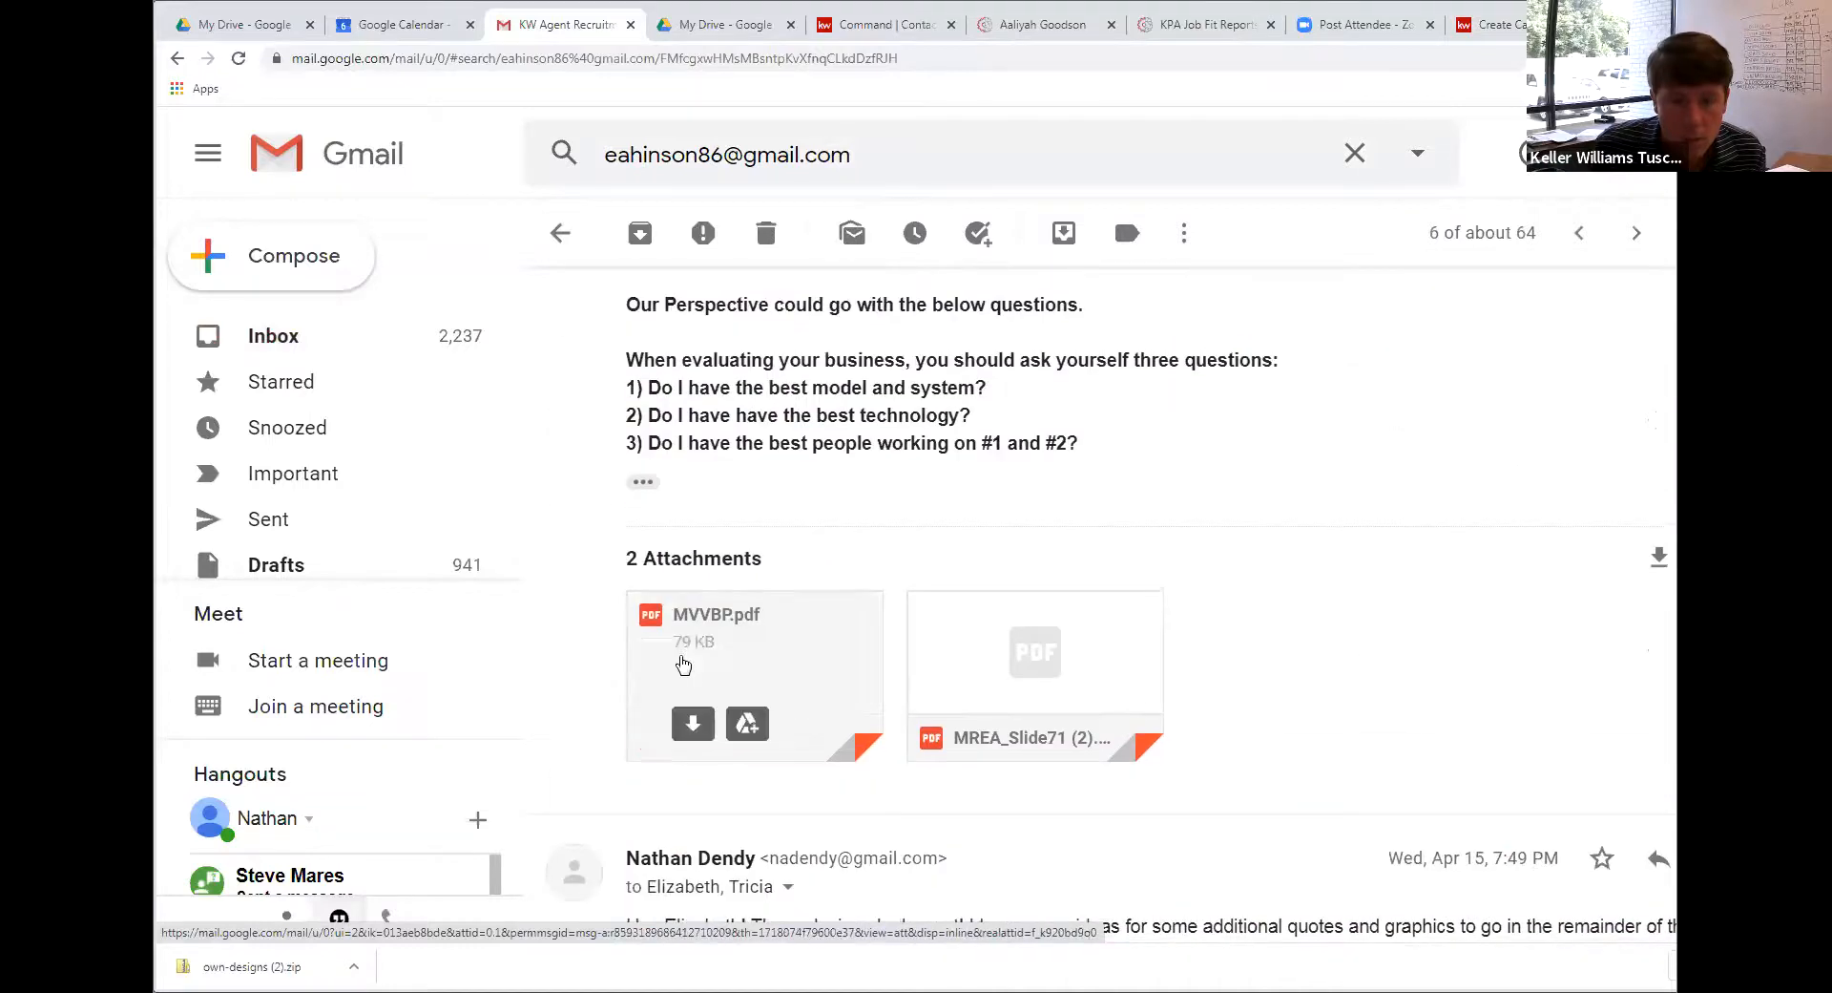
{"action": "scroll", "coordinate": [901, 549], "scroll_direction": "up", "scroll_amount": 4}
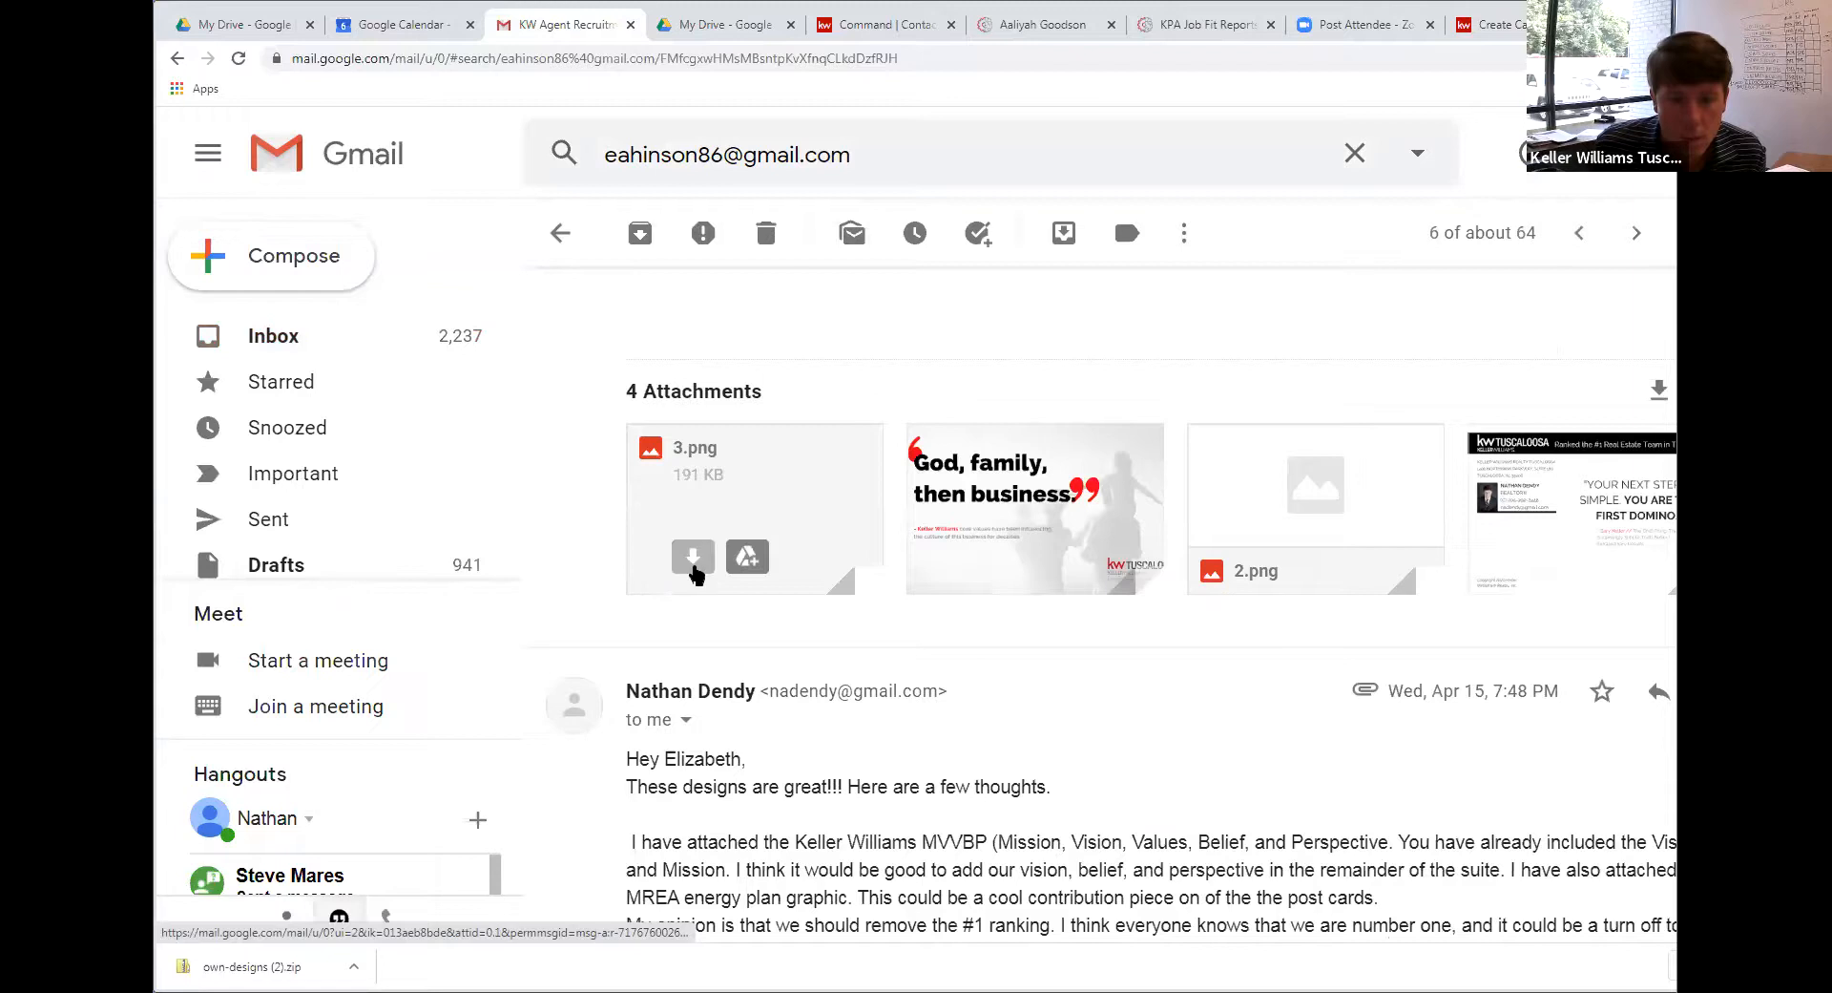
{"action": "left_click", "coordinate": [692, 567]}
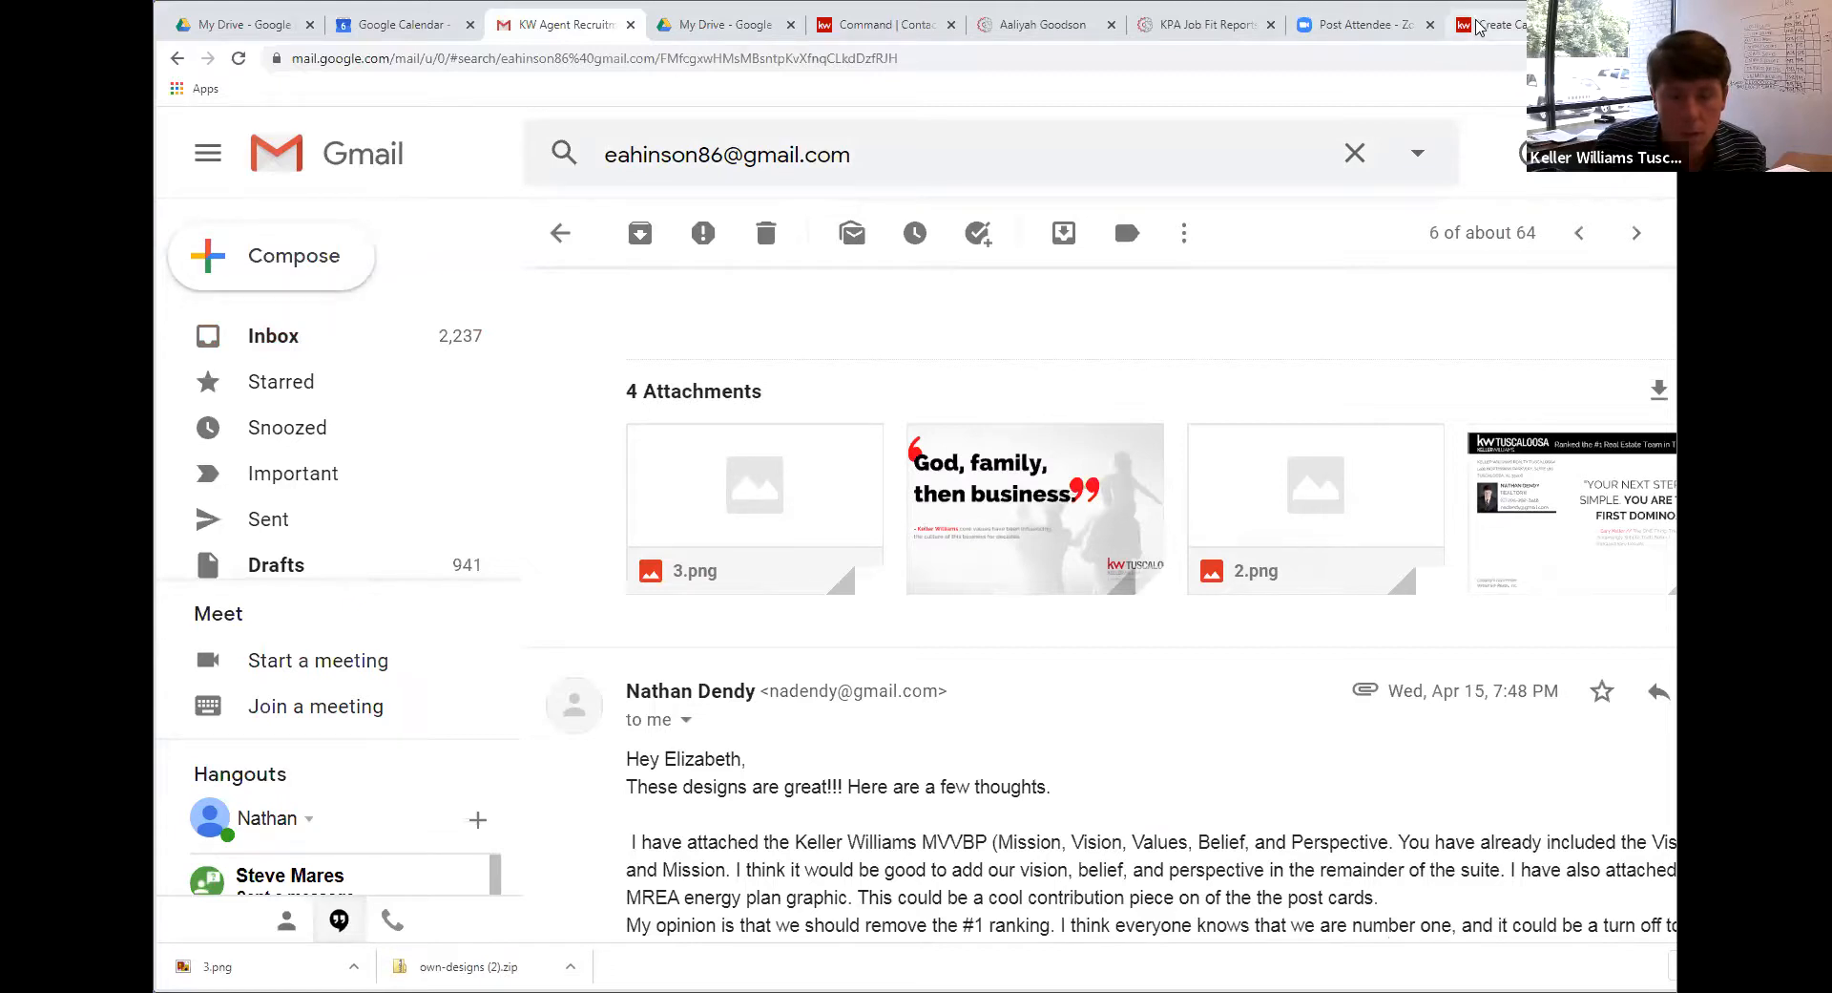
{"action": "left_click", "coordinate": [1477, 26]}
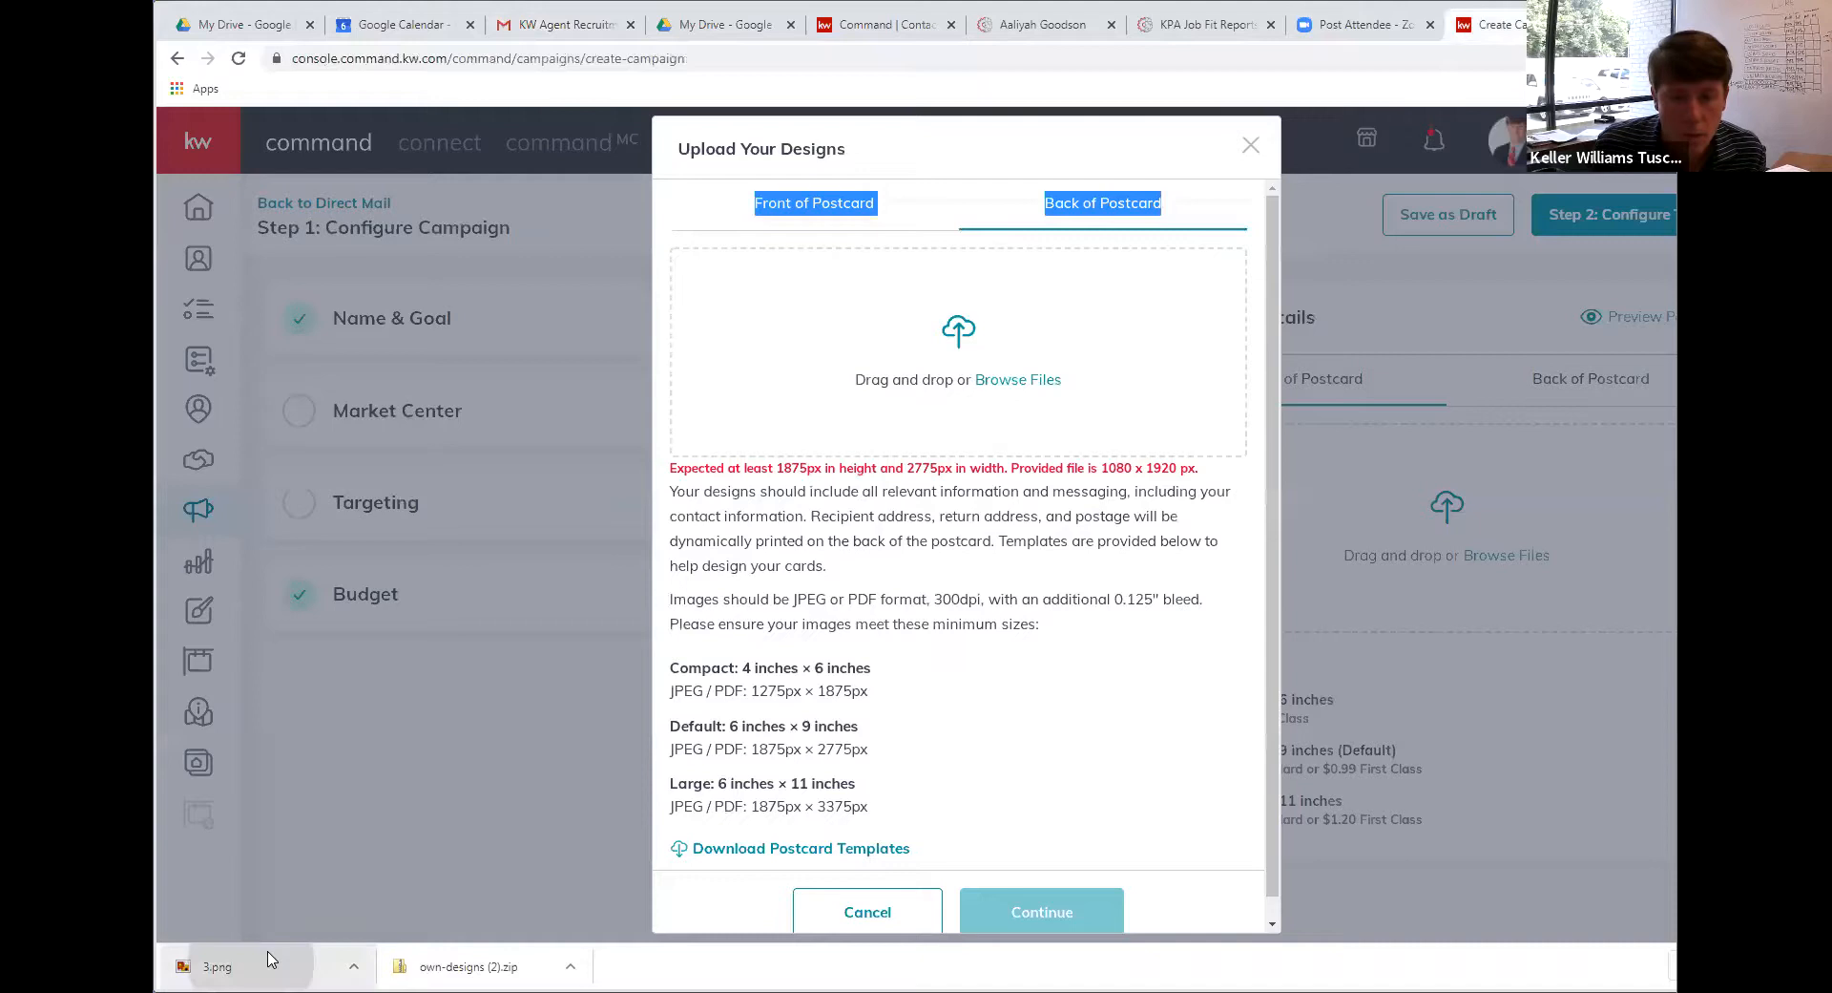
Try 3.png as the postcard back, note its 1091 x 2000 px rejection, then return to the design email
{"action": "left_click_drag", "start_coordinate": [267, 958], "coordinate": [926, 328]}
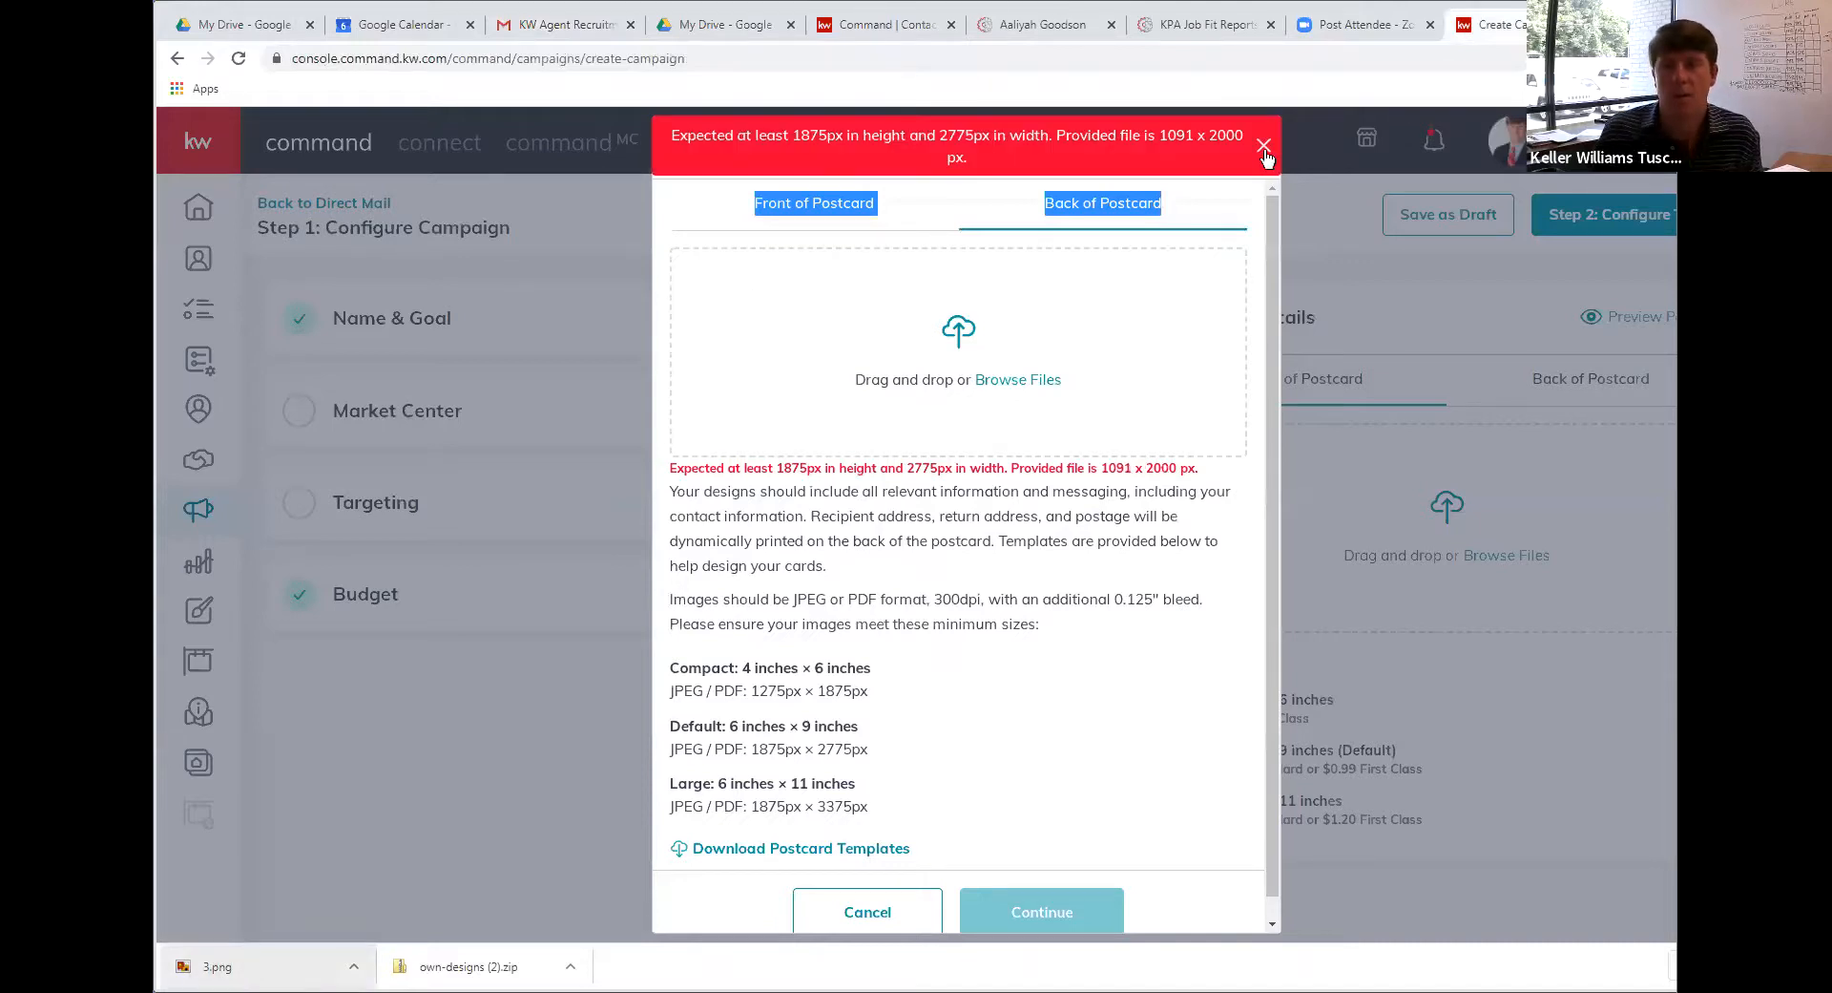
{"action": "left_click", "coordinate": [1387, 12]}
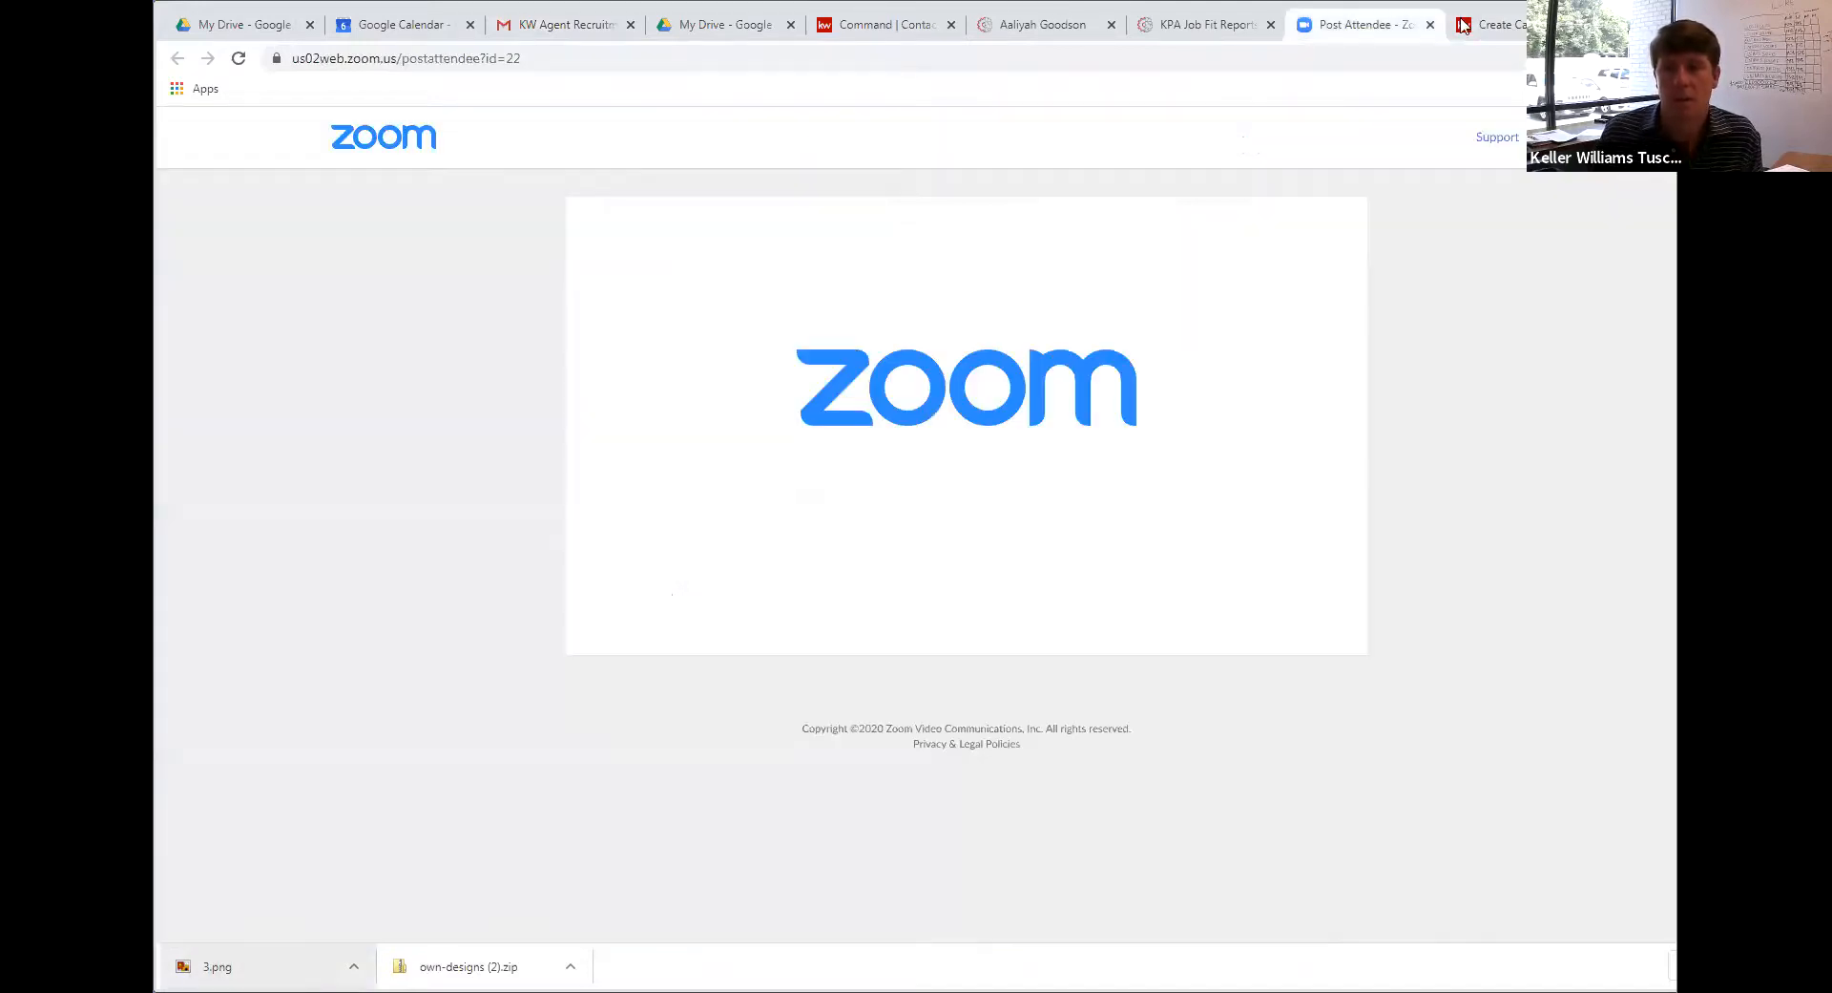
{"action": "left_click", "coordinate": [1211, 27]}
{"action": "left_click", "coordinate": [1010, 38]}
{"action": "left_click", "coordinate": [840, 30]}
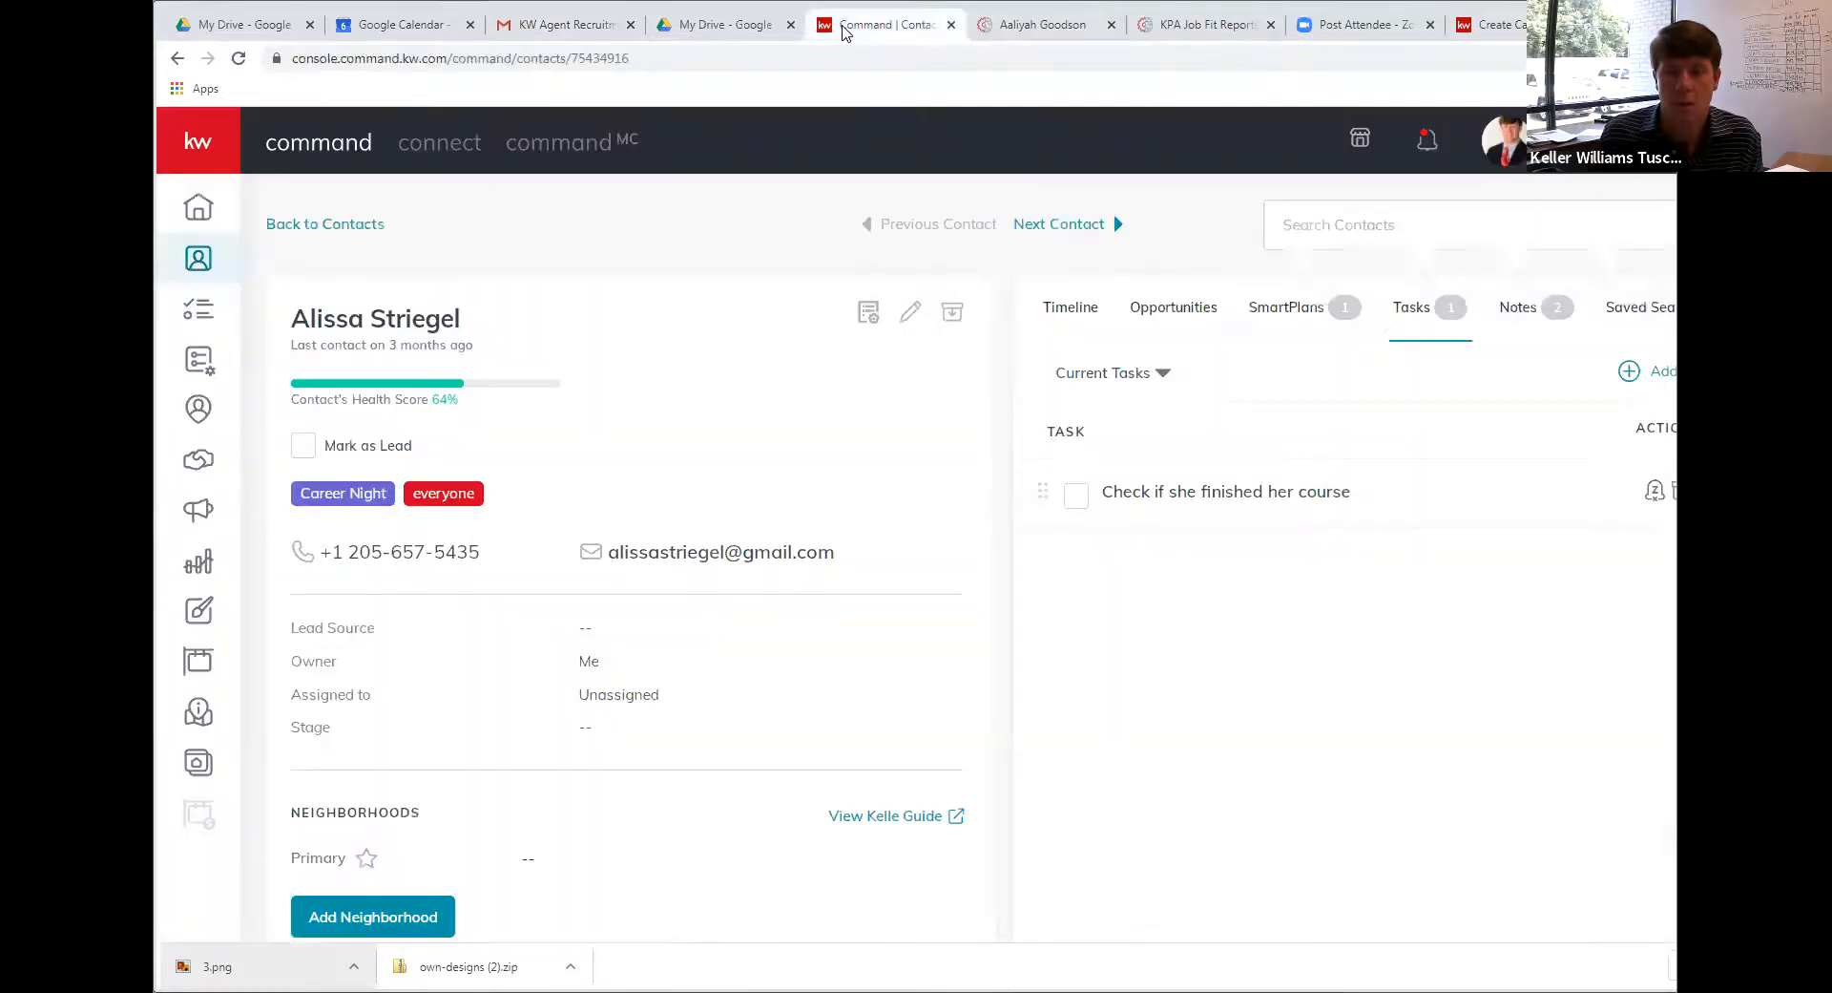
{"action": "left_click", "coordinate": [1458, 32]}
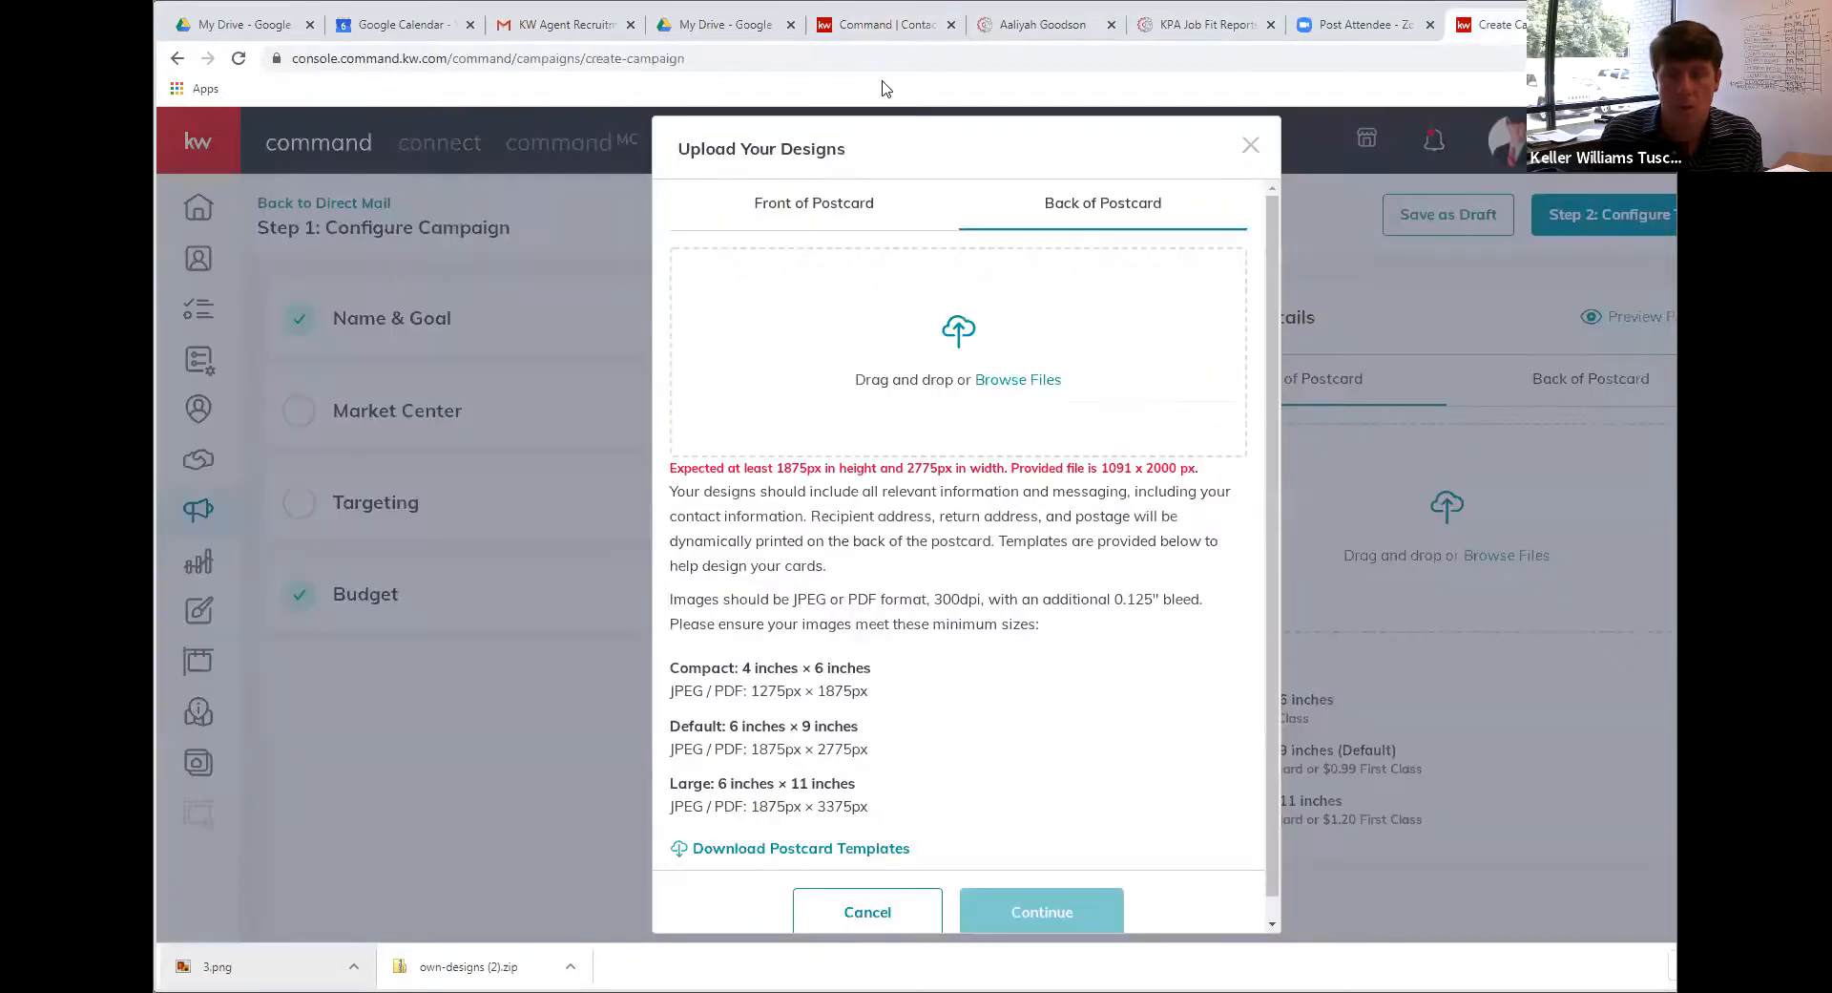
{"action": "left_click", "coordinate": [564, 25]}
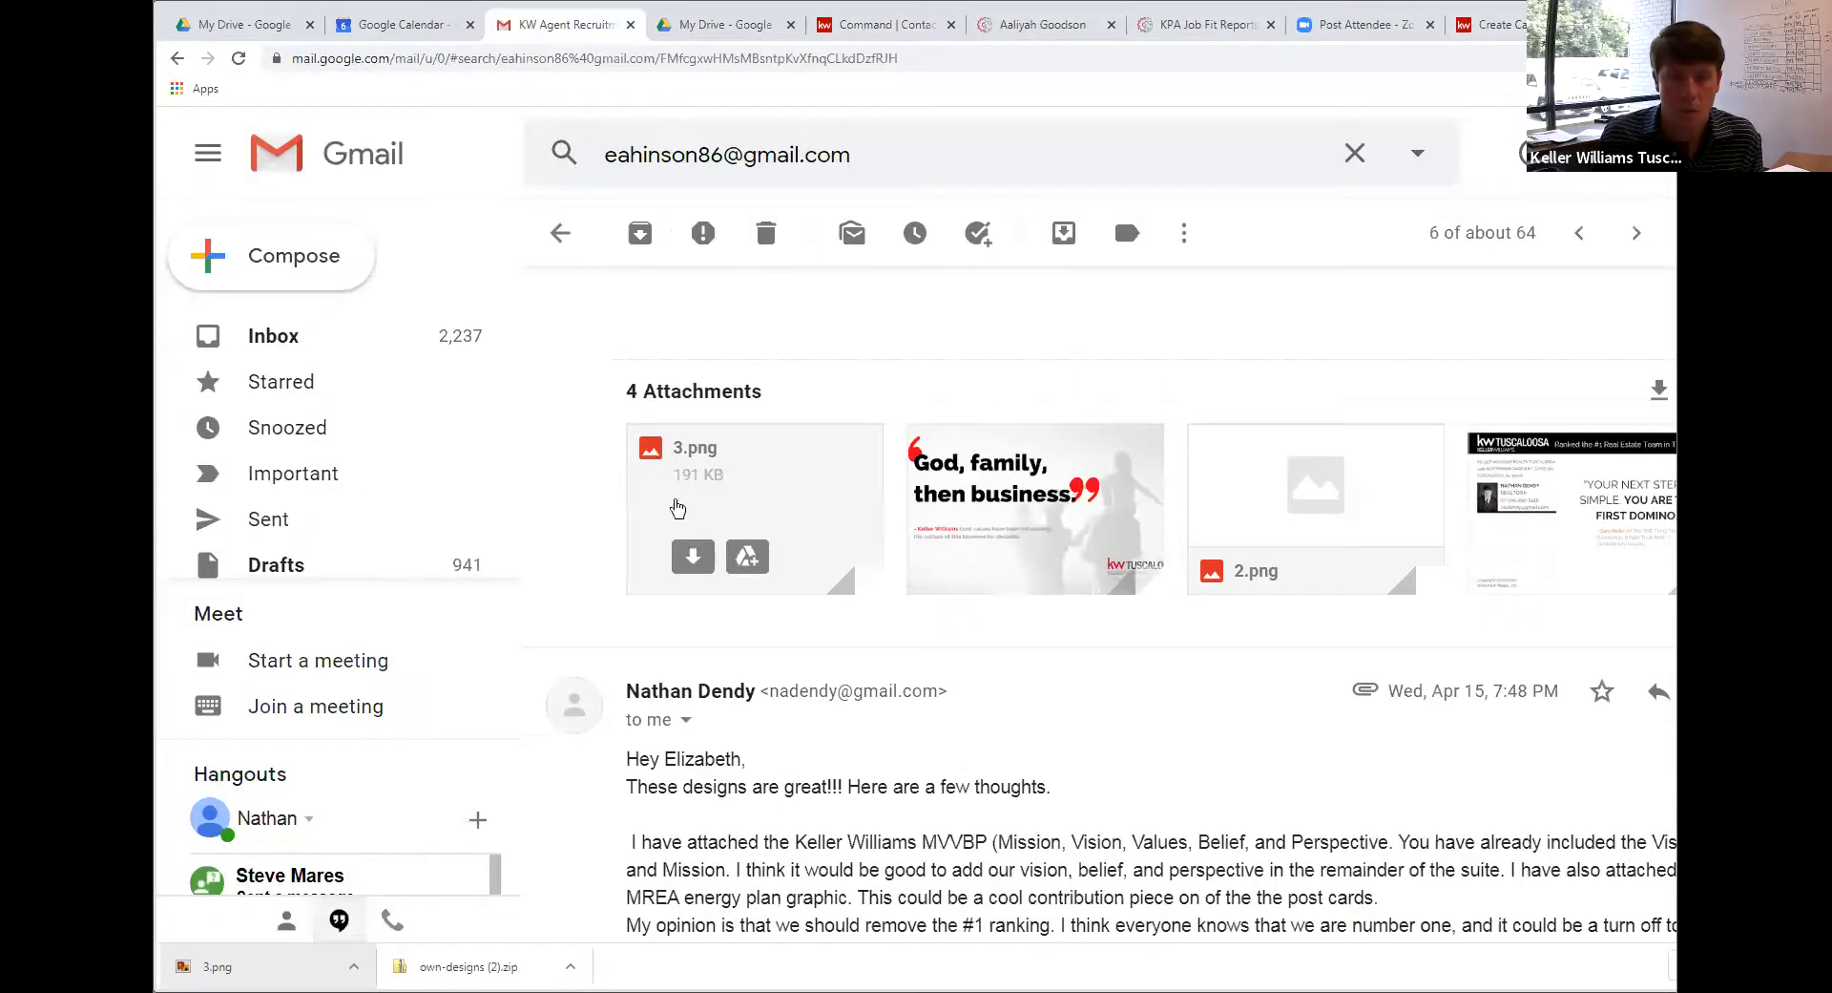
Read the Gmail thread's postcard feedback and attached designs, then go back to the back-of-postcard upload dialog
{"action": "scroll", "coordinate": [707, 567], "scroll_direction": "down", "scroll_amount": 4}
{"action": "scroll", "coordinate": [708, 568], "scroll_direction": "up", "scroll_amount": 8}
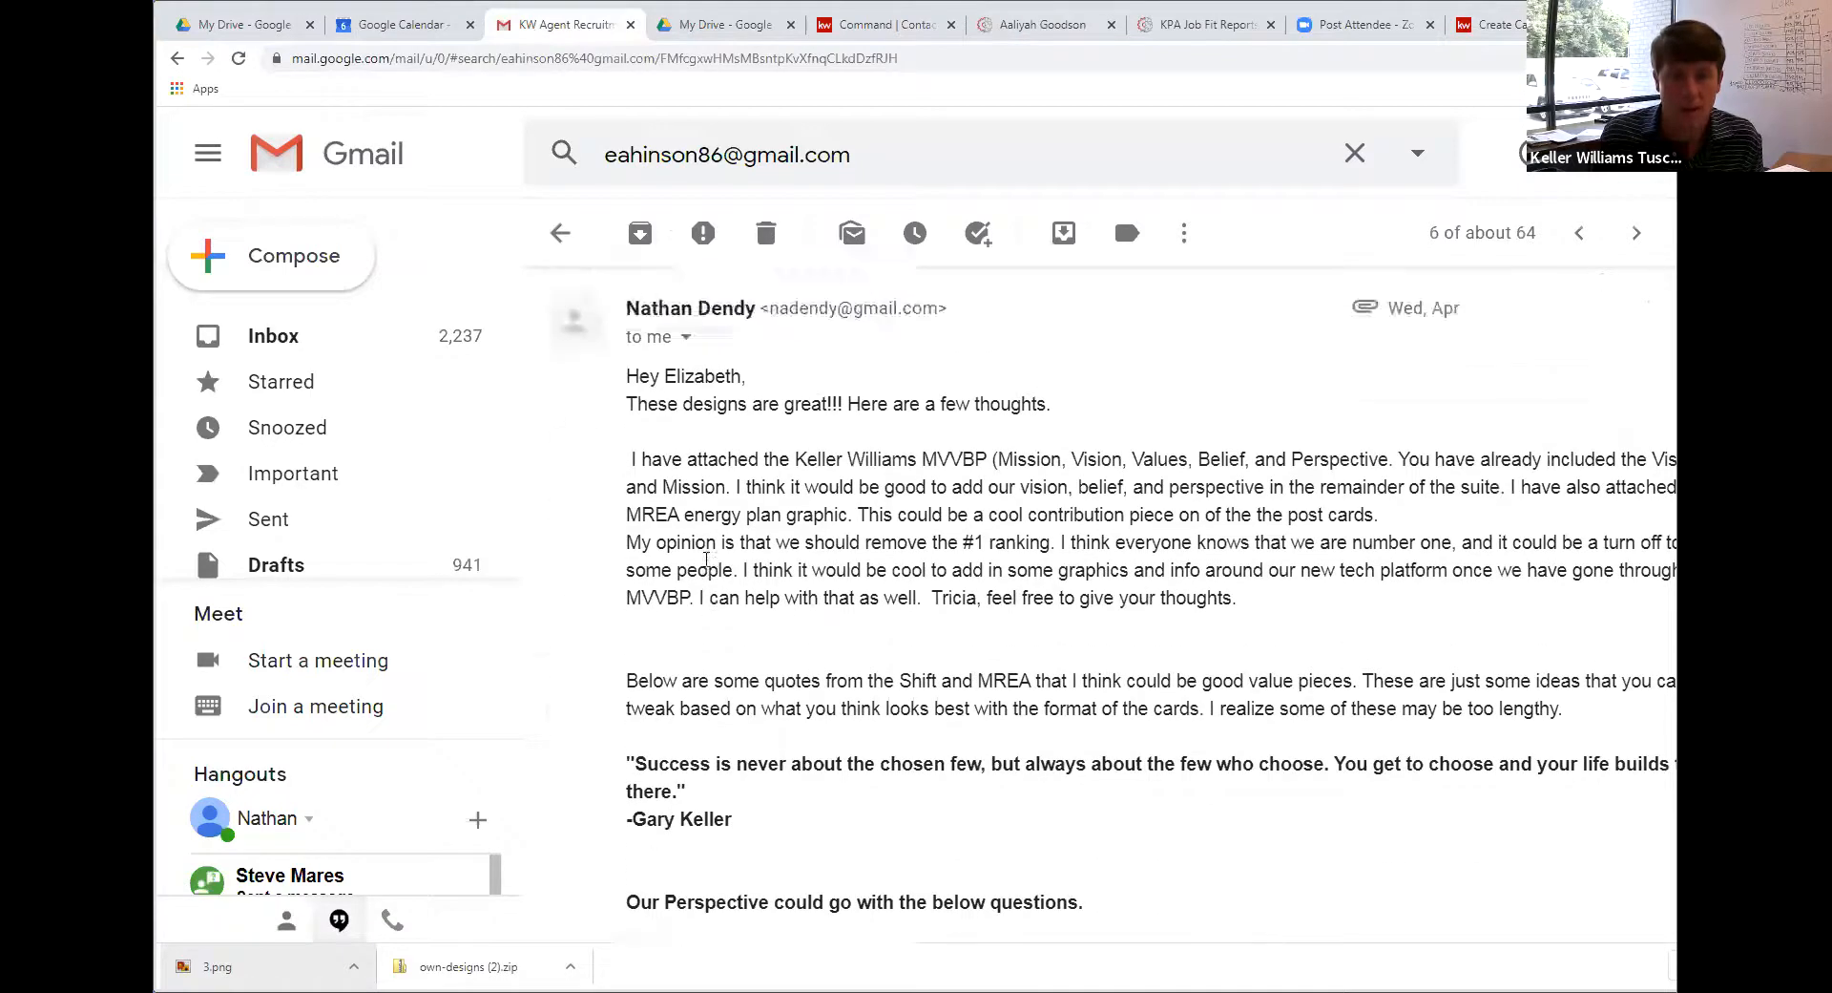
{"action": "scroll", "coordinate": [708, 567], "scroll_direction": "up", "scroll_amount": 5}
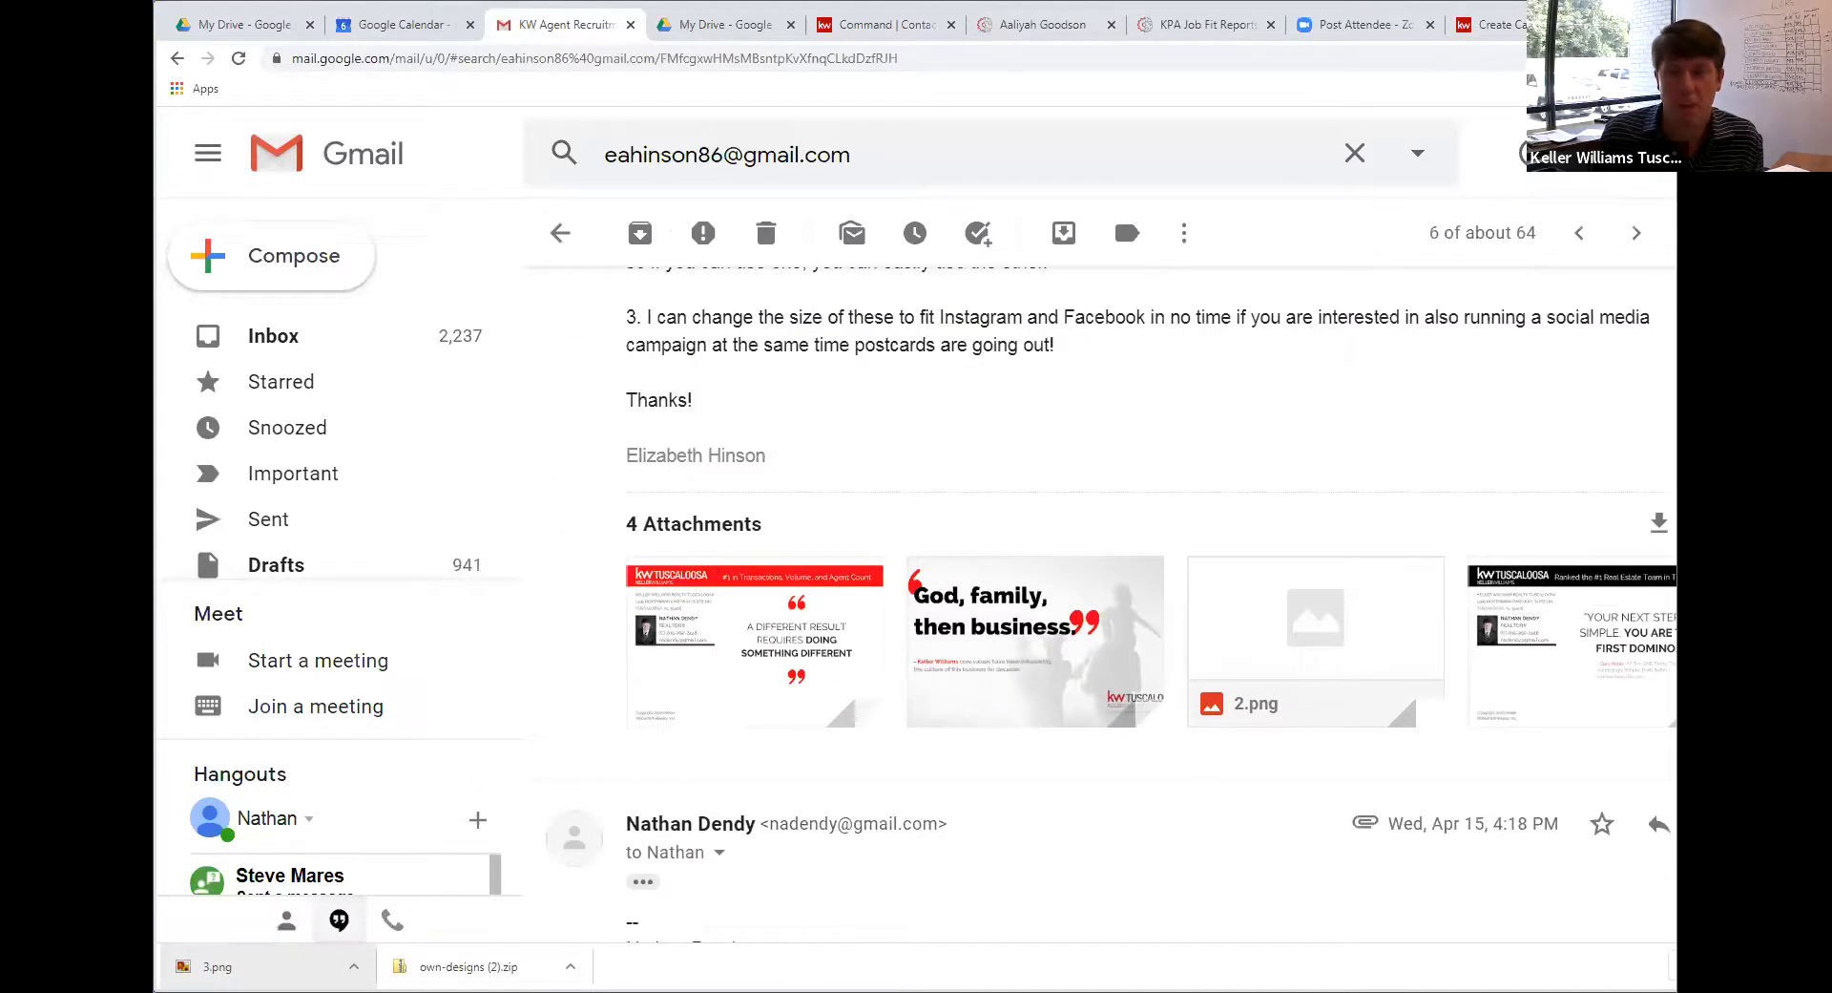
{"action": "scroll", "coordinate": [871, 563], "scroll_direction": "up", "scroll_amount": 5}
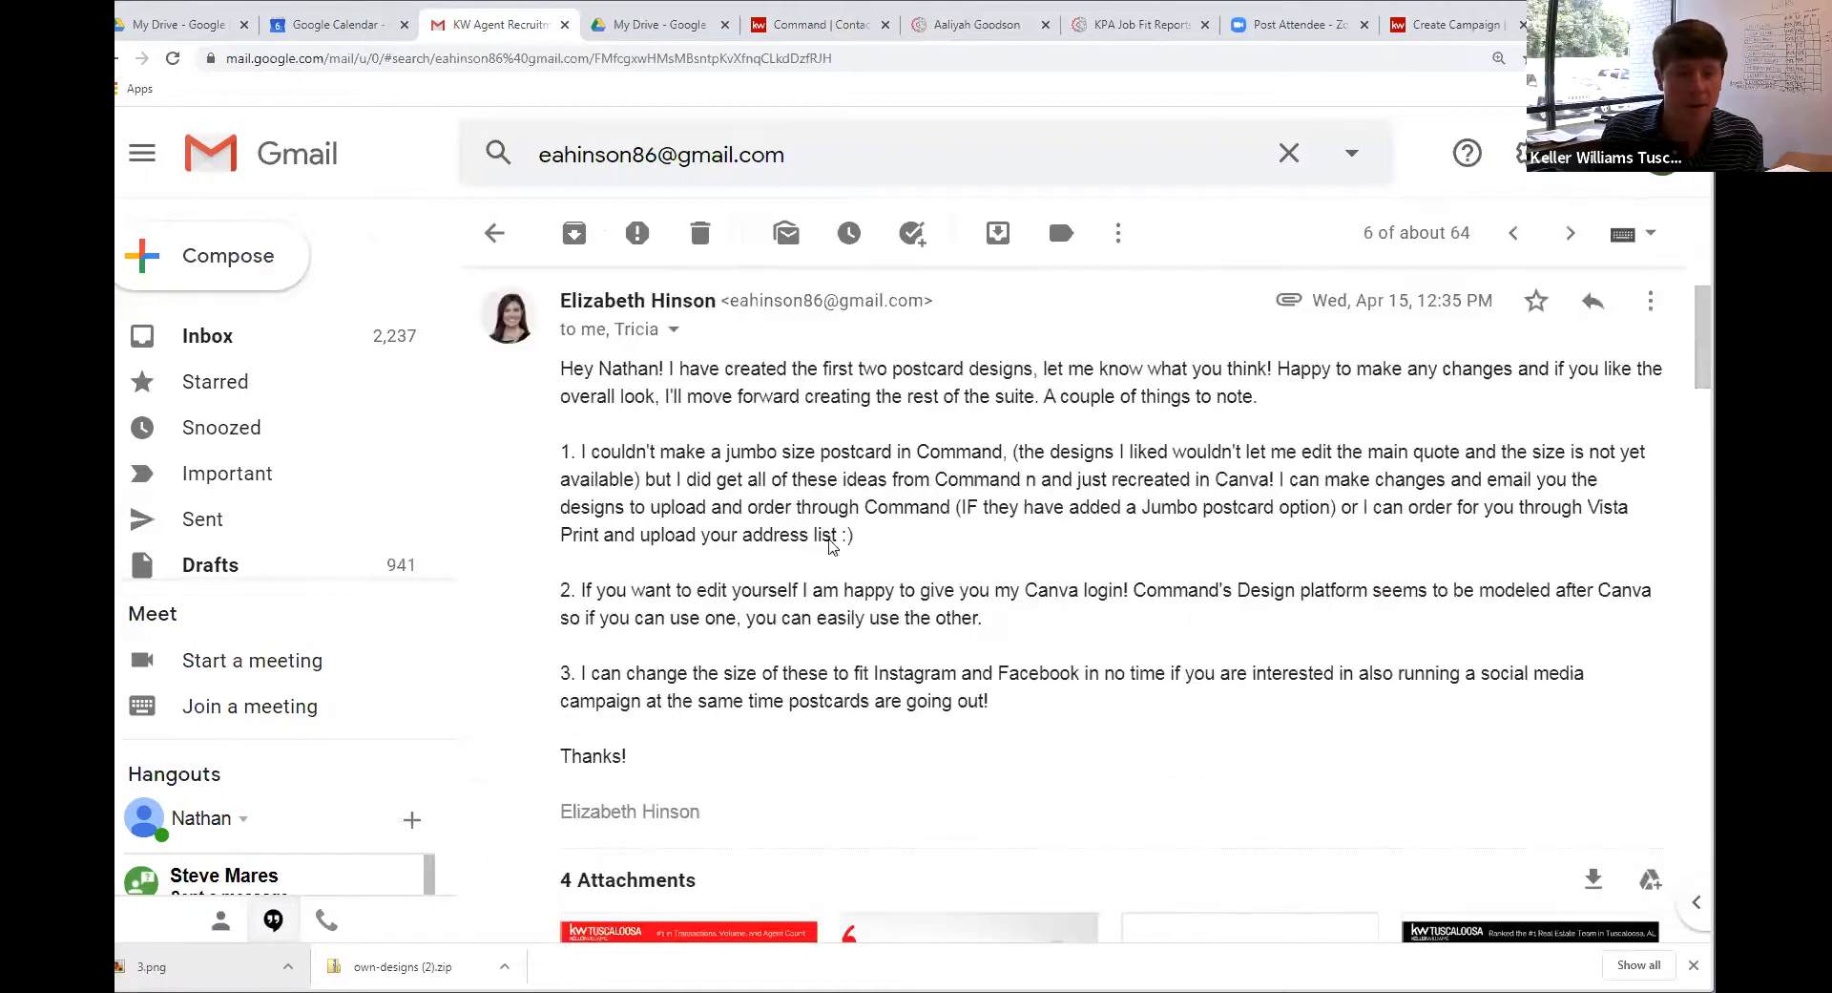
{"action": "scroll", "coordinate": [830, 540], "scroll_direction": "down", "scroll_amount": 10}
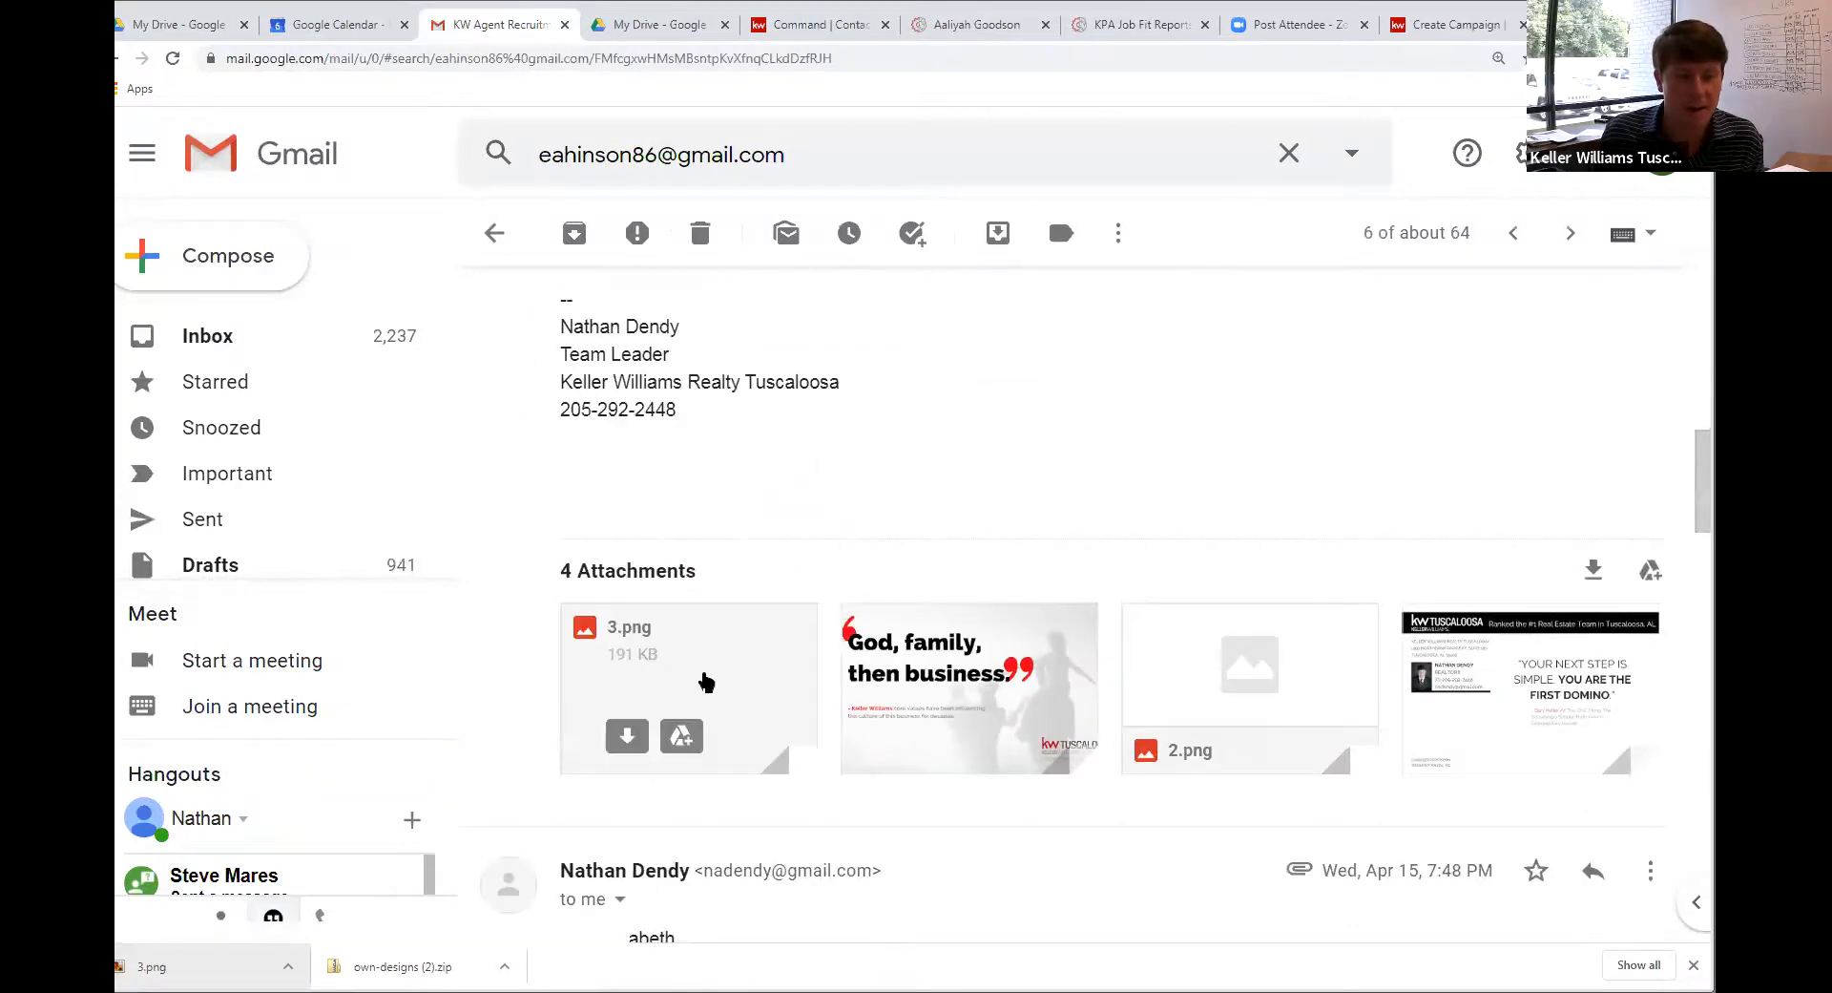
{"action": "scroll", "coordinate": [708, 682], "scroll_direction": "up", "scroll_amount": 4}
{"action": "scroll", "coordinate": [716, 680], "scroll_direction": "up", "scroll_amount": 4}
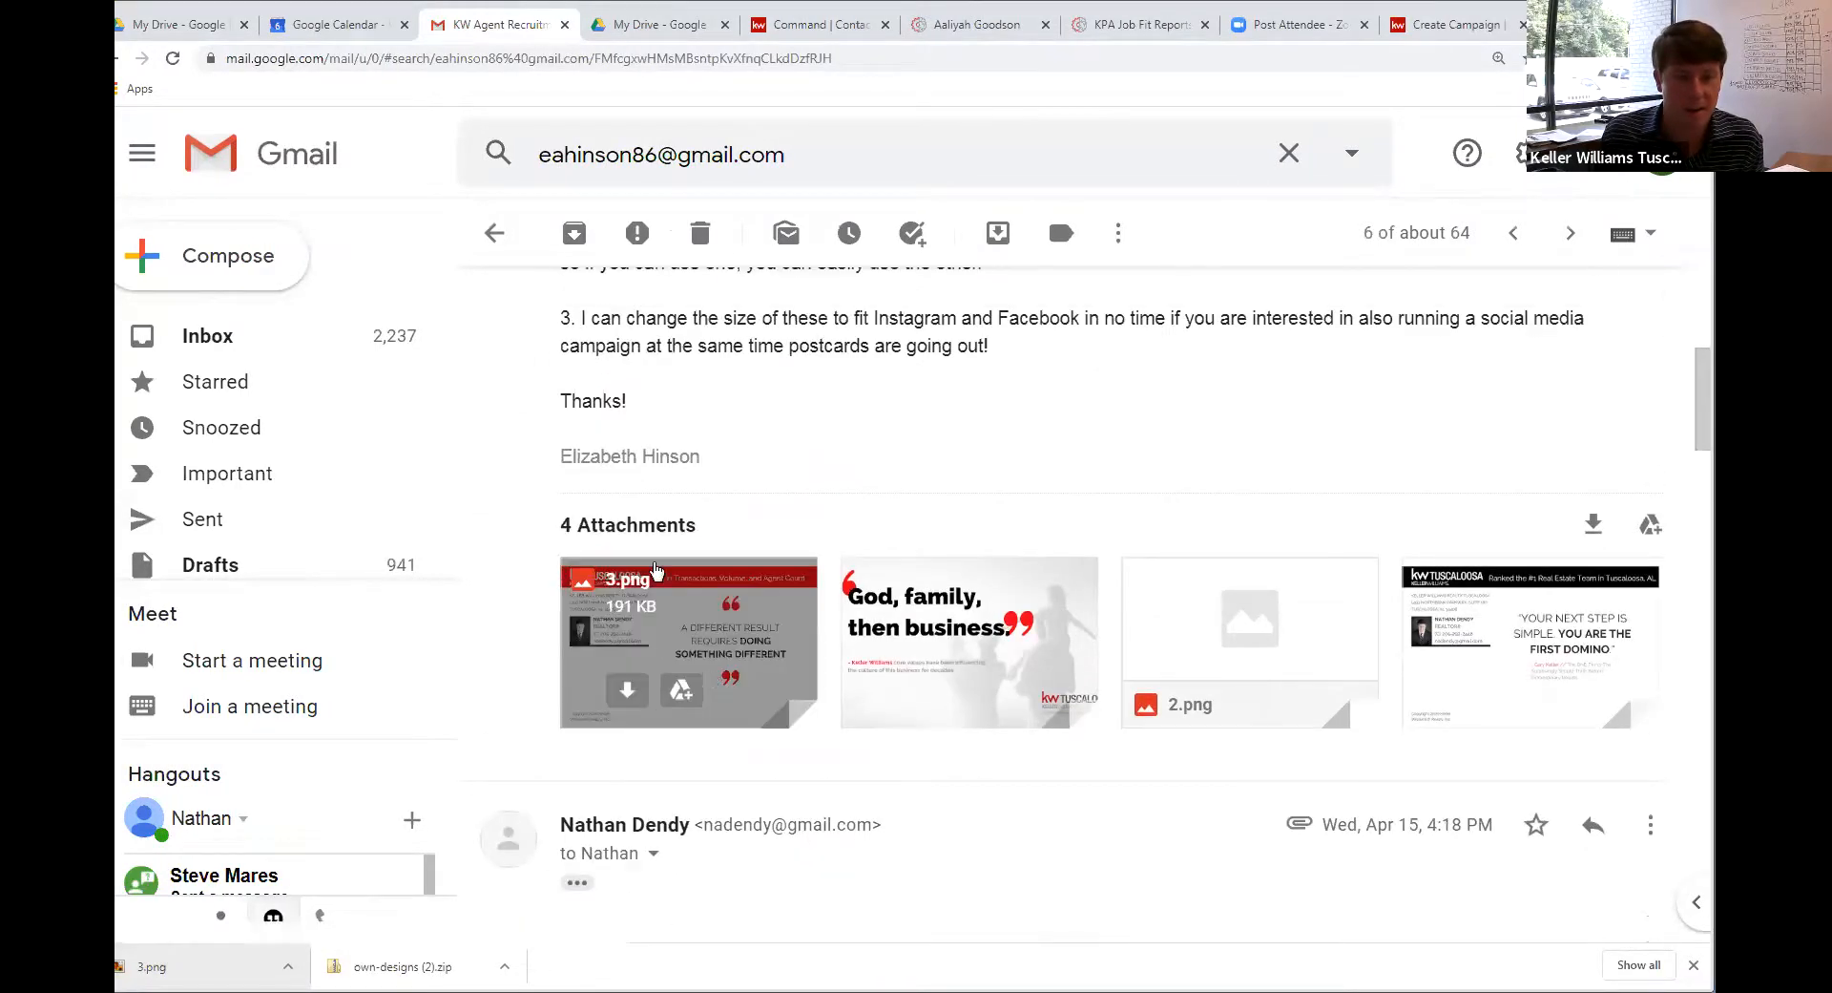
{"action": "scroll", "coordinate": [658, 563], "scroll_direction": "down", "scroll_amount": 5}
{"action": "scroll", "coordinate": [659, 563], "scroll_direction": "down", "scroll_amount": 10}
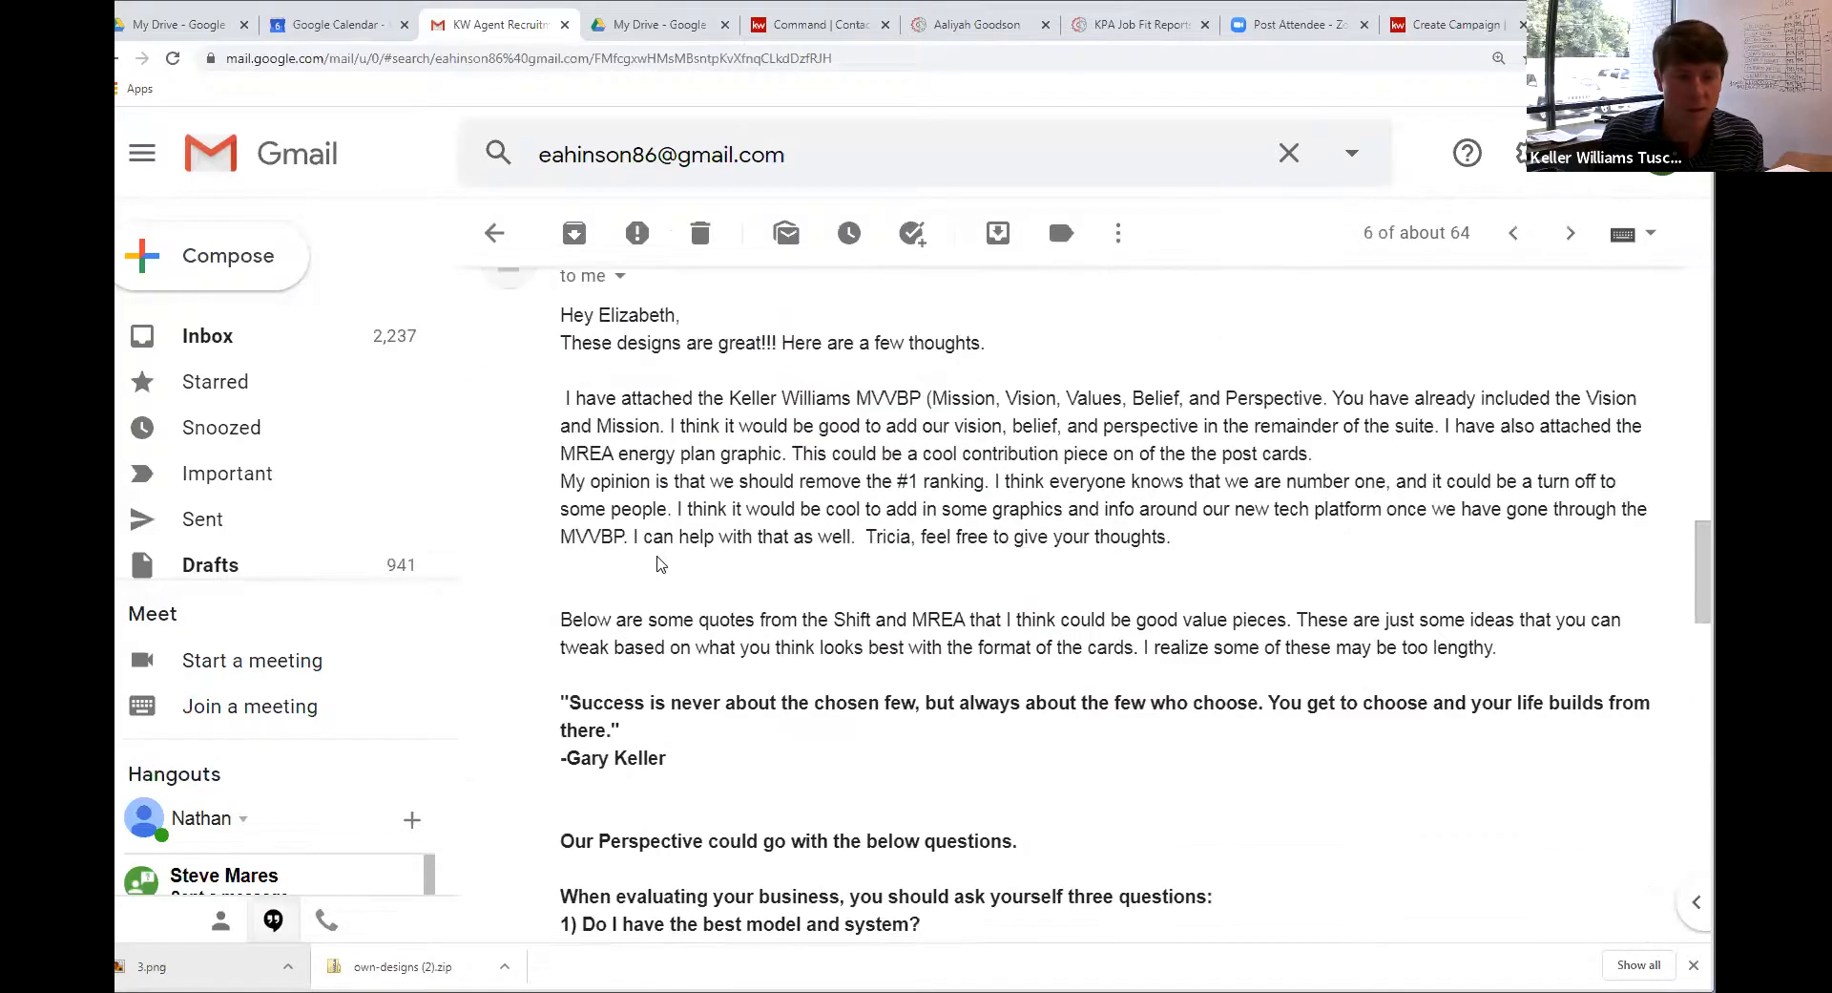
{"action": "scroll", "coordinate": [663, 562], "scroll_direction": "down", "scroll_amount": 8}
{"action": "mouse_move", "coordinate": [748, 523]}
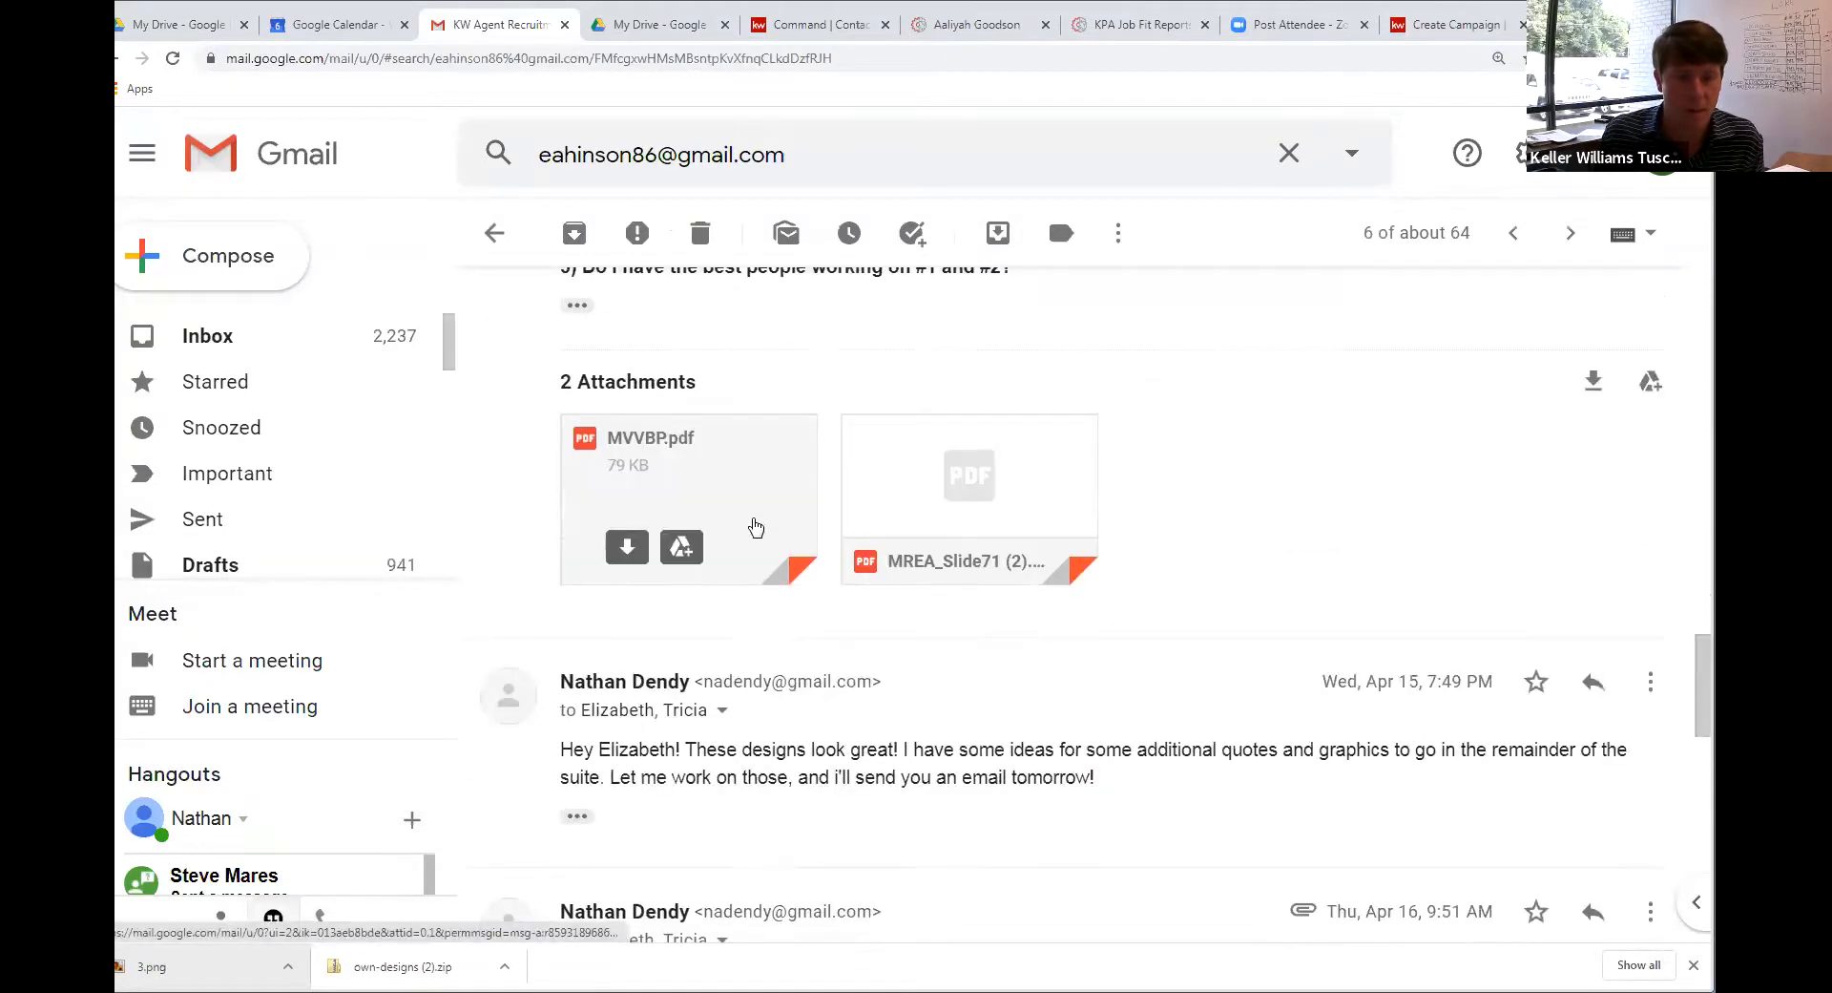
{"action": "scroll", "coordinate": [754, 449], "scroll_direction": "down", "scroll_amount": 1}
{"action": "scroll", "coordinate": [764, 339], "scroll_direction": "down", "scroll_amount": 9}
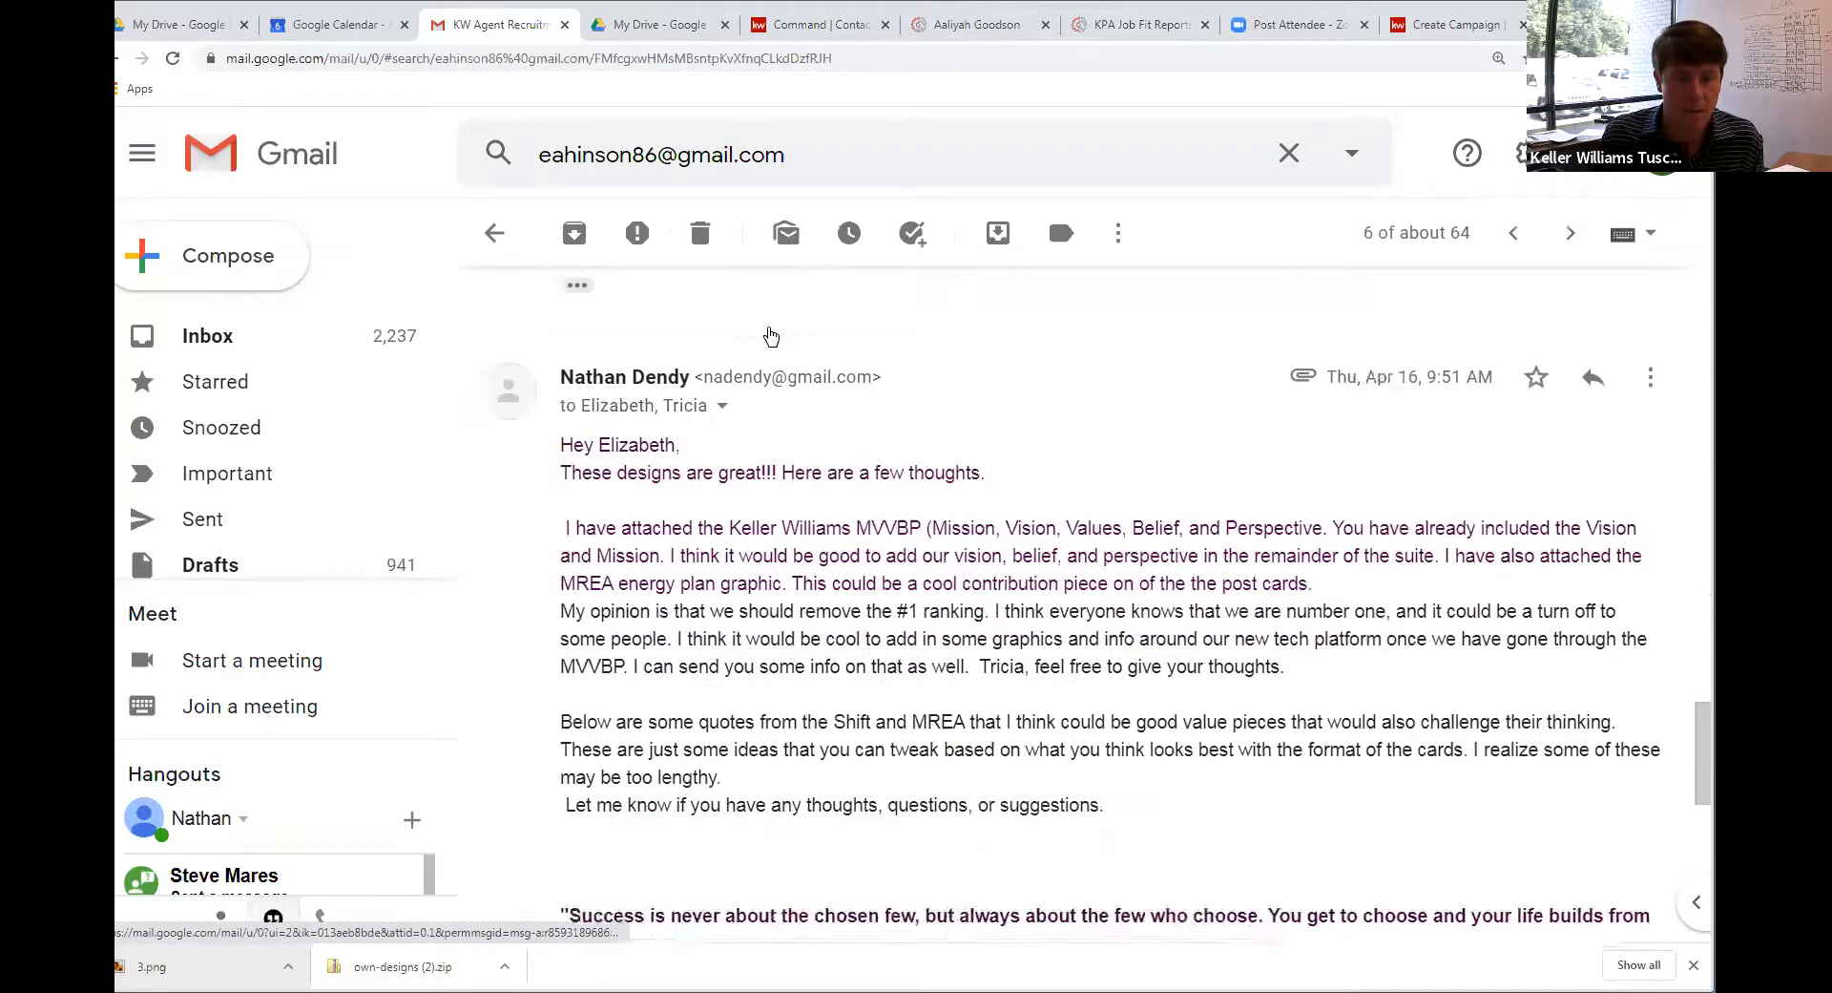
{"action": "scroll", "coordinate": [840, 430], "scroll_direction": "down", "scroll_amount": 4}
{"action": "scroll", "coordinate": [920, 573], "scroll_direction": "up", "scroll_amount": 2}
{"action": "scroll", "coordinate": [920, 535], "scroll_direction": "down", "scroll_amount": 5}
{"action": "scroll", "coordinate": [920, 516], "scroll_direction": "up", "scroll_amount": 15}
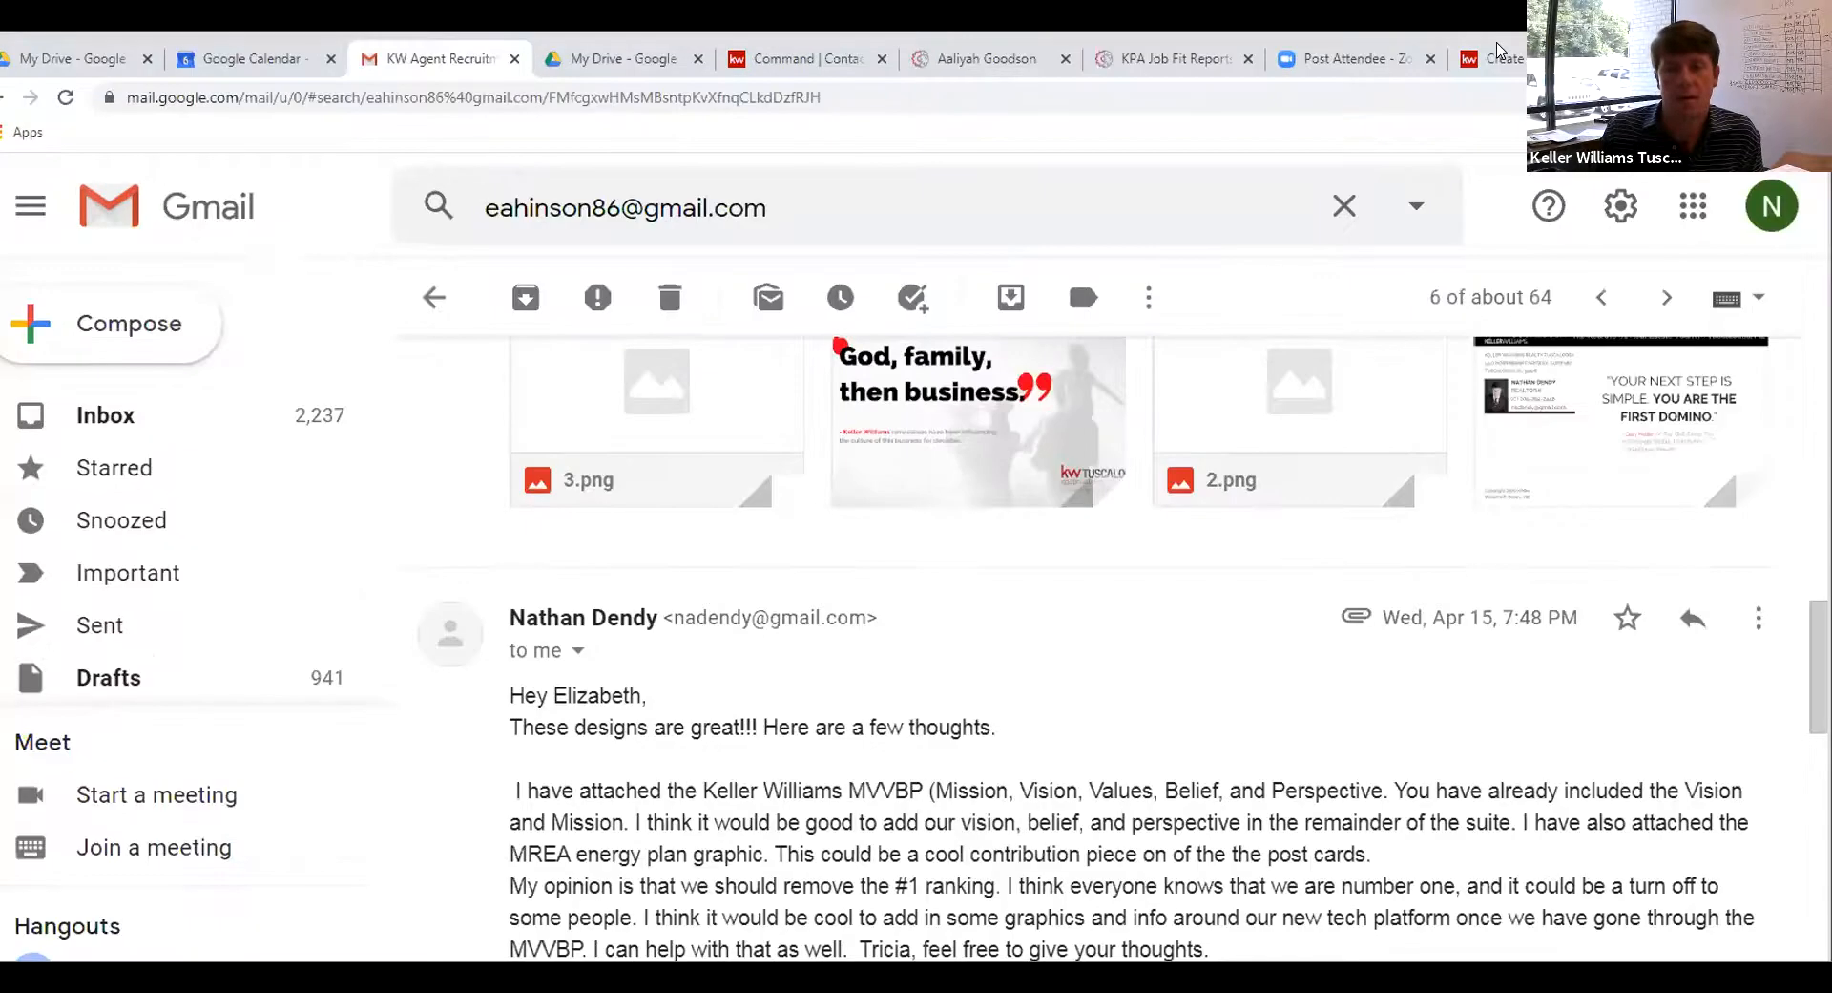
{"action": "left_click", "coordinate": [1427, 23]}
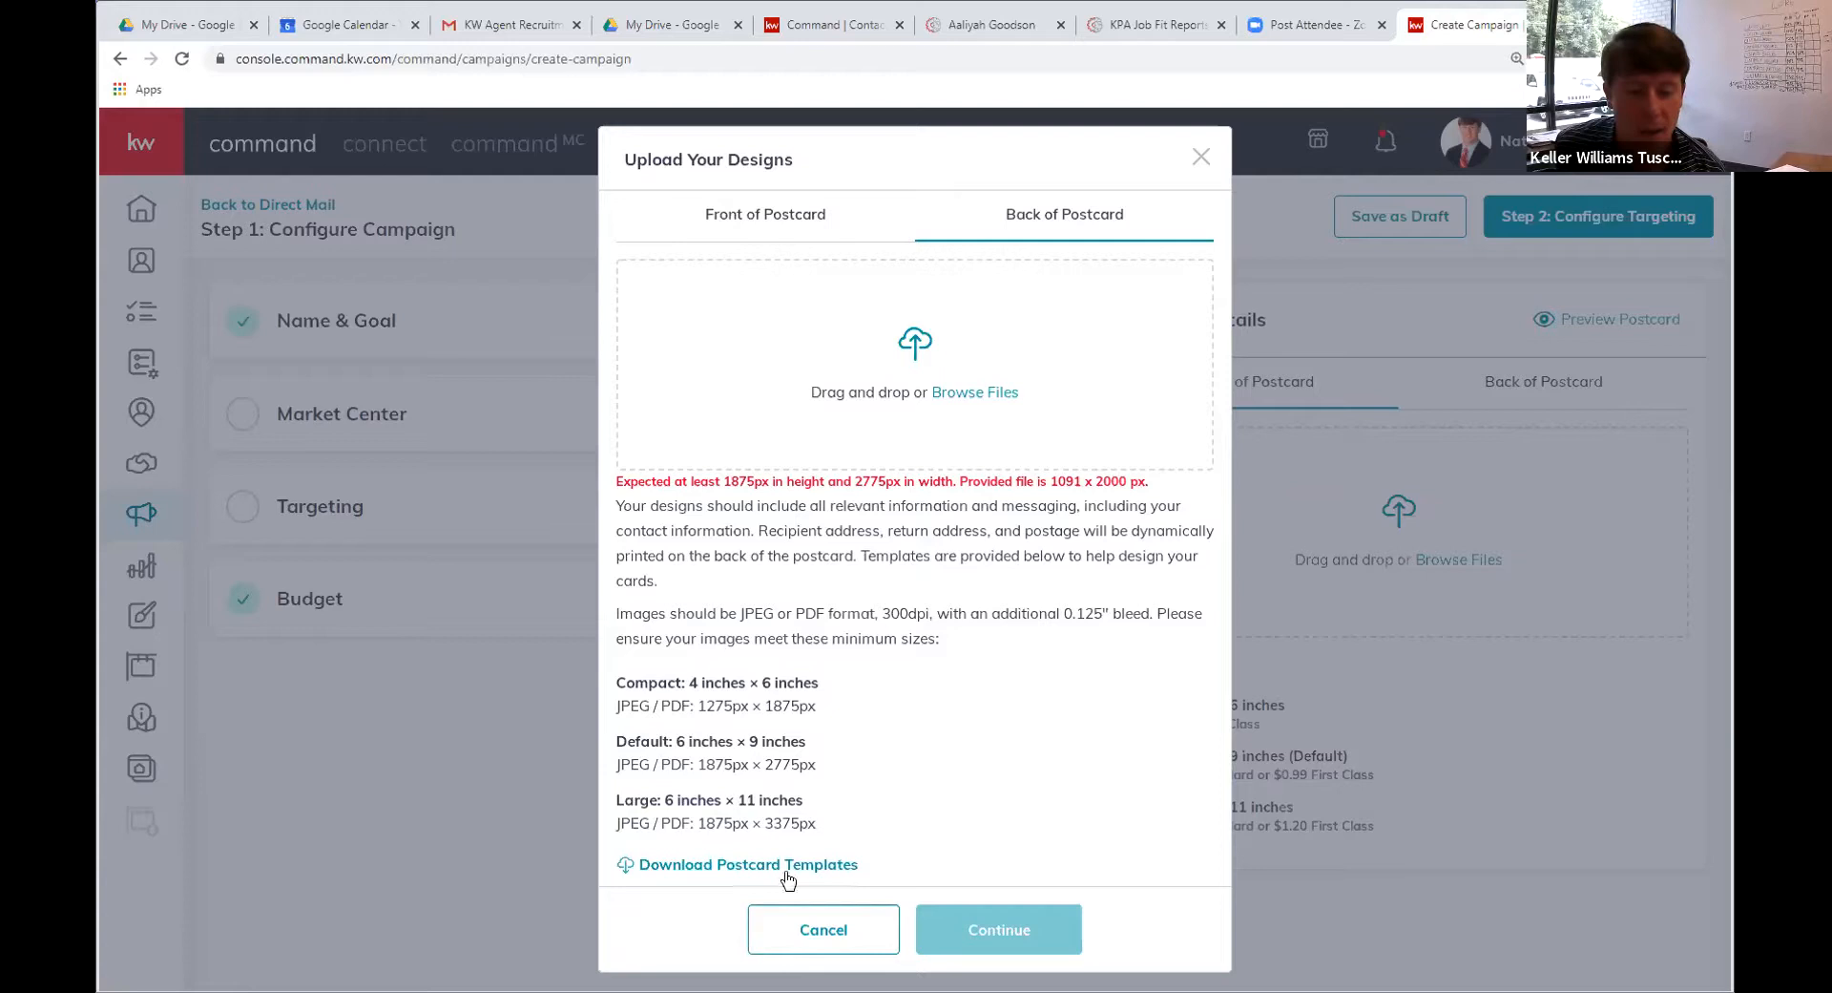
Cancel the postcard design upload and open the draft test campaign for editing
{"action": "left_click", "coordinate": [869, 949]}
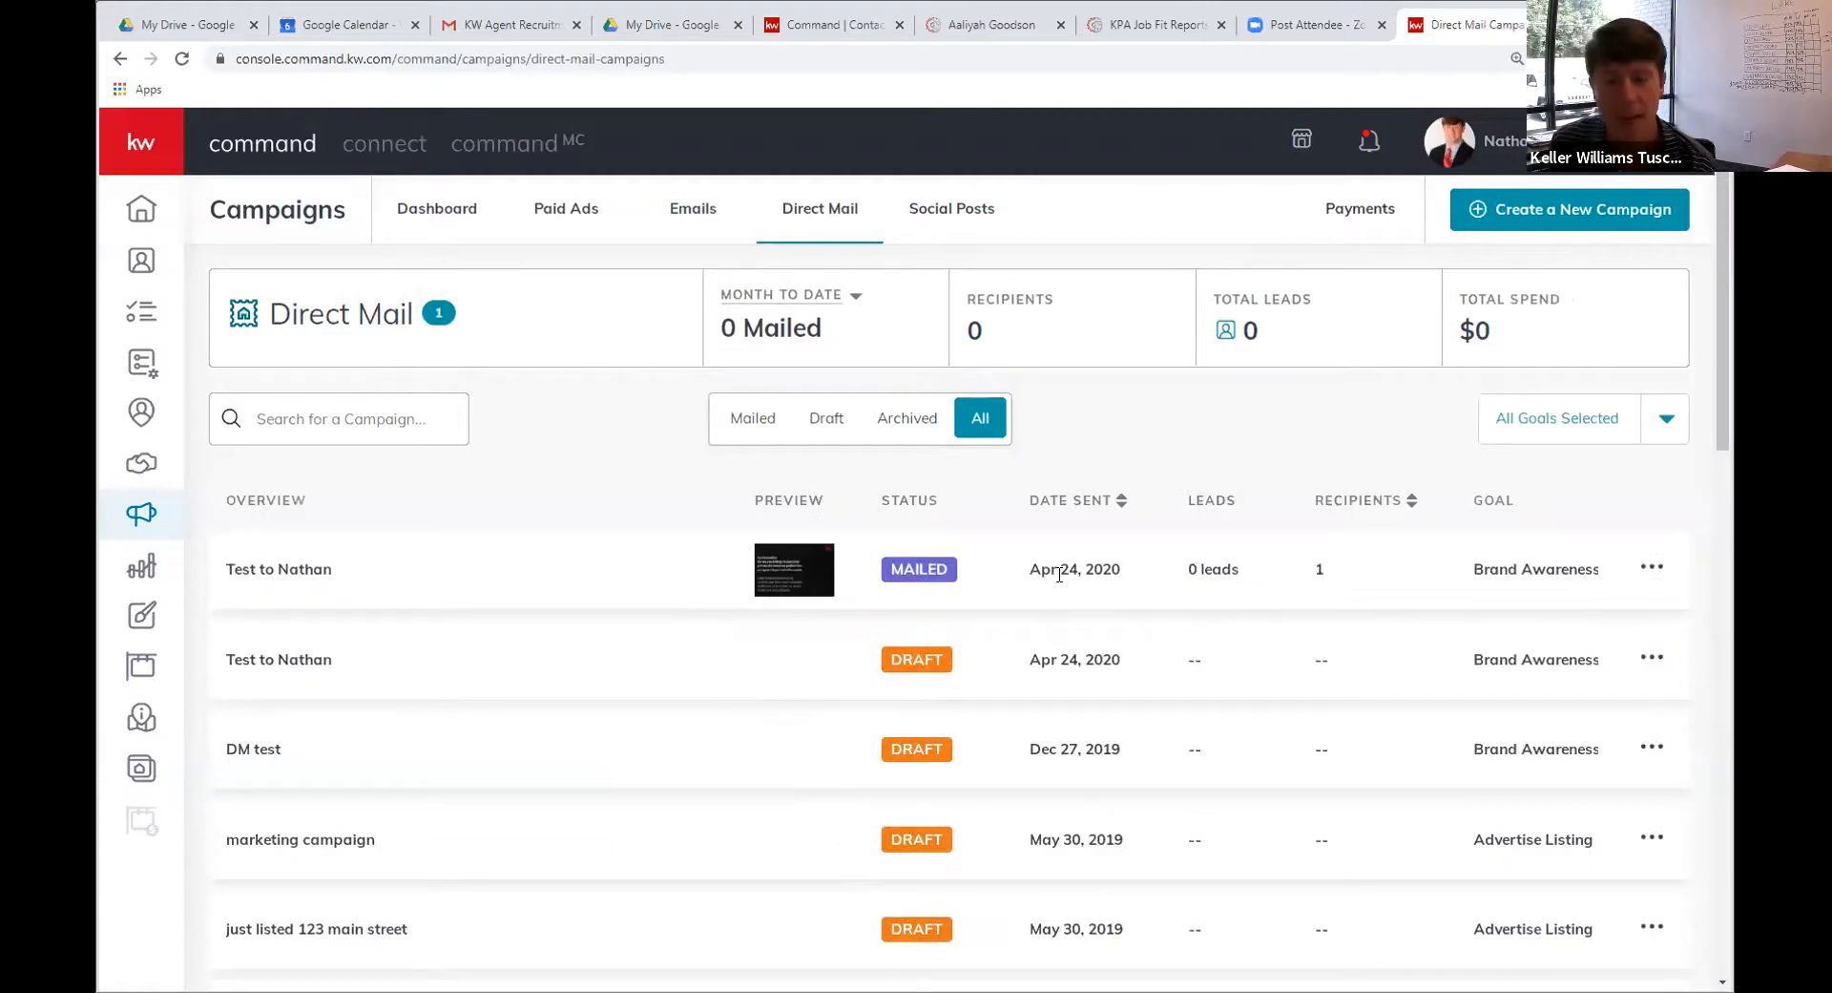
{"action": "left_click", "coordinate": [1654, 567]}
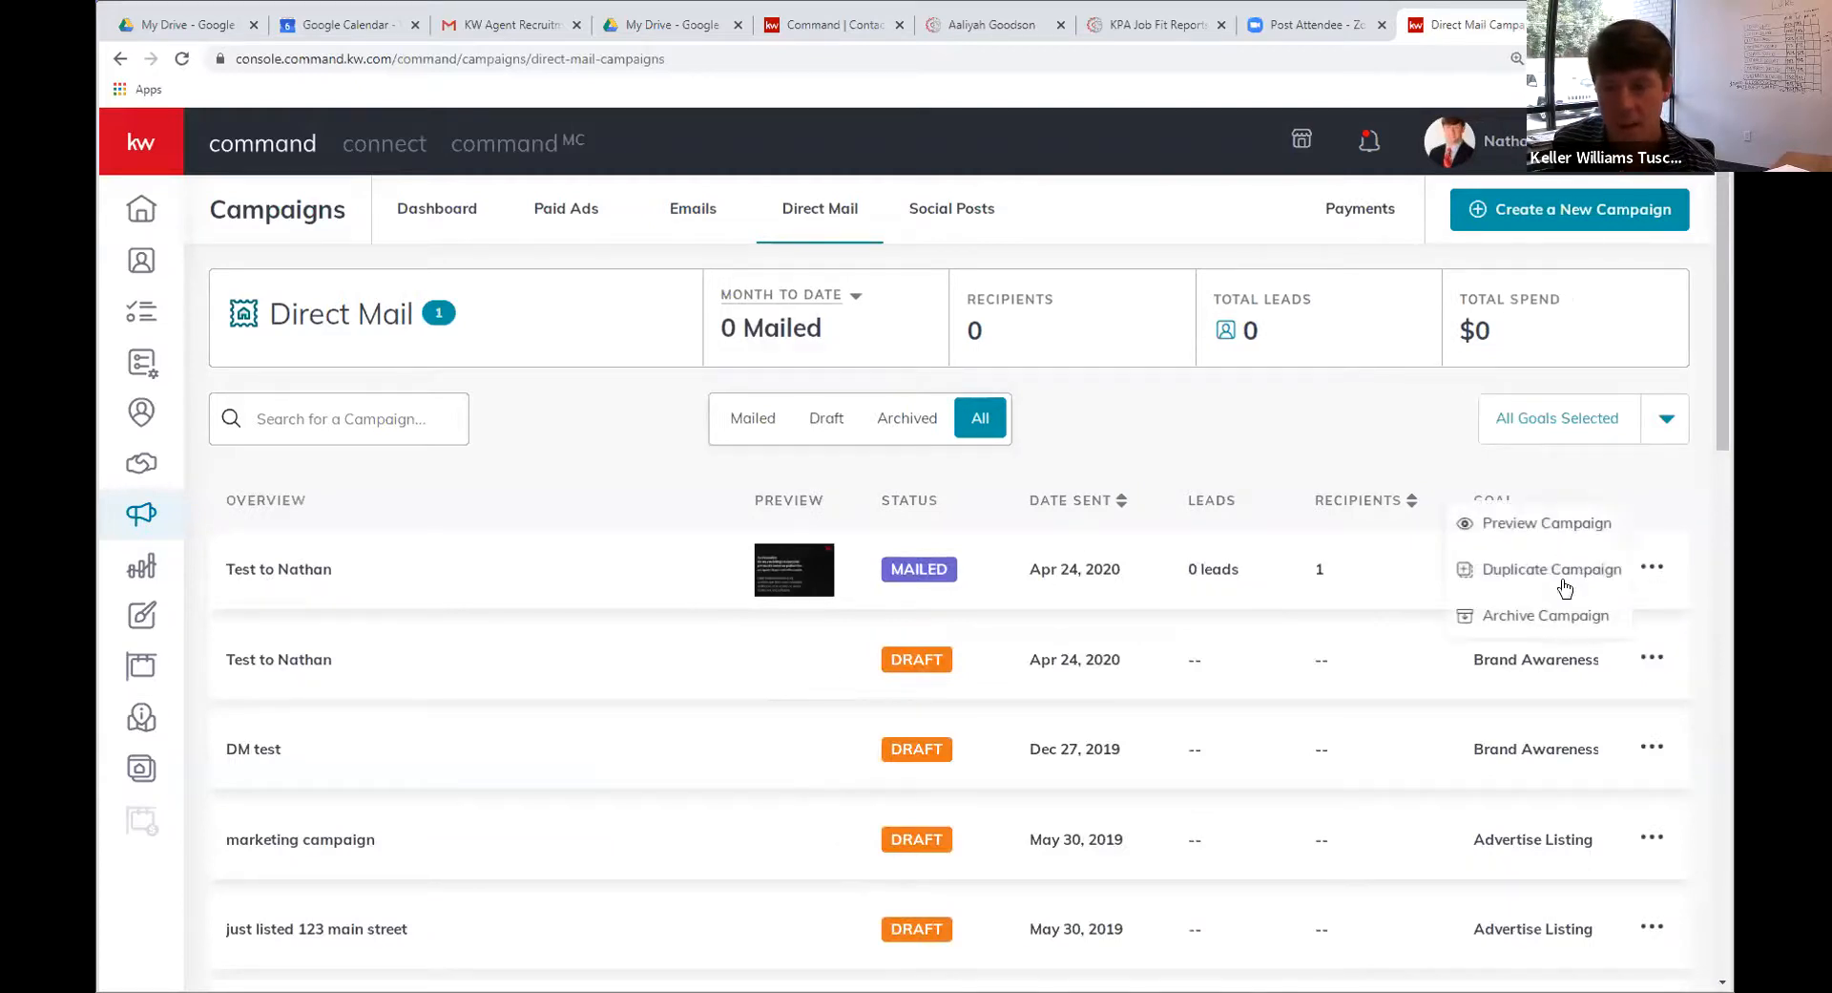
{"action": "left_click", "coordinate": [1167, 627]}
{"action": "left_click", "coordinate": [1656, 658]}
{"action": "left_click", "coordinate": [1541, 613]}
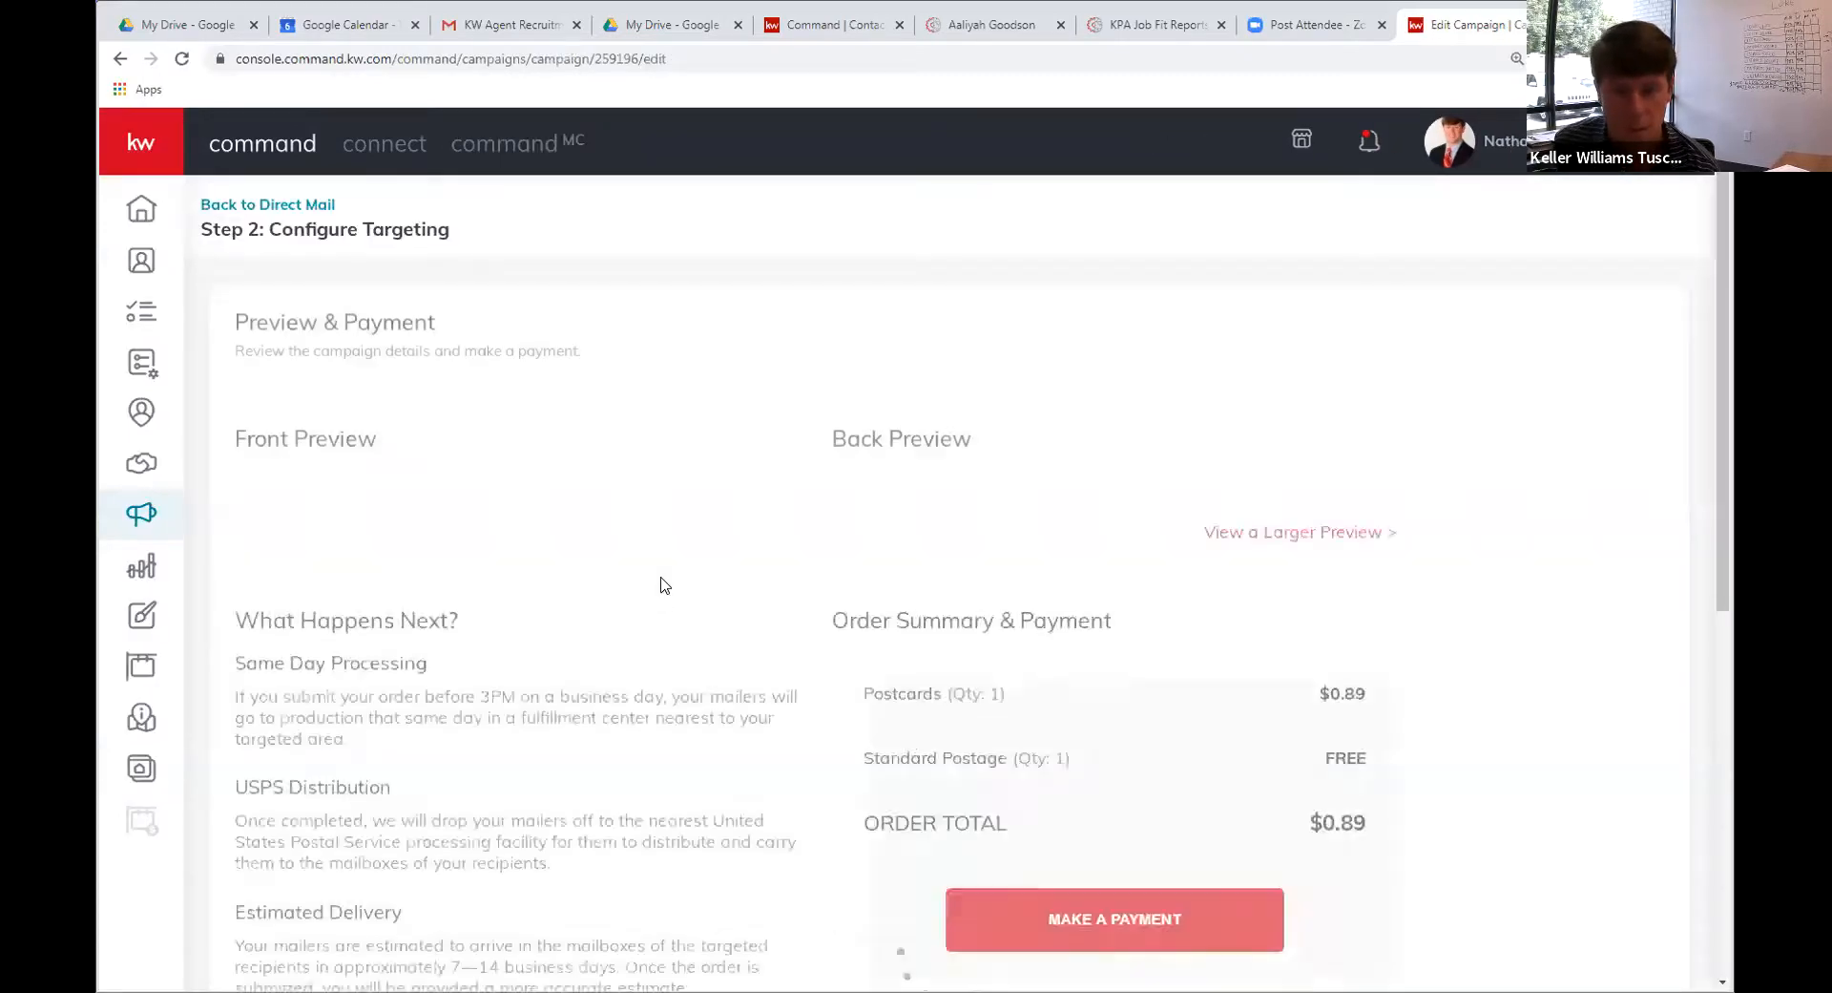
Review the draft's preview, then confirm leaving it for the Direct Mail campaigns list
{"action": "scroll", "coordinate": [690, 514], "scroll_direction": "down", "scroll_amount": 6}
{"action": "scroll", "coordinate": [690, 520], "scroll_direction": "up", "scroll_amount": 6}
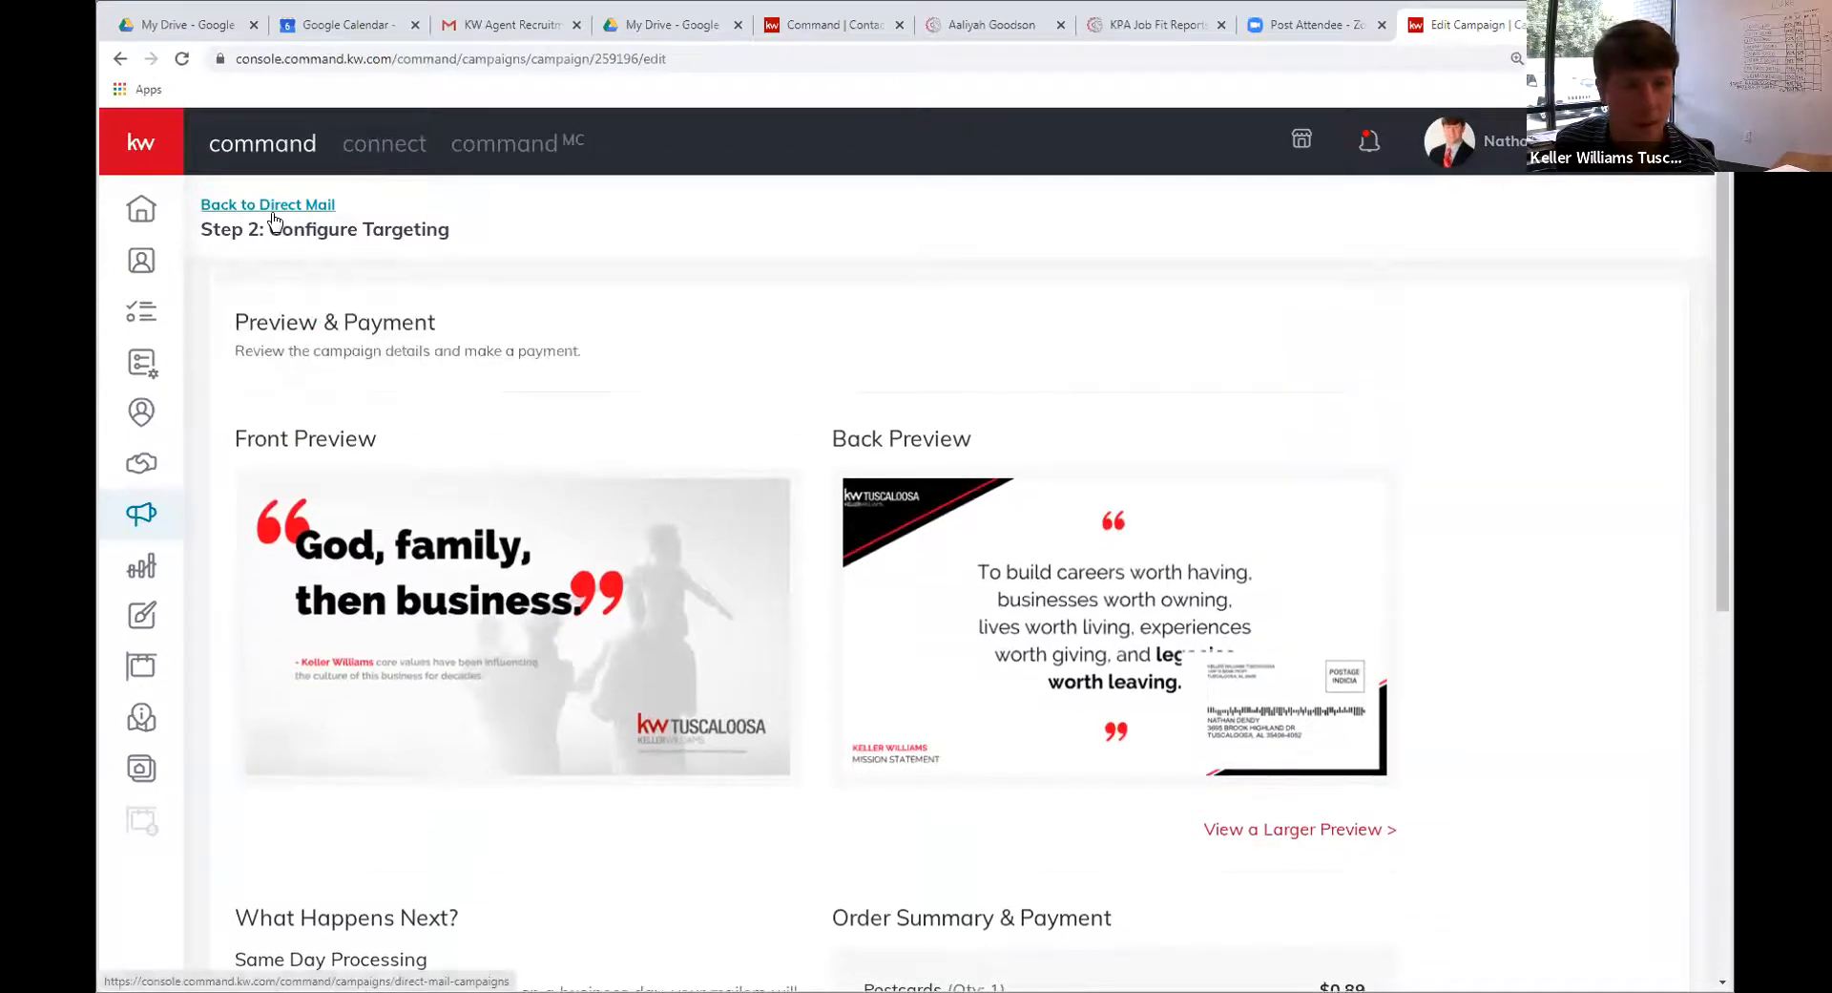
{"action": "left_click", "coordinate": [274, 208]}
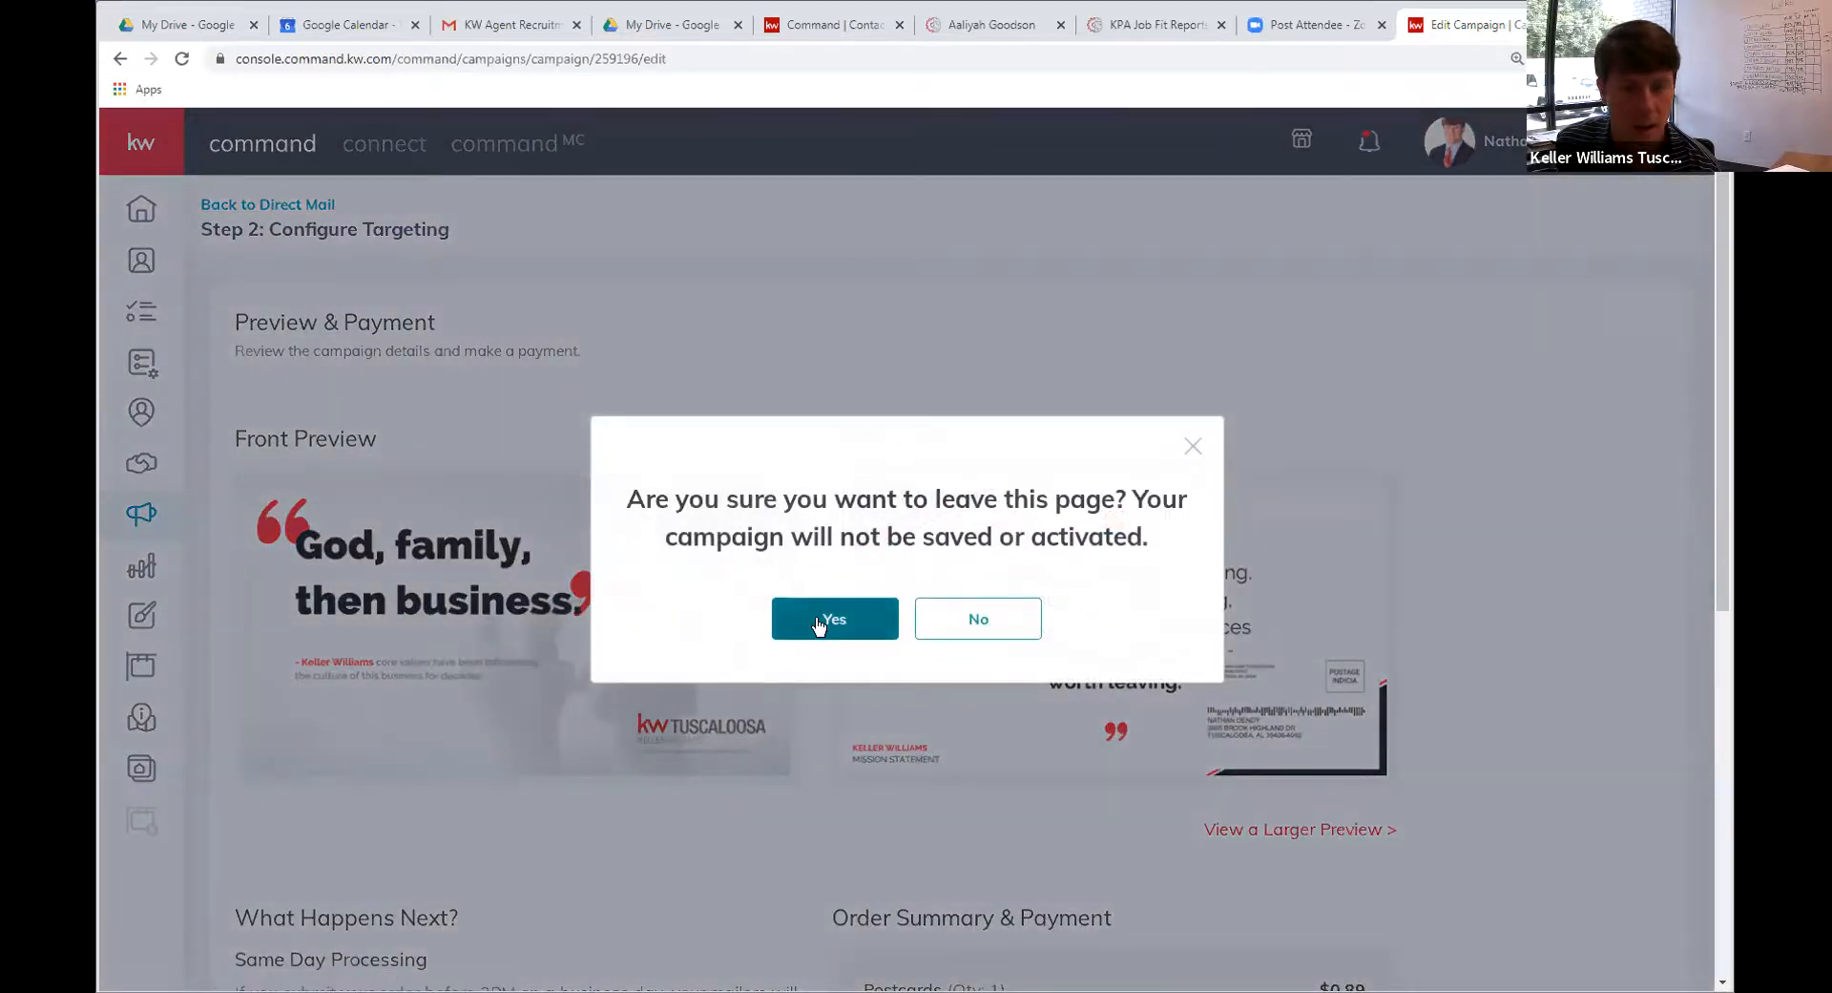
{"action": "left_click", "coordinate": [821, 620]}
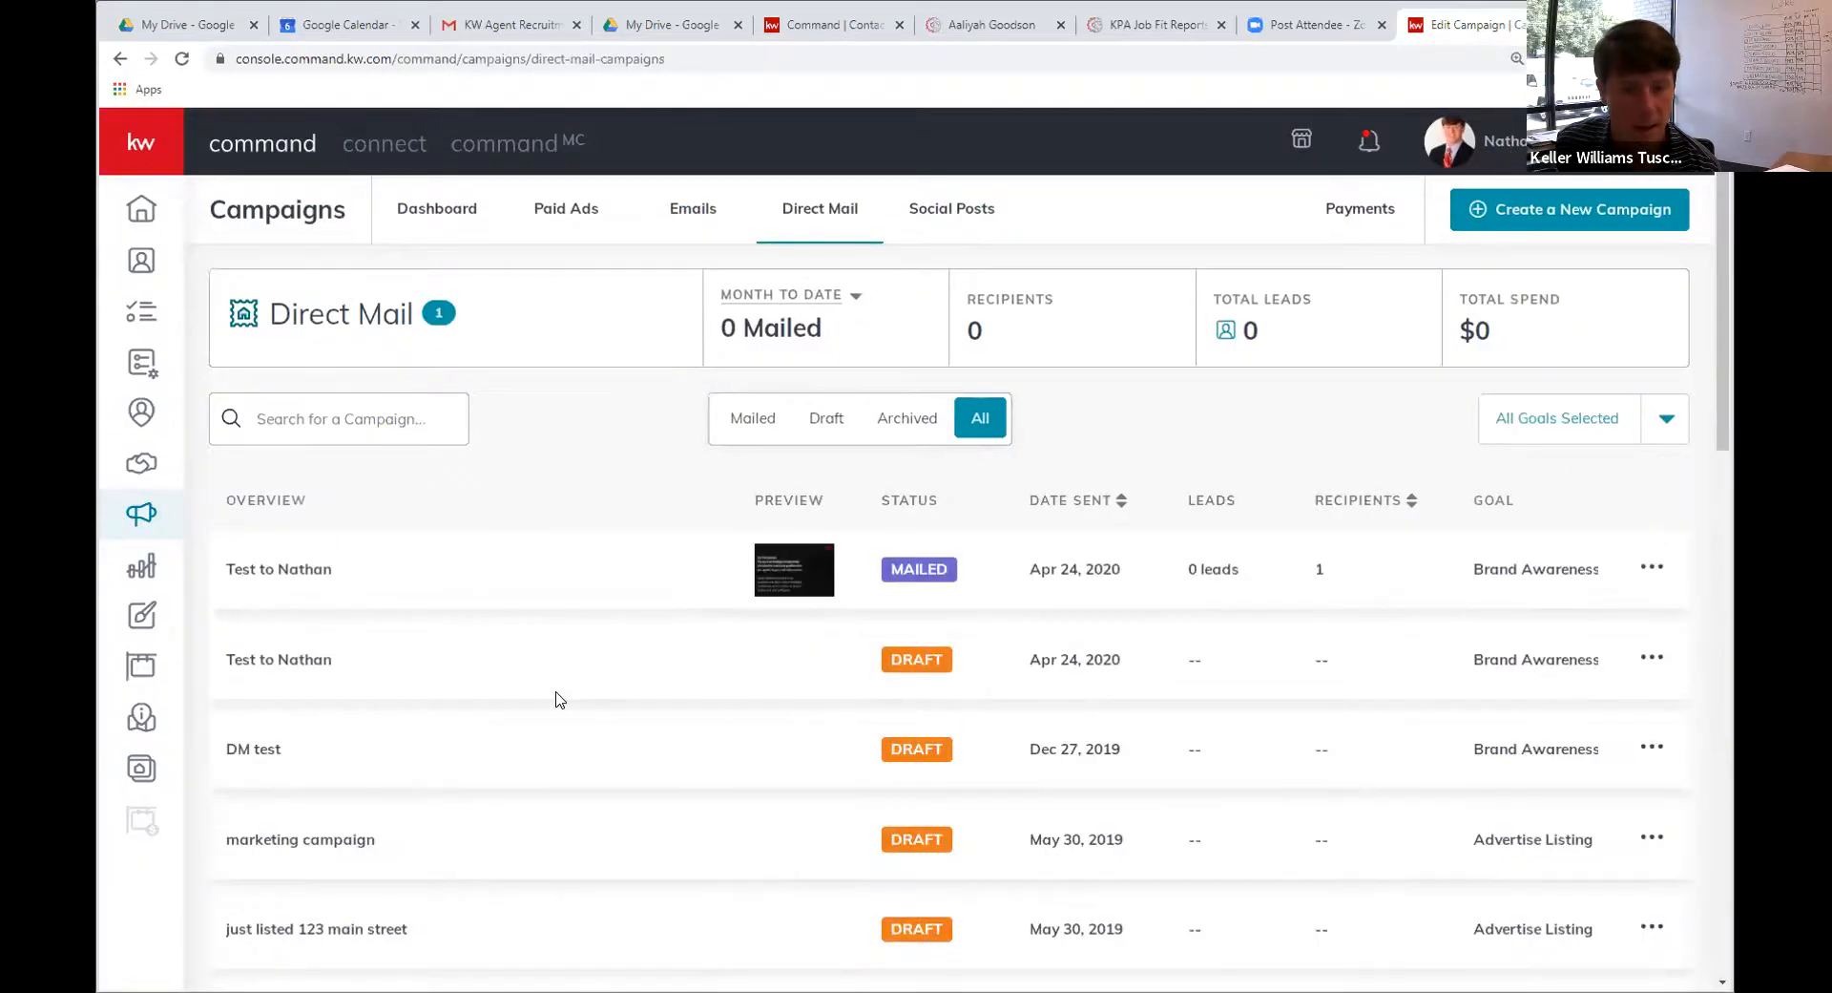
{"action": "scroll", "coordinate": [827, 601], "scroll_direction": "down", "scroll_amount": 2}
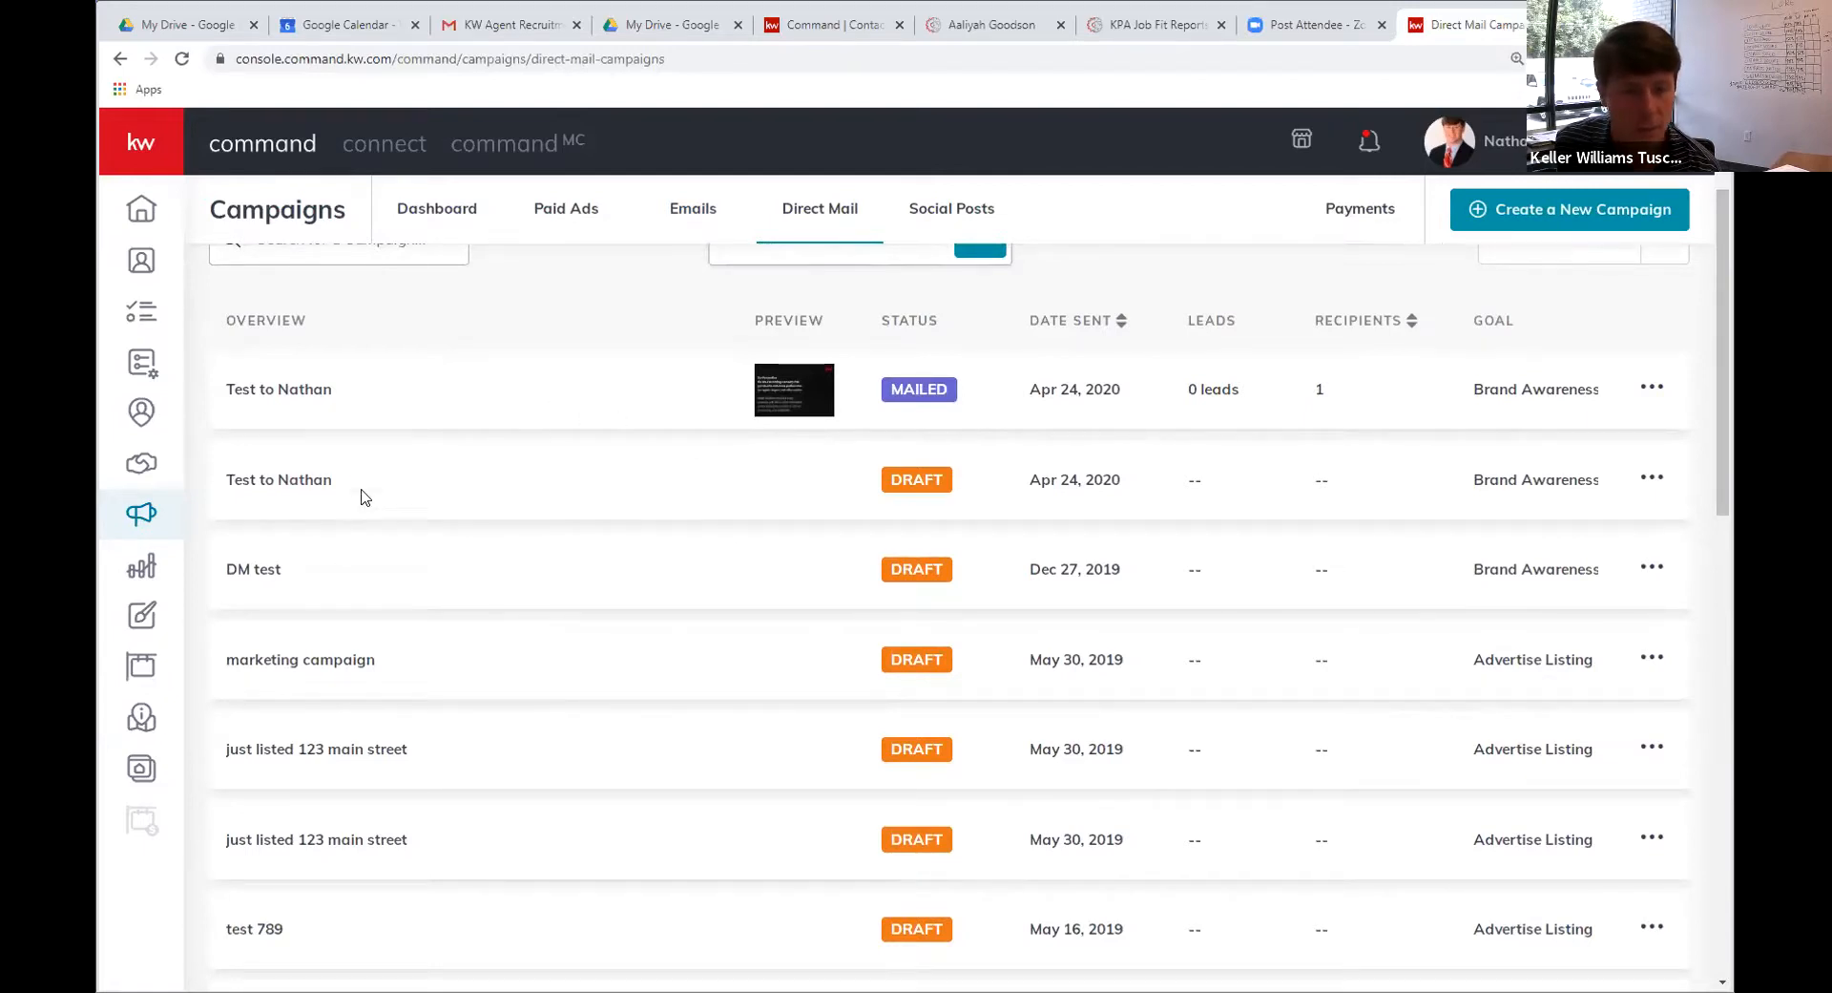
{"action": "scroll", "coordinate": [346, 418], "scroll_direction": "up", "scroll_amount": 1}
{"action": "scroll", "coordinate": [345, 418], "scroll_direction": "up", "scroll_amount": 1}
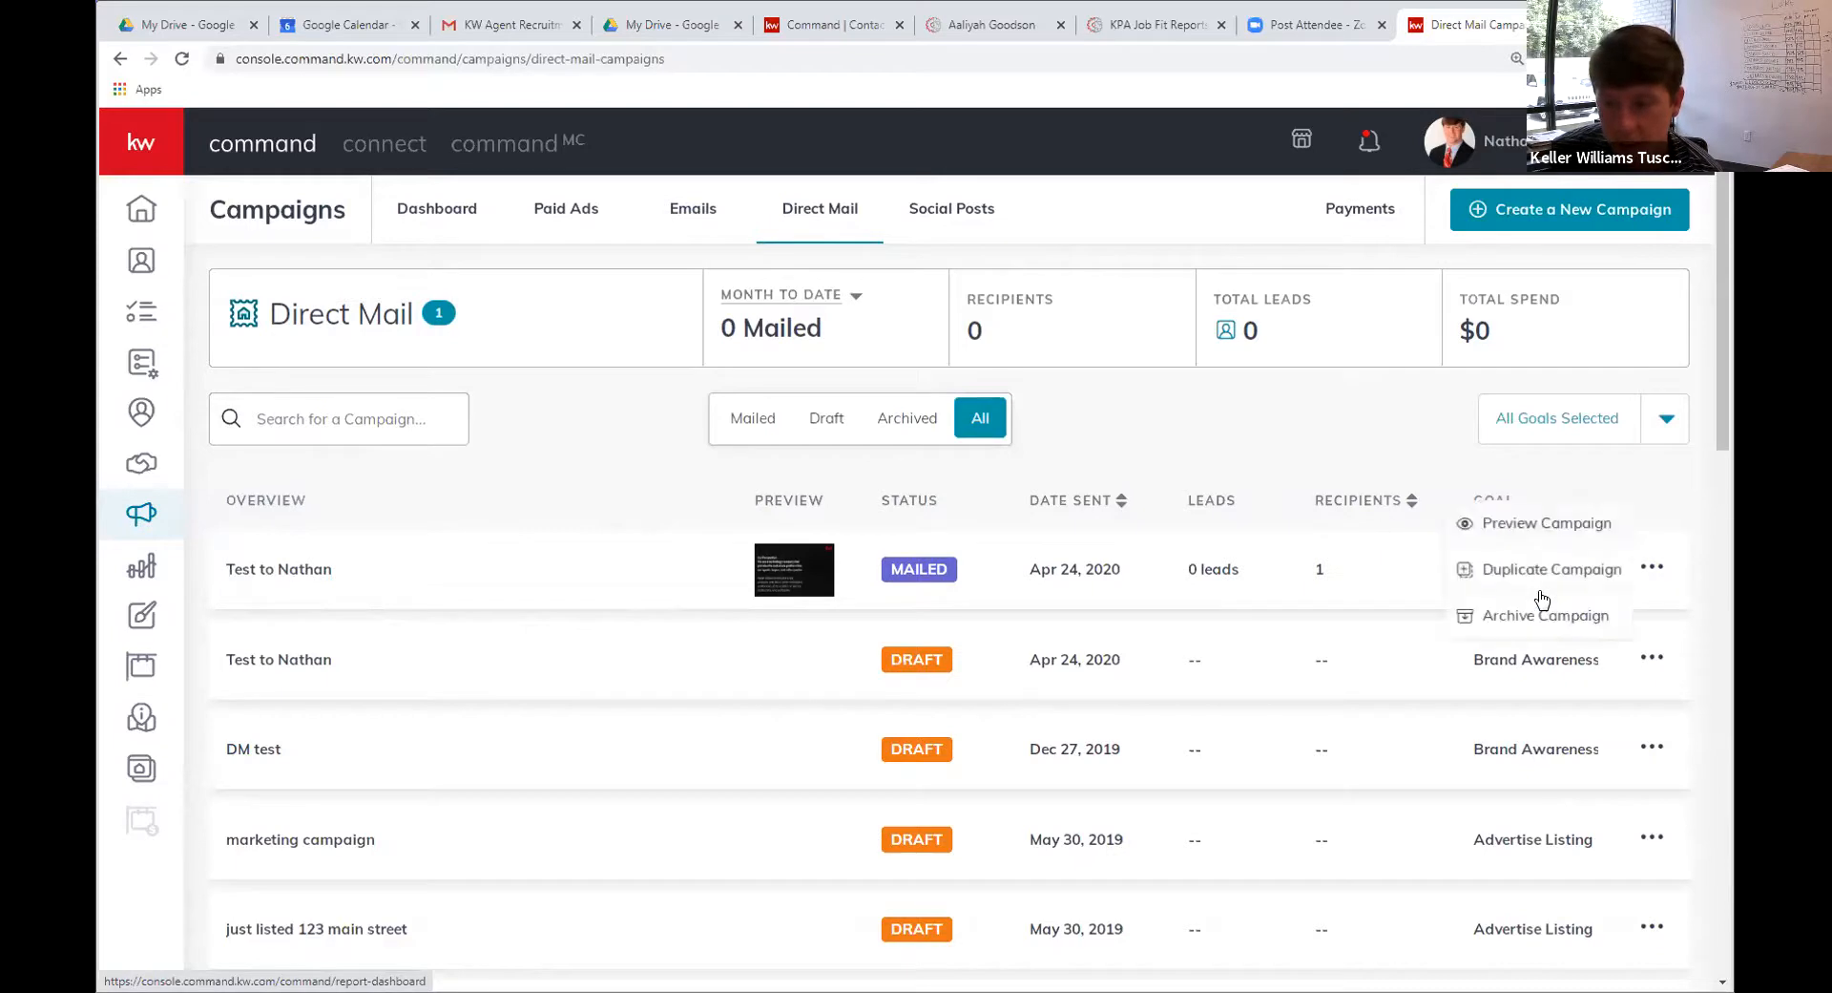
Duplicate the mailed test campaign using Duplicate and Customize
{"action": "double_click", "coordinate": [1543, 572]}
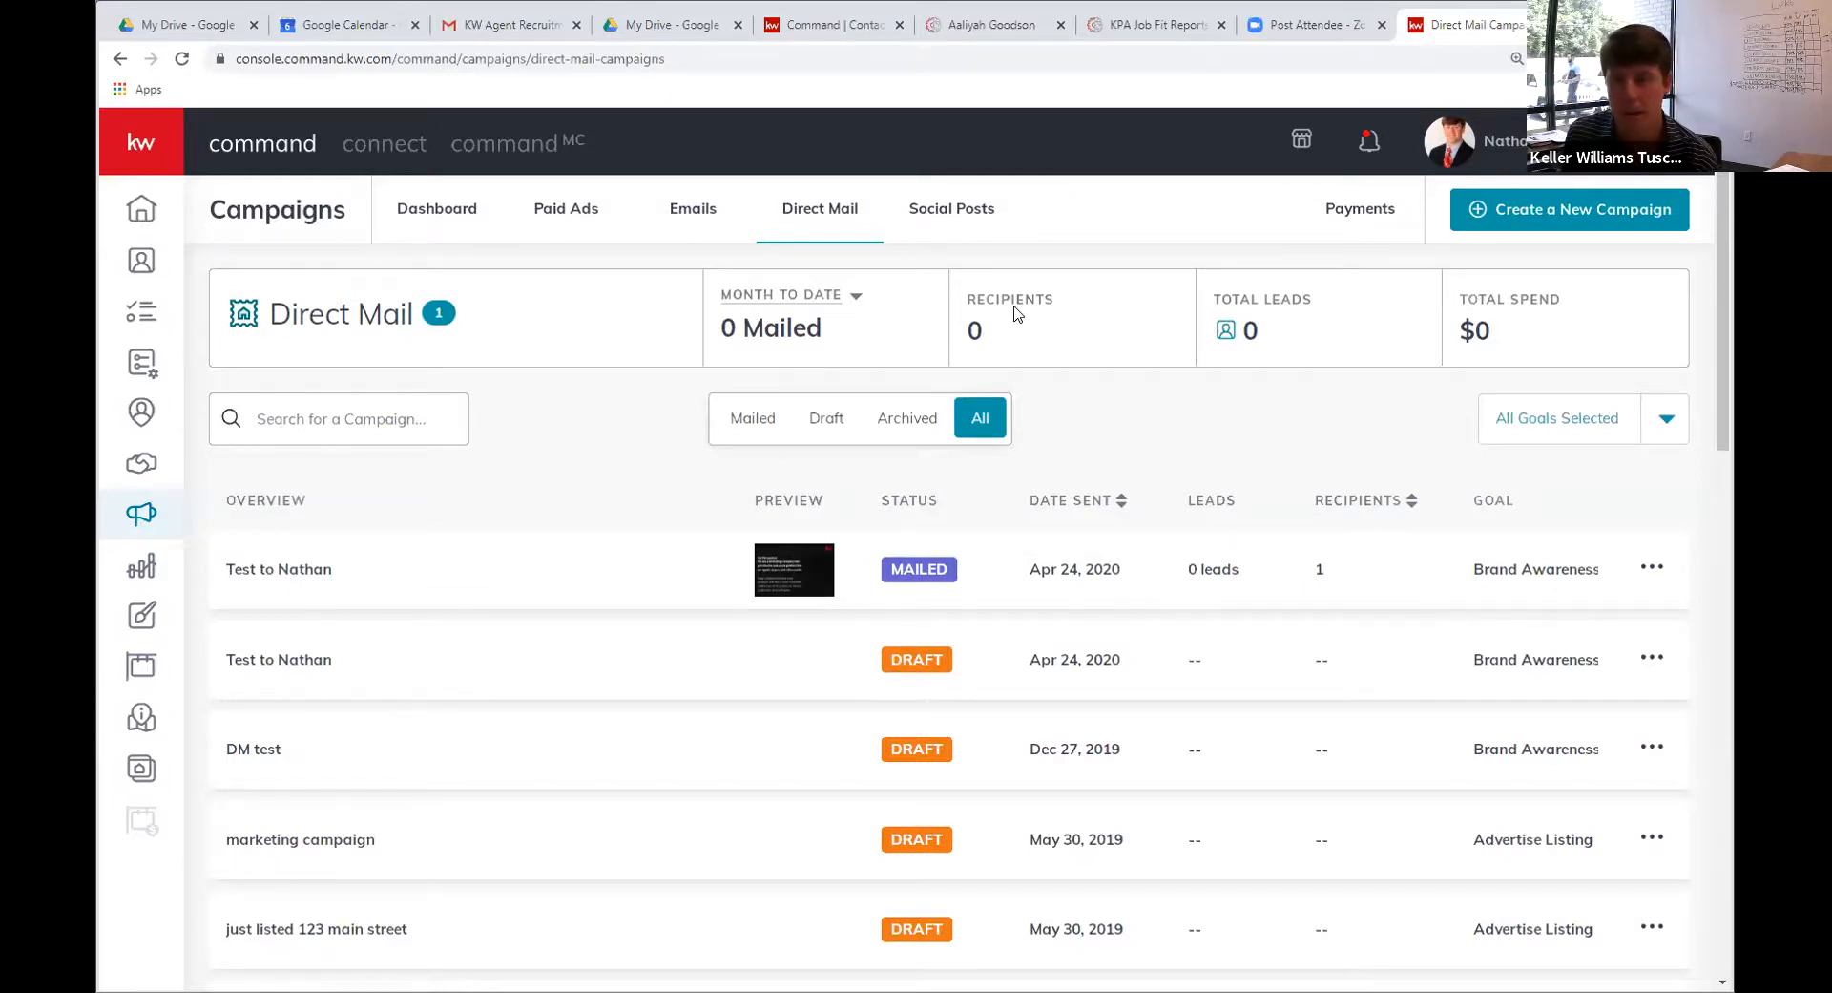
{"action": "left_click", "coordinate": [1654, 568]}
{"action": "left_click", "coordinate": [1546, 569]}
{"action": "left_click", "coordinate": [953, 552]}
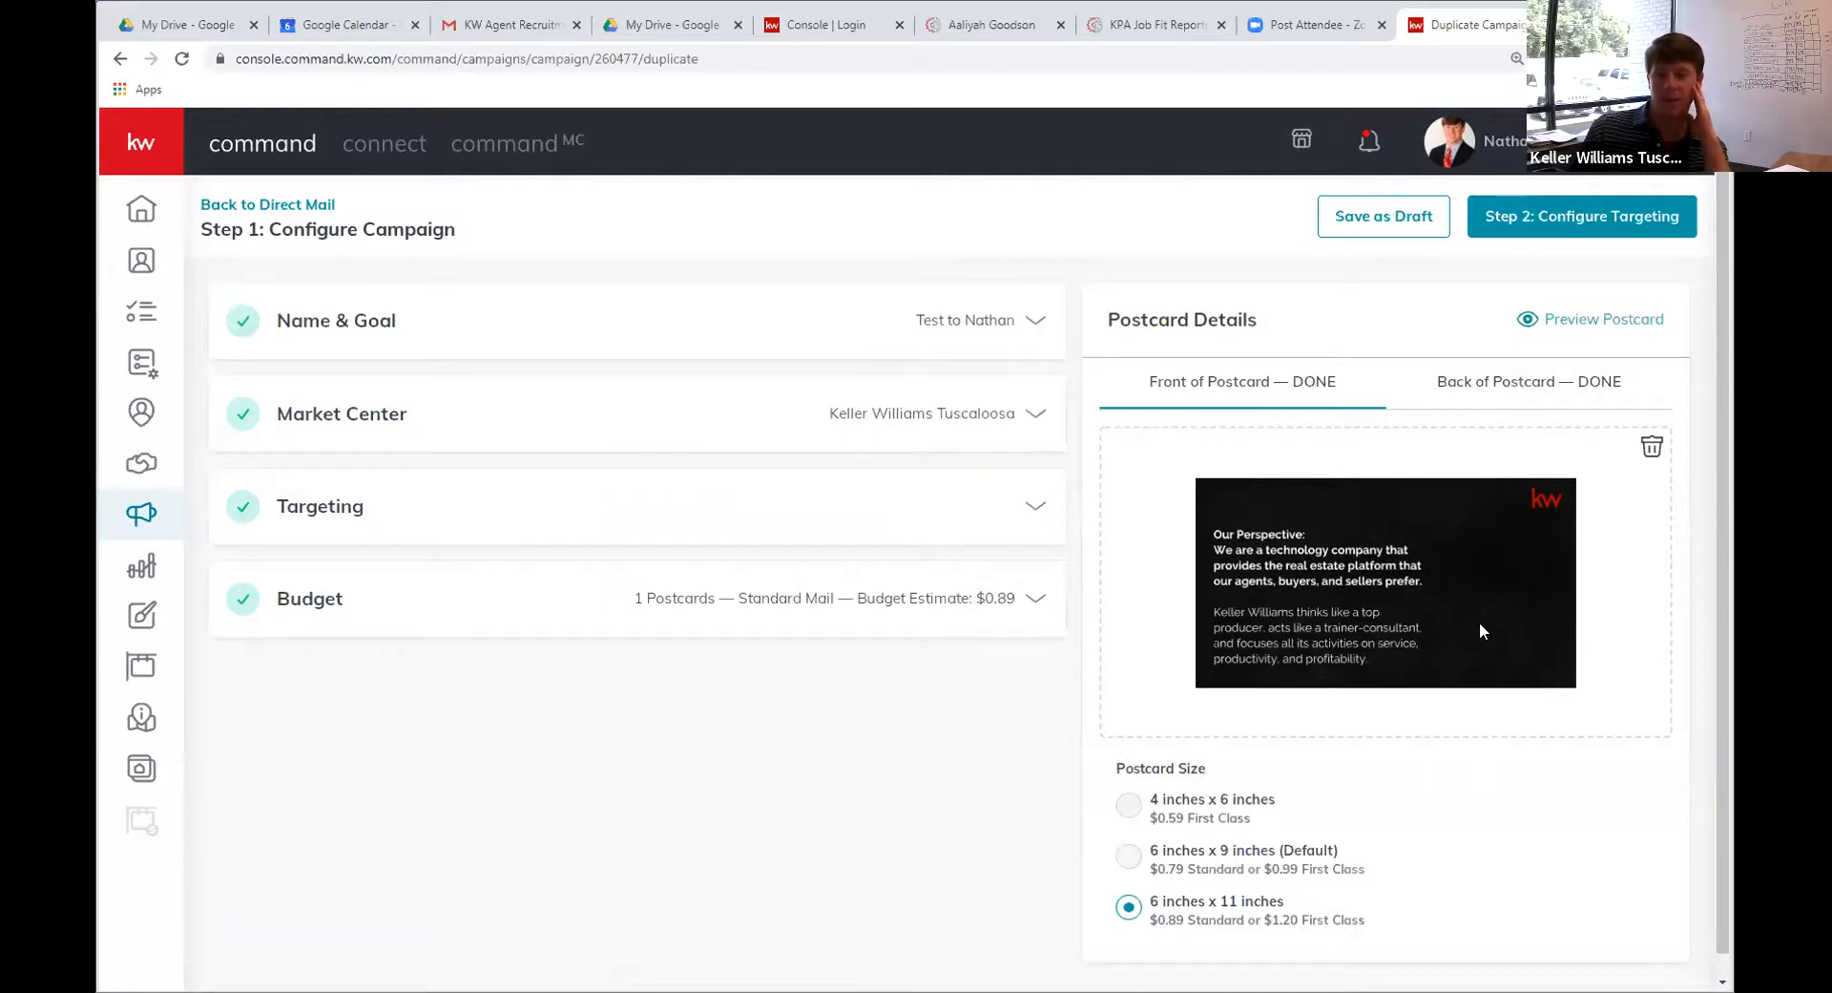
Switch between Back and Front of Postcard to check both 6 x 11 inch sides
{"action": "left_click", "coordinate": [1510, 386]}
{"action": "left_click", "coordinate": [1229, 380]}
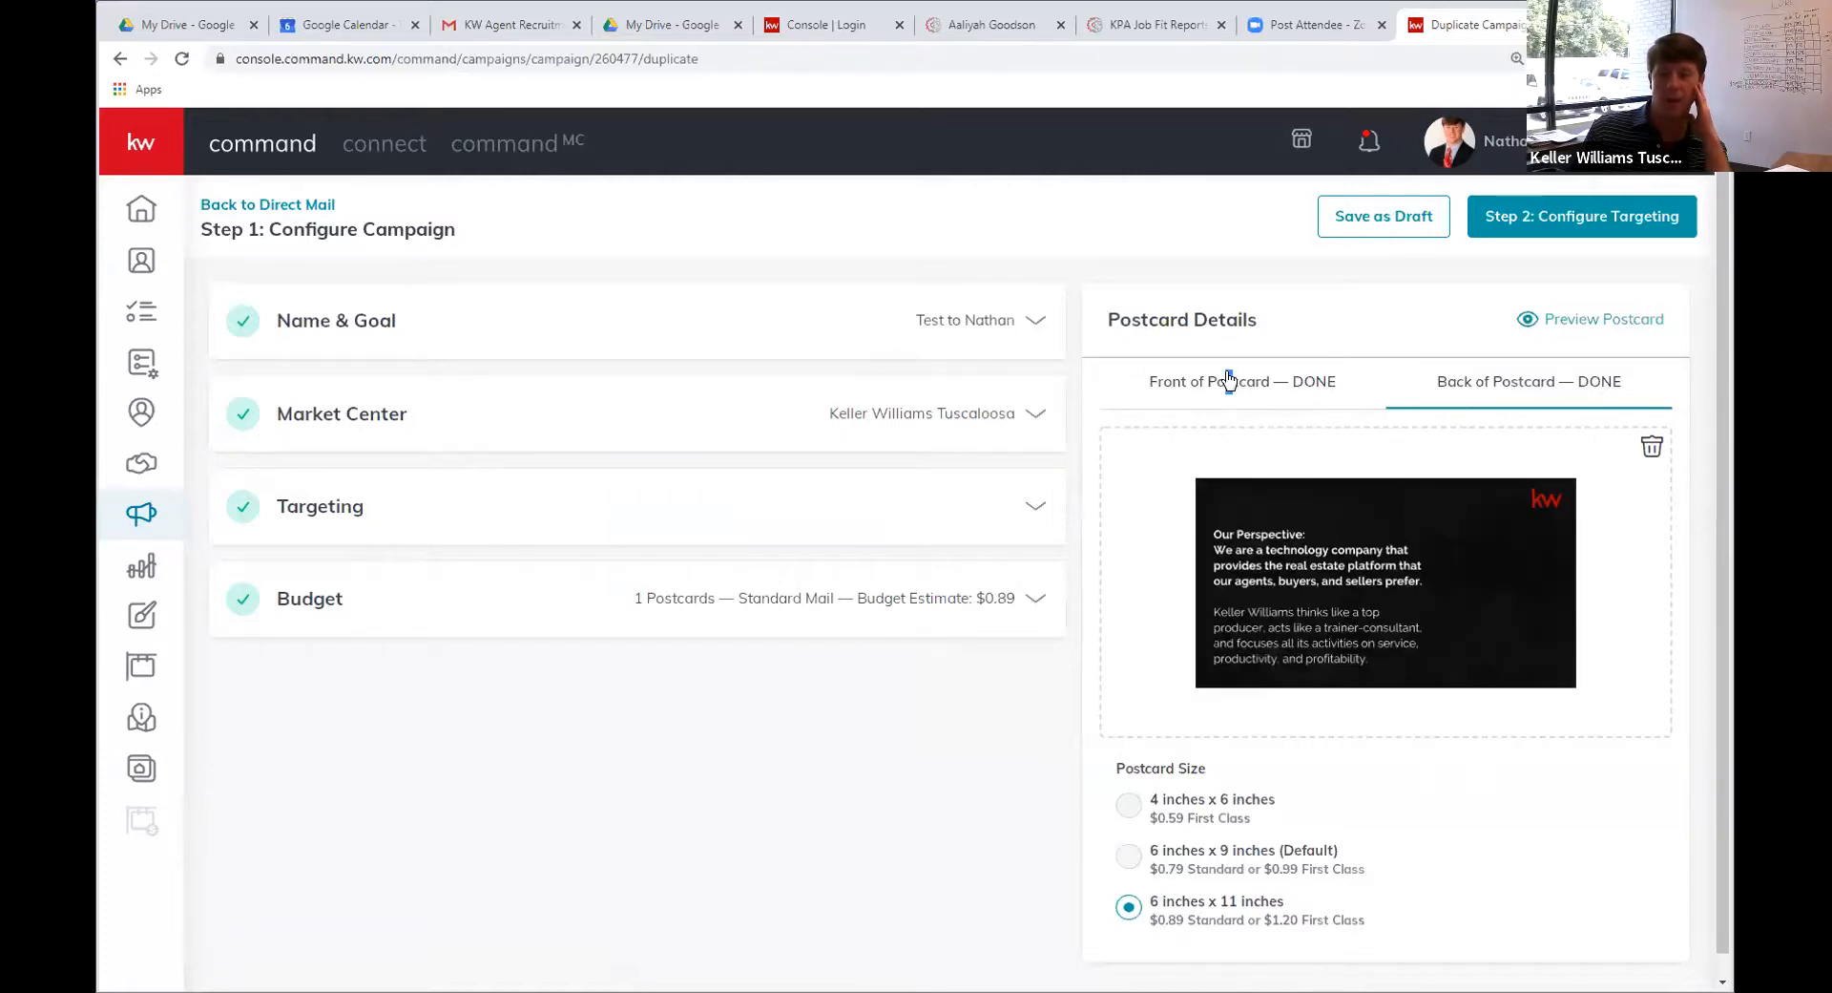
{"action": "left_click", "coordinate": [1544, 382]}
{"action": "left_click", "coordinate": [1260, 393]}
{"action": "left_click", "coordinate": [1506, 386]}
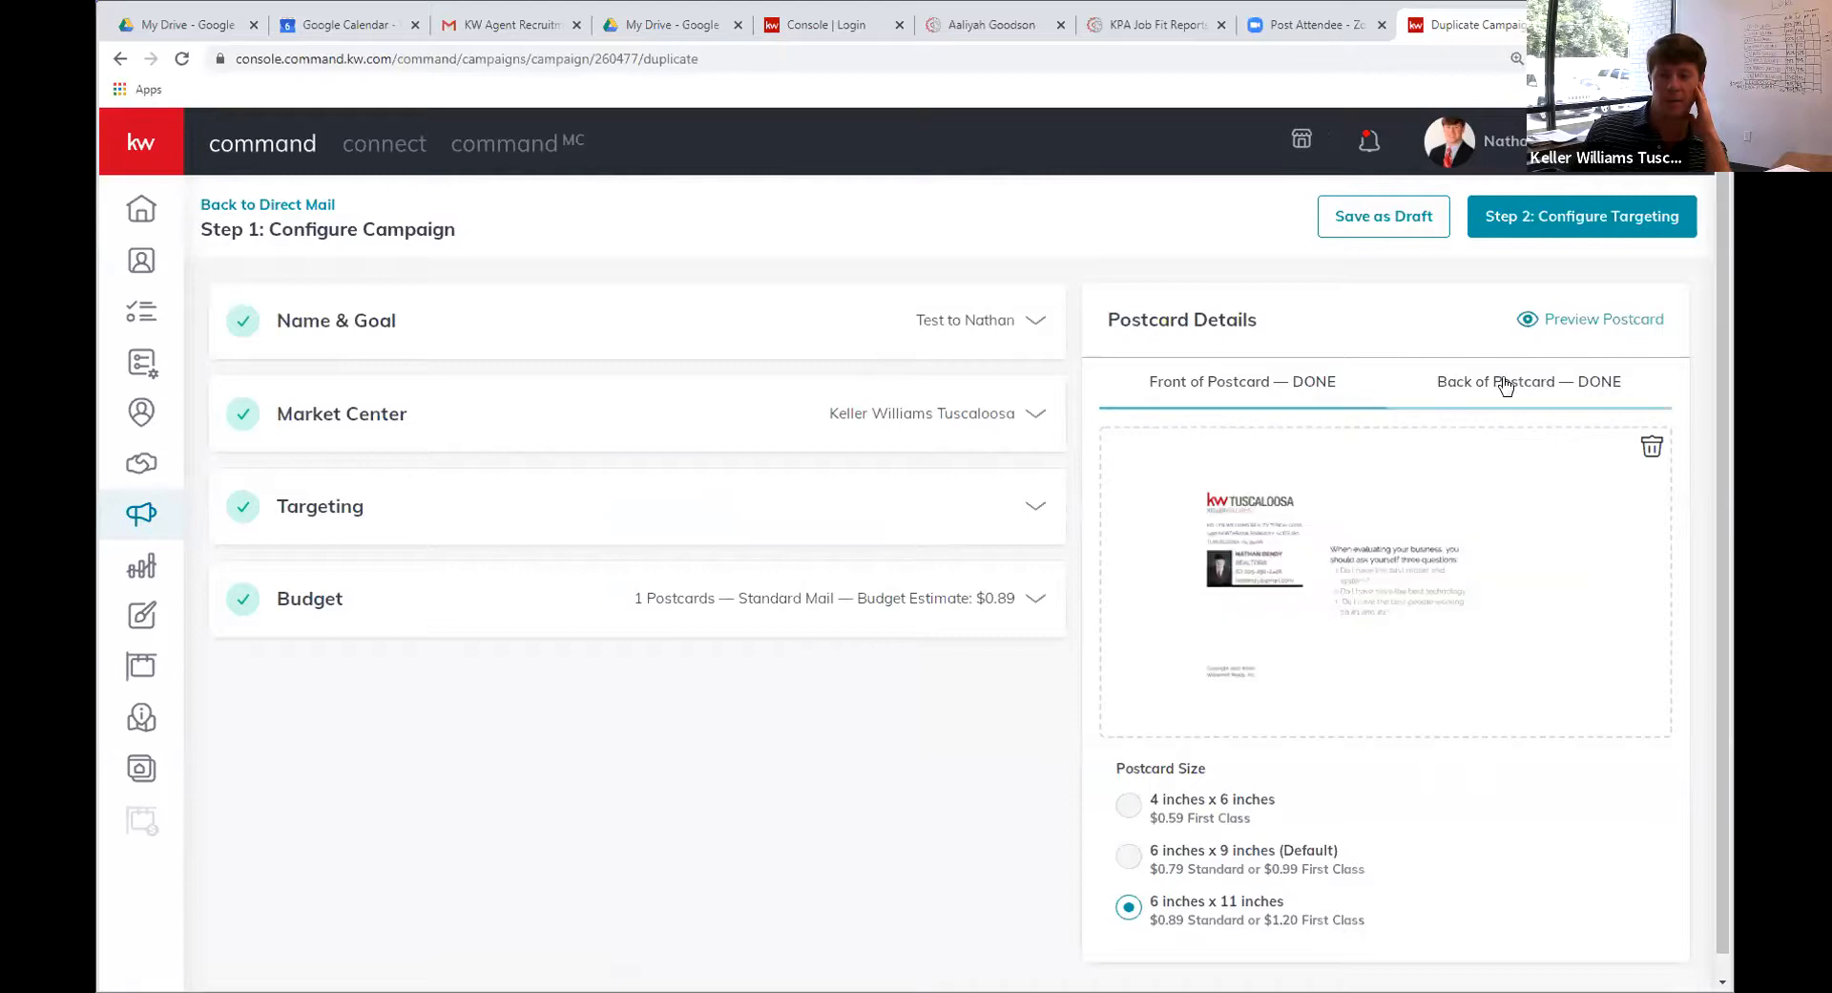
{"action": "left_click", "coordinate": [1241, 382]}
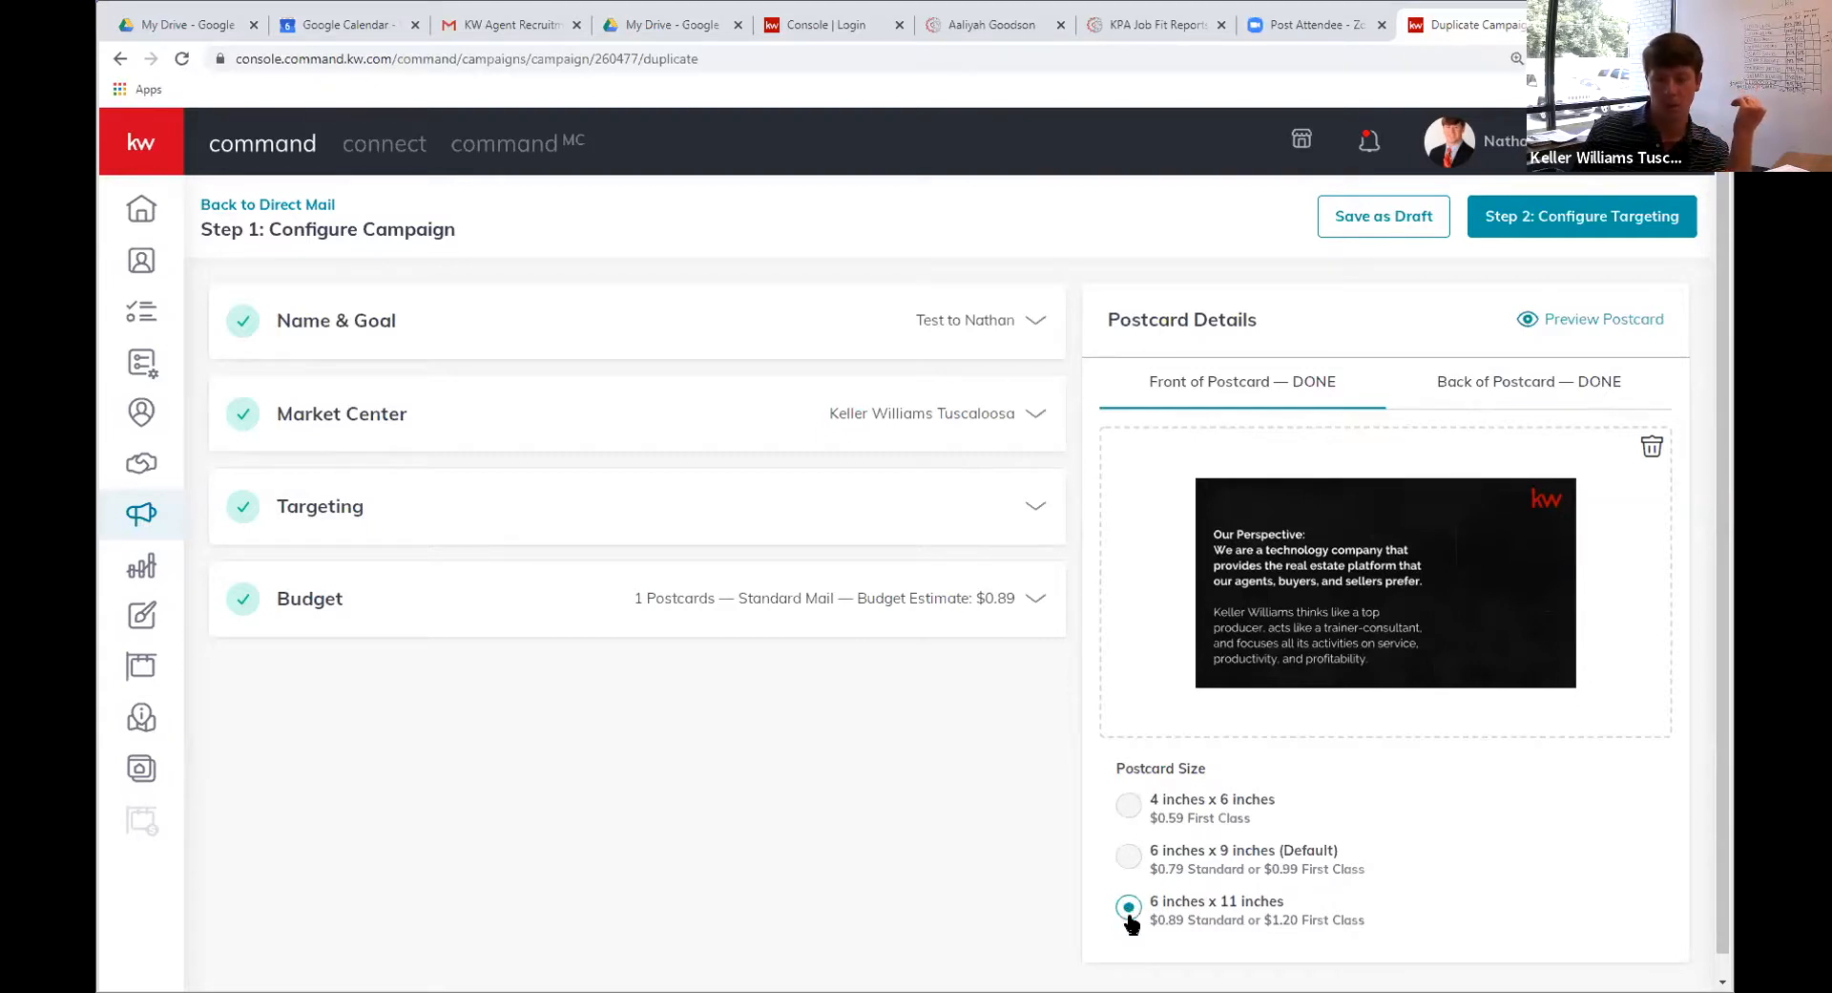
Check the Market Center address and the one-contact database Targeting, then choose Add more contacts
{"action": "left_click", "coordinate": [936, 372]}
{"action": "scroll", "coordinate": [622, 514], "scroll_direction": "down", "scroll_amount": 4}
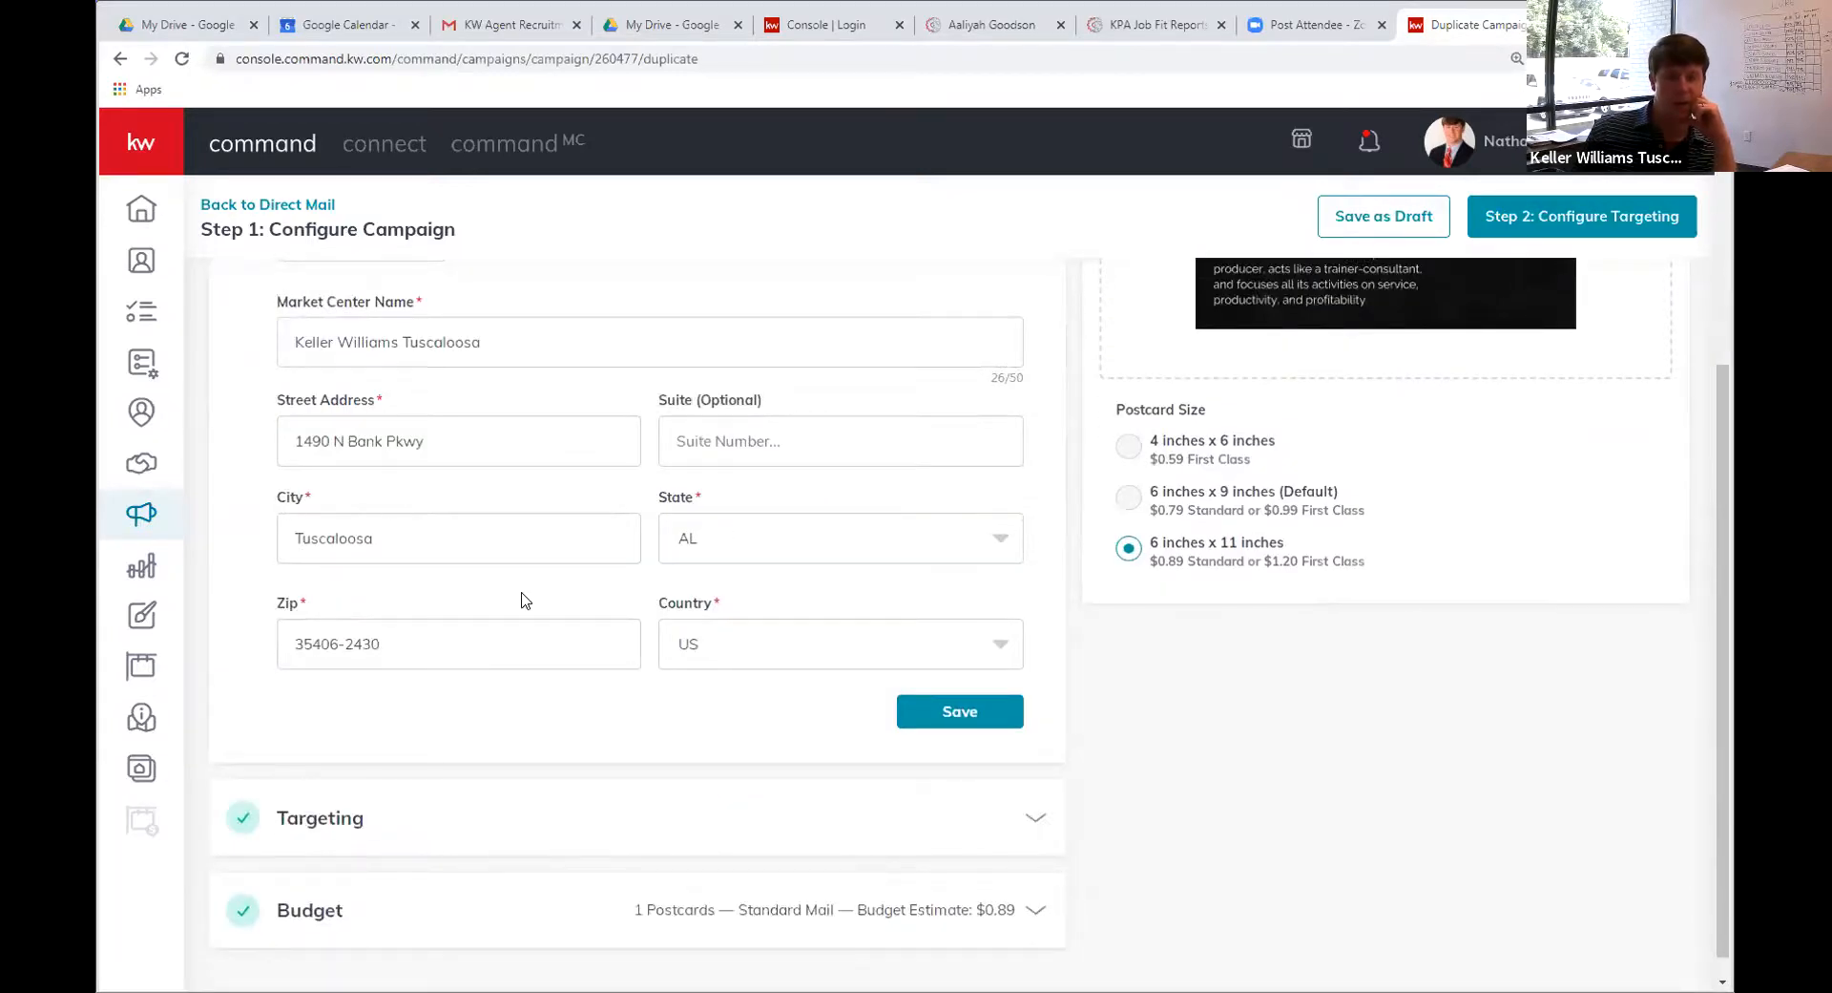
{"action": "scroll", "coordinate": [522, 594], "scroll_direction": "up", "scroll_amount": 4}
{"action": "scroll", "coordinate": [522, 593], "scroll_direction": "down", "scroll_amount": 4}
{"action": "scroll", "coordinate": [522, 594], "scroll_direction": "up", "scroll_amount": 4}
{"action": "scroll", "coordinate": [327, 446], "scroll_direction": "down", "scroll_amount": 2}
{"action": "scroll", "coordinate": [325, 443], "scroll_direction": "down", "scroll_amount": 2}
{"action": "left_click", "coordinate": [361, 791]}
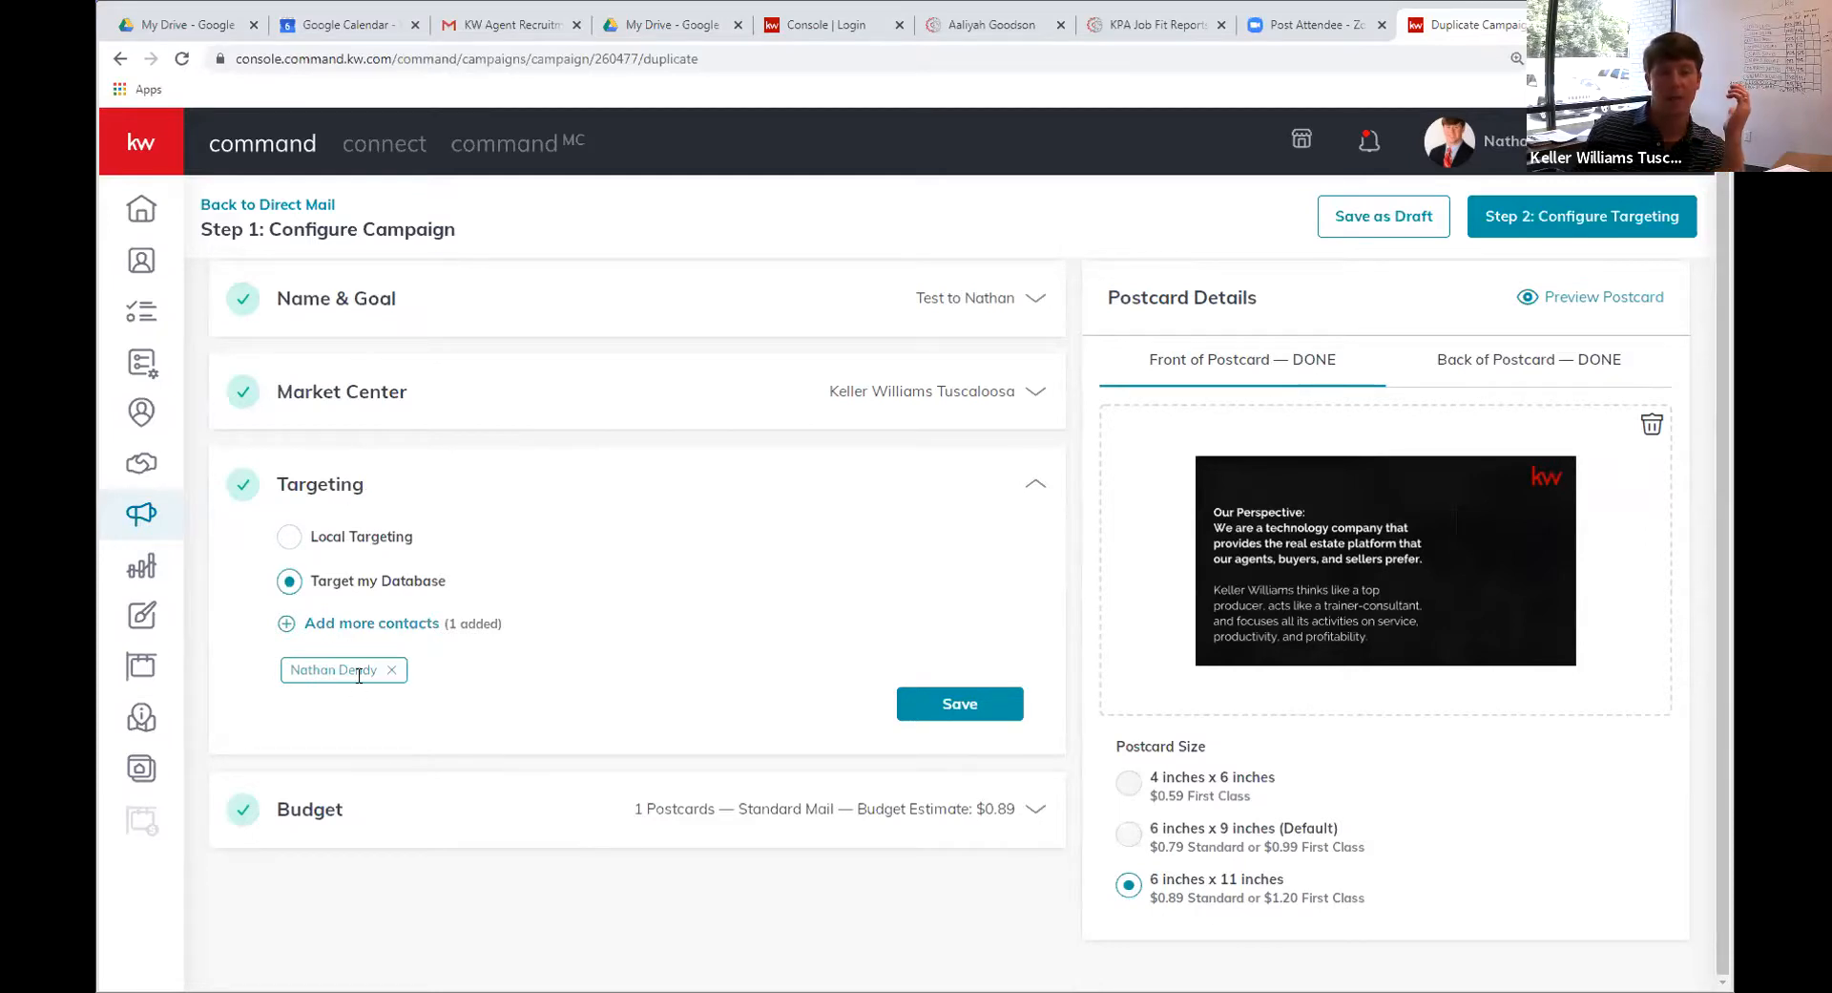
{"action": "left_click", "coordinate": [345, 627]}
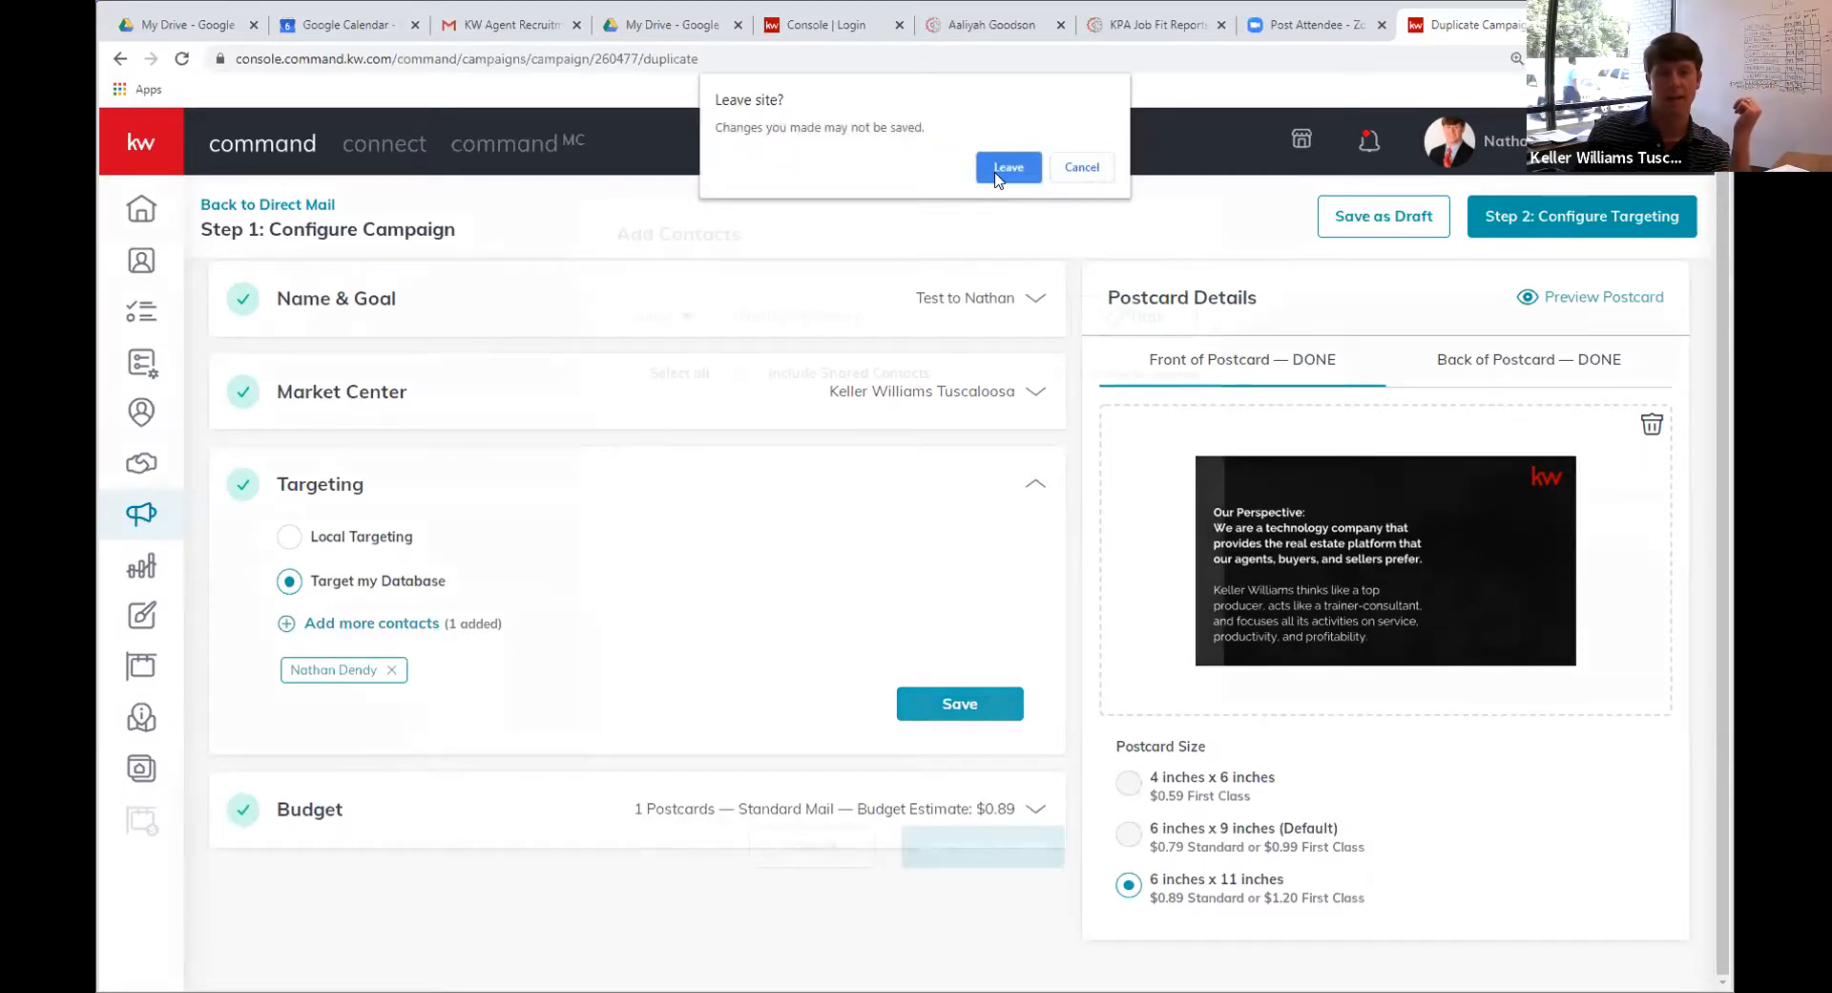
Stay on the page and search the contacts for 'keller williams agents'
{"action": "left_click", "coordinate": [1080, 169]}
{"action": "left_click", "coordinate": [1082, 201]}
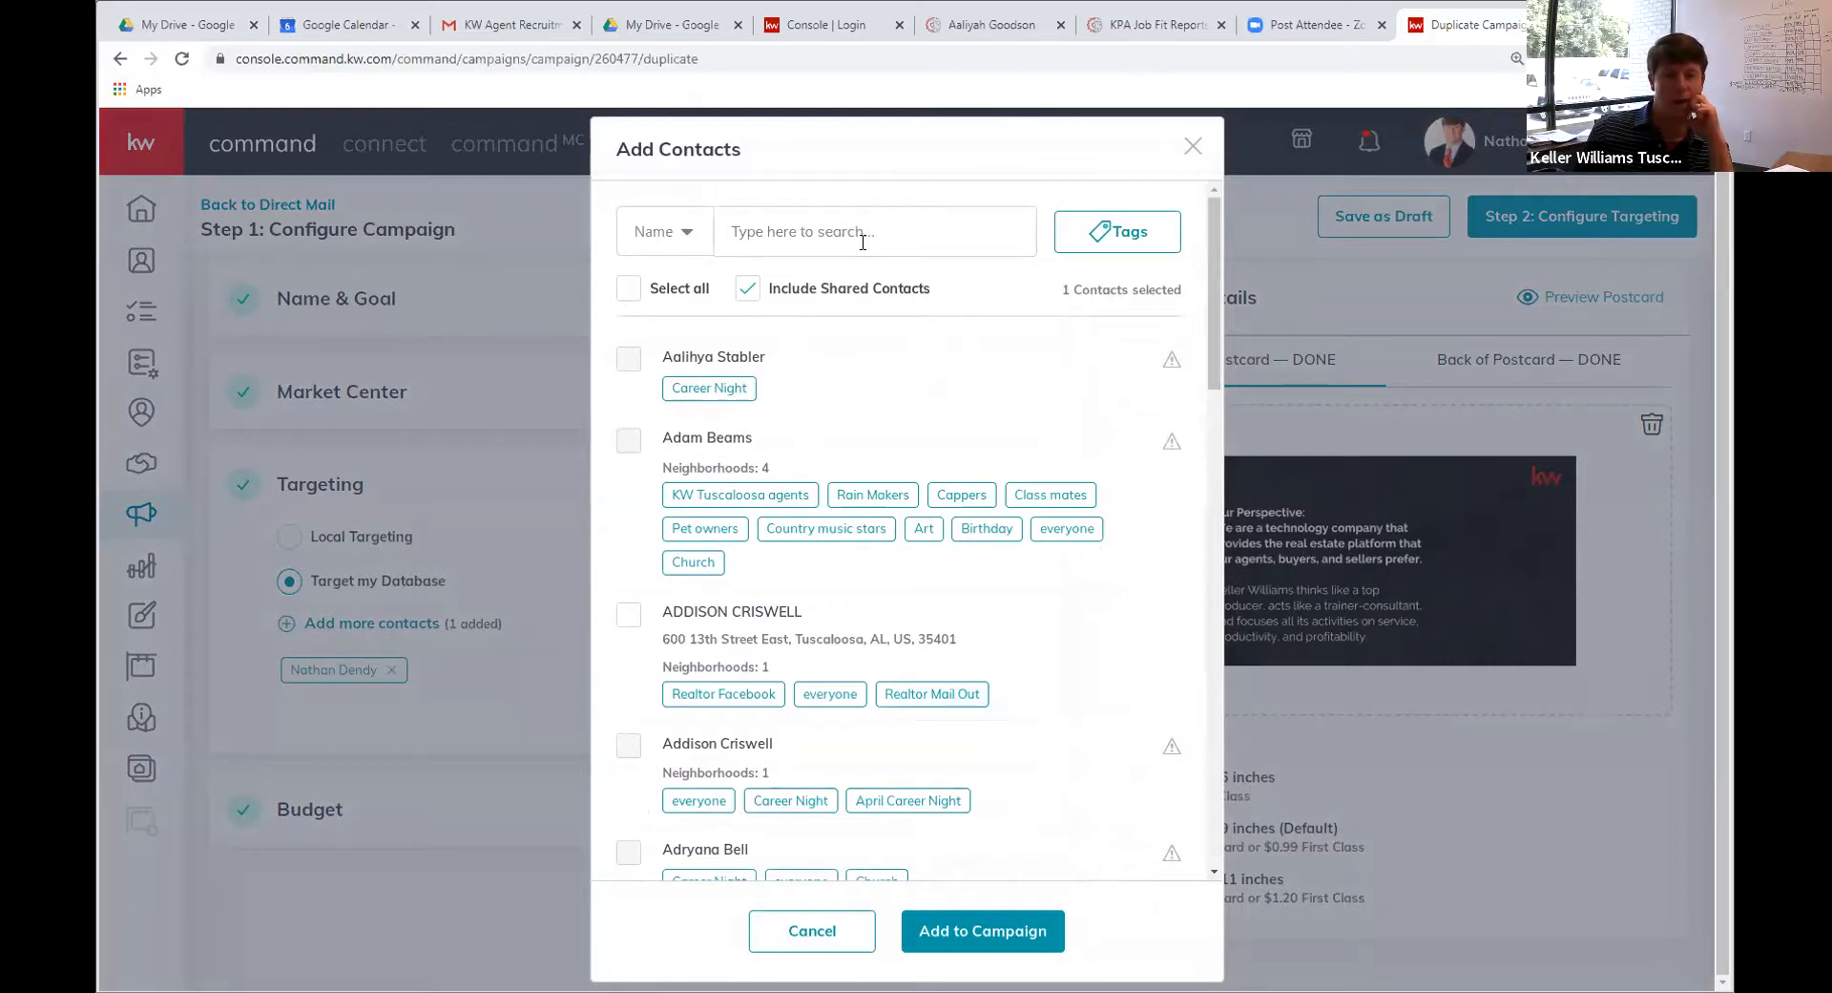
{"action": "left_click", "coordinate": [1096, 245]}
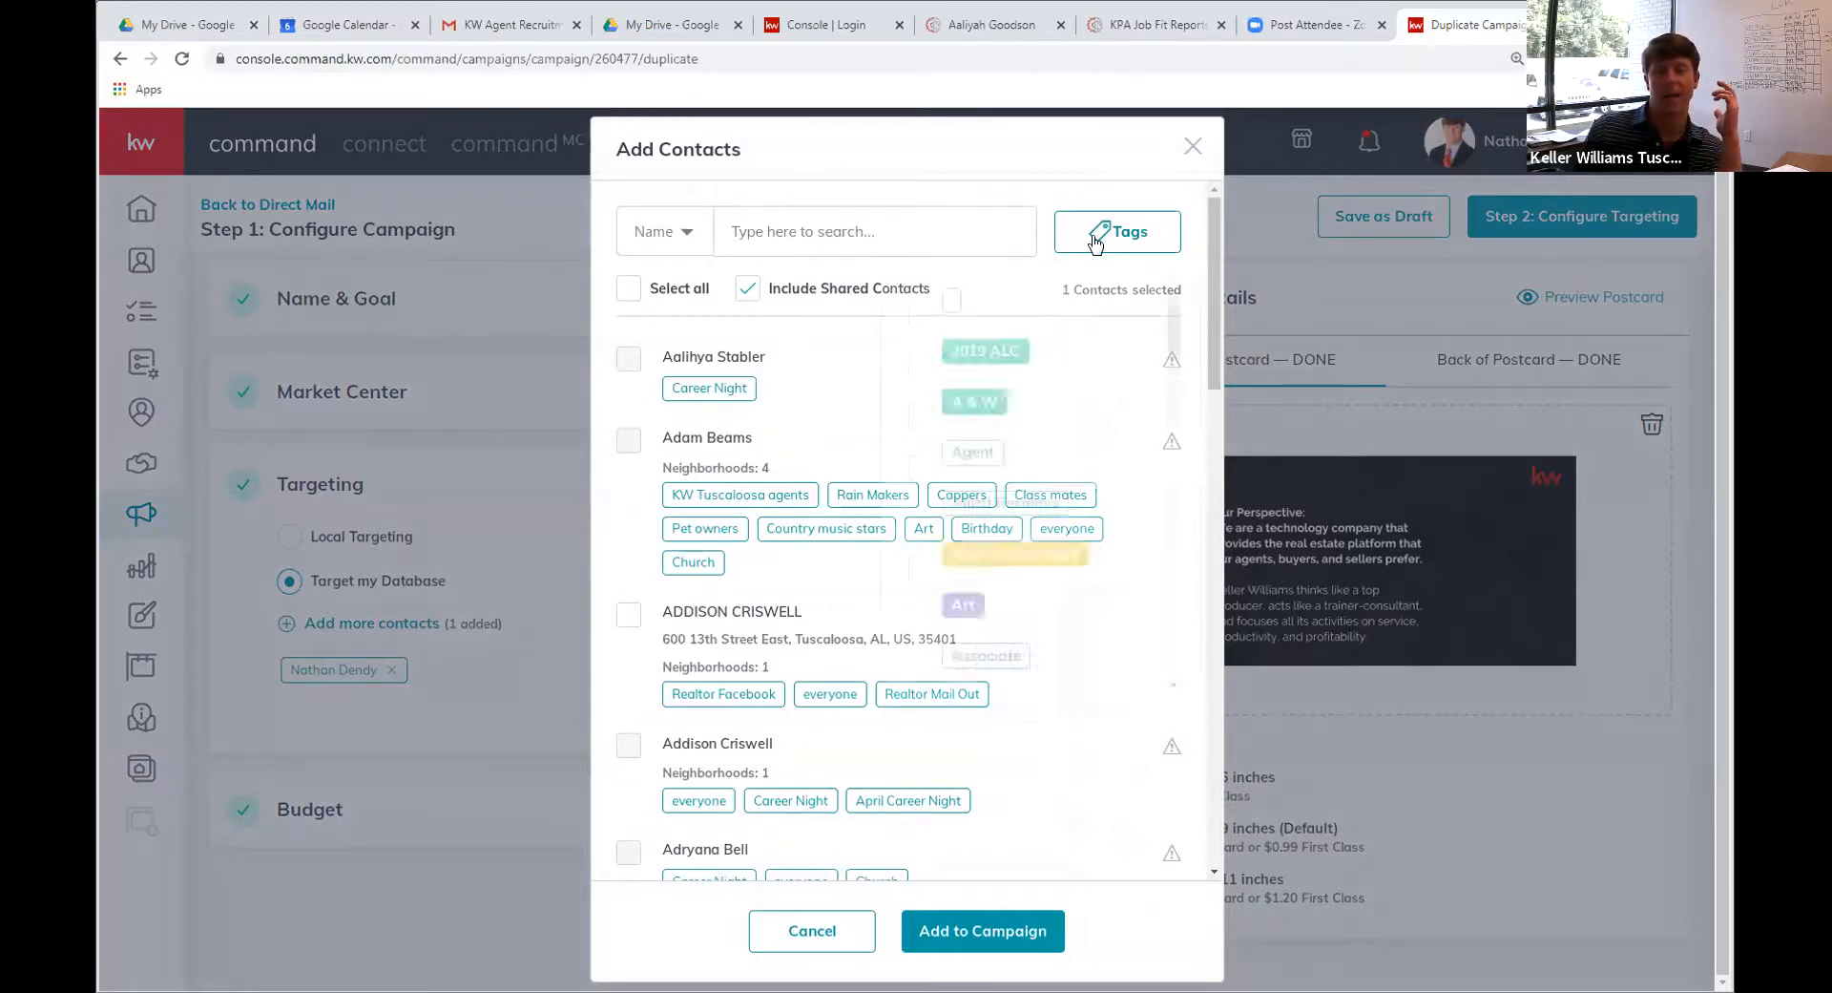
{"action": "left_click", "coordinate": [939, 237]}
{"action": "left_click", "coordinate": [1146, 233]}
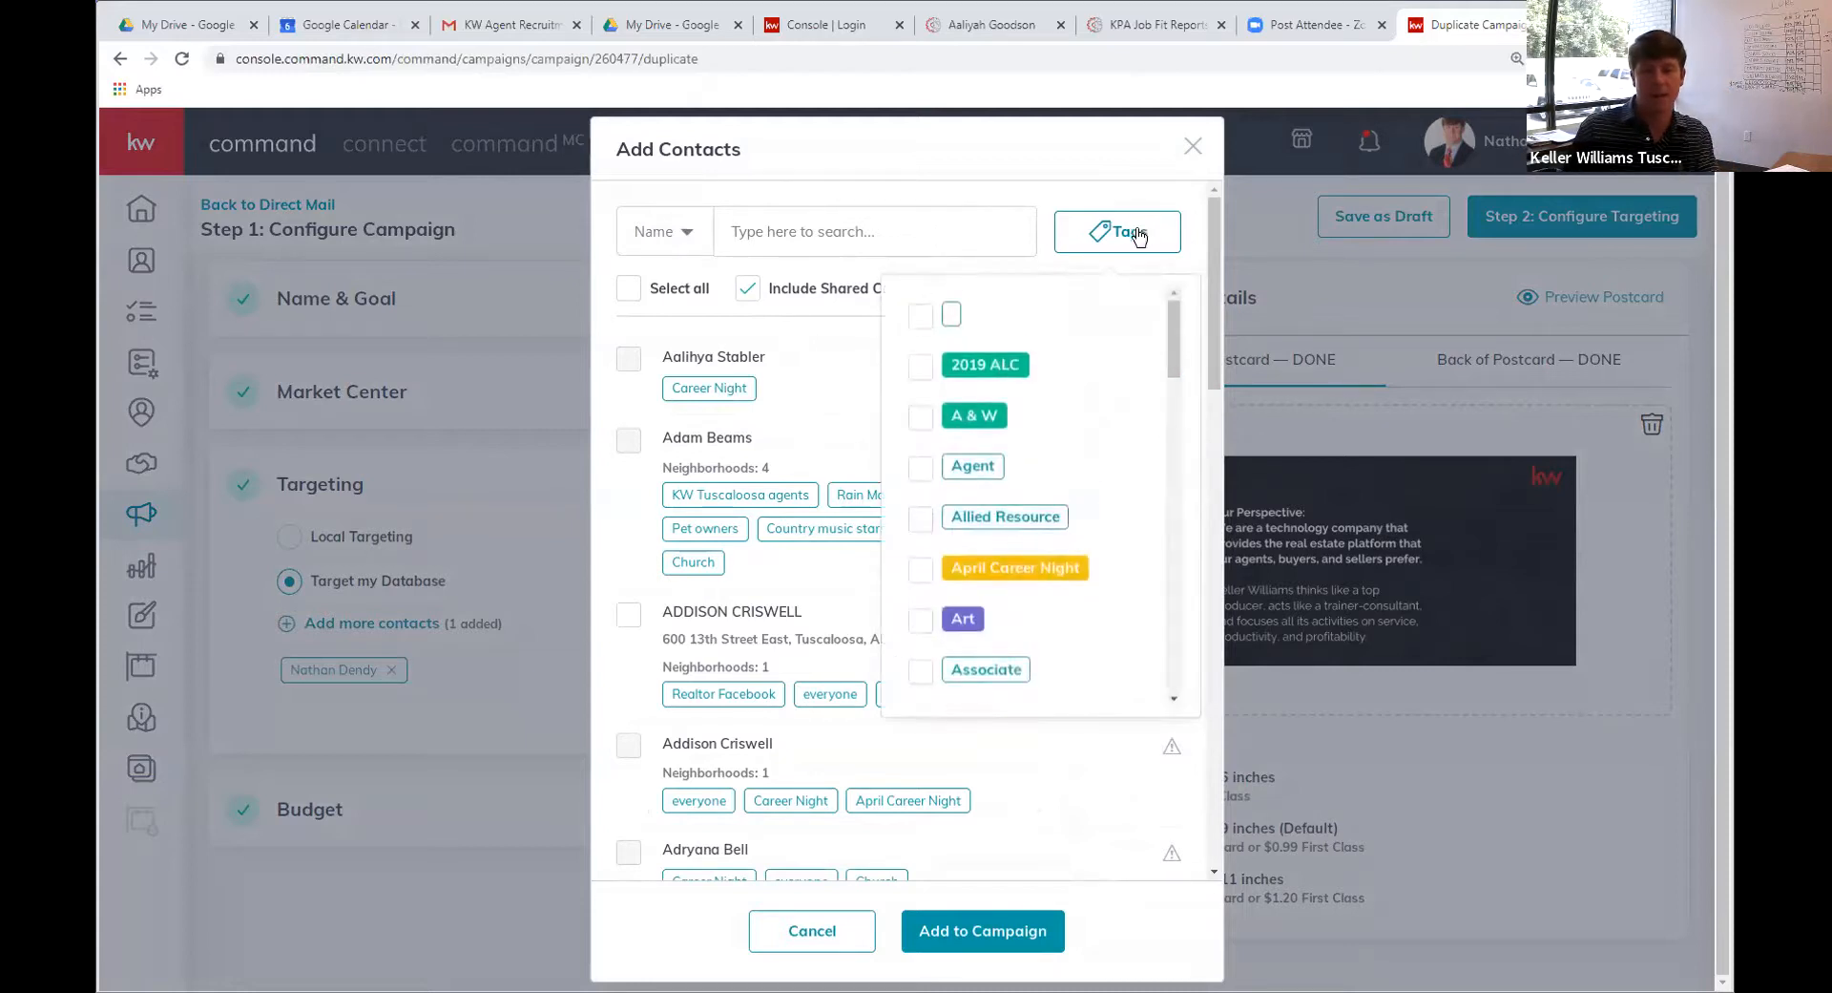
{"action": "left_click", "coordinate": [877, 234]}
{"action": "type", "text": "keller willi"}
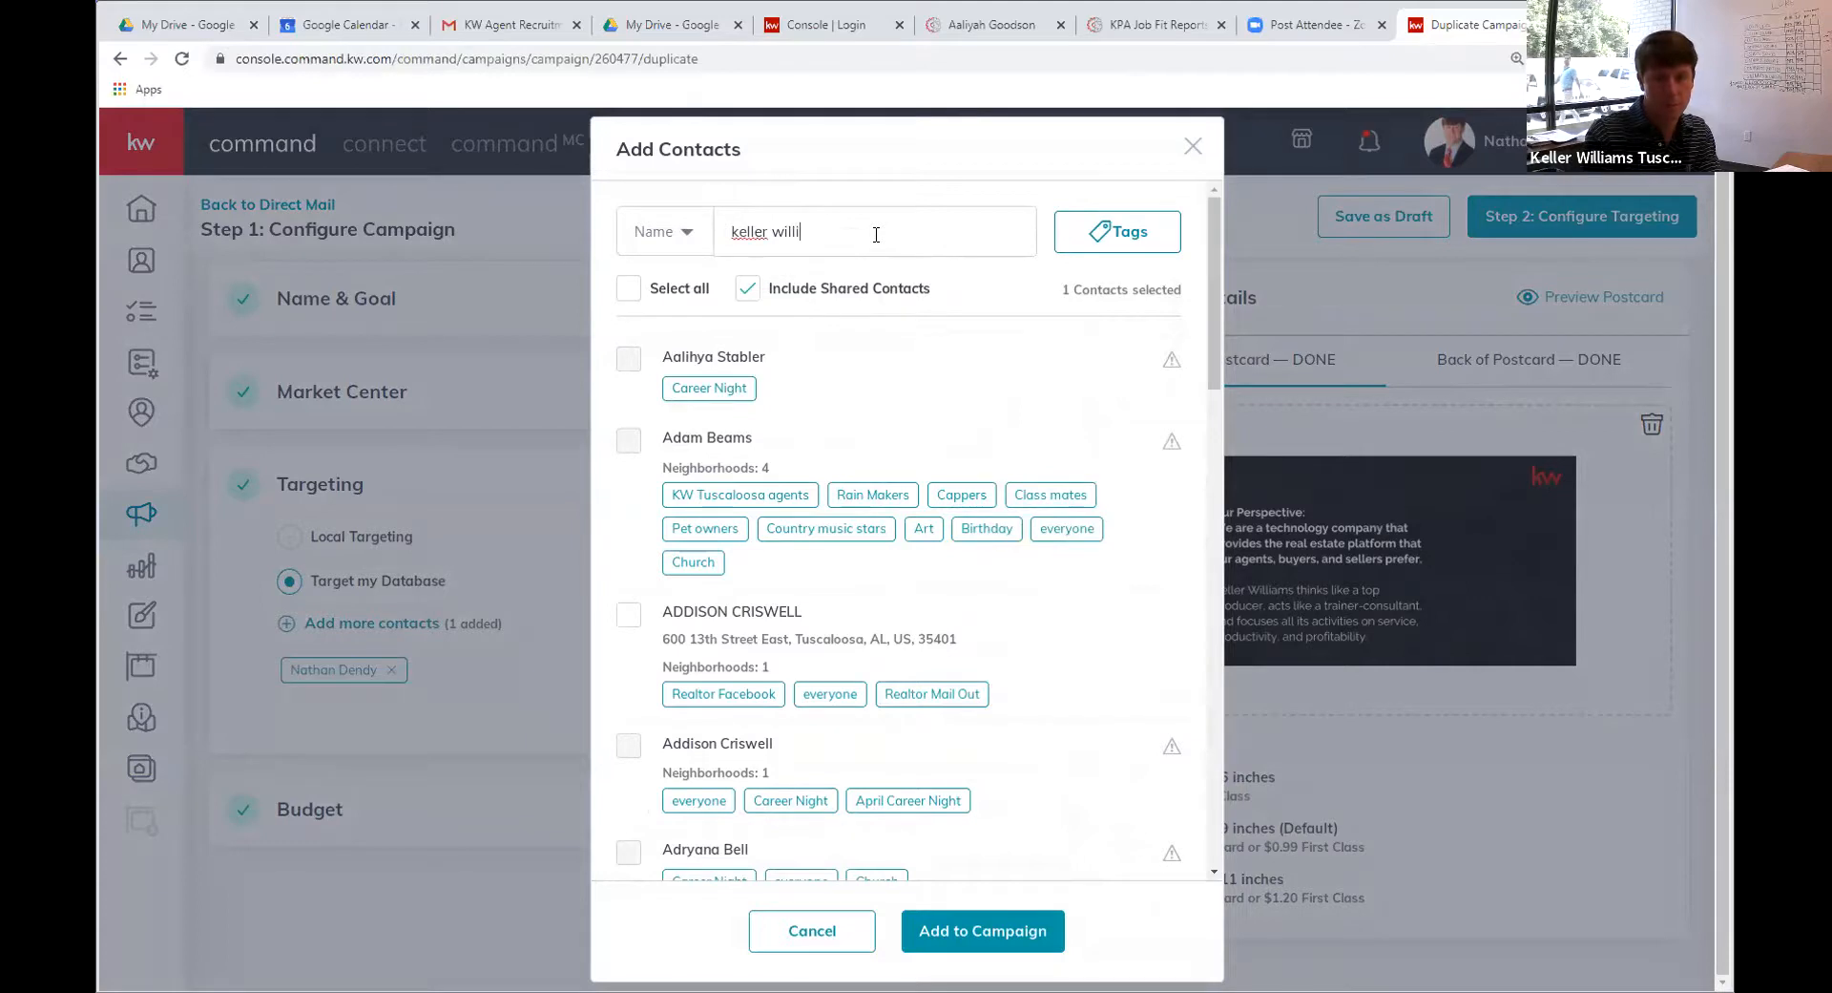
{"action": "type", "text": "ams a"}
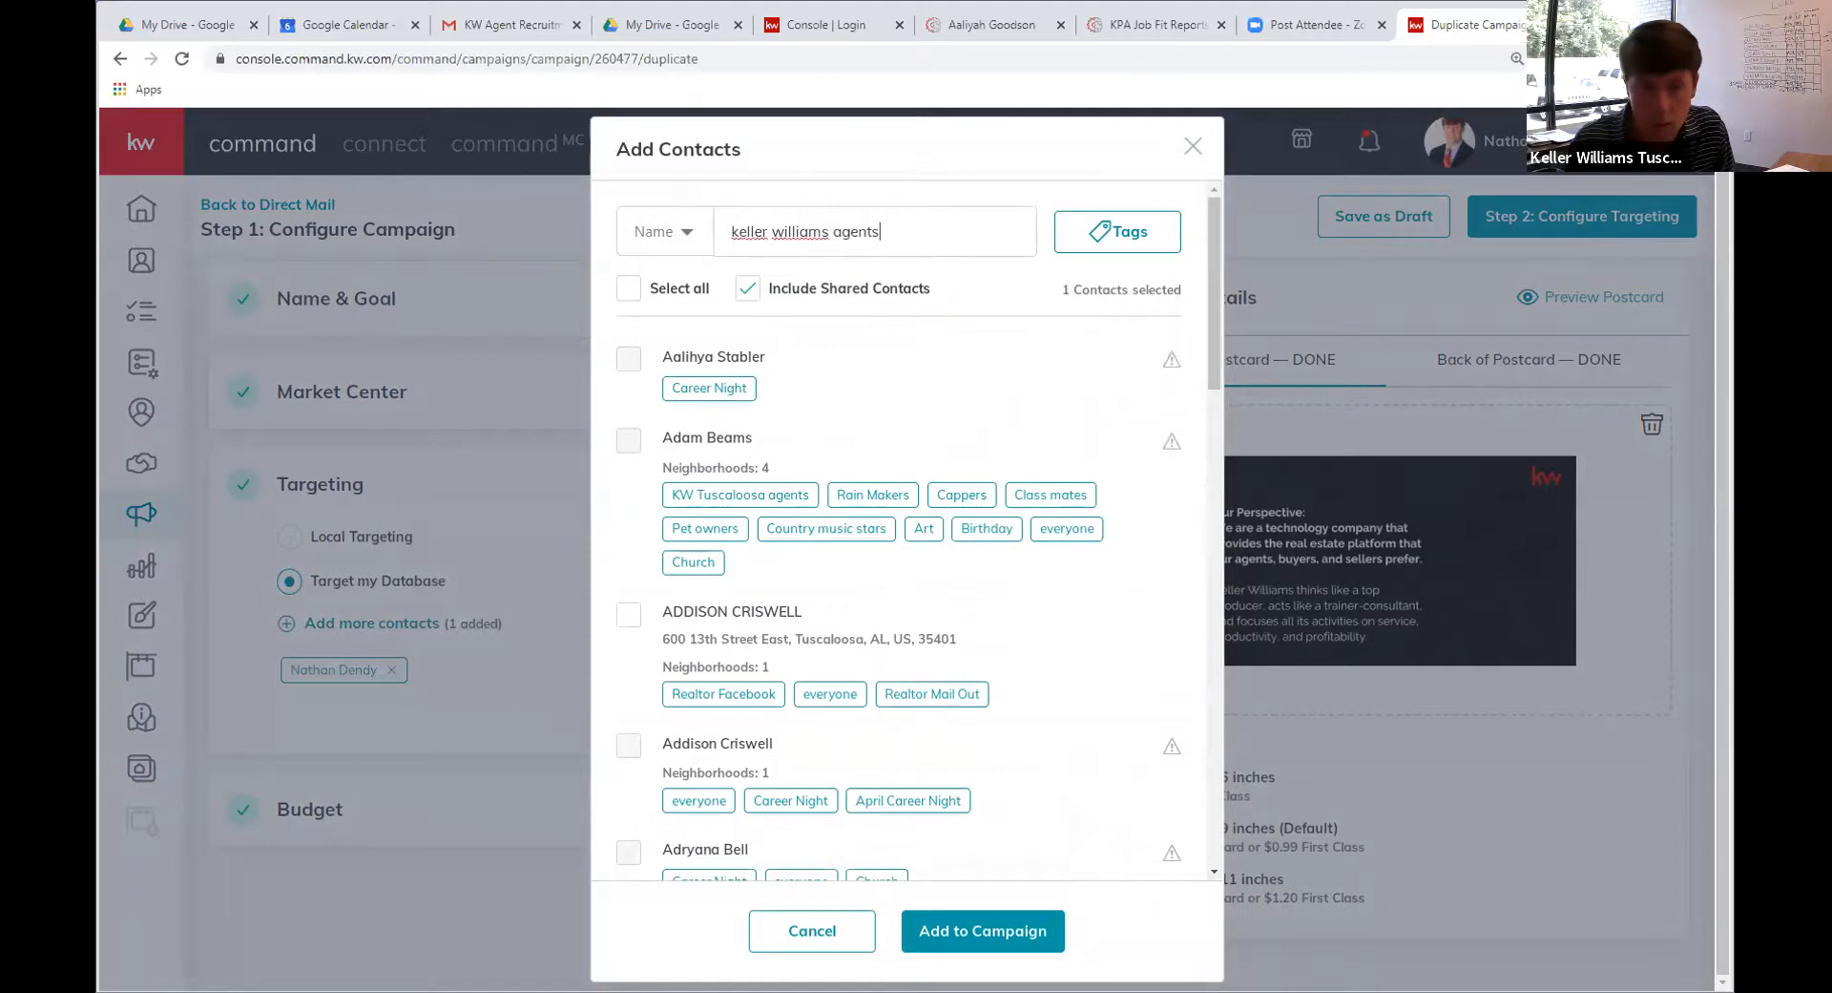
{"action": "type", "text": "gents"}
{"action": "key", "text": "Return"}
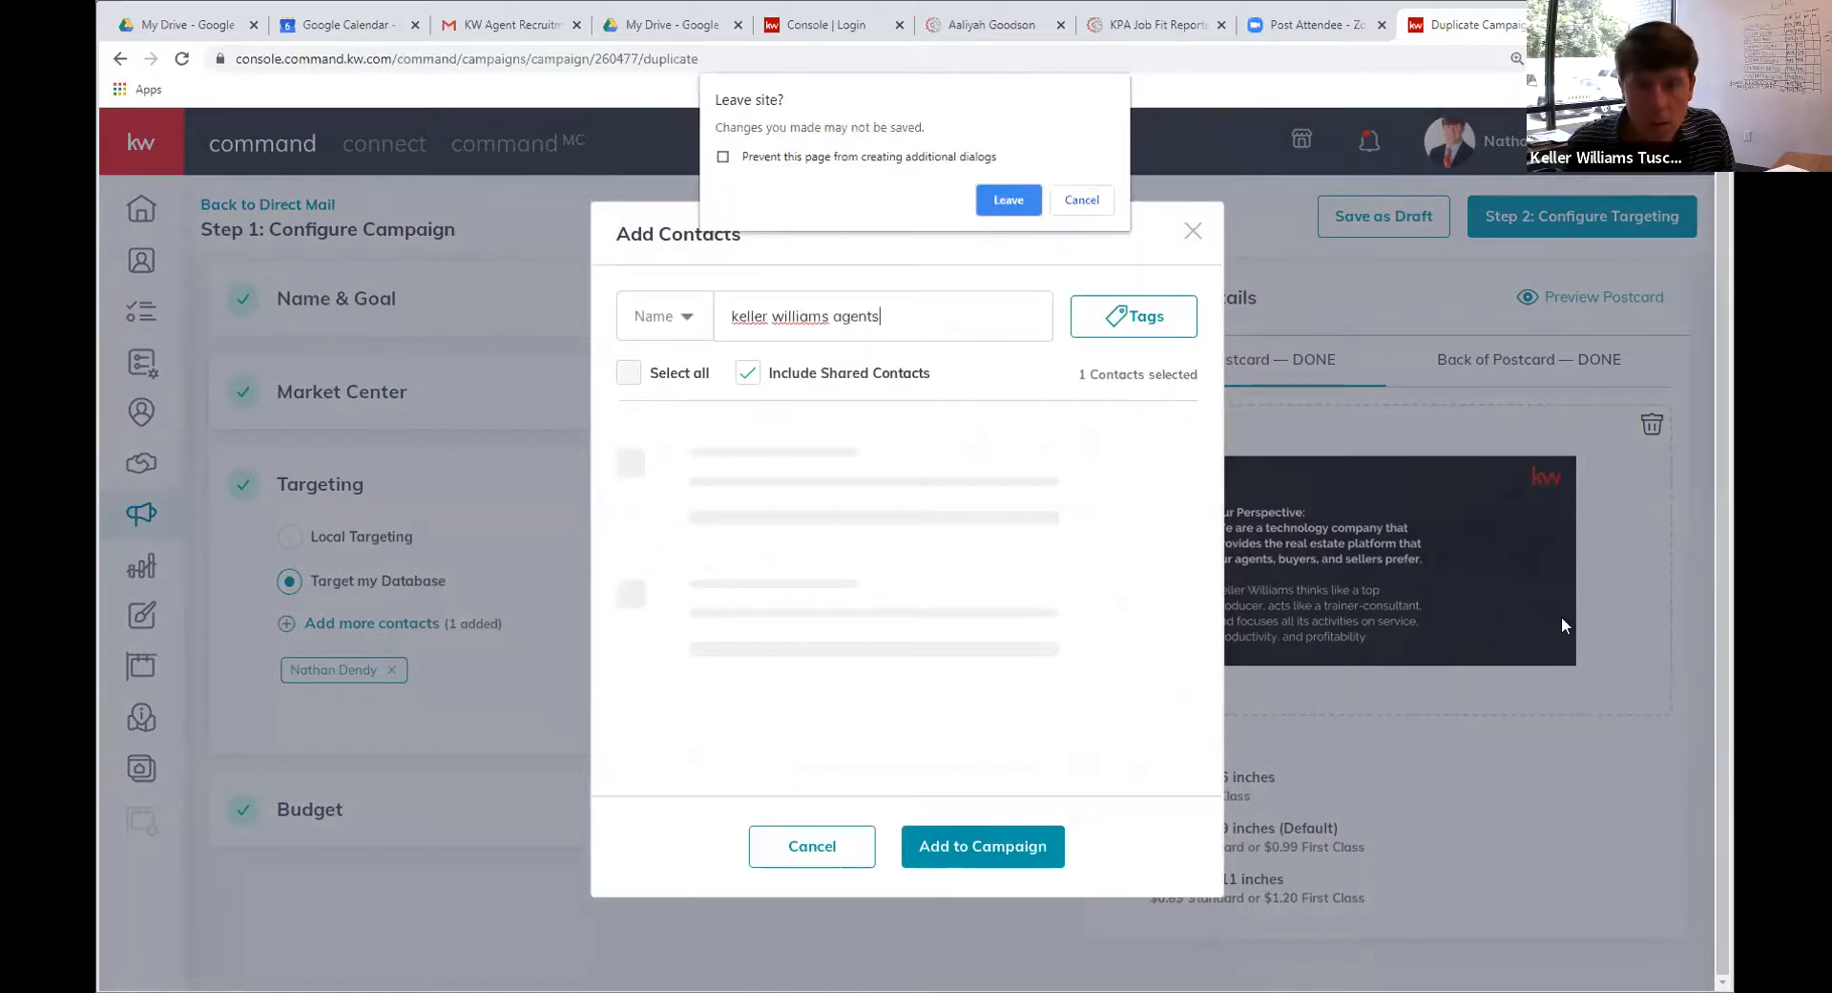
Add contacts tagged KW Tuscaloosa agents to the campaign, then leave the site
{"action": "key", "text": "Escape"}
{"action": "left_click", "coordinate": [1112, 329]}
{"action": "scroll", "coordinate": [959, 582], "scroll_direction": "down", "scroll_amount": 2}
{"action": "scroll", "coordinate": [959, 582], "scroll_direction": "down", "scroll_amount": 10}
{"action": "scroll", "coordinate": [973, 553], "scroll_direction": "up", "scroll_amount": 5}
{"action": "scroll", "coordinate": [978, 542], "scroll_direction": "down", "scroll_amount": 3}
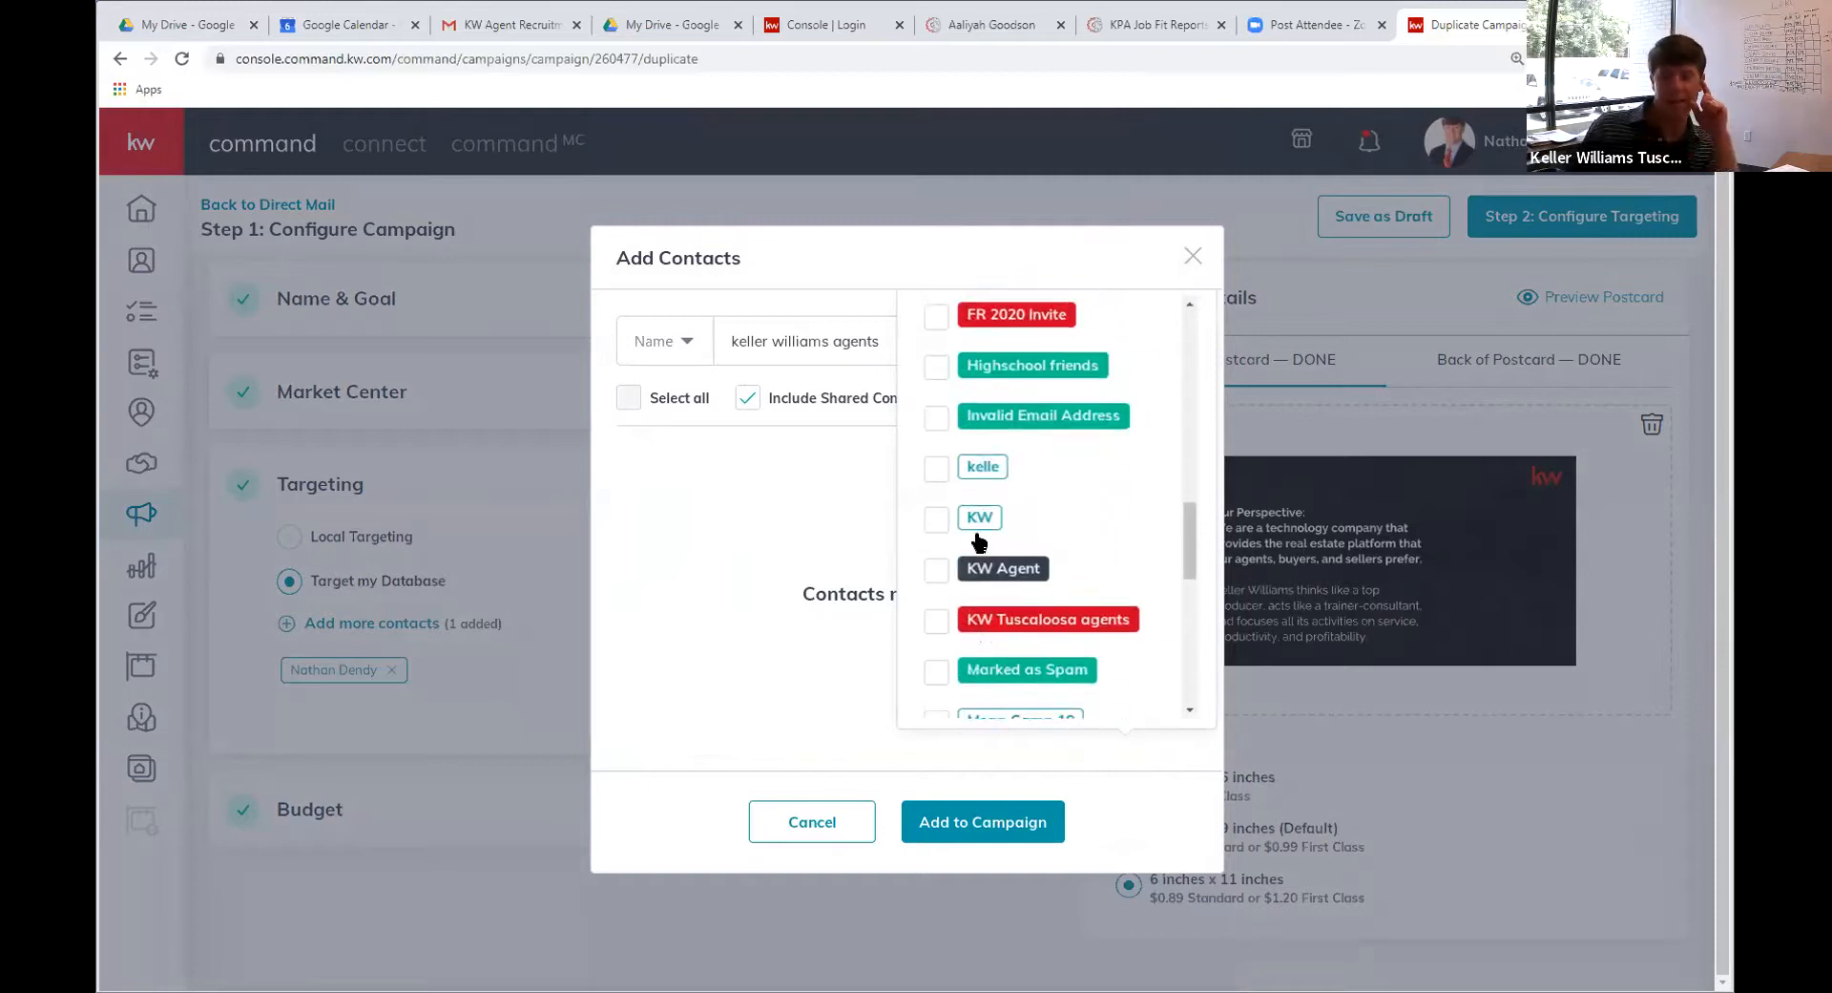
{"action": "left_click", "coordinate": [937, 621]}
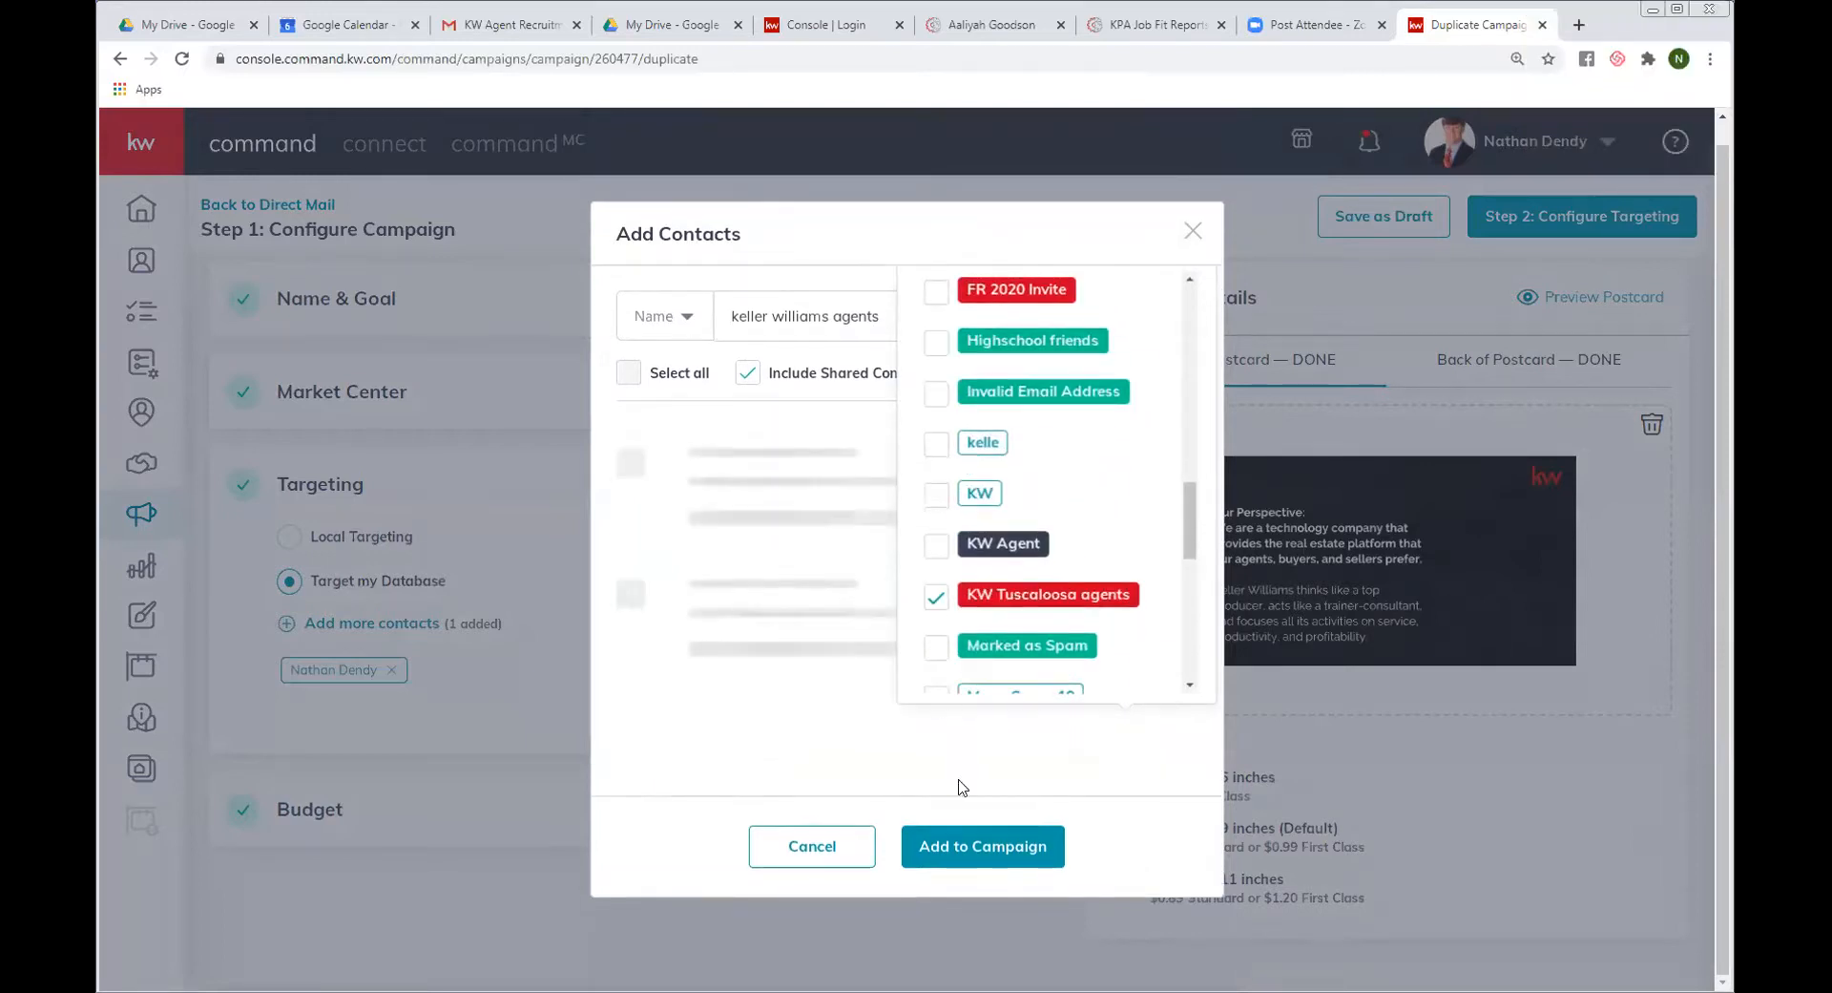
{"action": "left_click", "coordinate": [962, 847]}
{"action": "left_click", "coordinate": [1004, 202]}
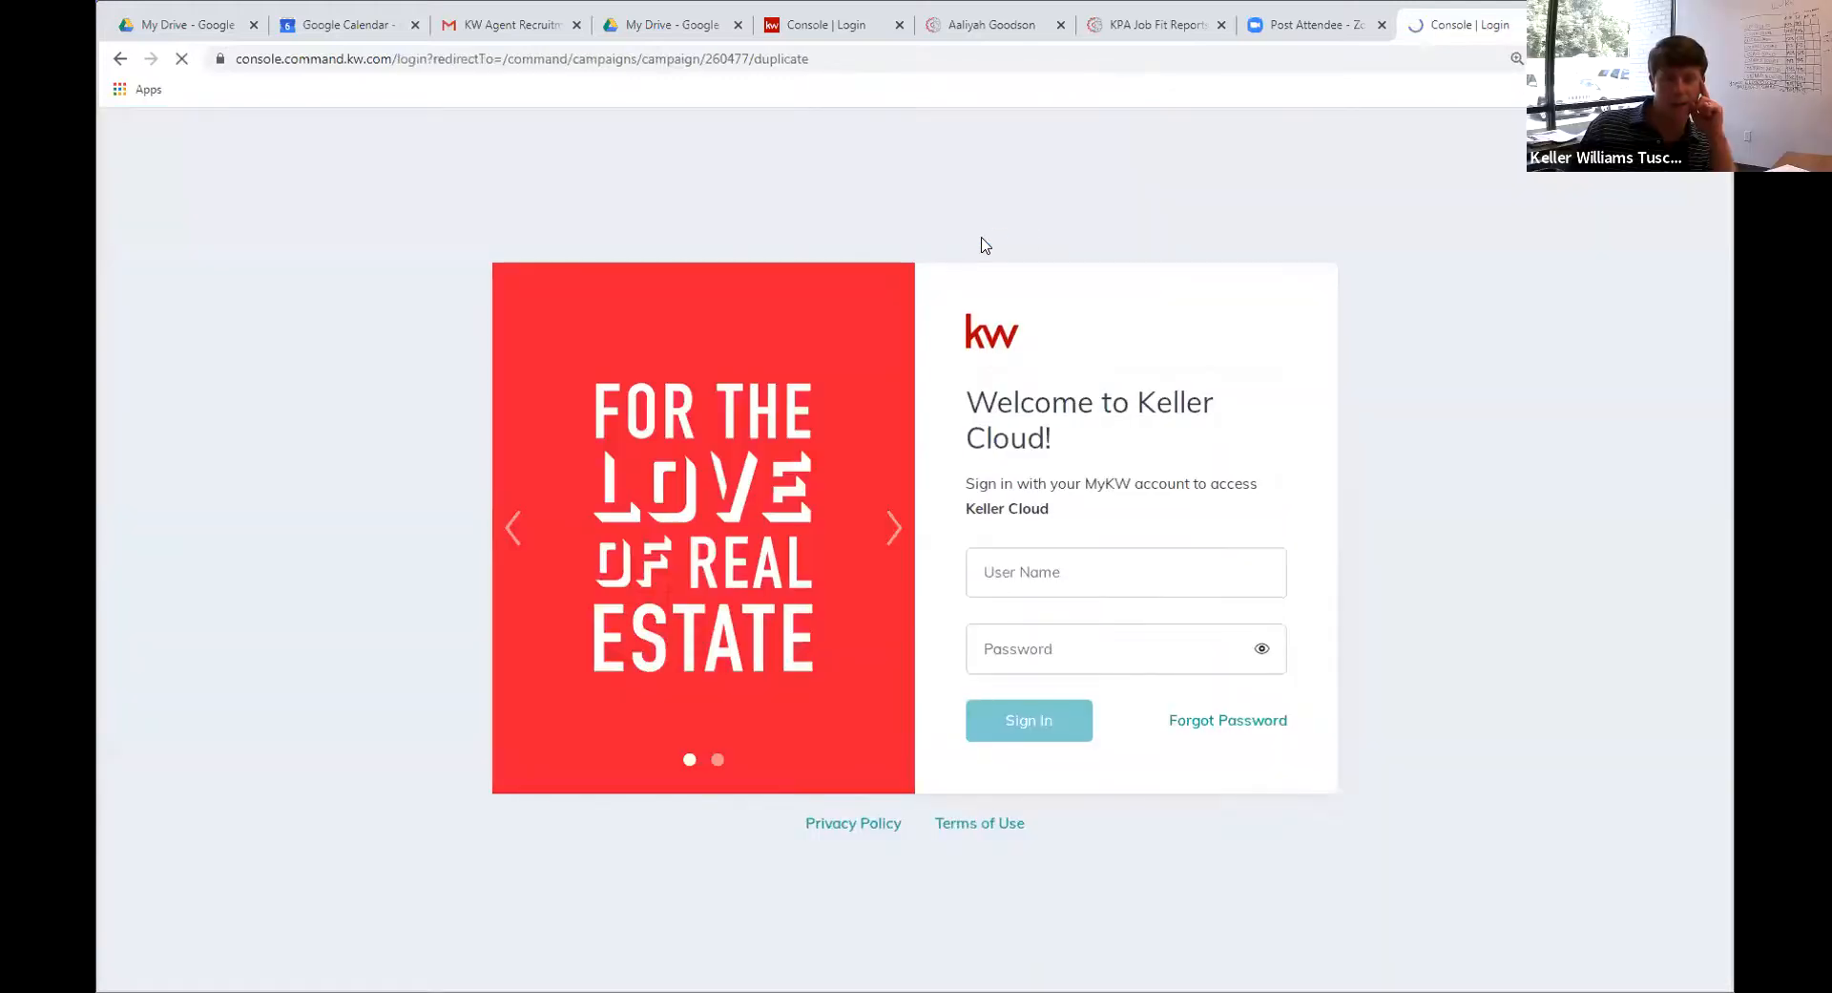
Sign in to Keller Cloud with the saved user name and the account password
{"action": "left_click", "coordinate": [1018, 563]}
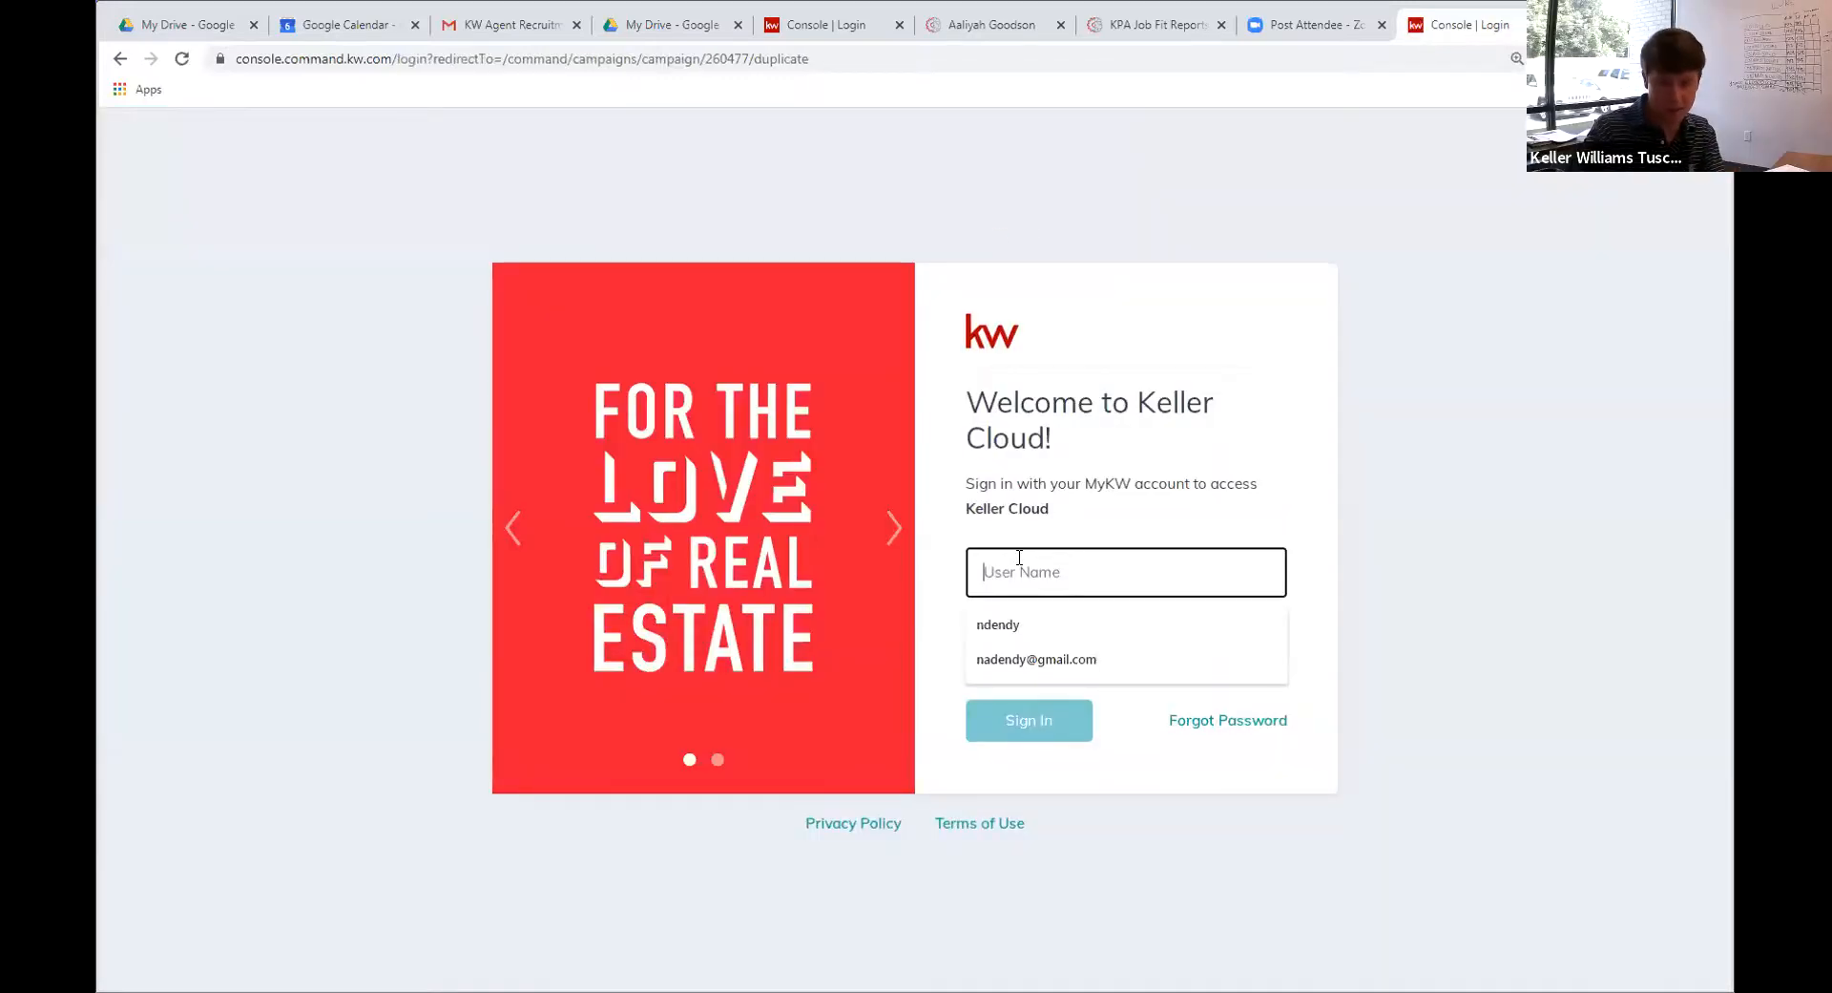
{"action": "key", "text": "Tab"}
{"action": "type", "text": "•"}
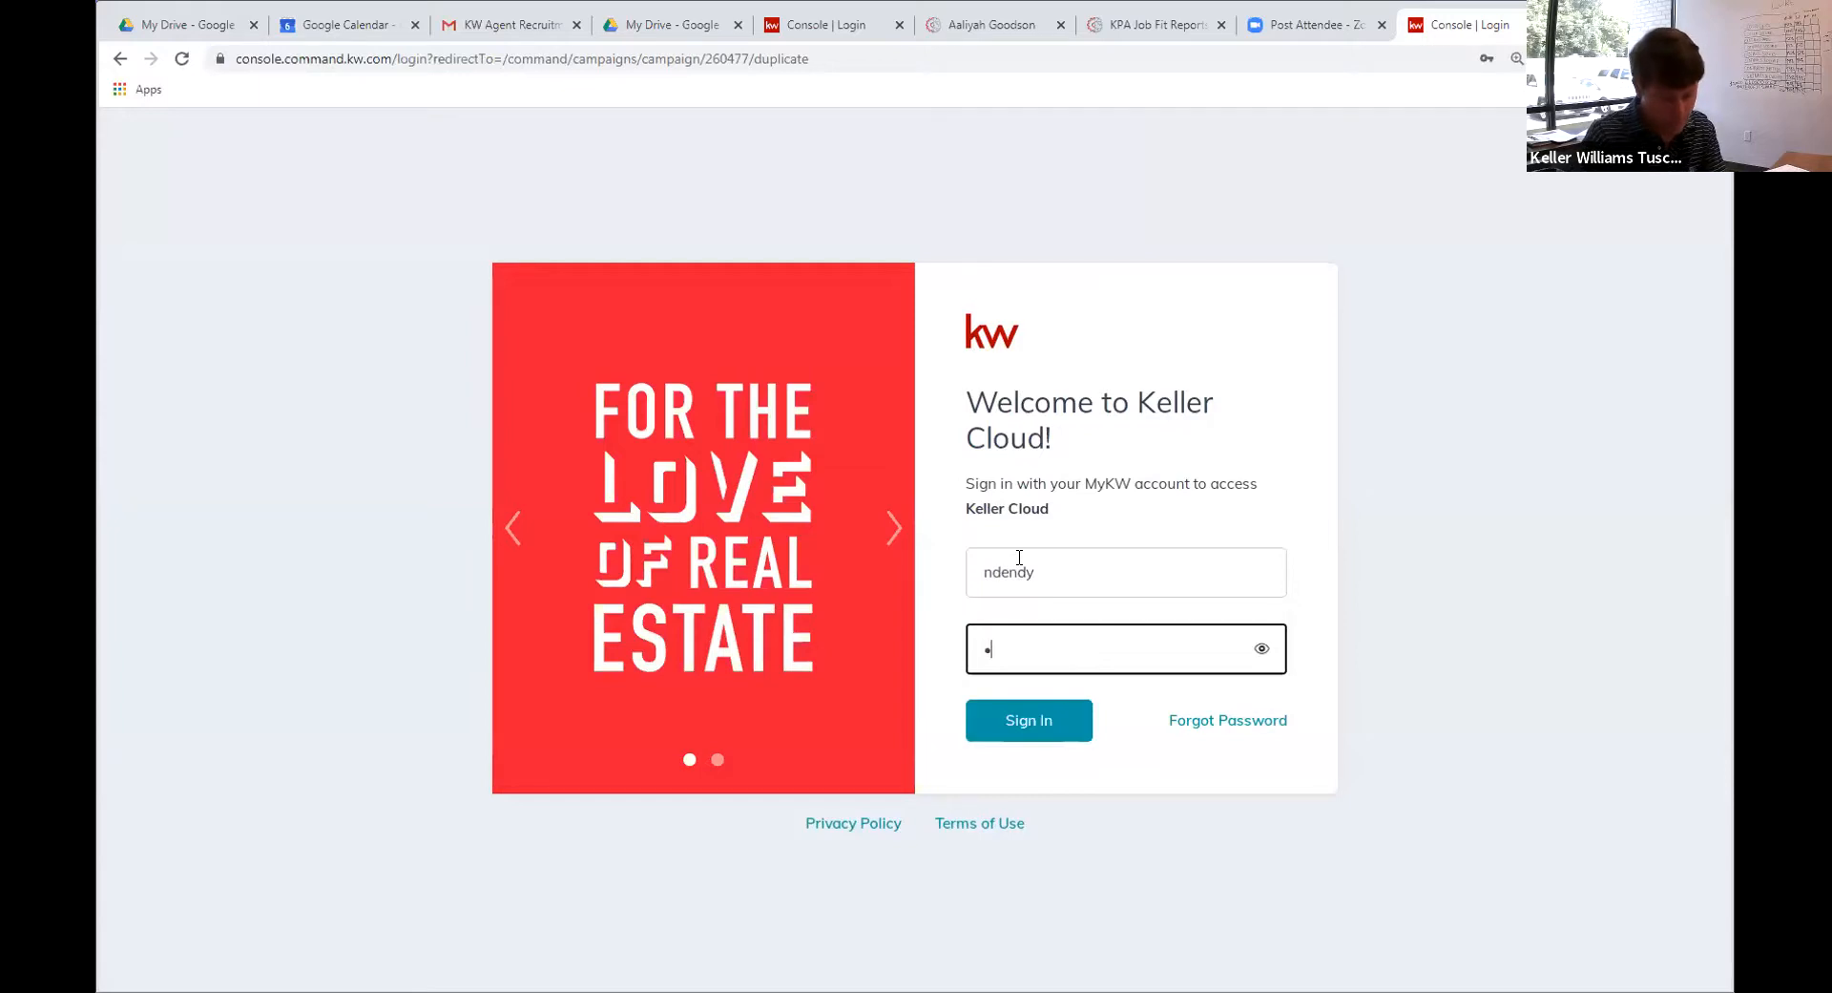
{"action": "type", "text": "•••••••••••"}
{"action": "key", "text": "Return"}
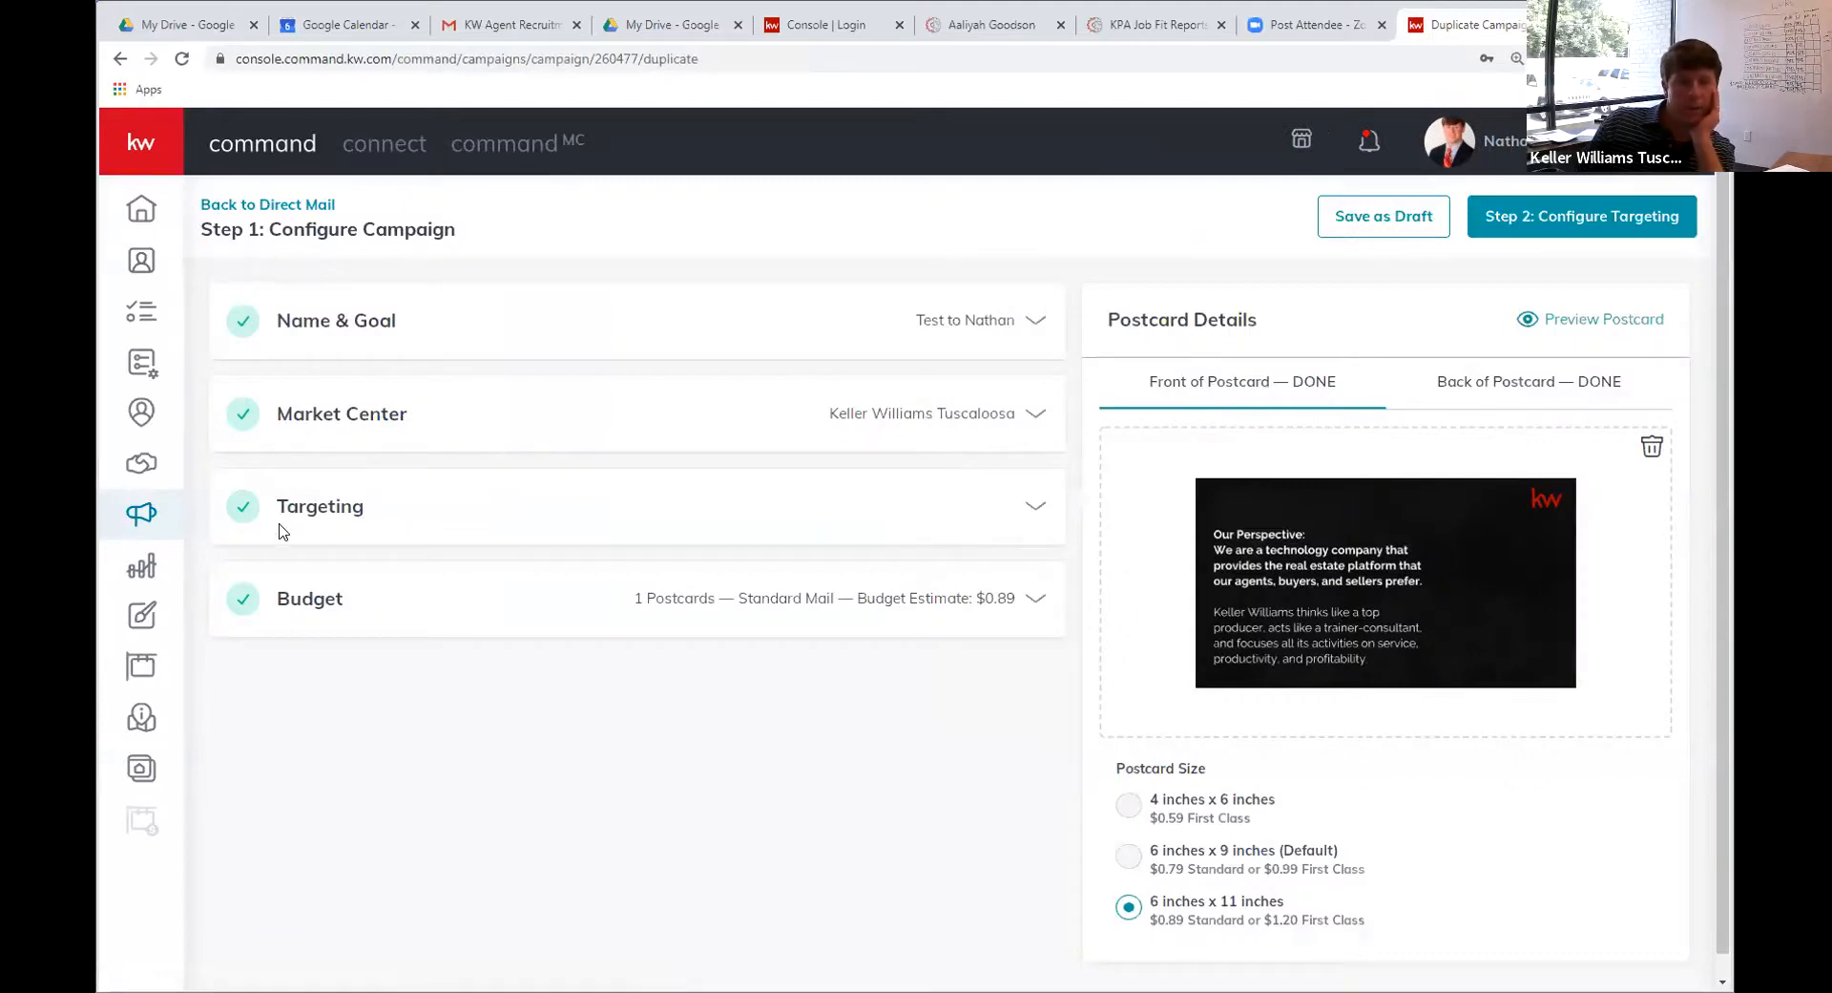
Expand Targeting and add contacts filtered by the KW Tuscaloosa agents tag
{"action": "left_click", "coordinate": [334, 520]}
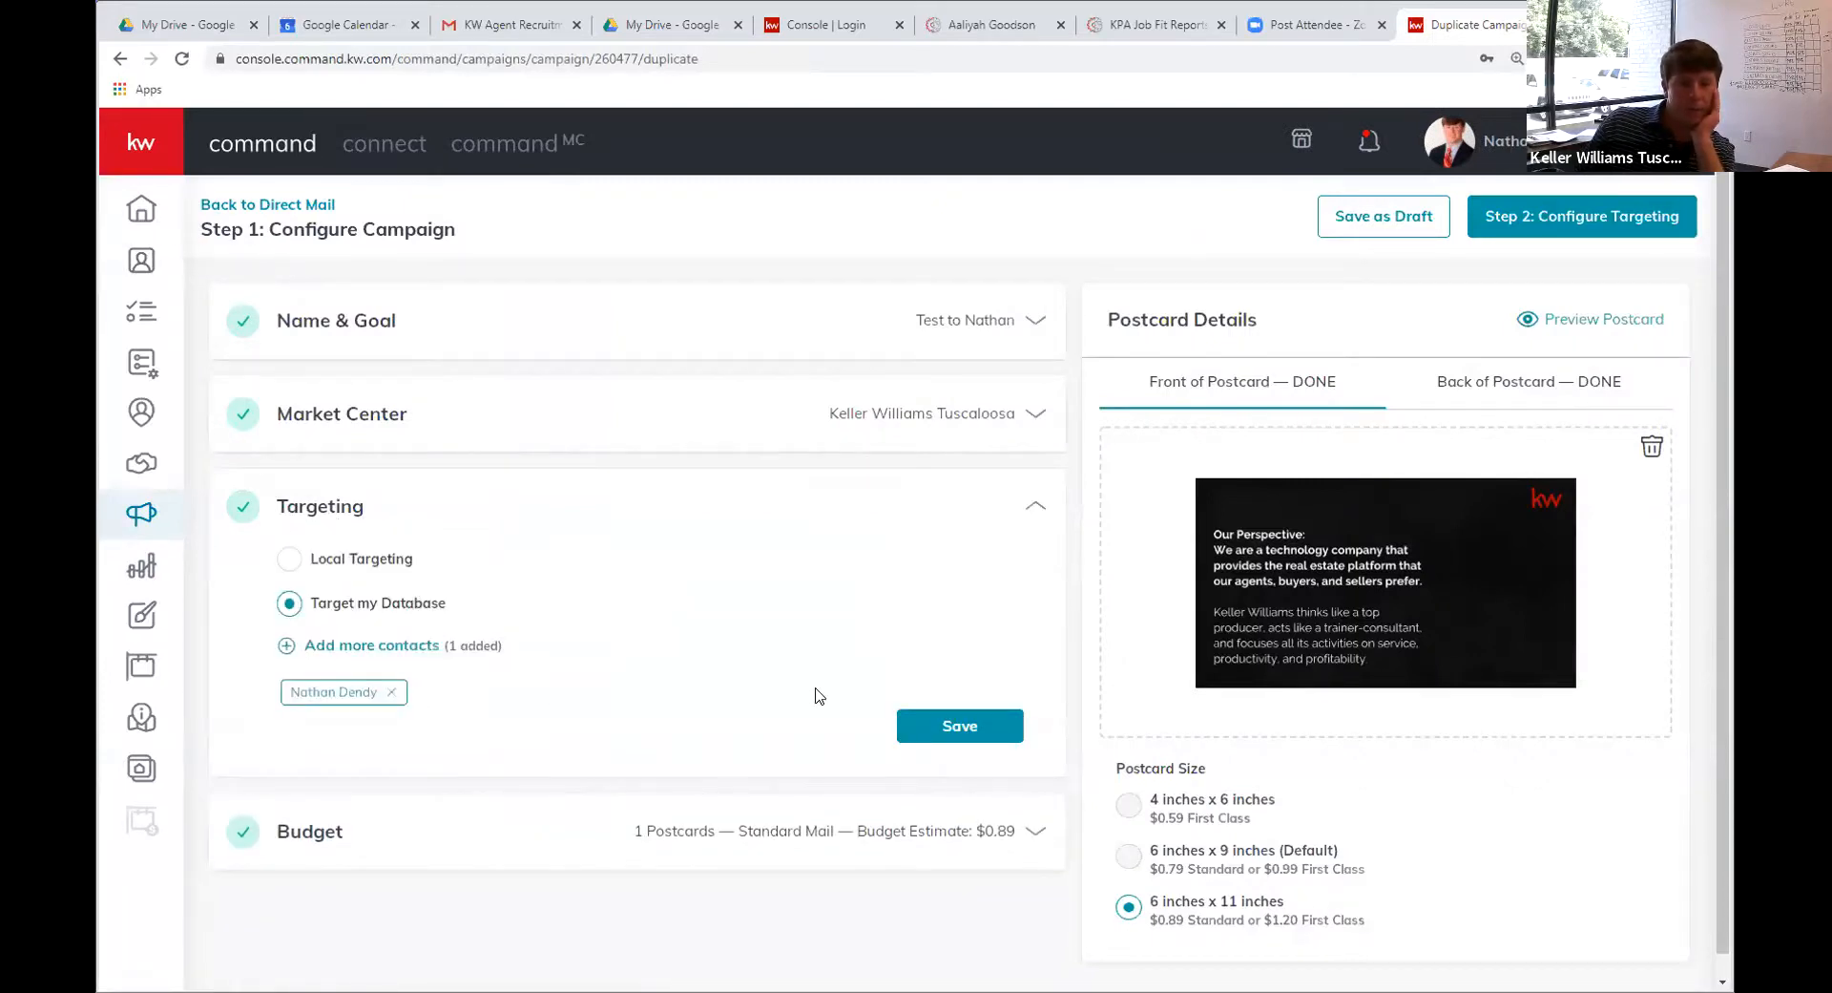
{"action": "left_click", "coordinate": [401, 646]}
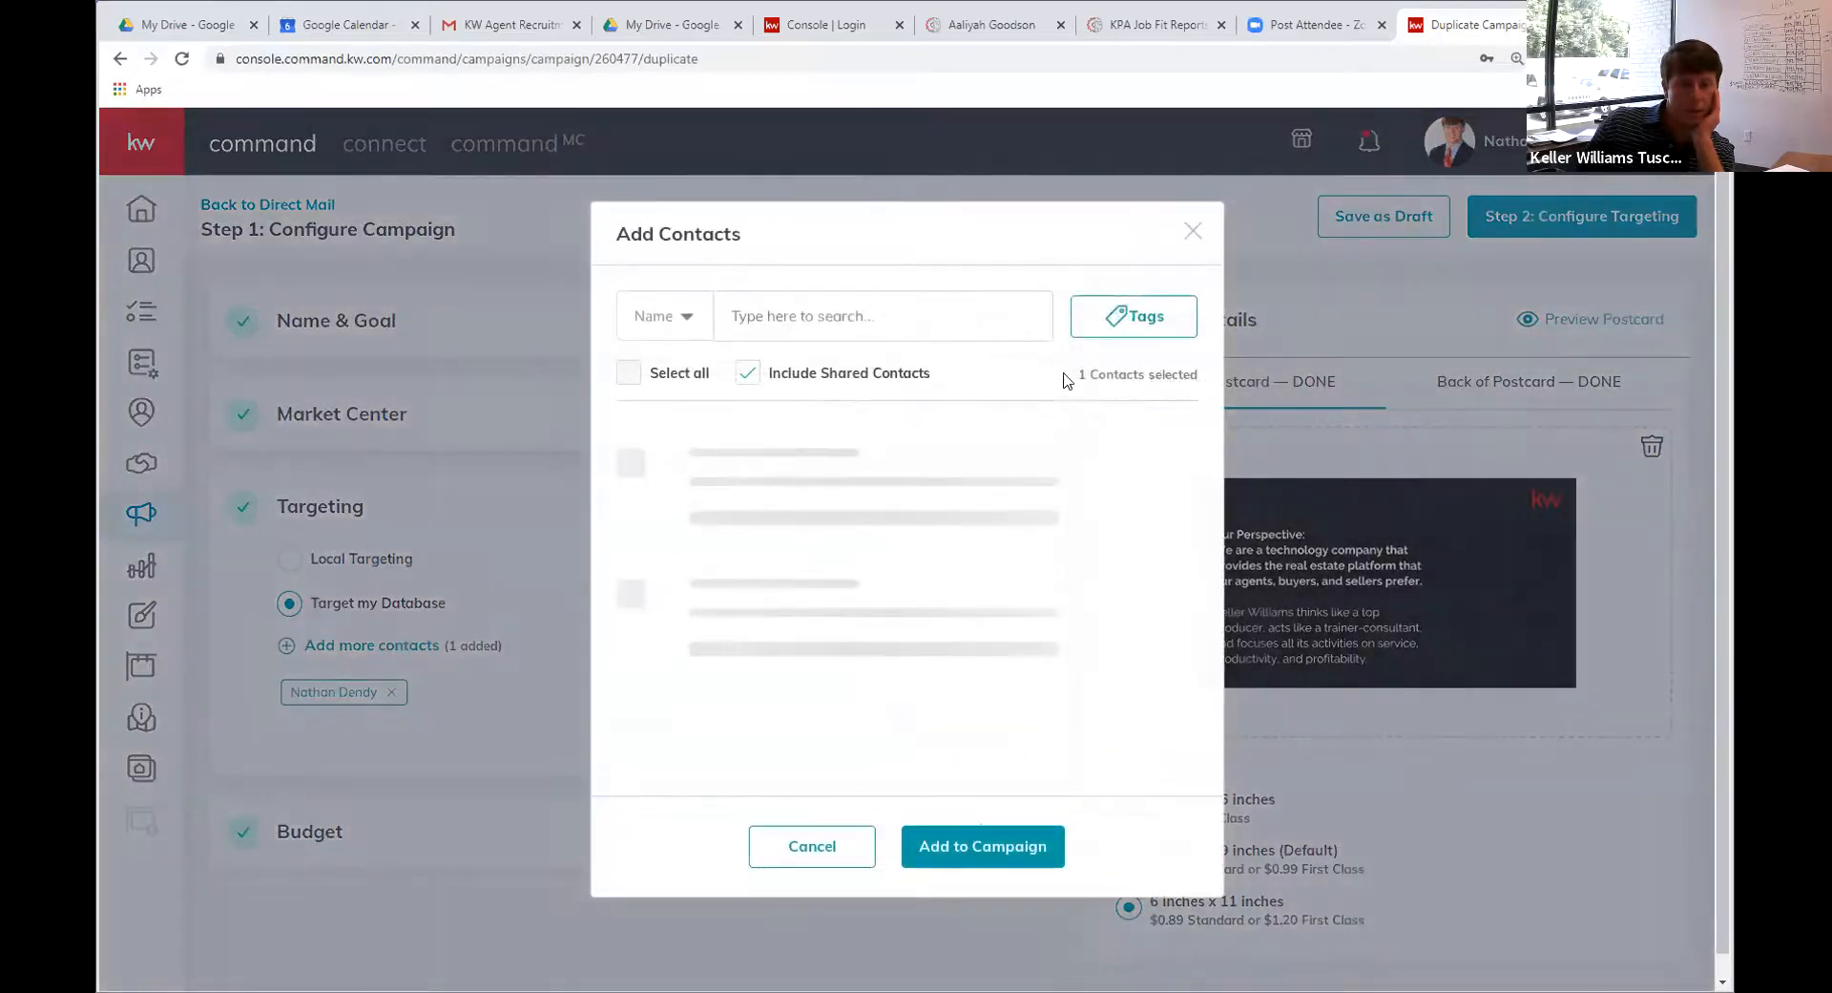
{"action": "scroll", "coordinate": [654, 429], "scroll_direction": "down", "scroll_amount": 10}
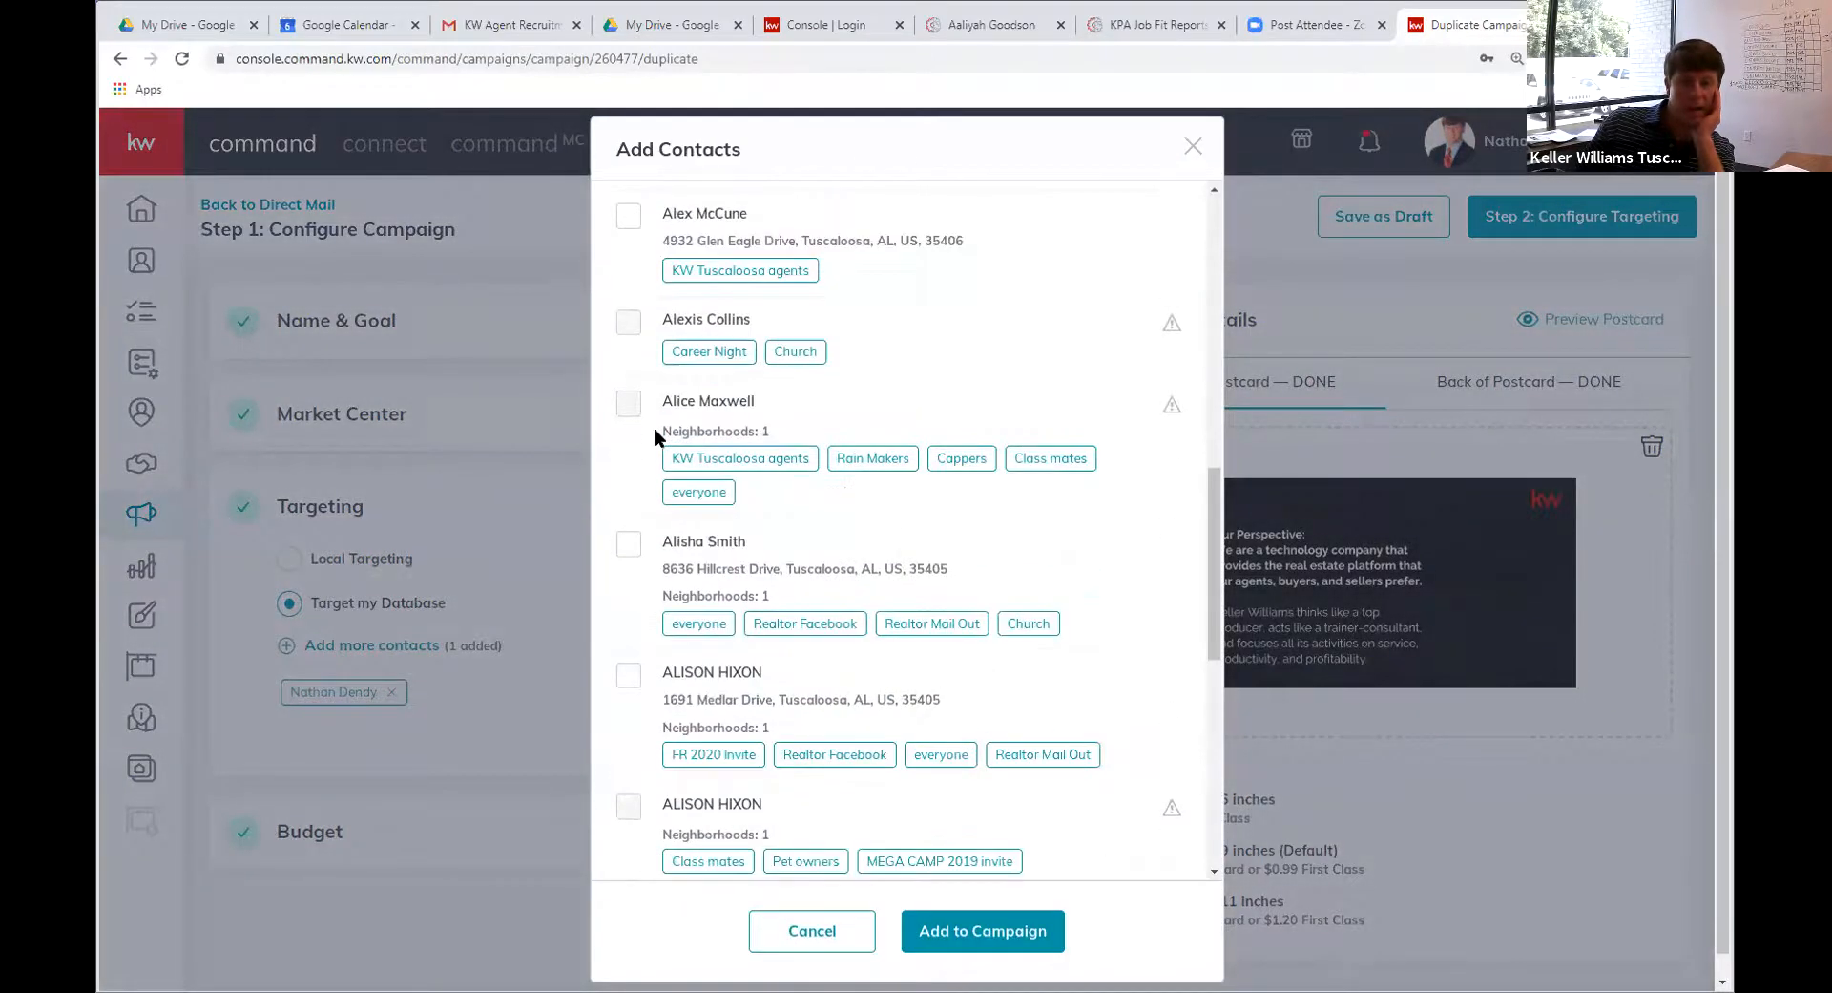
{"action": "scroll", "coordinate": [638, 552], "scroll_direction": "down", "scroll_amount": 3}
{"action": "scroll", "coordinate": [636, 542], "scroll_direction": "up", "scroll_amount": 15}
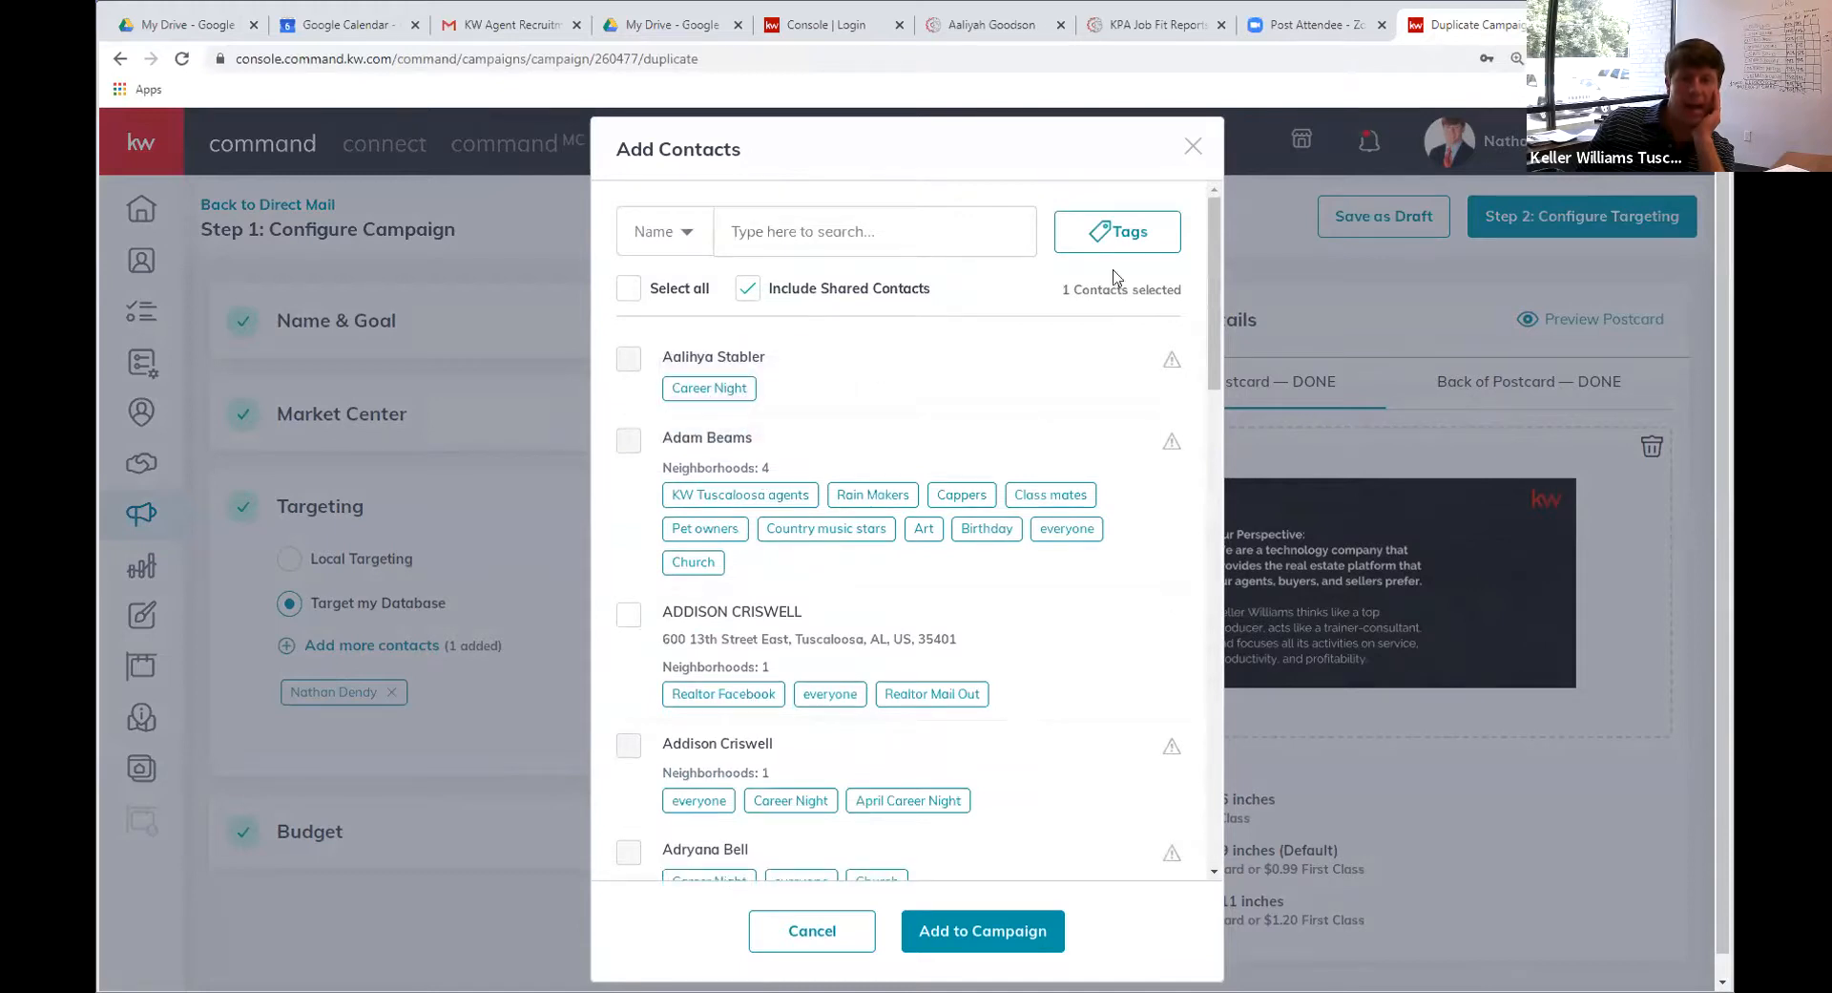
{"action": "left_click", "coordinate": [1134, 240]}
{"action": "scroll", "coordinate": [950, 482], "scroll_direction": "down", "scroll_amount": 10}
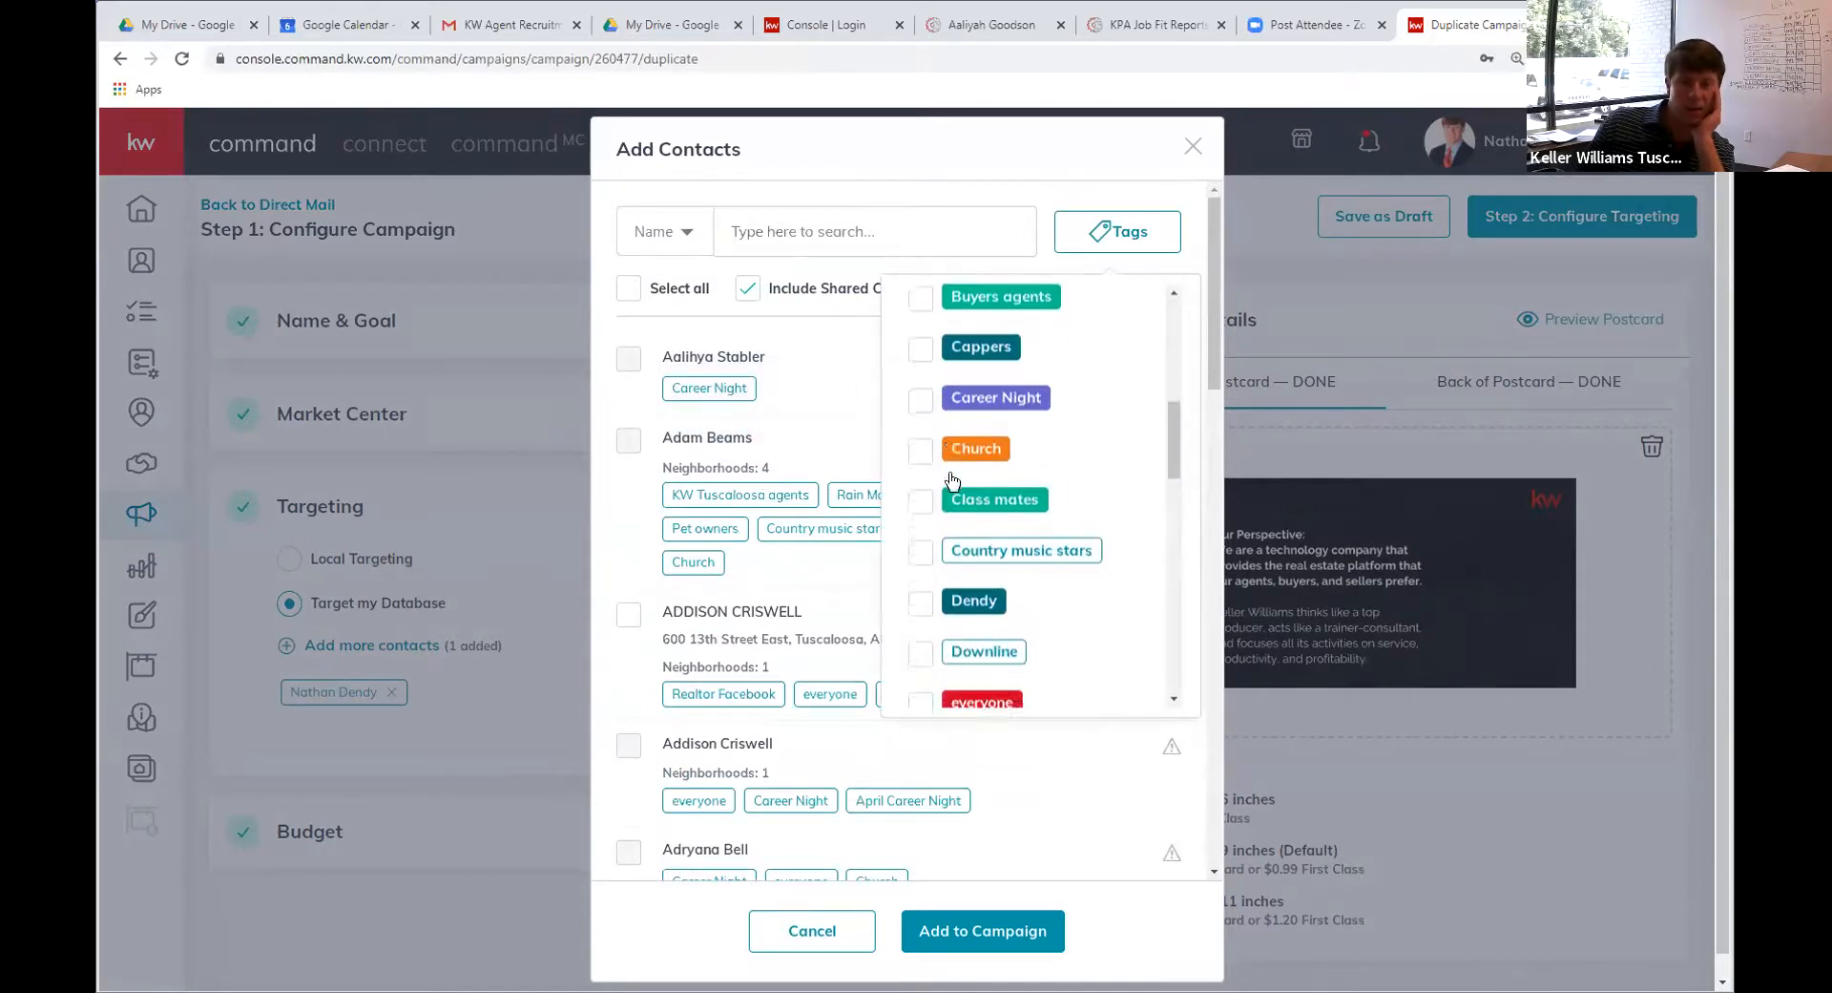
{"action": "left_click", "coordinate": [921, 339]}
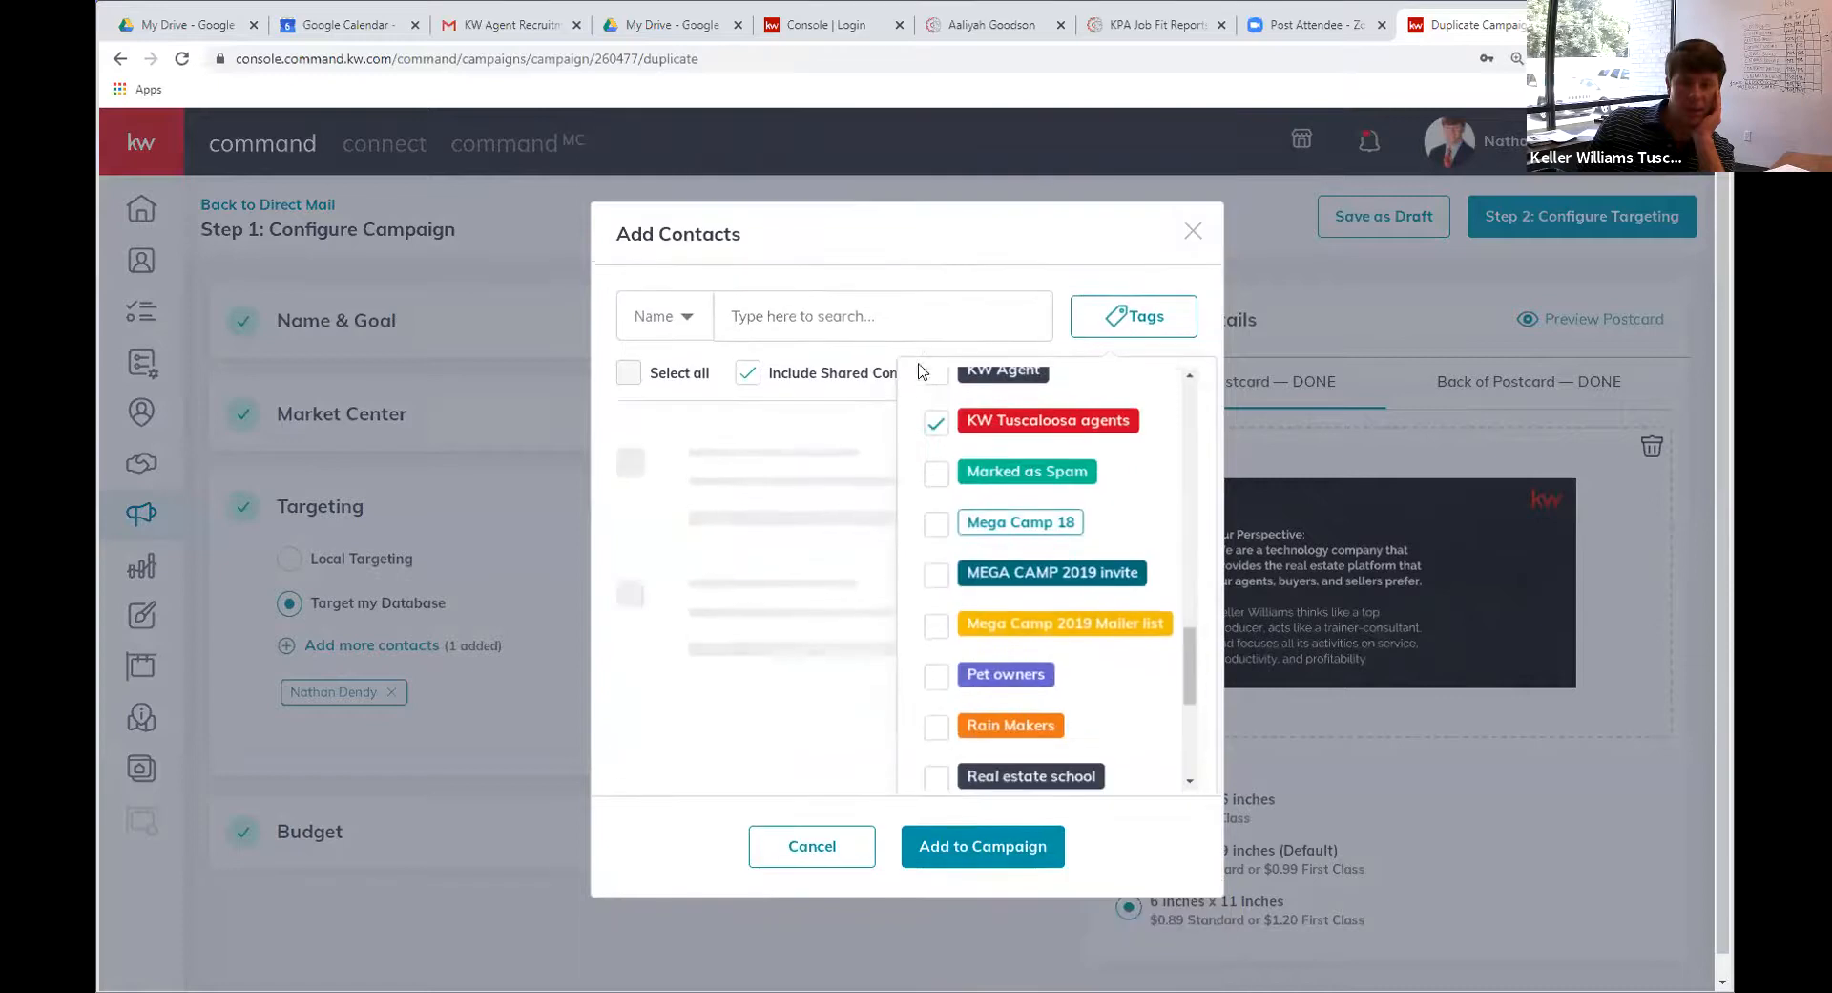
{"action": "left_click", "coordinate": [989, 849]}
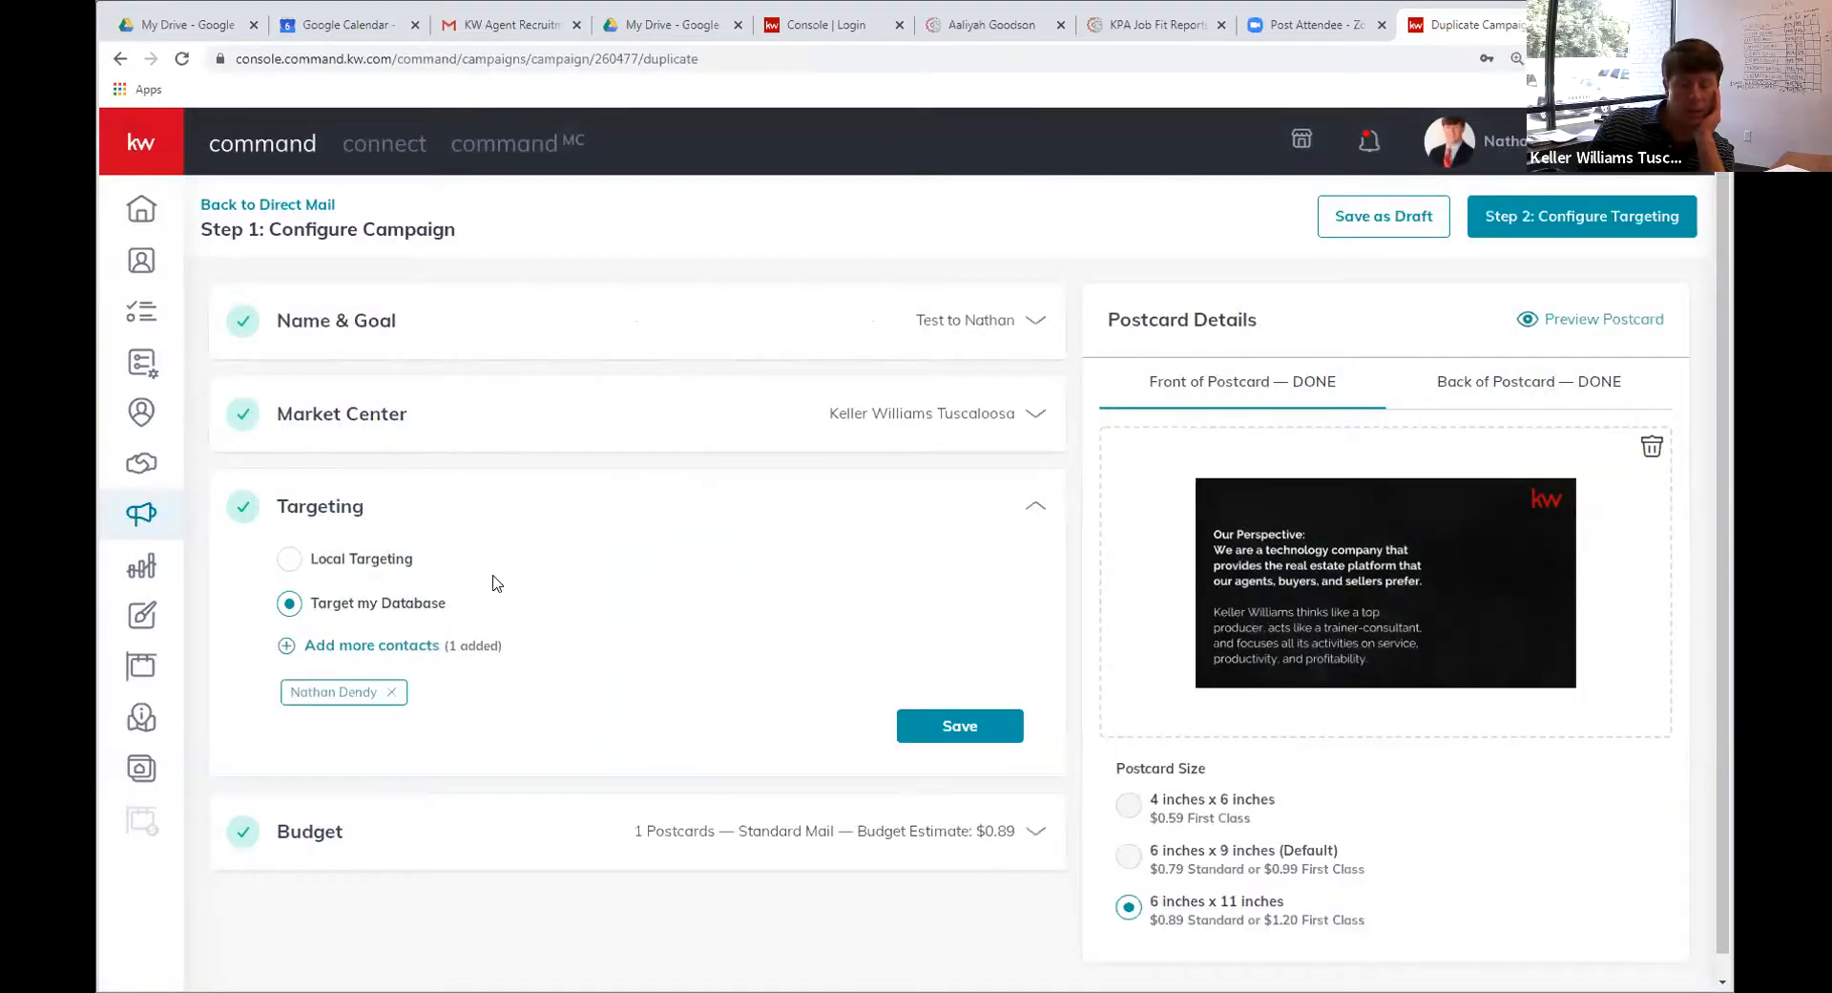
Add the KW Tuscaloosa agents tag contacts to the campaign a second time
{"action": "left_click", "coordinate": [315, 624]}
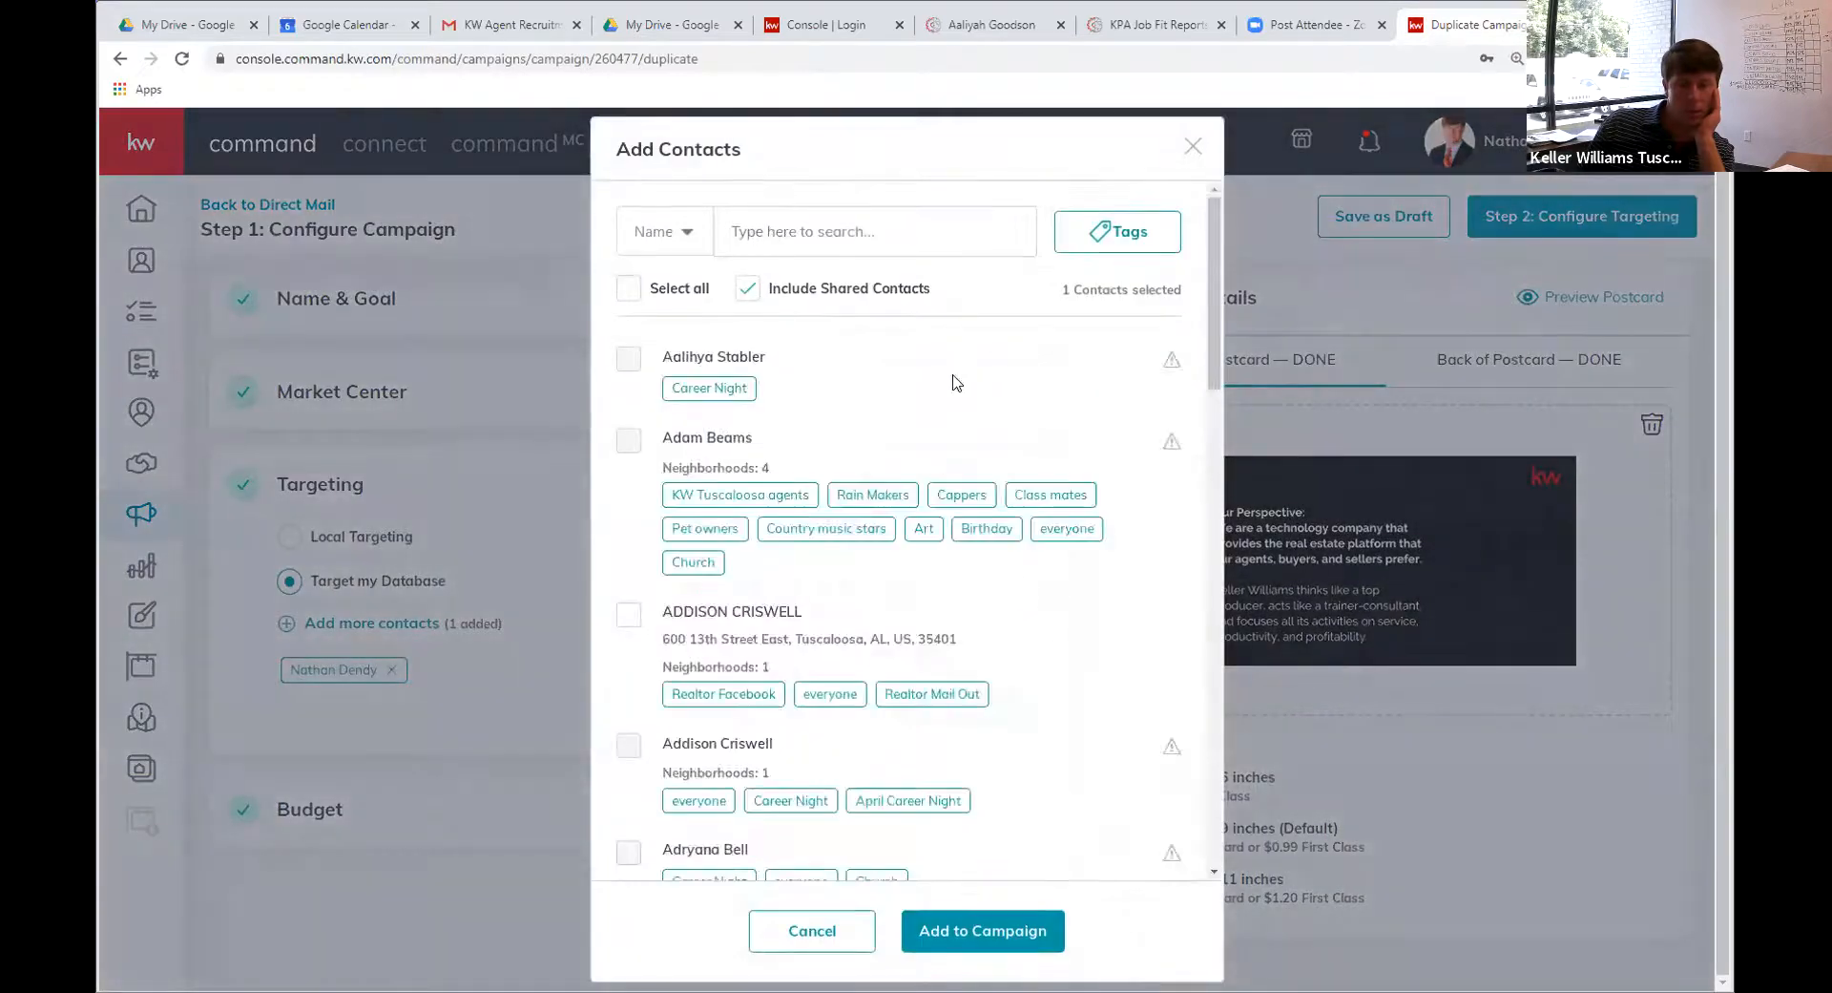
{"action": "left_click", "coordinate": [1107, 234]}
{"action": "scroll", "coordinate": [930, 520], "scroll_direction": "down", "scroll_amount": 10}
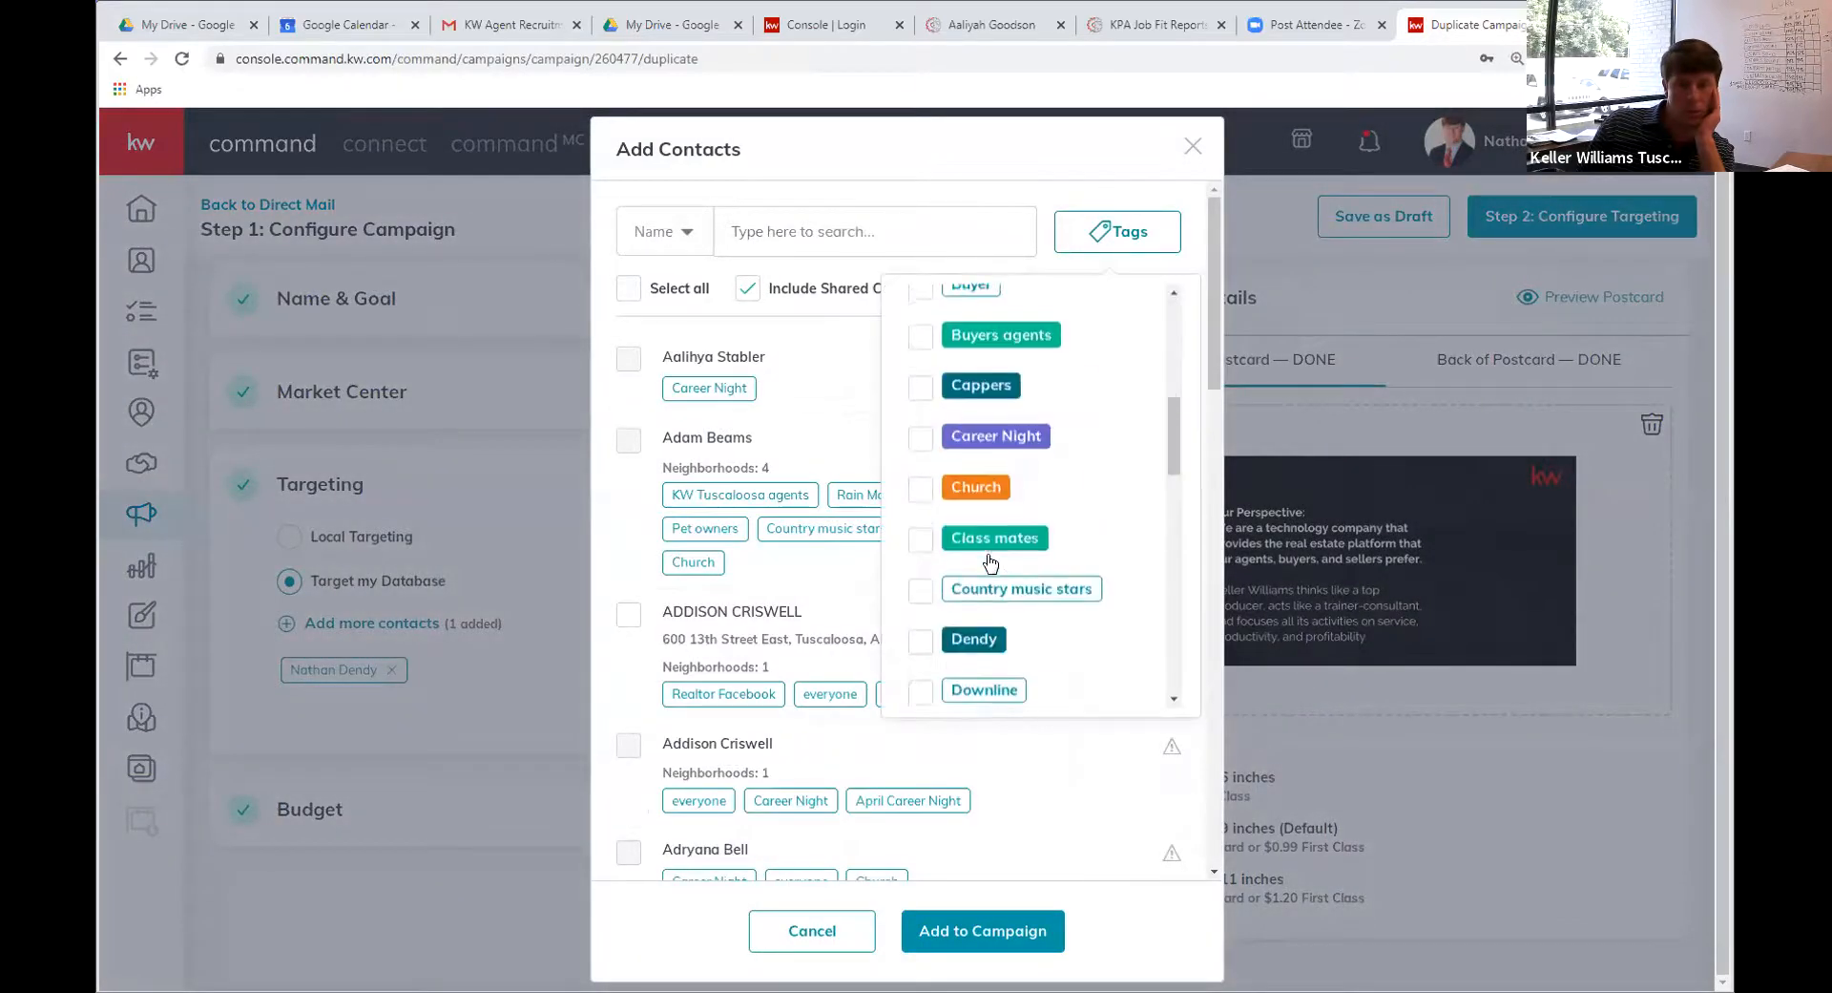
{"action": "scroll", "coordinate": [934, 542], "scroll_direction": "up", "scroll_amount": 2}
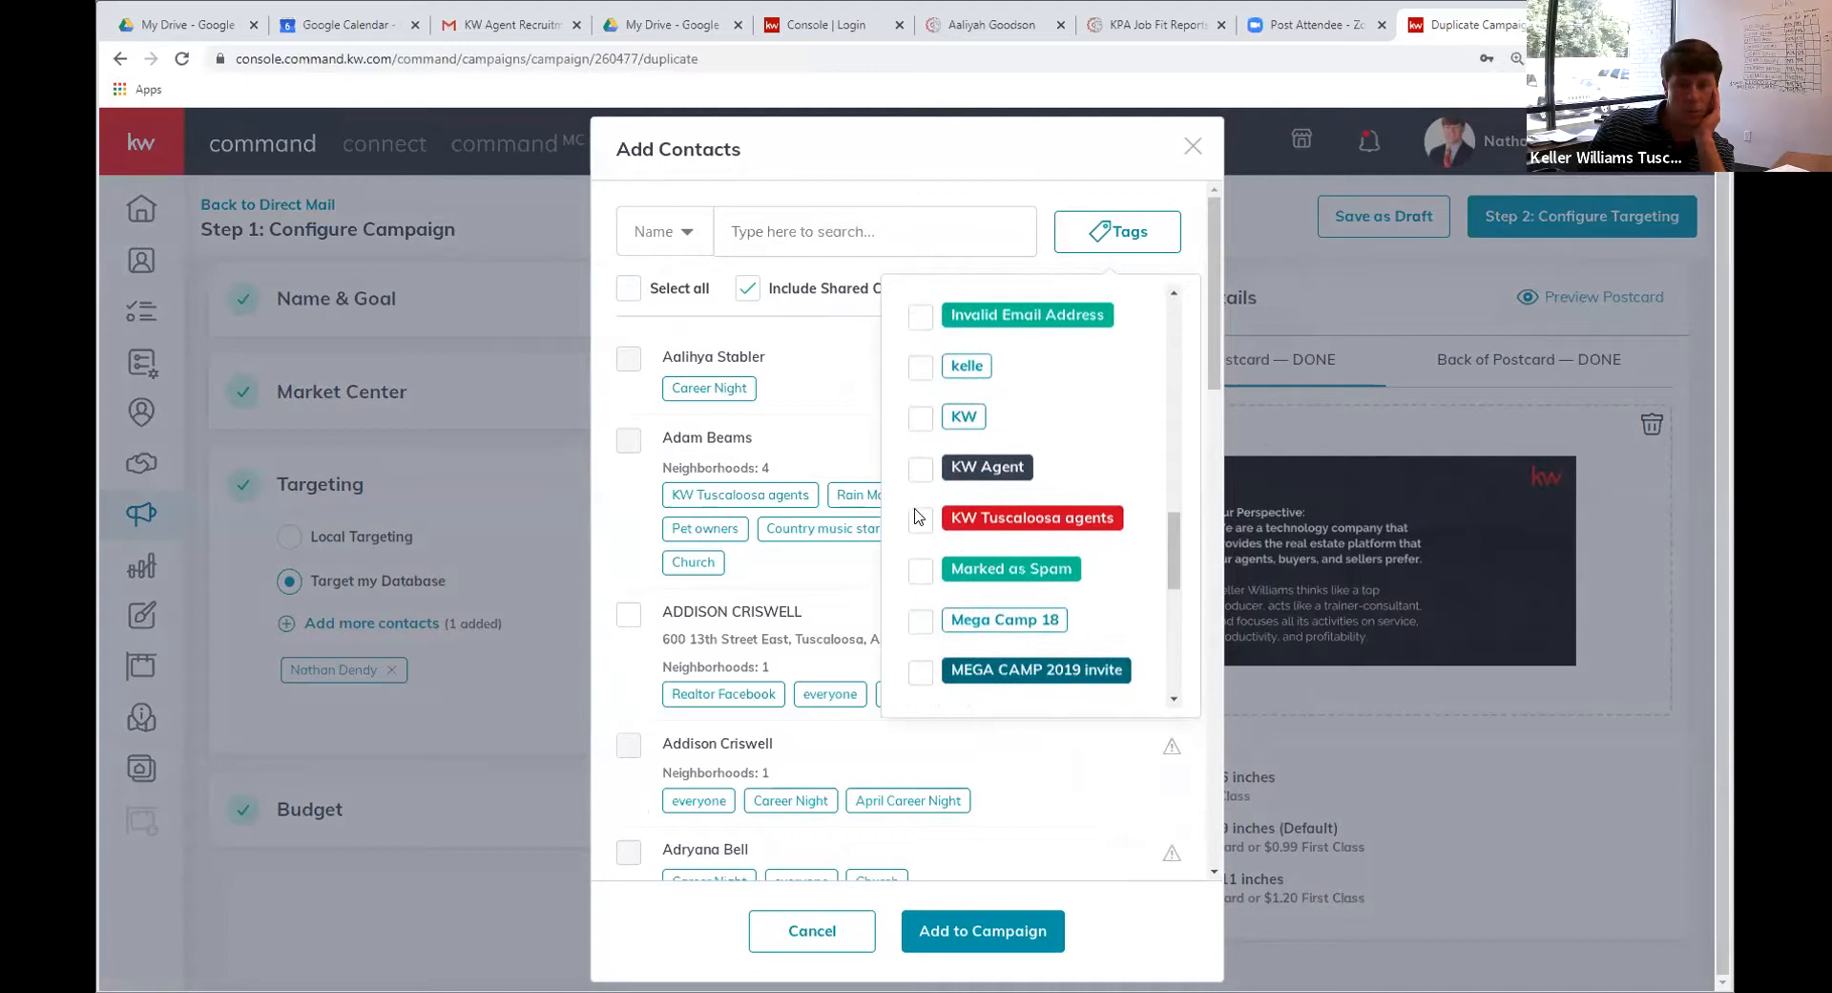
{"action": "left_click", "coordinate": [920, 517]}
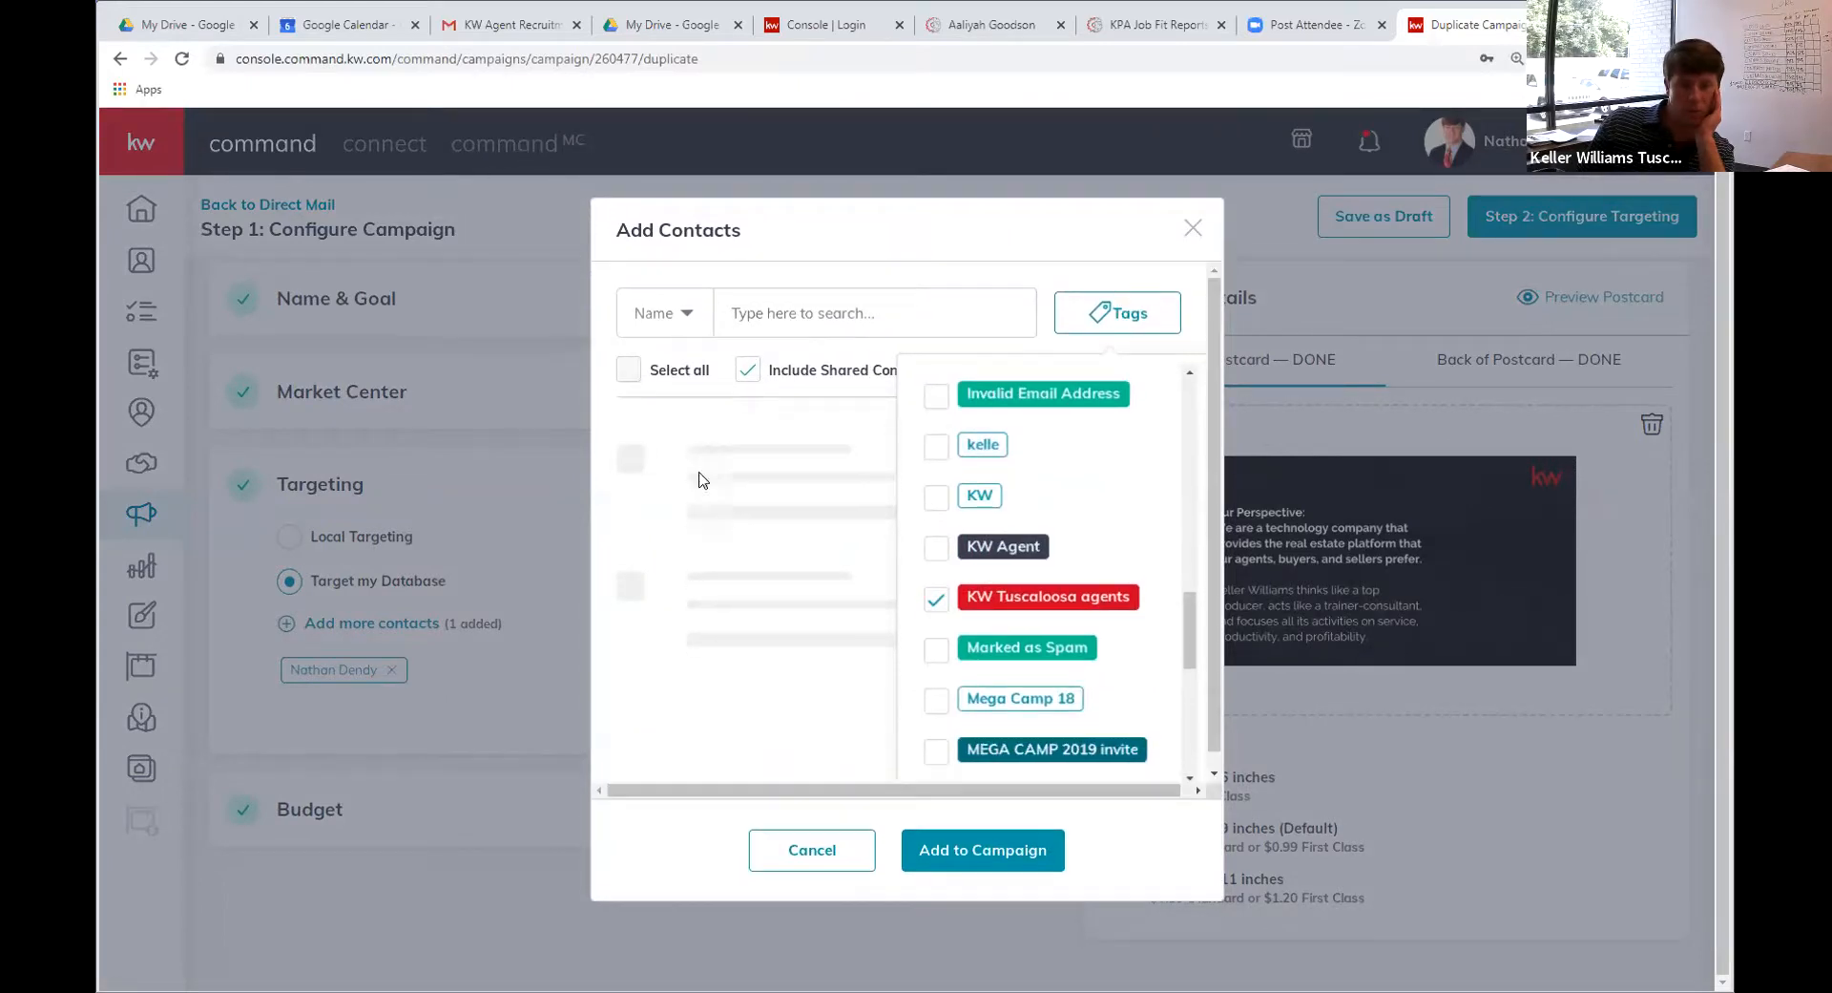
{"action": "left_click", "coordinate": [983, 940]}
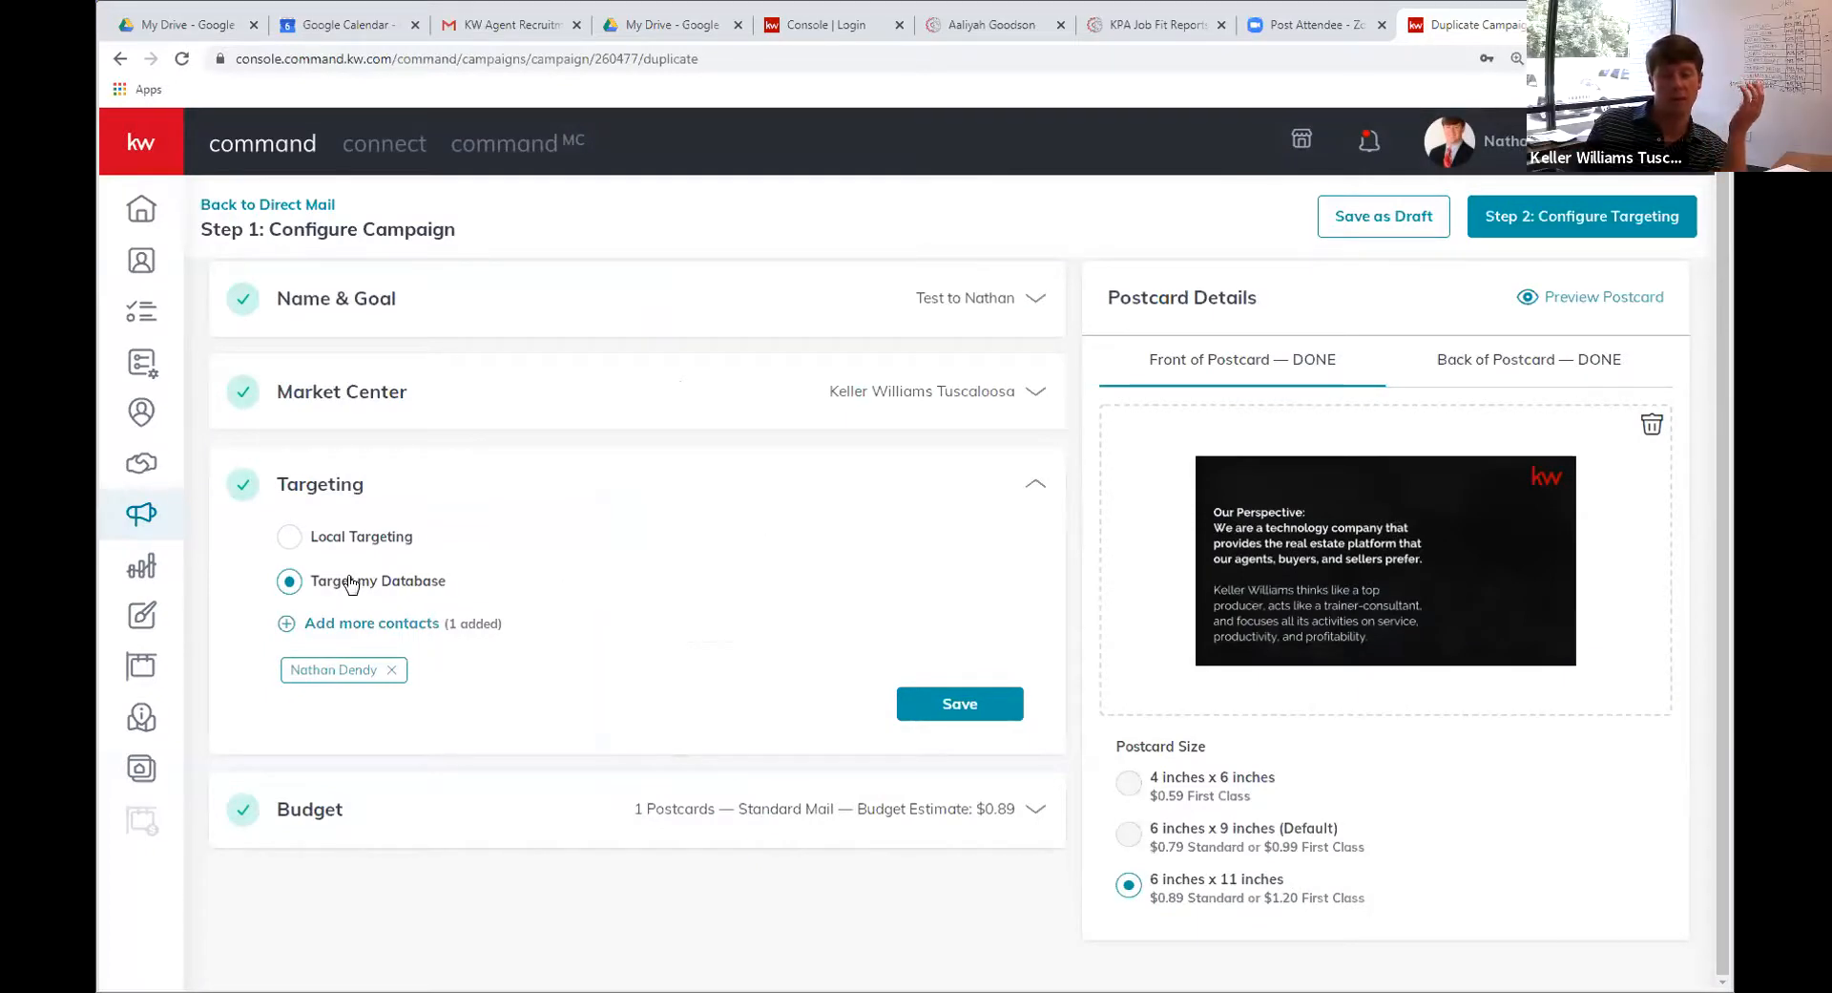
Exclude shared contacts and add five addressed contacts, giving 6 postcards at $5.34
{"action": "left_click", "coordinate": [364, 624]}
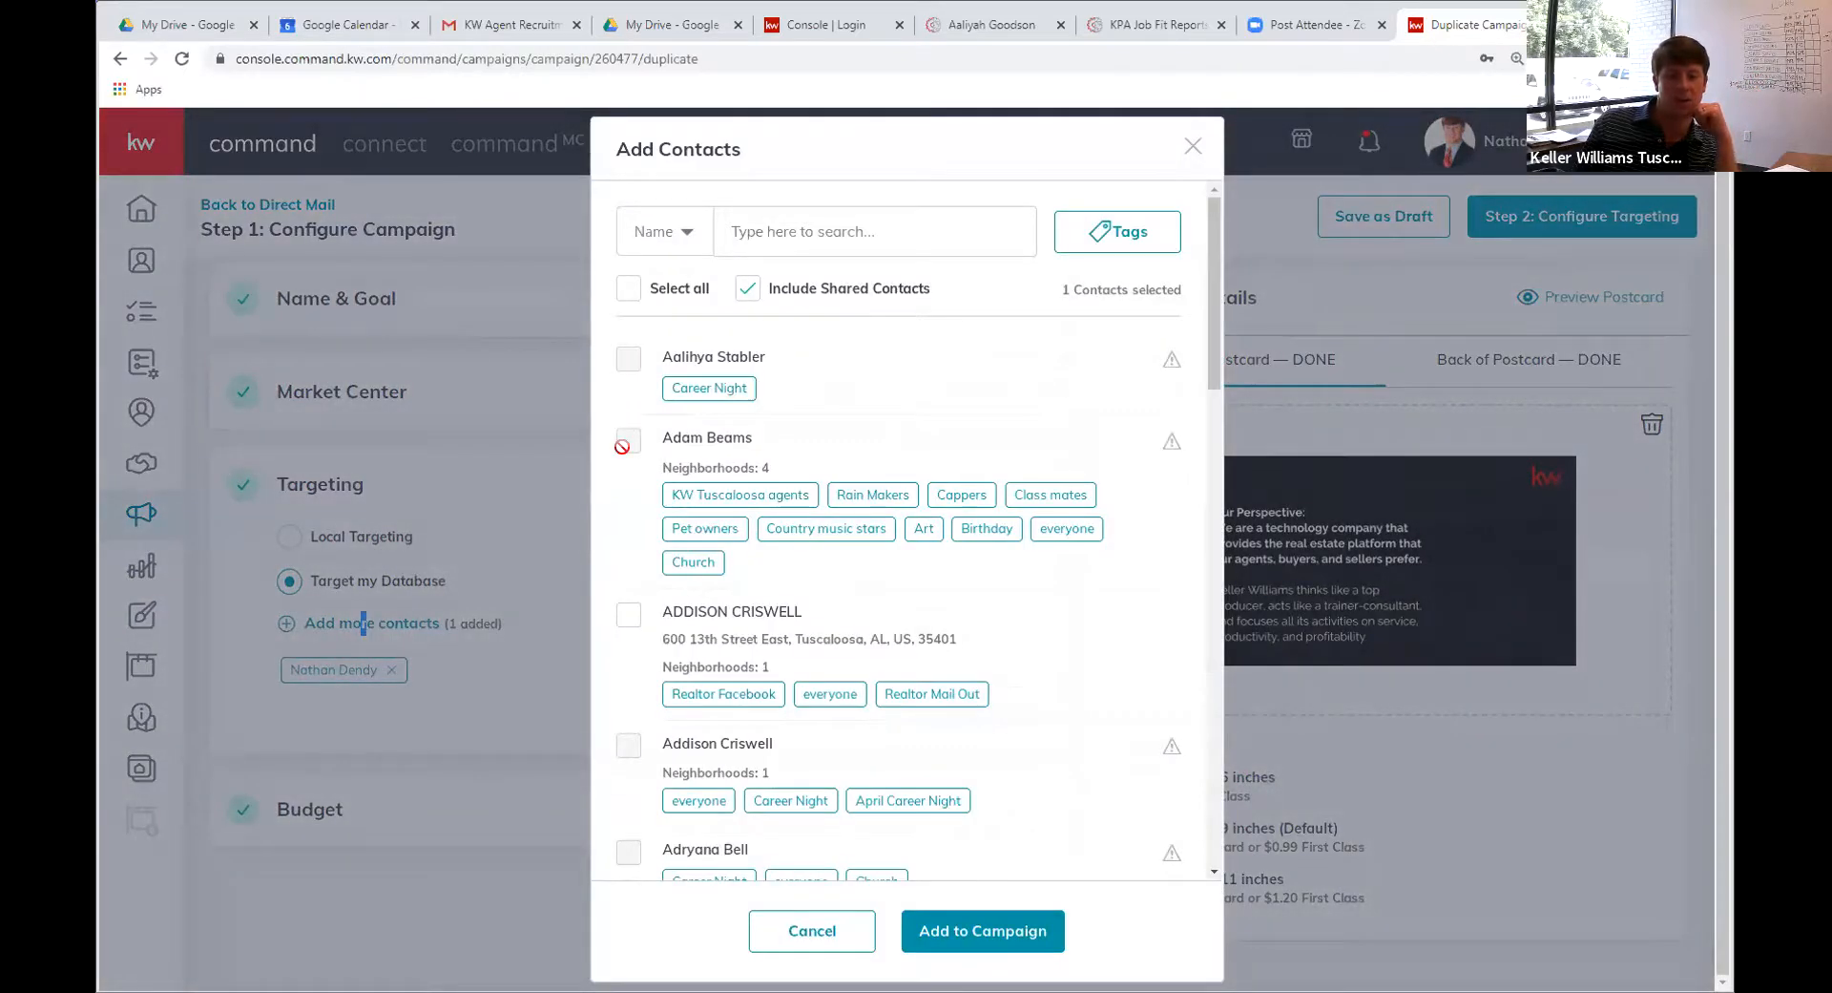
{"action": "left_click", "coordinate": [748, 289]}
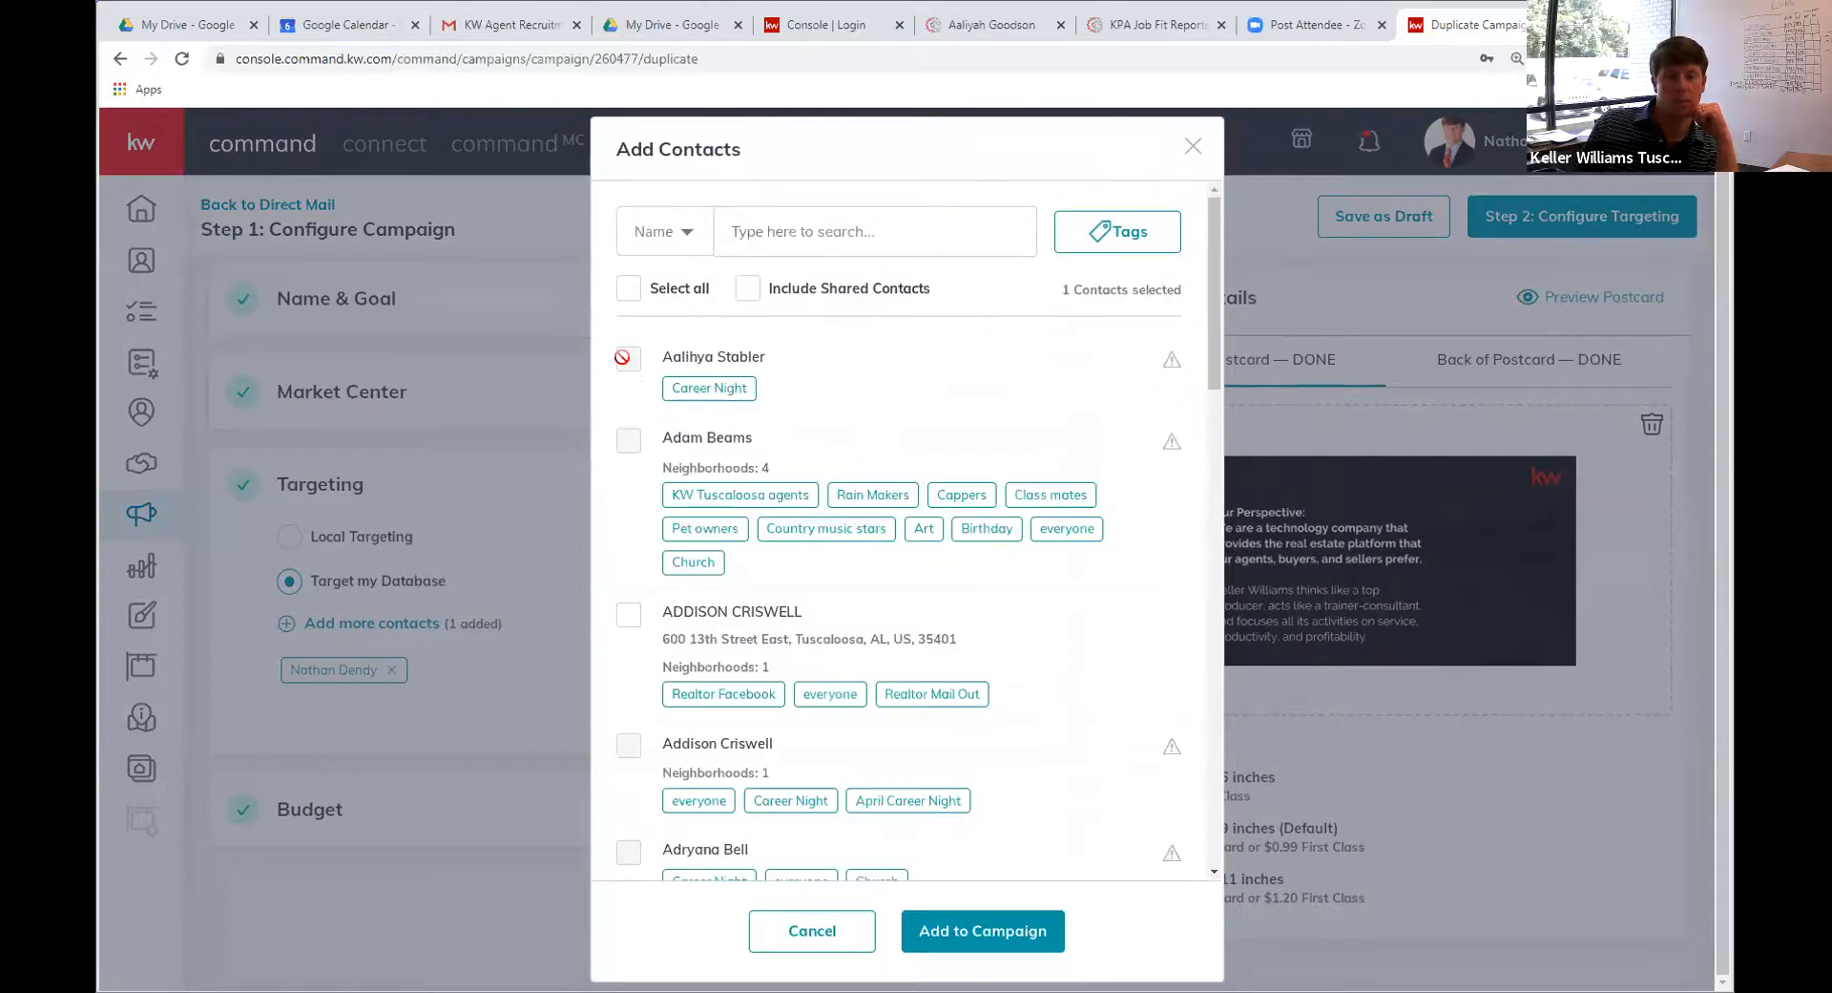
{"action": "left_click", "coordinate": [626, 630]}
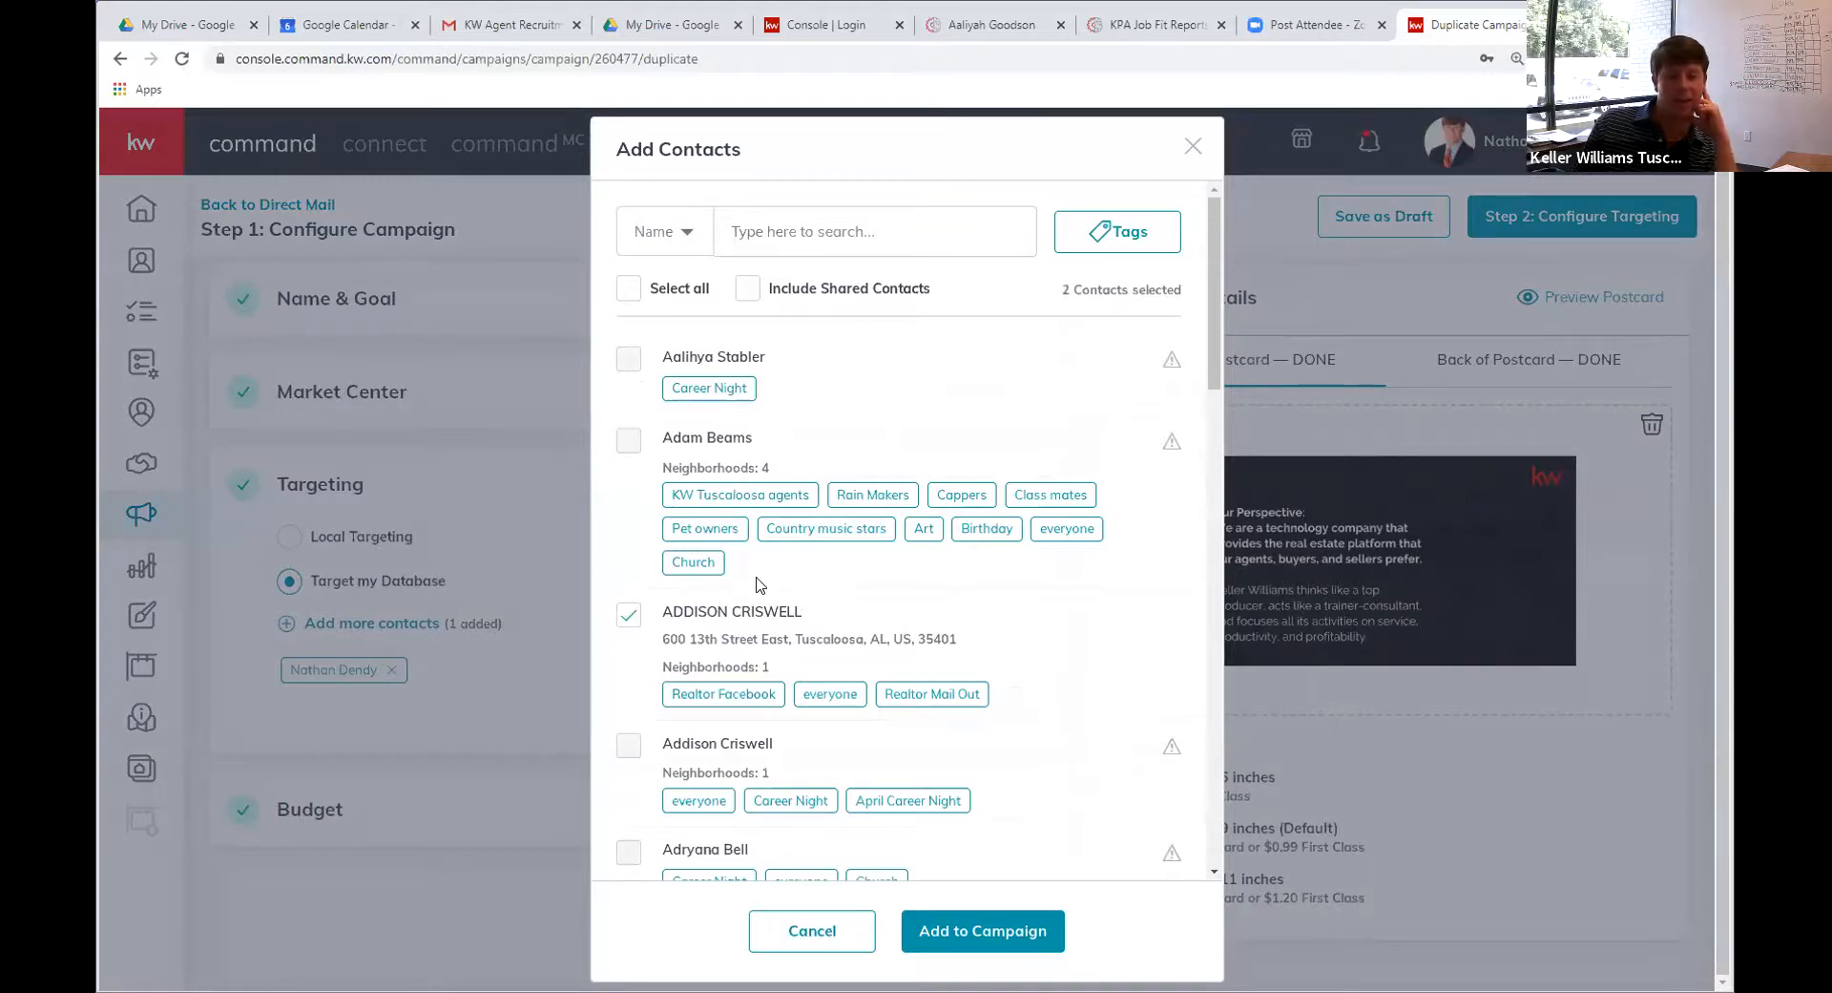
{"action": "scroll", "coordinate": [757, 585], "scroll_direction": "down", "scroll_amount": 5}
{"action": "left_click", "coordinate": [629, 577]}
{"action": "scroll", "coordinate": [1002, 573], "scroll_direction": "down", "scroll_amount": 4}
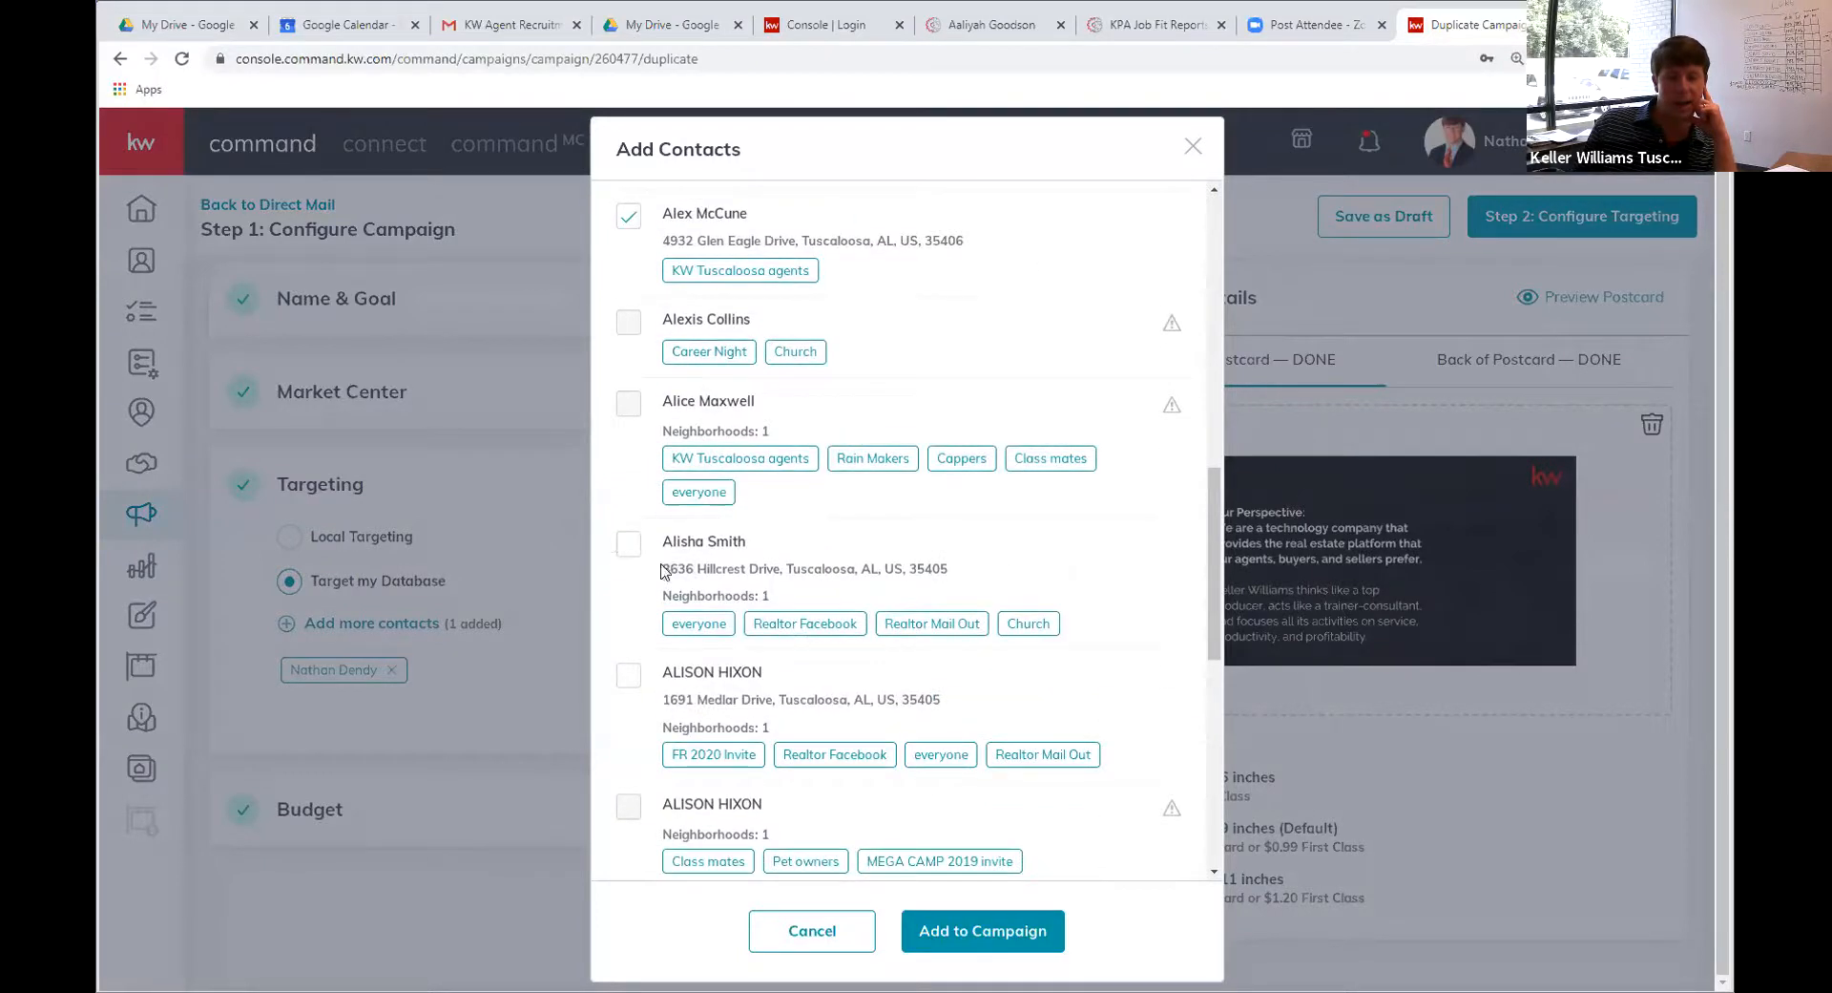
{"action": "left_click", "coordinate": [629, 544]}
{"action": "left_click", "coordinate": [629, 675]}
{"action": "scroll", "coordinate": [632, 668], "scroll_direction": "down", "scroll_amount": 5}
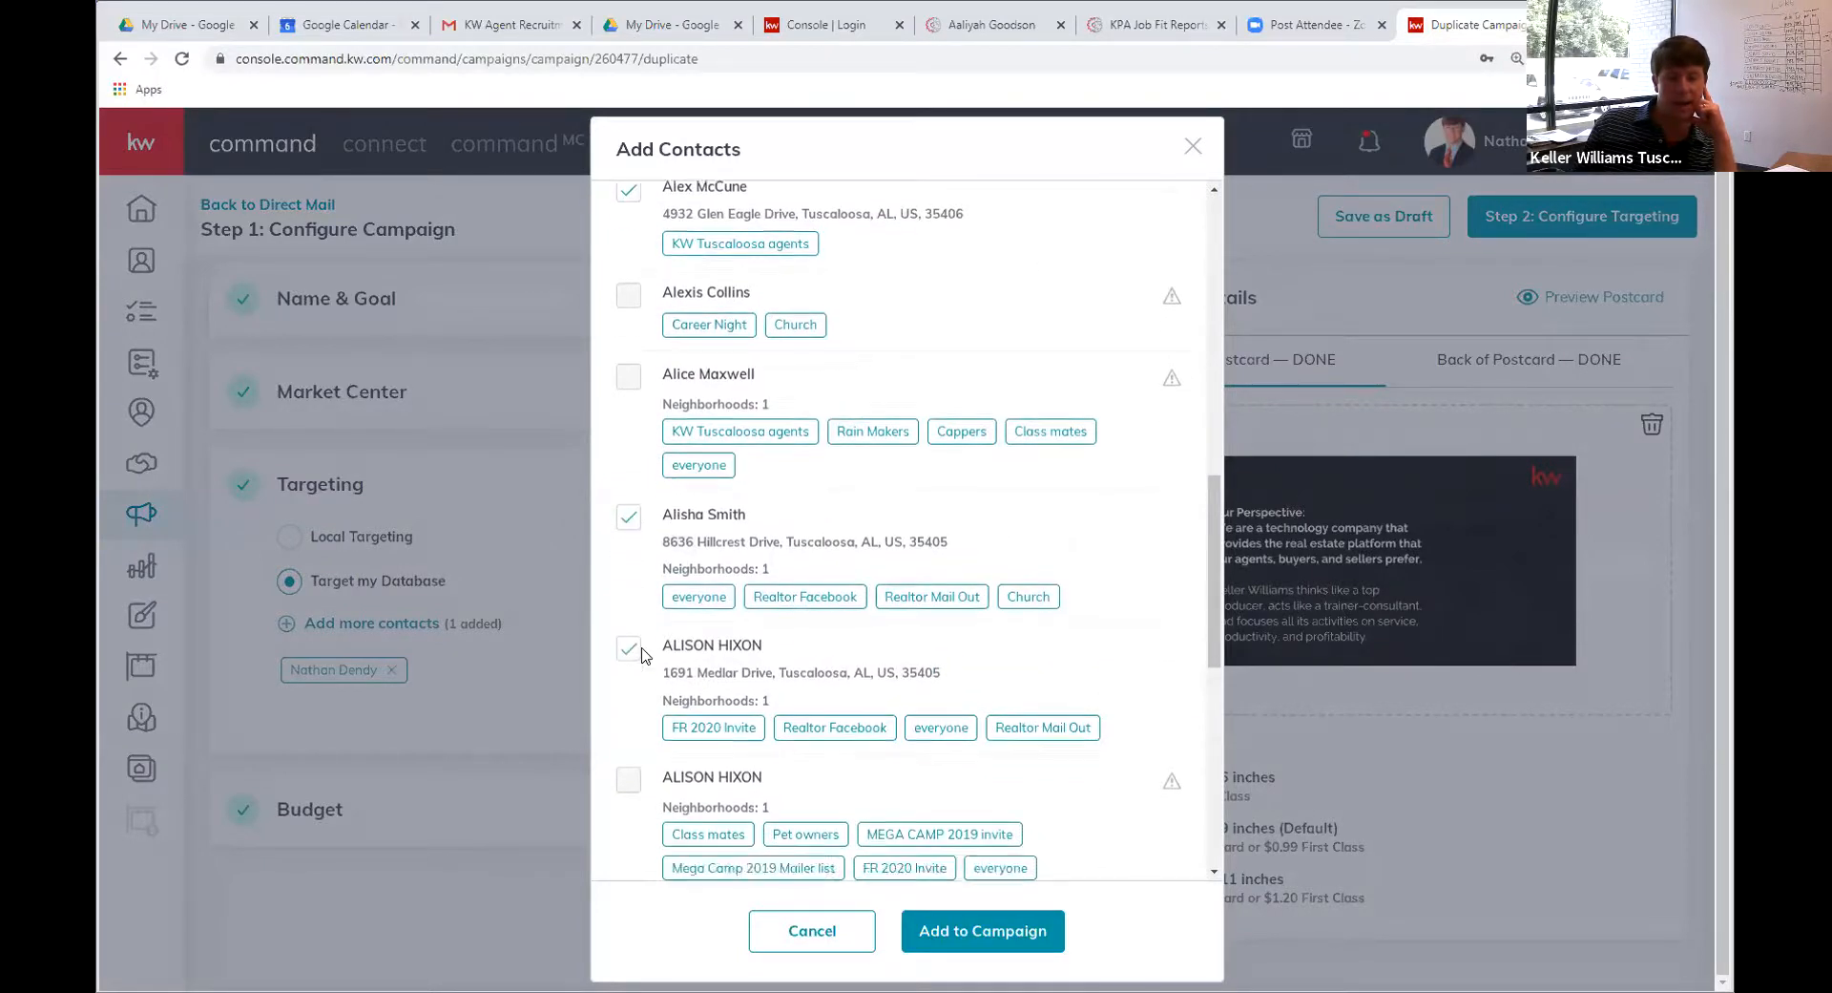
{"action": "left_click", "coordinate": [628, 742]}
{"action": "scroll", "coordinate": [878, 763], "scroll_direction": "down", "scroll_amount": 3}
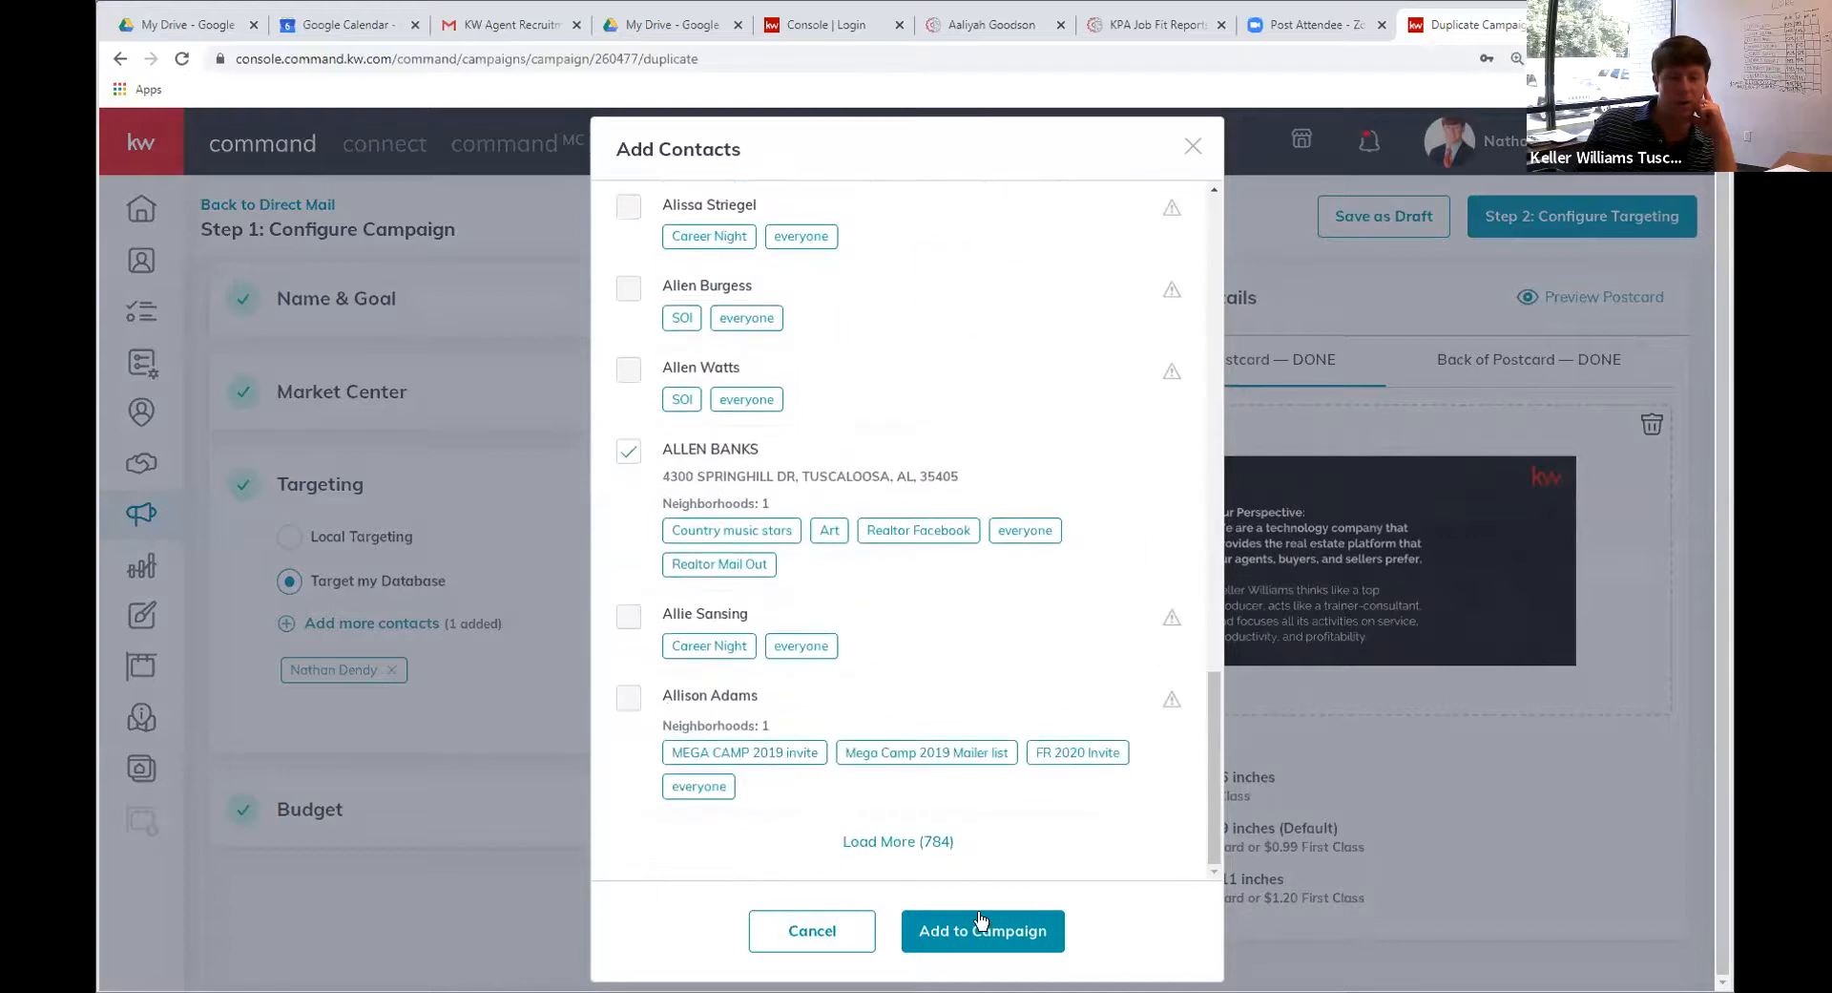
{"action": "left_click", "coordinate": [979, 928]}
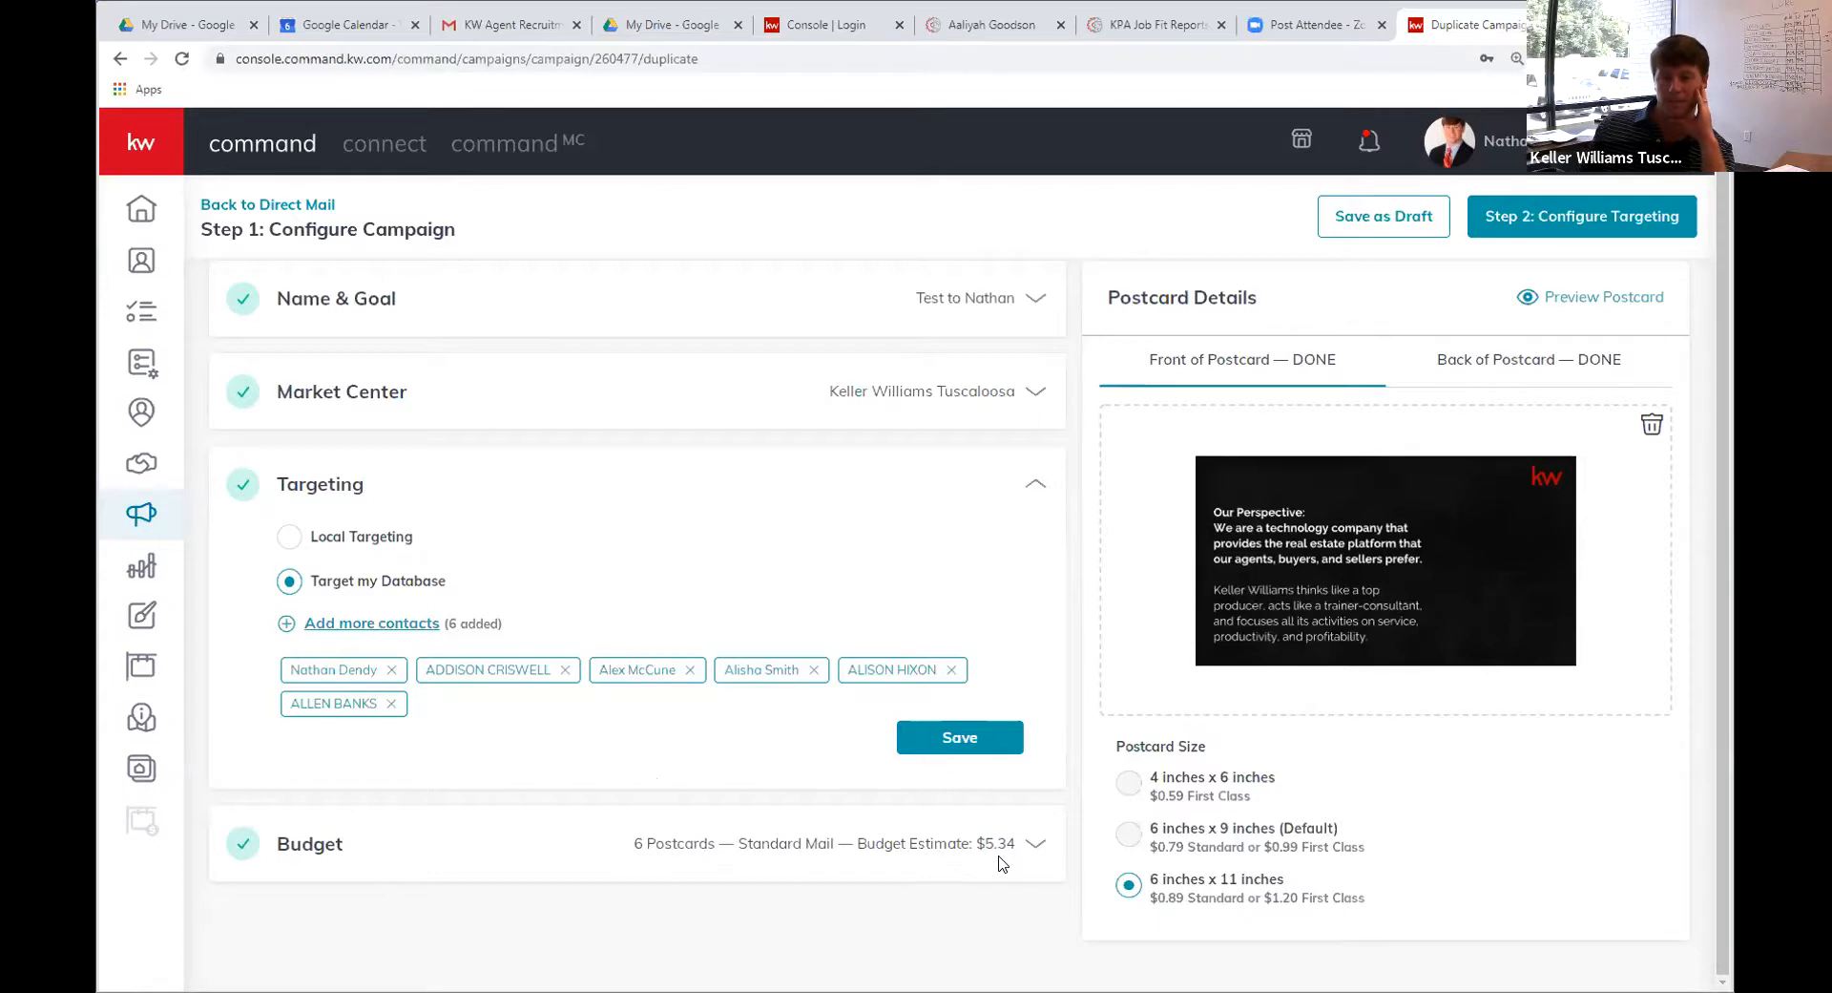
Switch to Local Targeting, choose AL as the state and enter Tuscaloosa as the city
{"action": "left_click", "coordinate": [303, 536]}
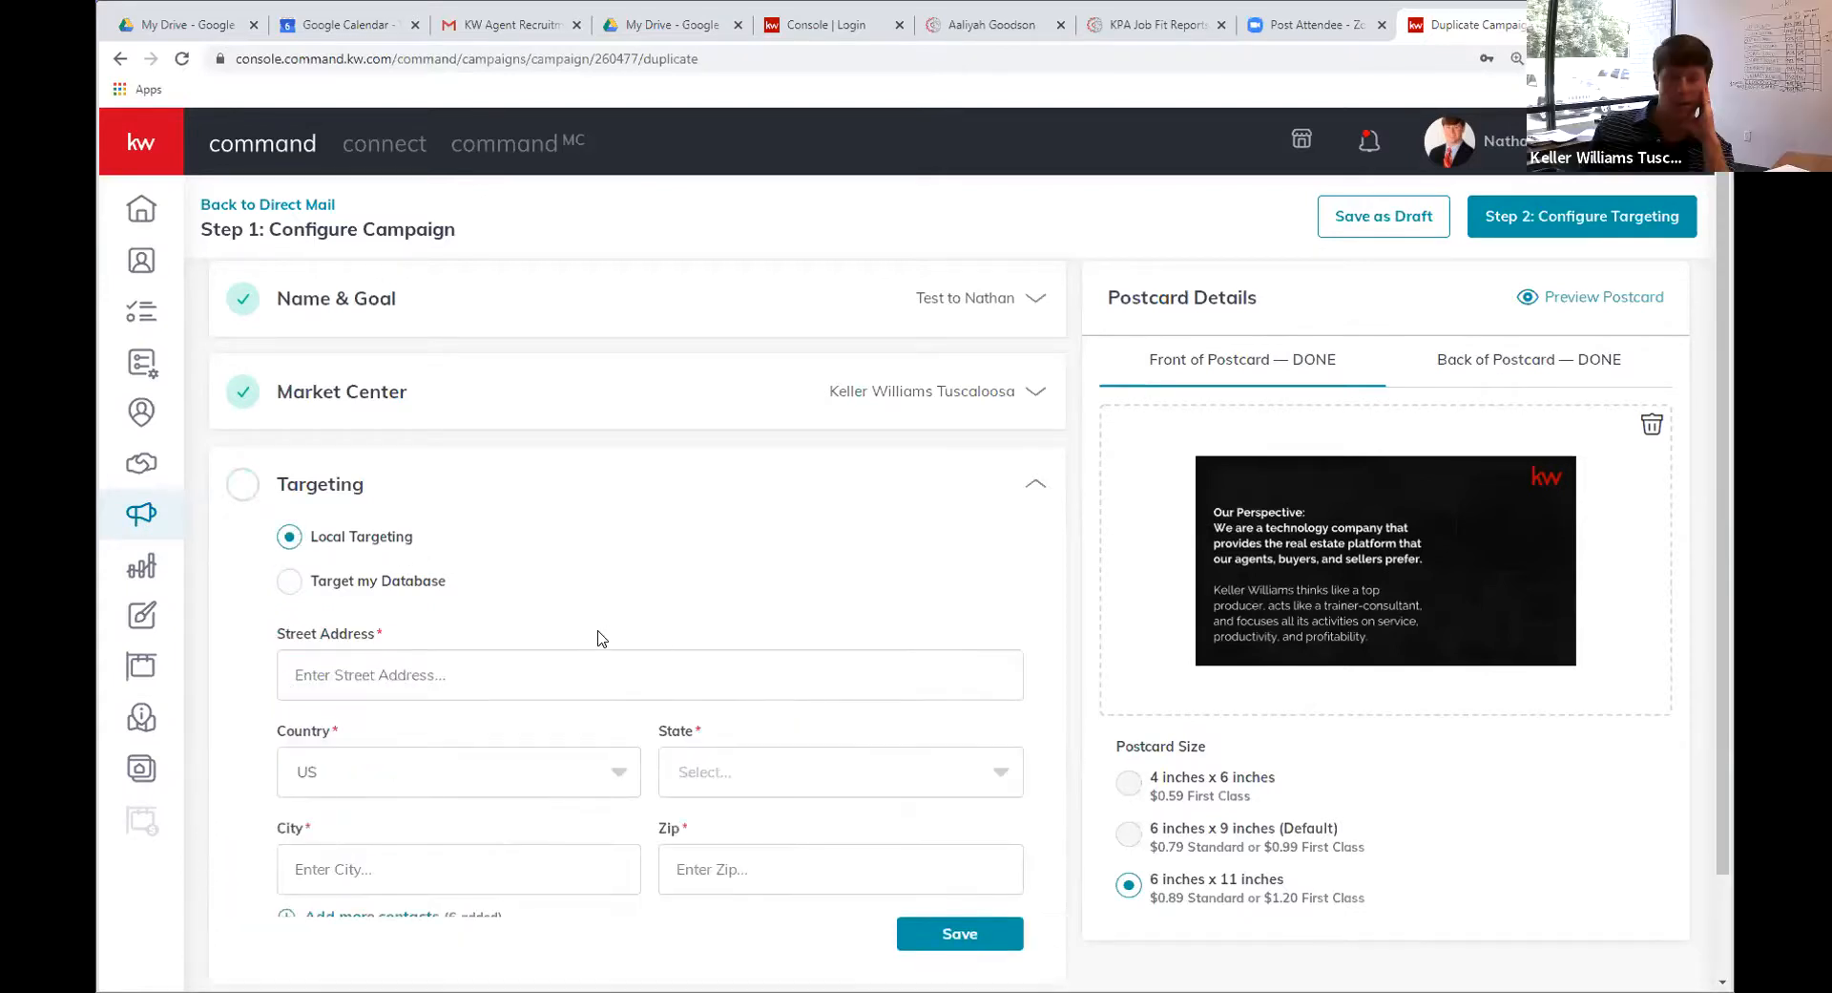
{"action": "scroll", "coordinate": [589, 591], "scroll_direction": "down", "scroll_amount": 2}
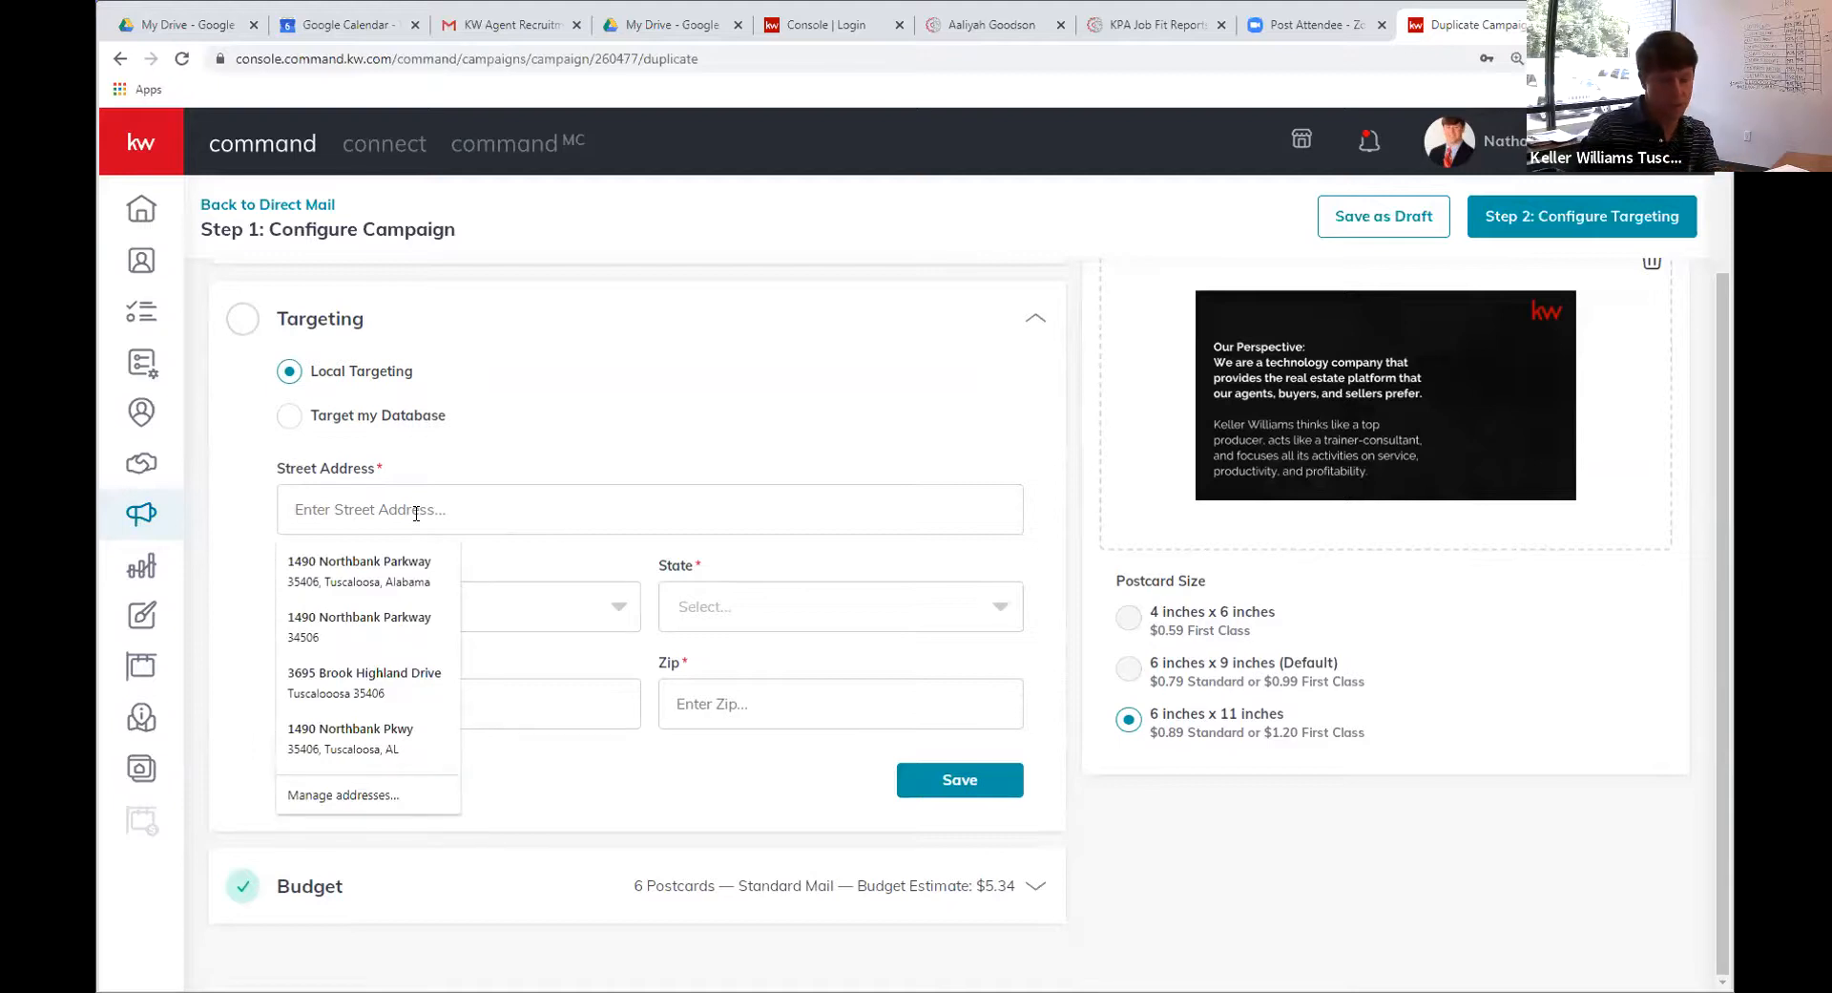
{"action": "type", "text": "nort"}
{"action": "key", "text": "BackSpace"}
{"action": "key", "text": "BackSpace"}
{"action": "key", "text": "BackSpace"}
{"action": "key", "text": "BackSpace"}
{"action": "key", "text": "BackSpace"}
{"action": "left_click", "coordinate": [723, 599]}
{"action": "left_click", "coordinate": [711, 659]}
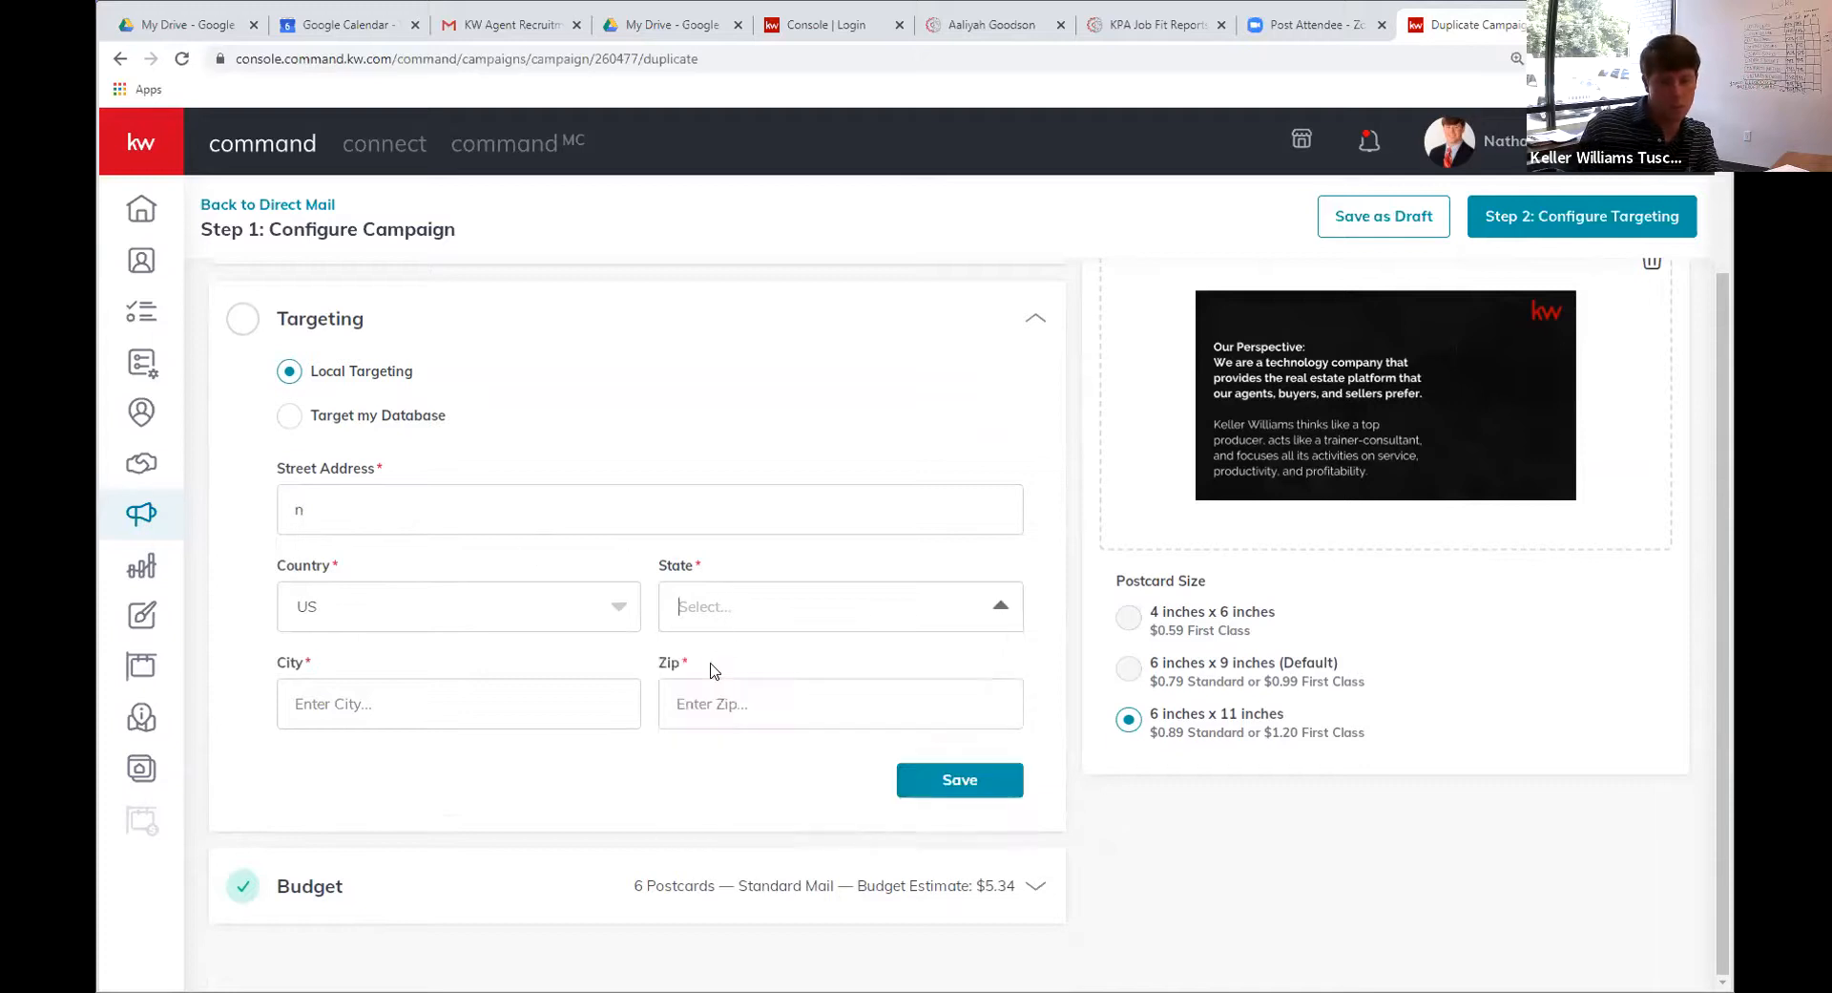
{"action": "left_click", "coordinate": [477, 706]}
{"action": "type", "text": "Tuscal"}
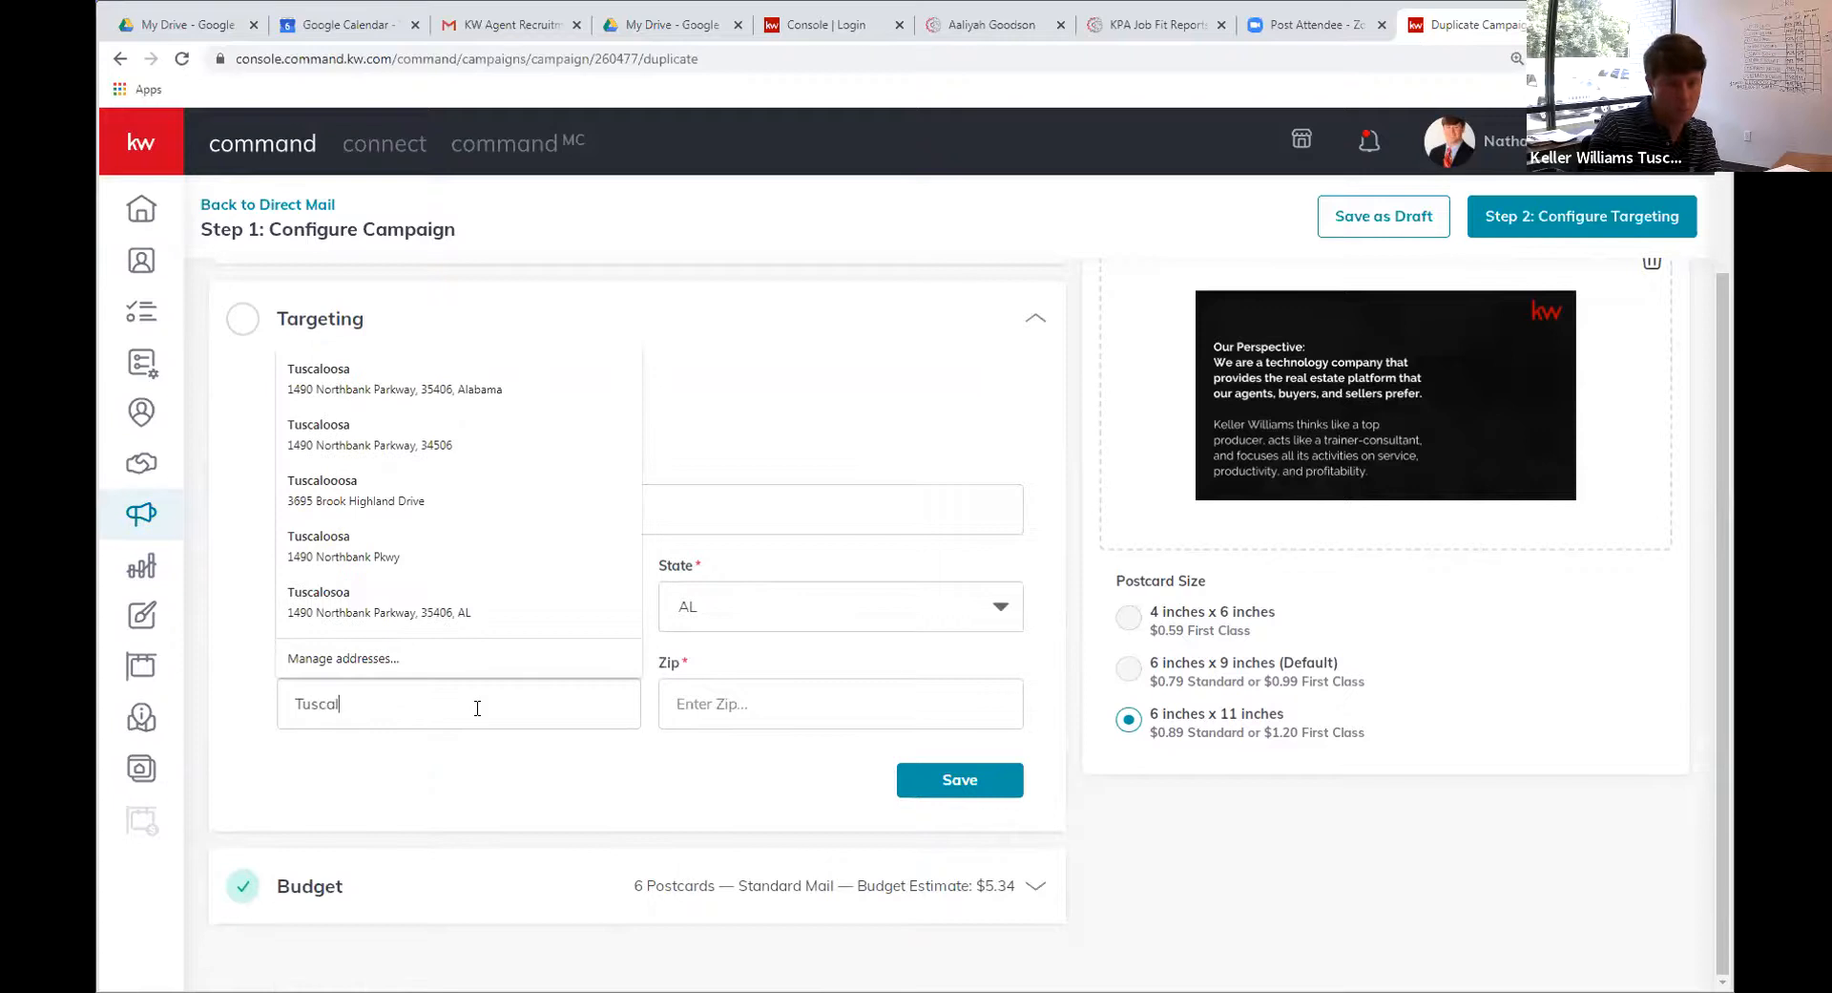
{"action": "type", "text": "oosa"}
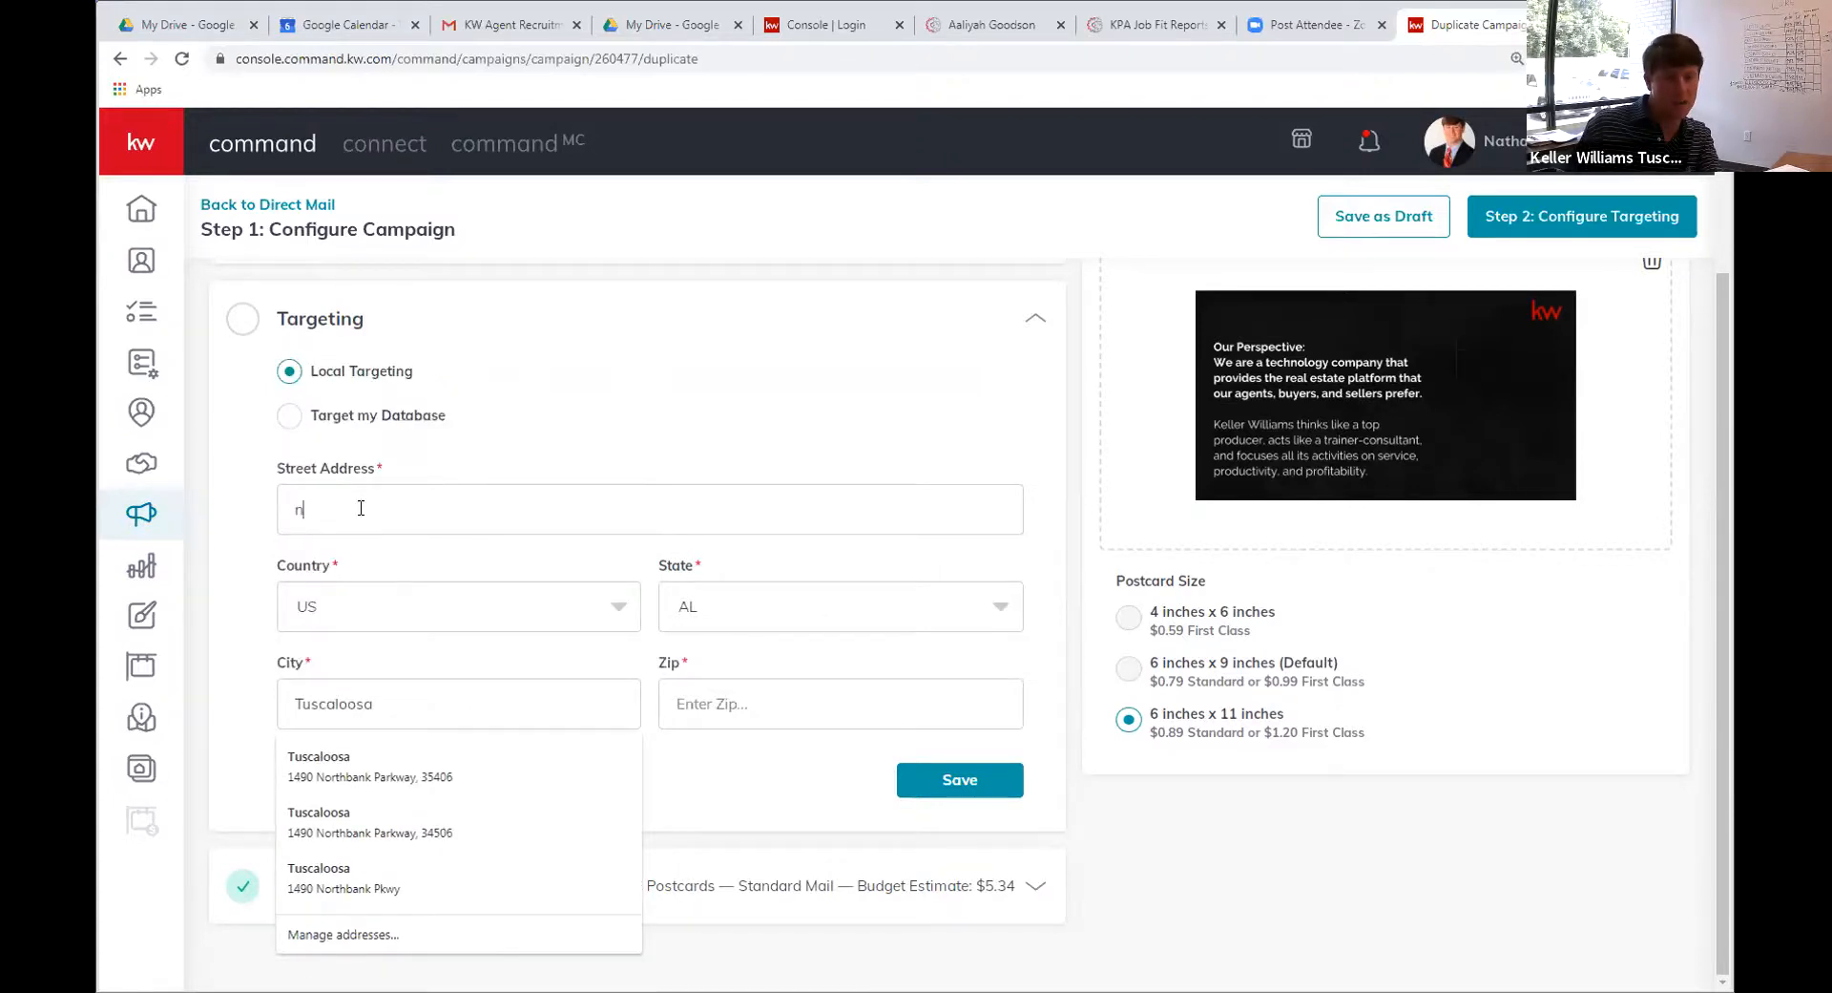
Fill the street address from the saved suggestion, correct the city spelling, and save Targeting
{"action": "key", "text": "BackSpace"}
{"action": "type", "text": "269"}
{"action": "key", "text": "BackSpace"}
{"action": "key", "text": "BackSpace"}
{"action": "key", "text": "BackSpace"}
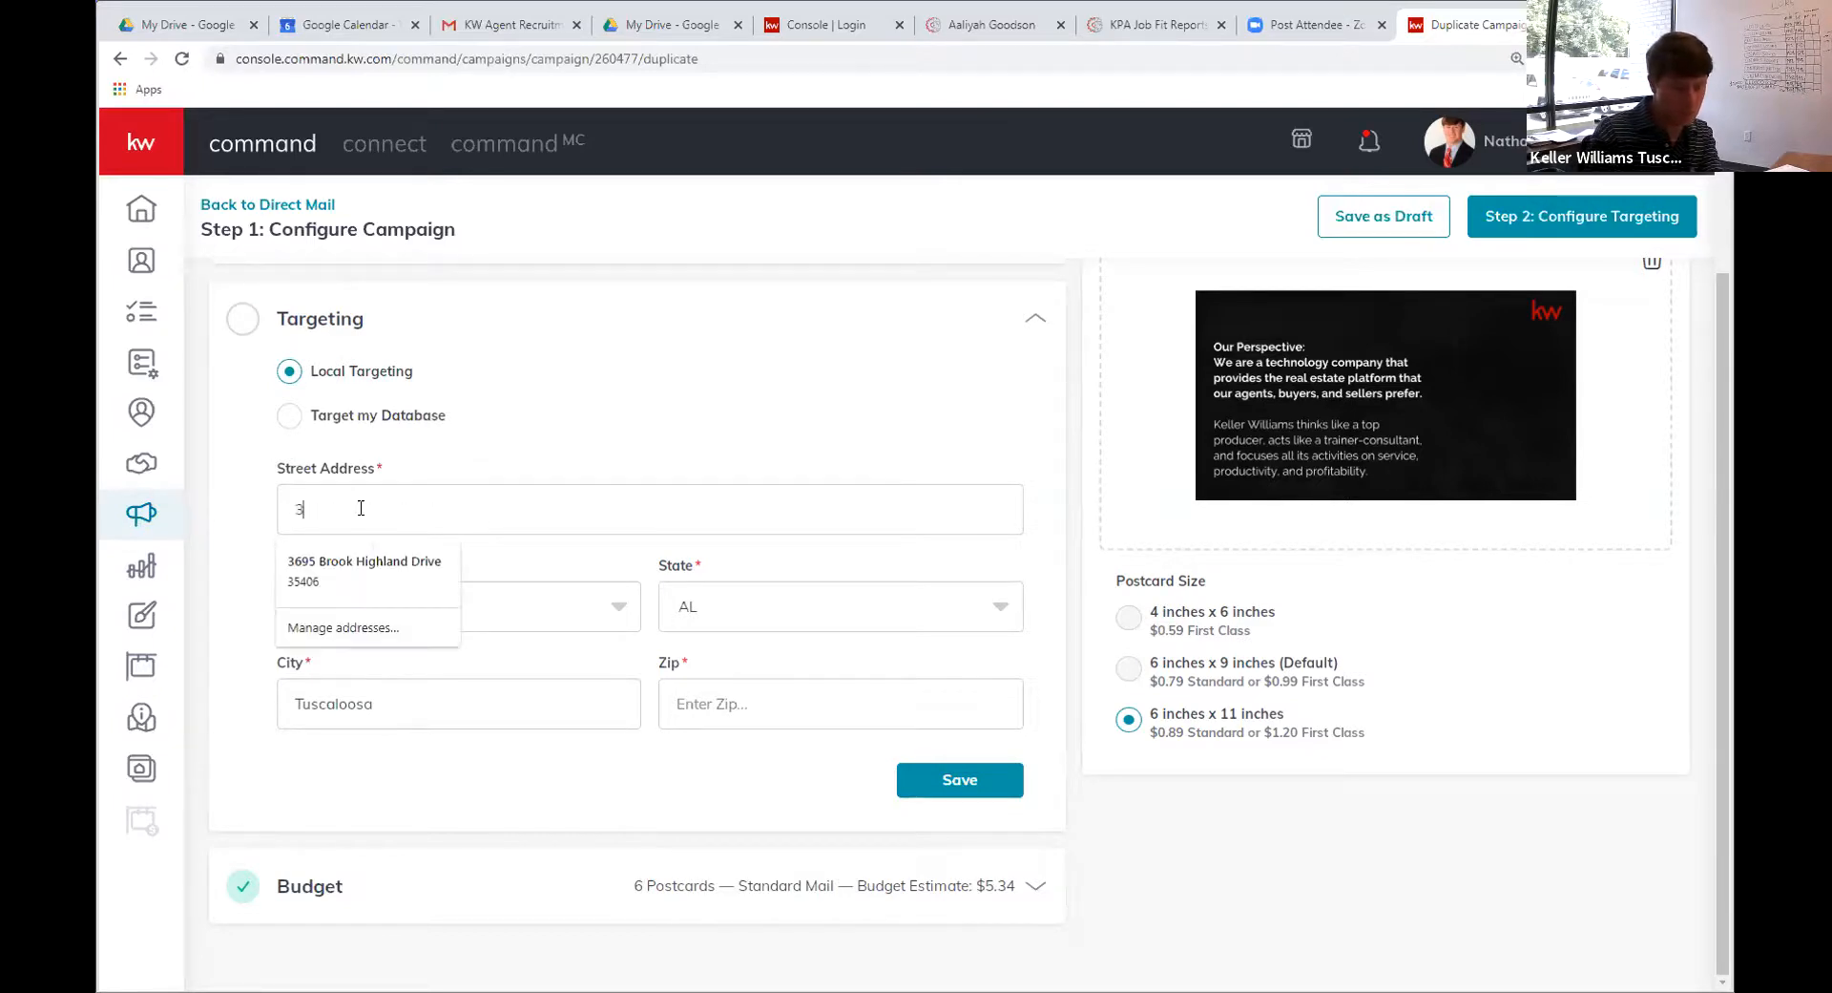
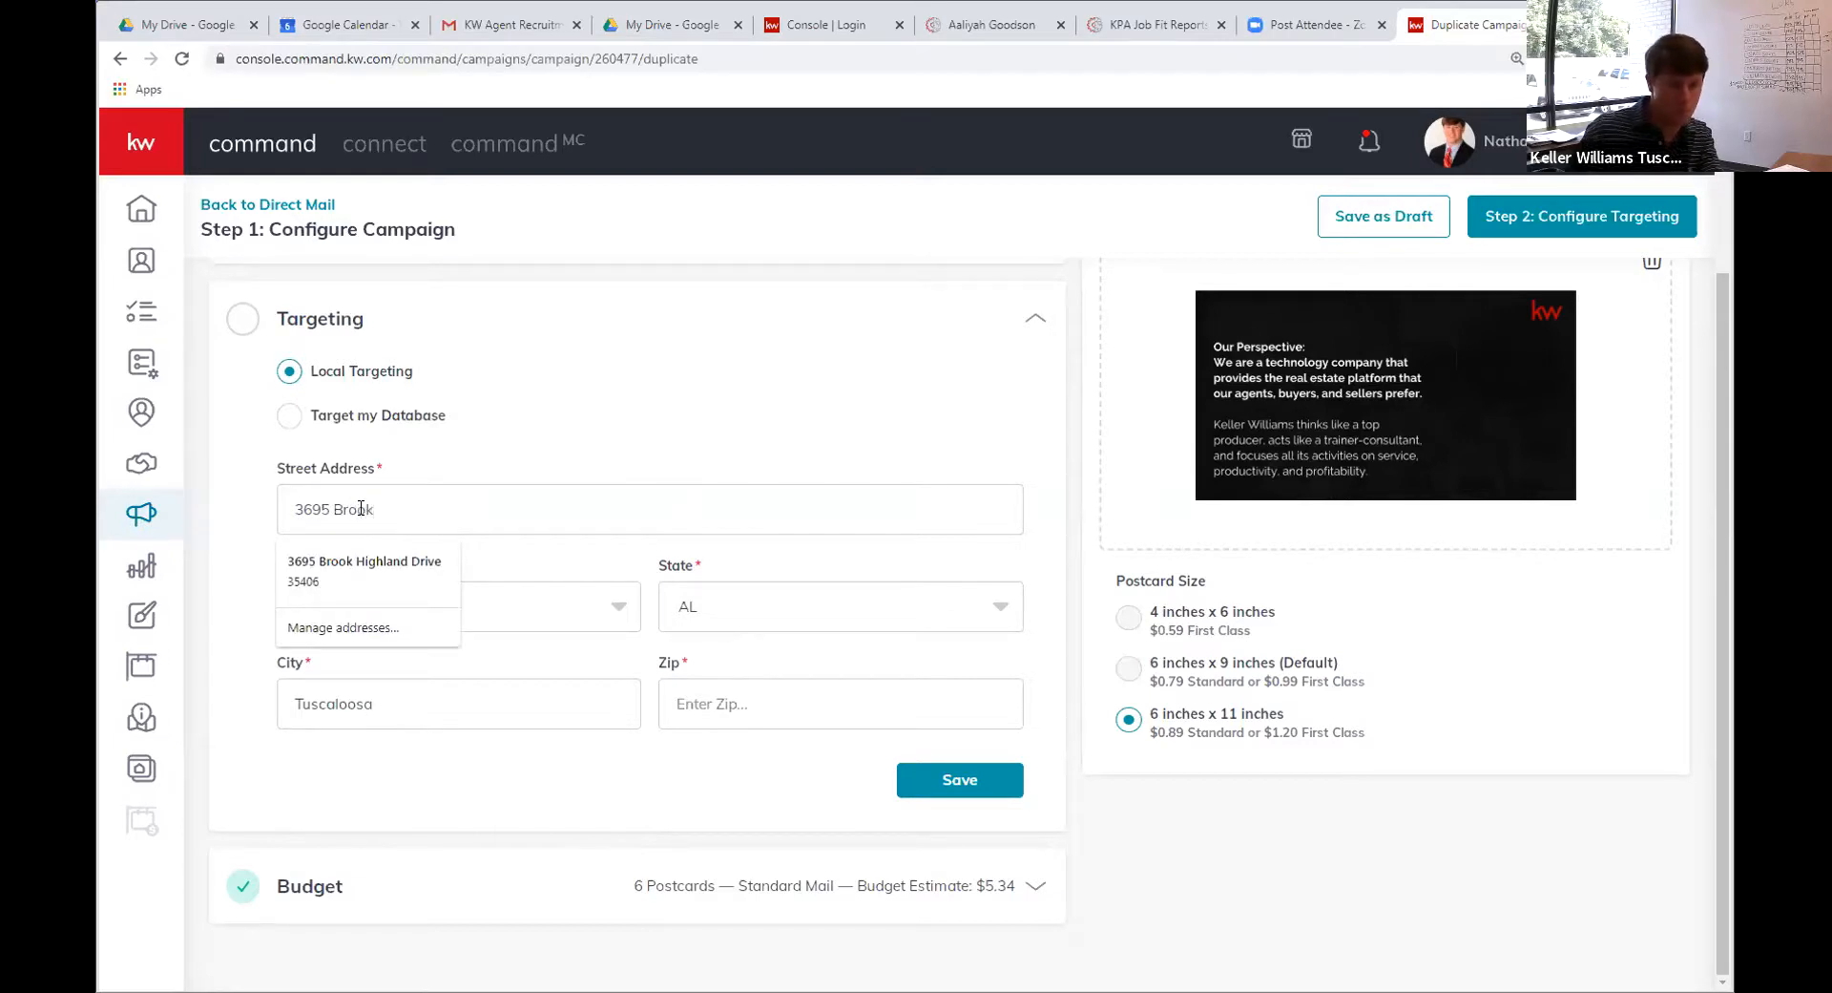
{"action": "left_click", "coordinate": [358, 573]}
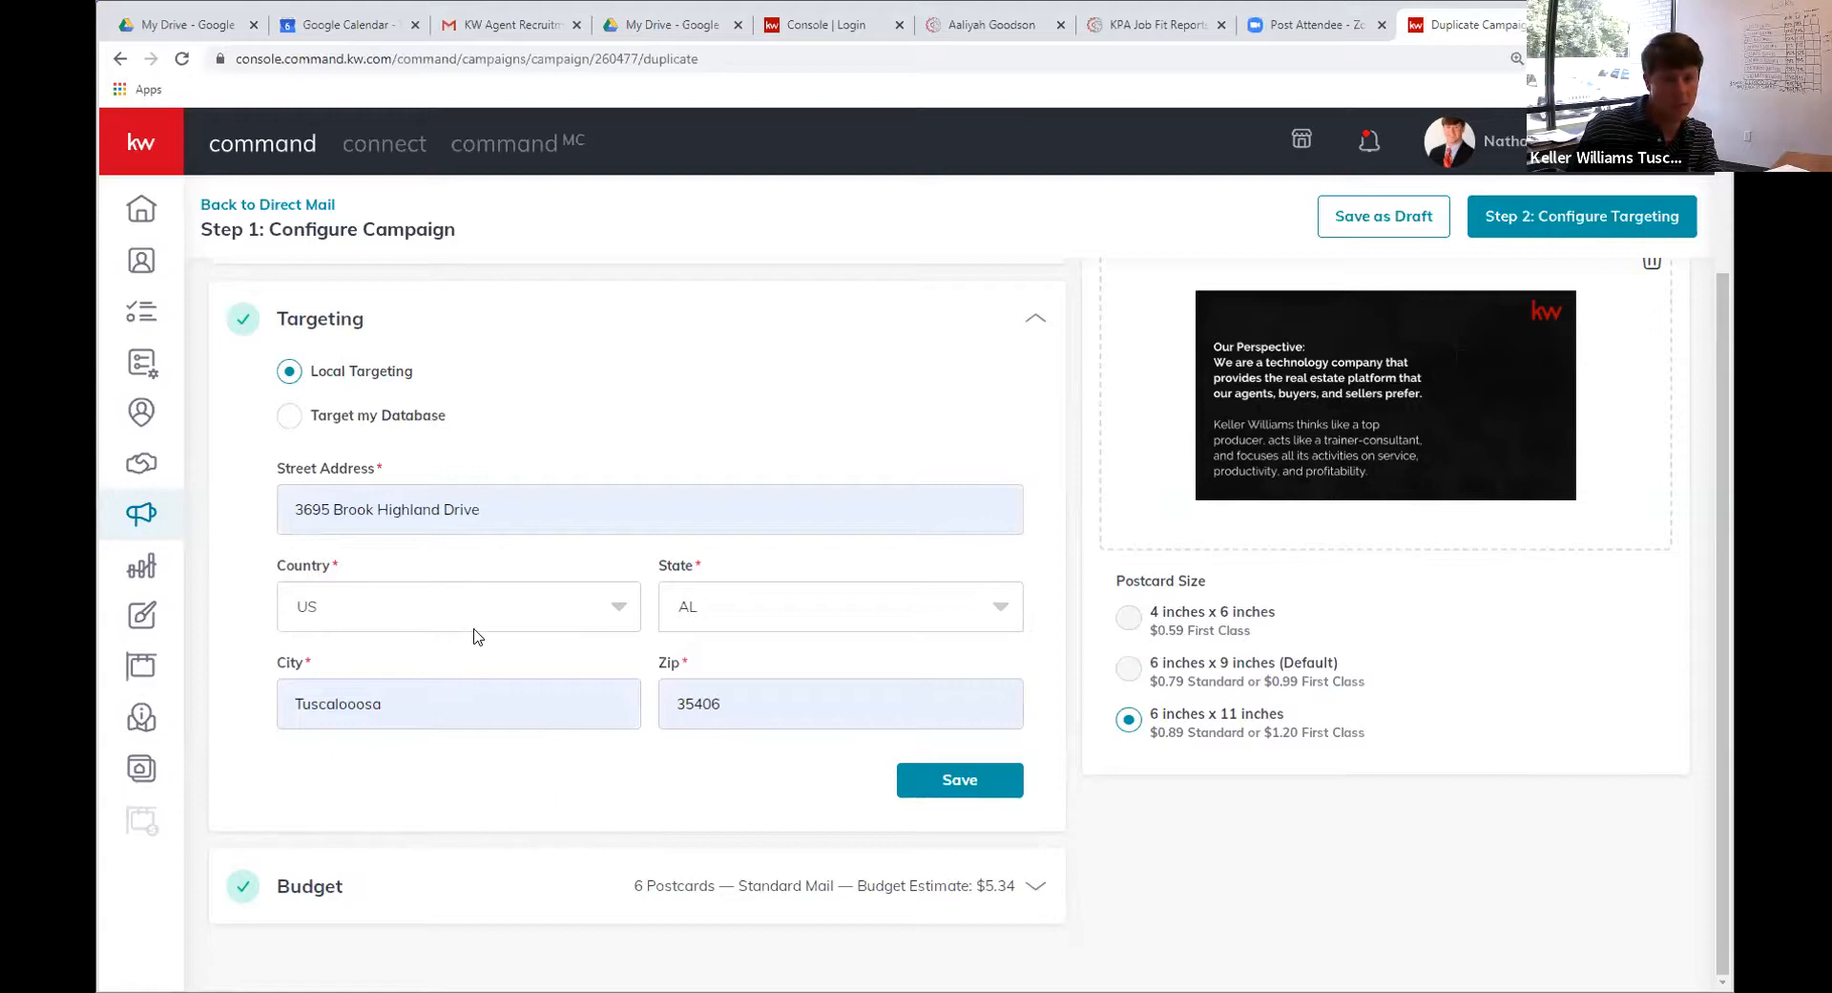
{"action": "left_click", "coordinate": [357, 698]}
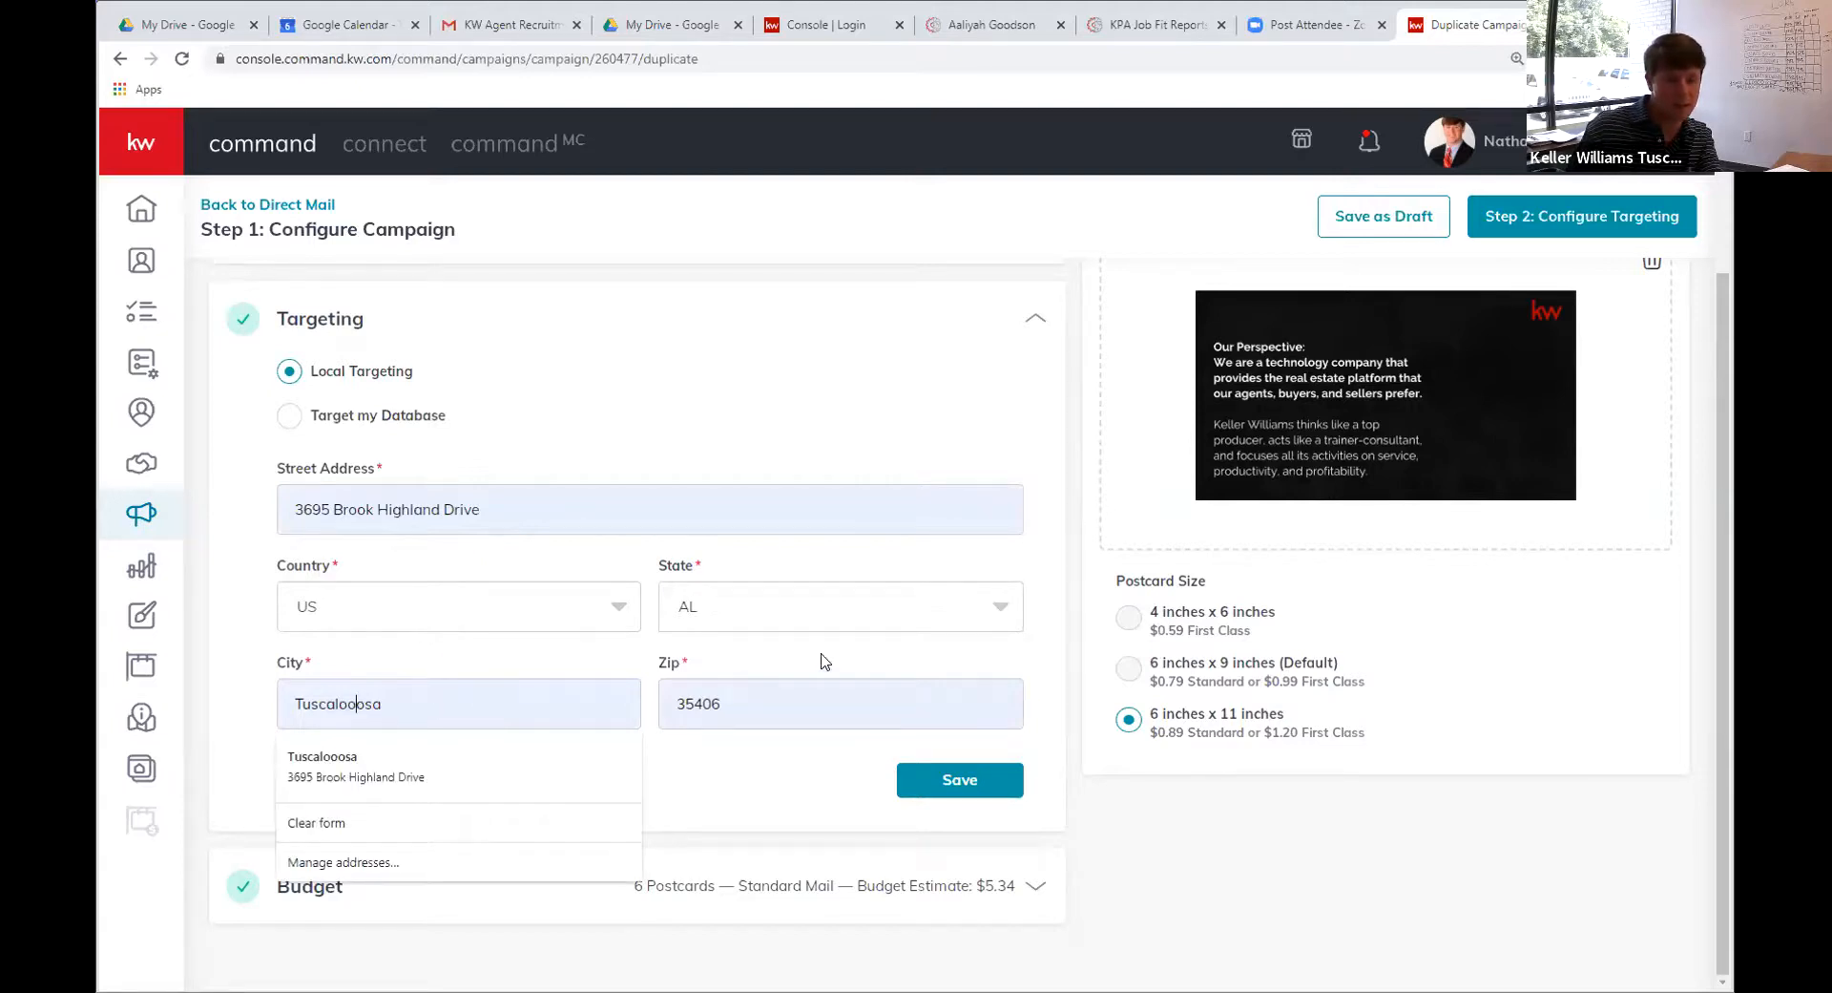
{"action": "key", "text": "BackSpace"}
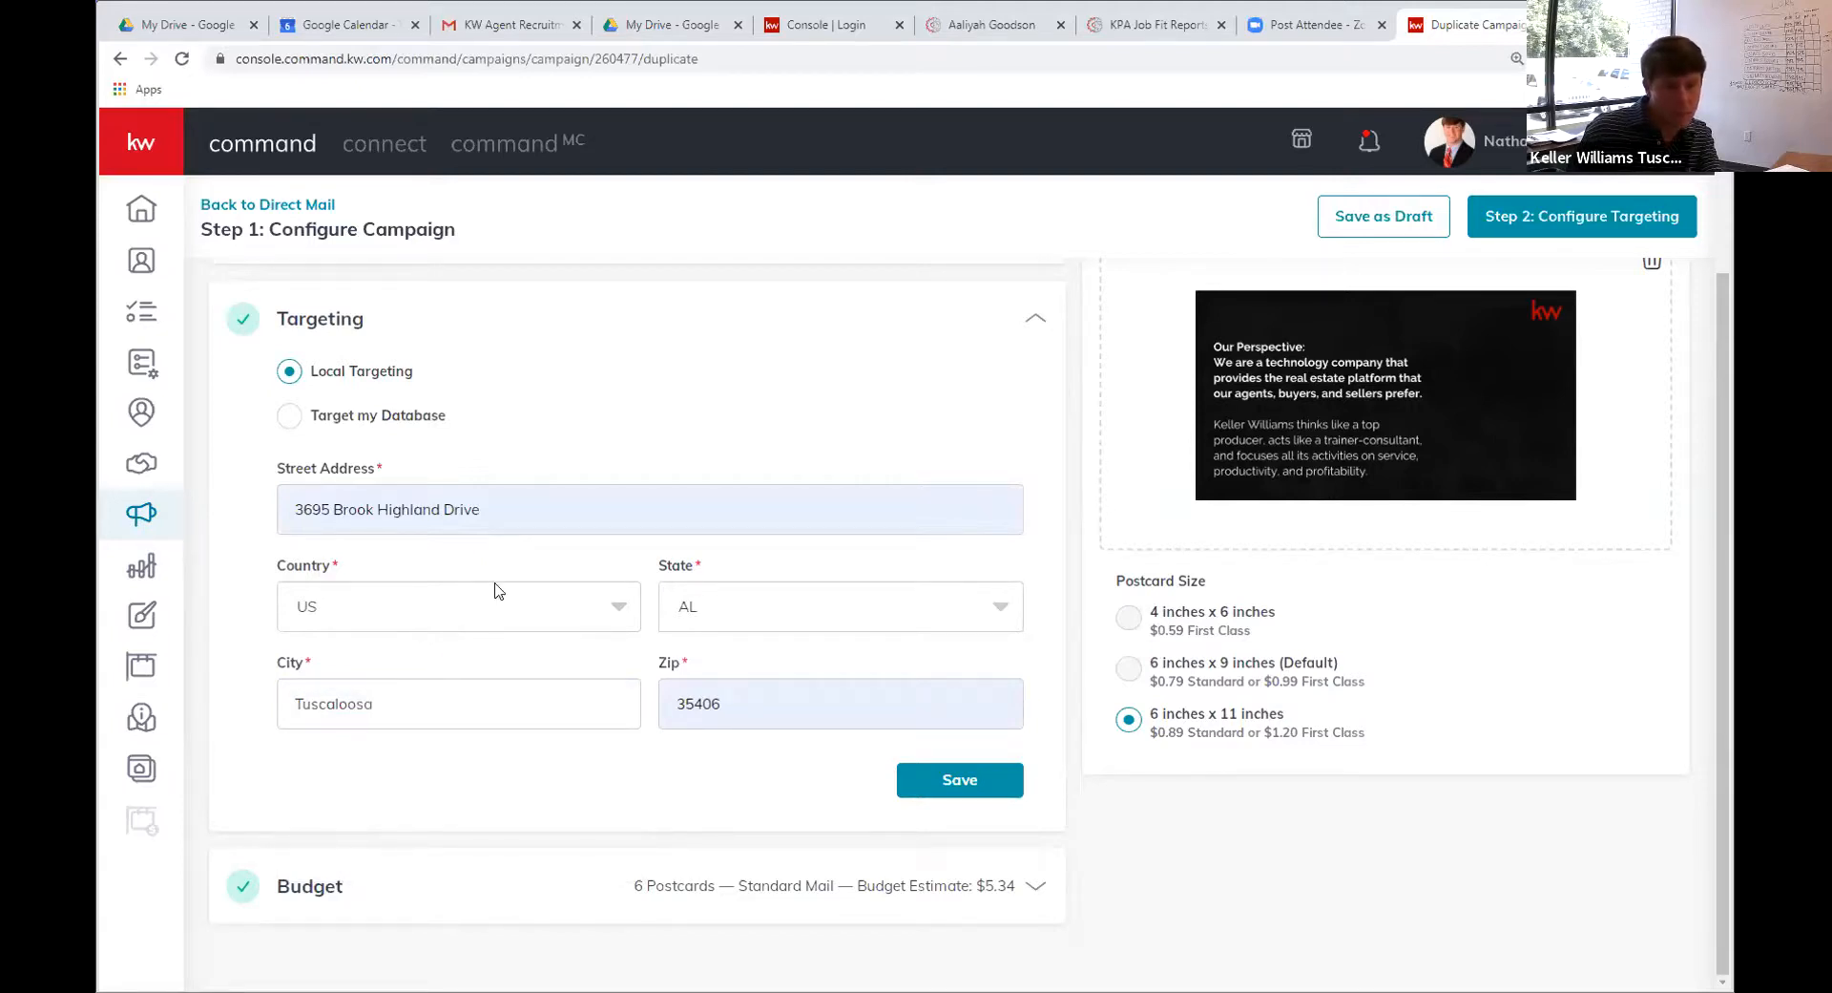
{"action": "left_click", "coordinate": [620, 453]}
{"action": "left_click", "coordinate": [925, 780]}
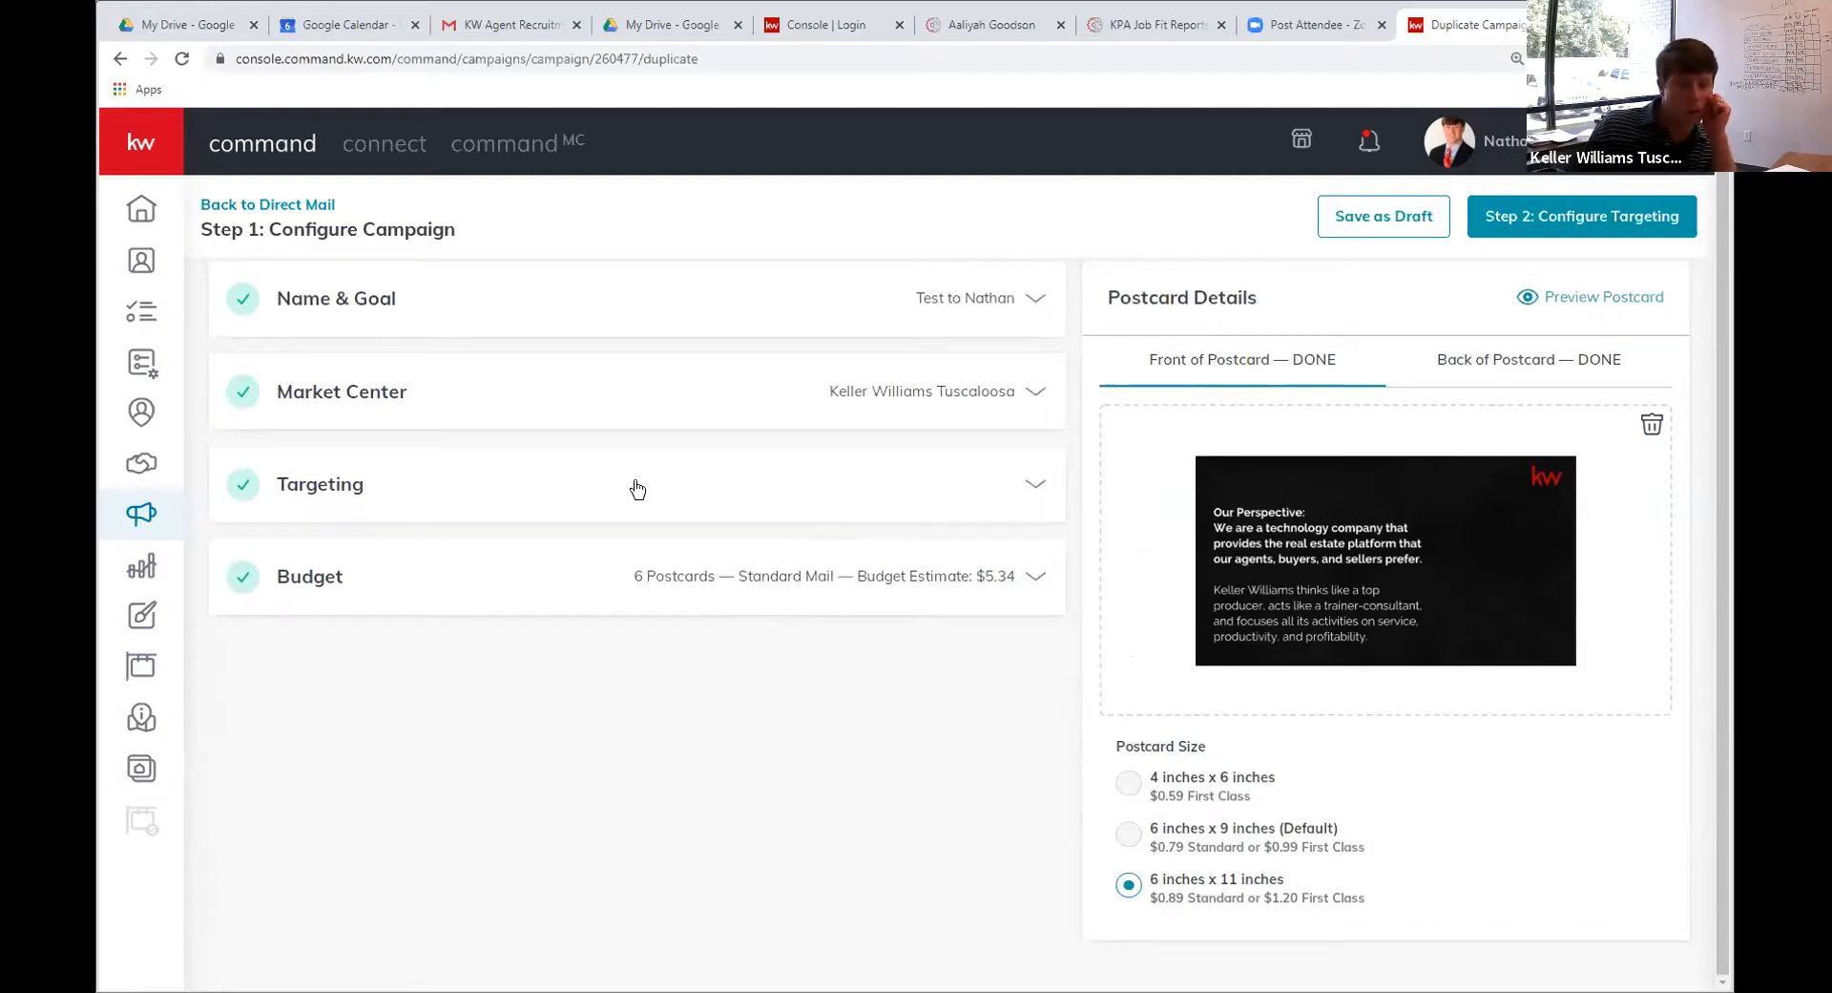
Advance to Step 2: Configure Targeting to bring up the create-campaign confirmation
{"action": "scroll", "coordinate": [420, 482], "scroll_direction": "up", "scroll_amount": 1}
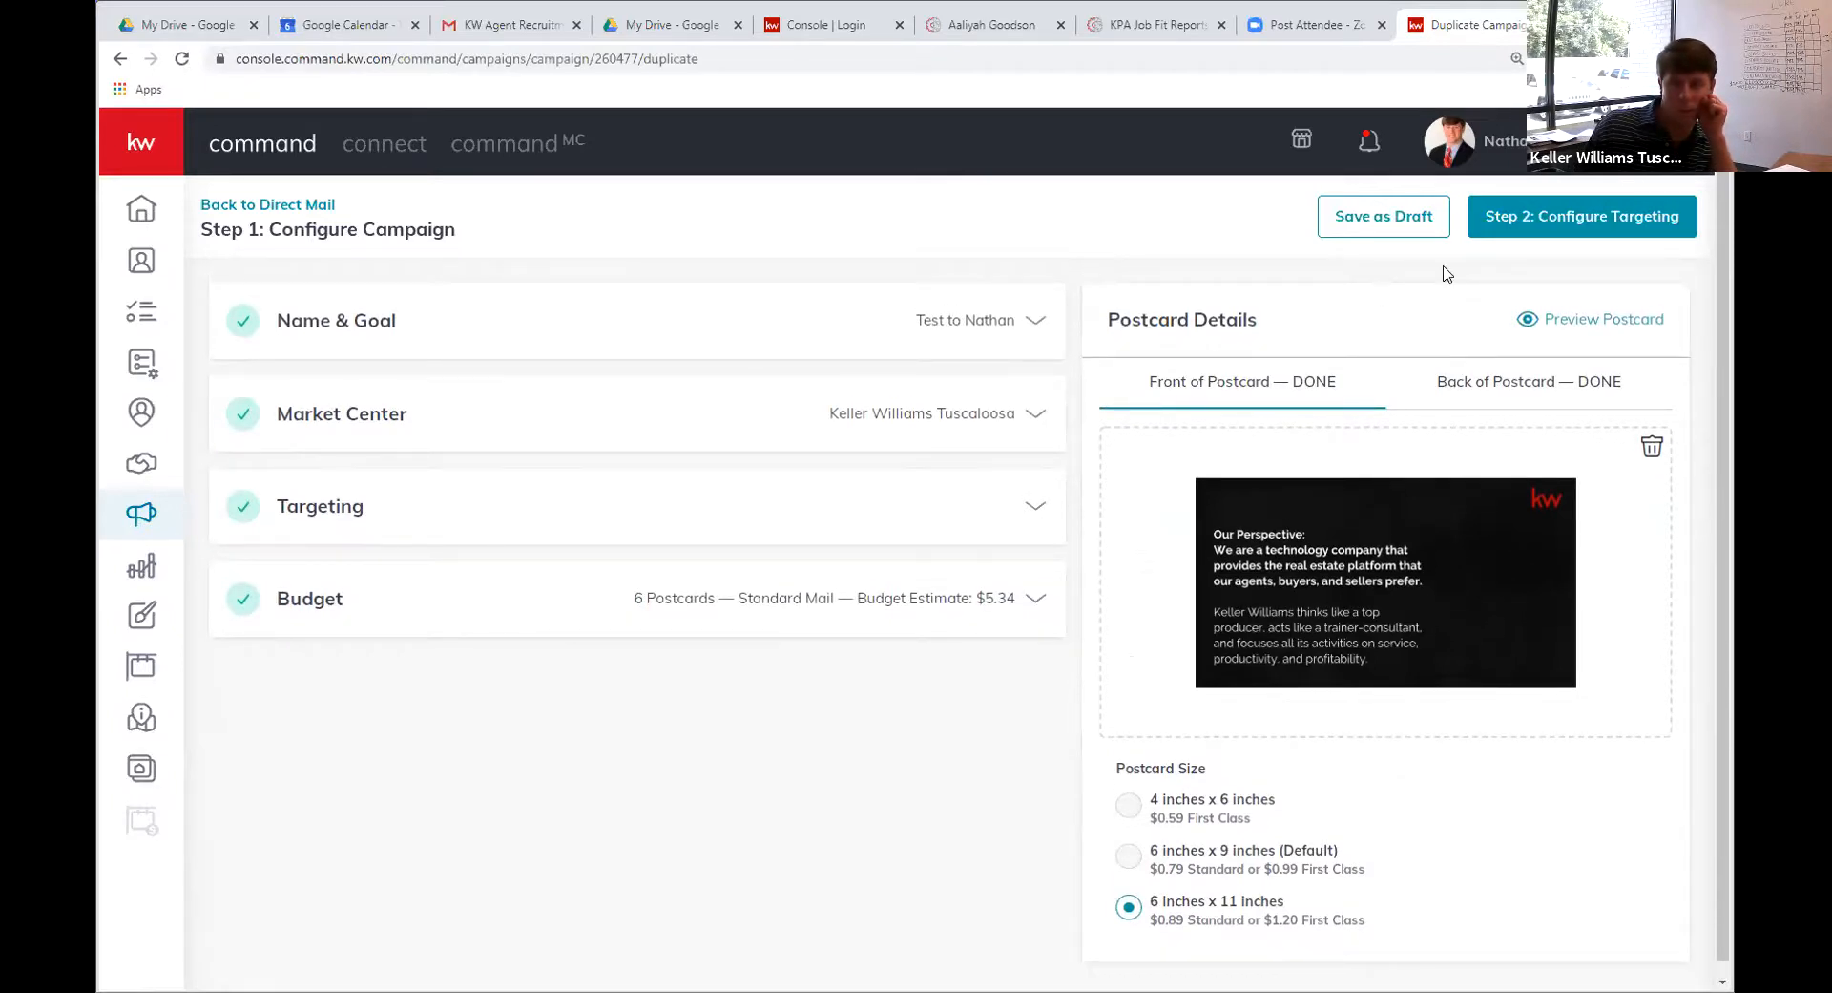
{"action": "left_click", "coordinate": [1596, 235]}
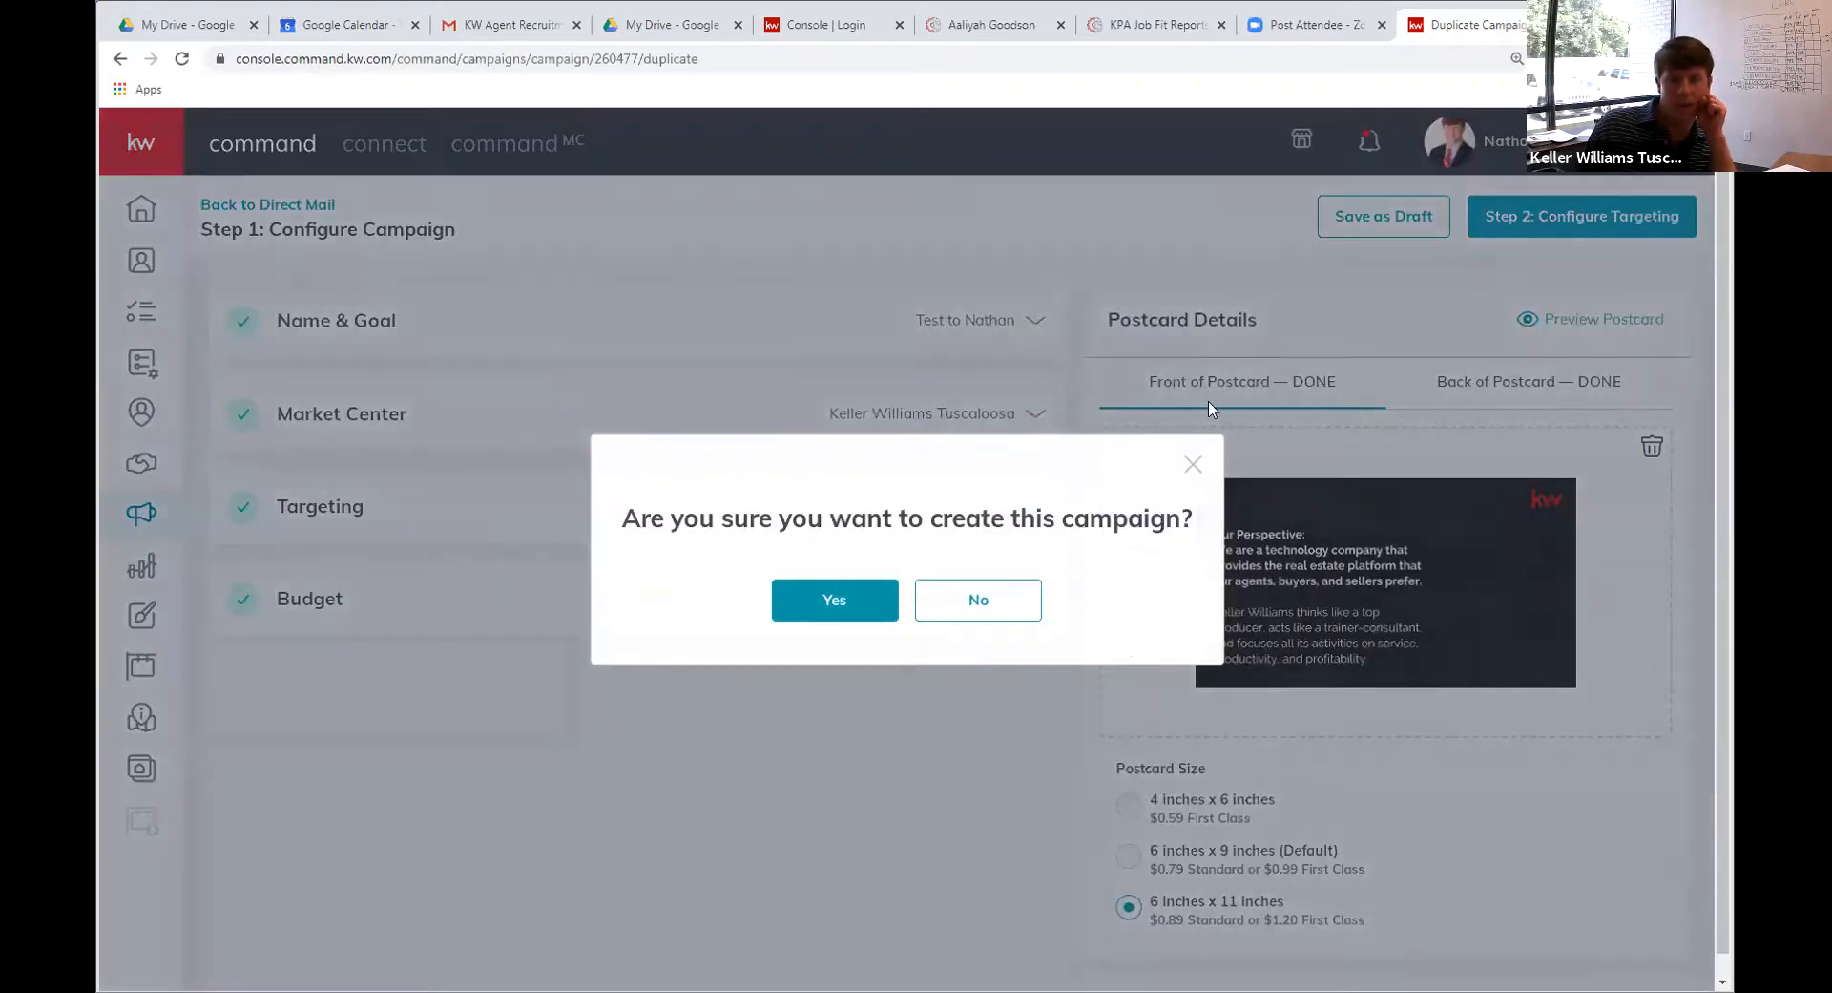
Confirm creating the duplicated campaign and look over the Step 2 targeting page
{"action": "left_click", "coordinate": [814, 621]}
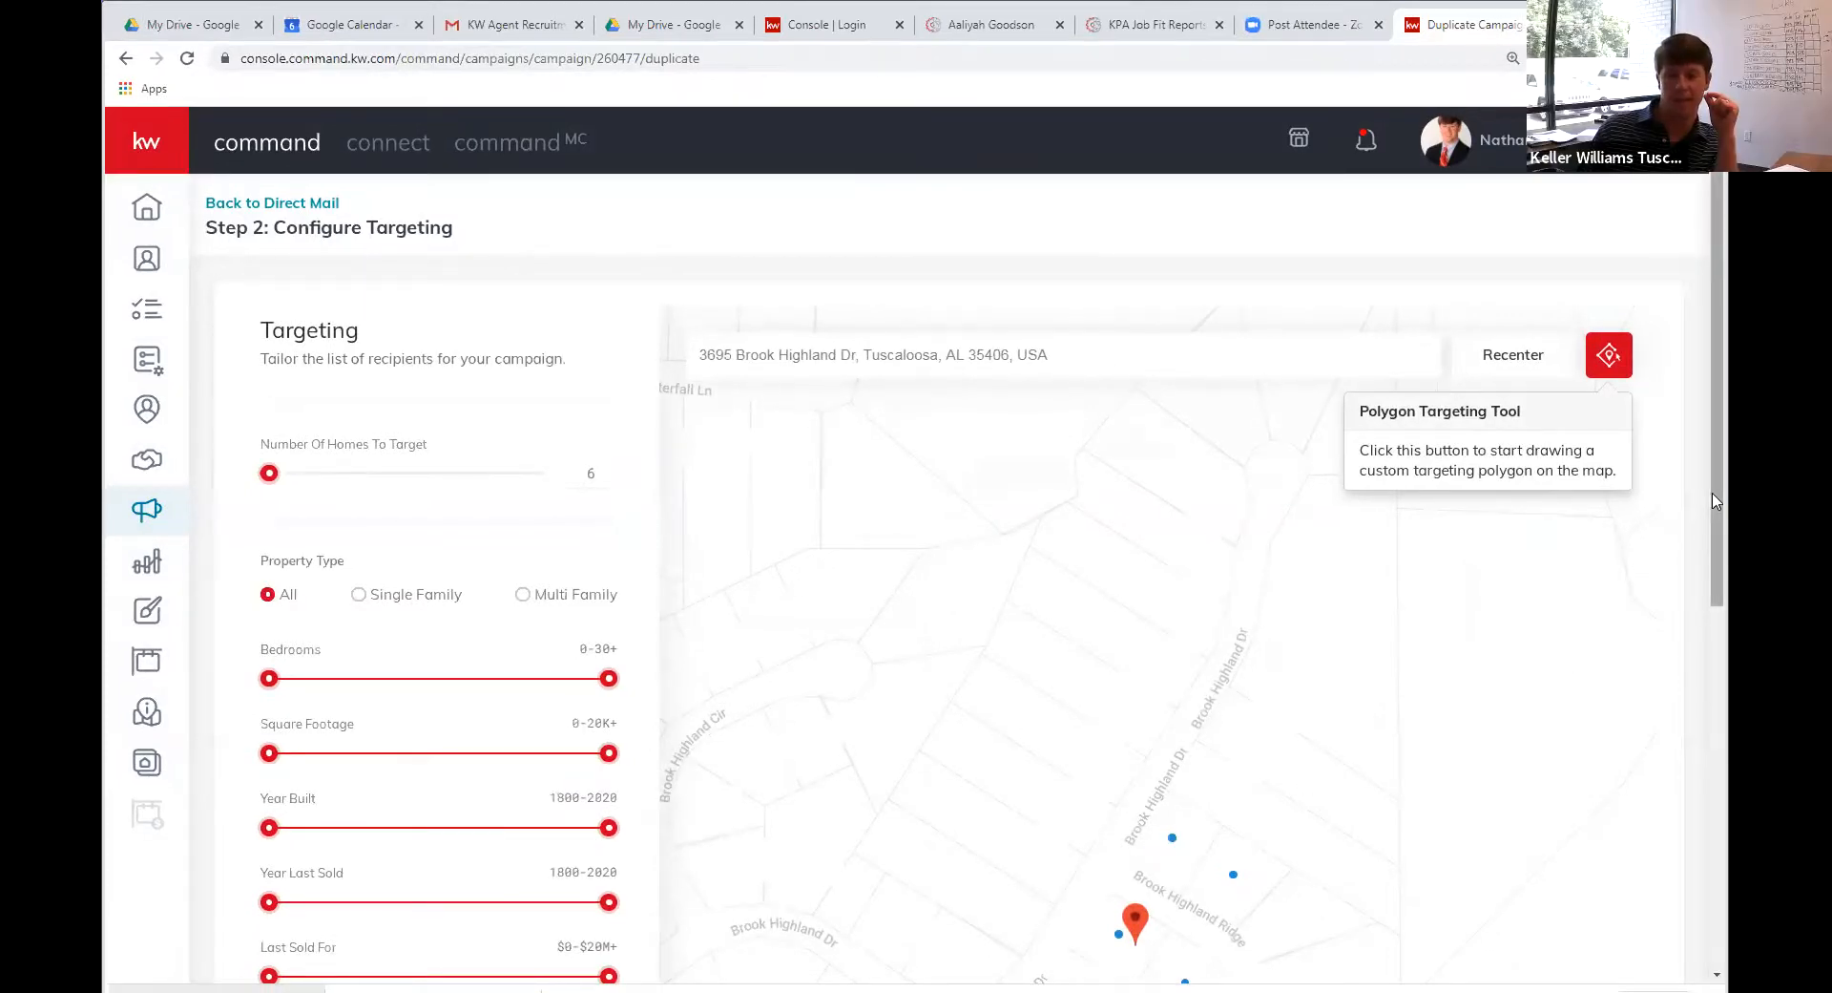
{"action": "scroll", "coordinate": [1712, 737], "scroll_direction": "down", "scroll_amount": 2}
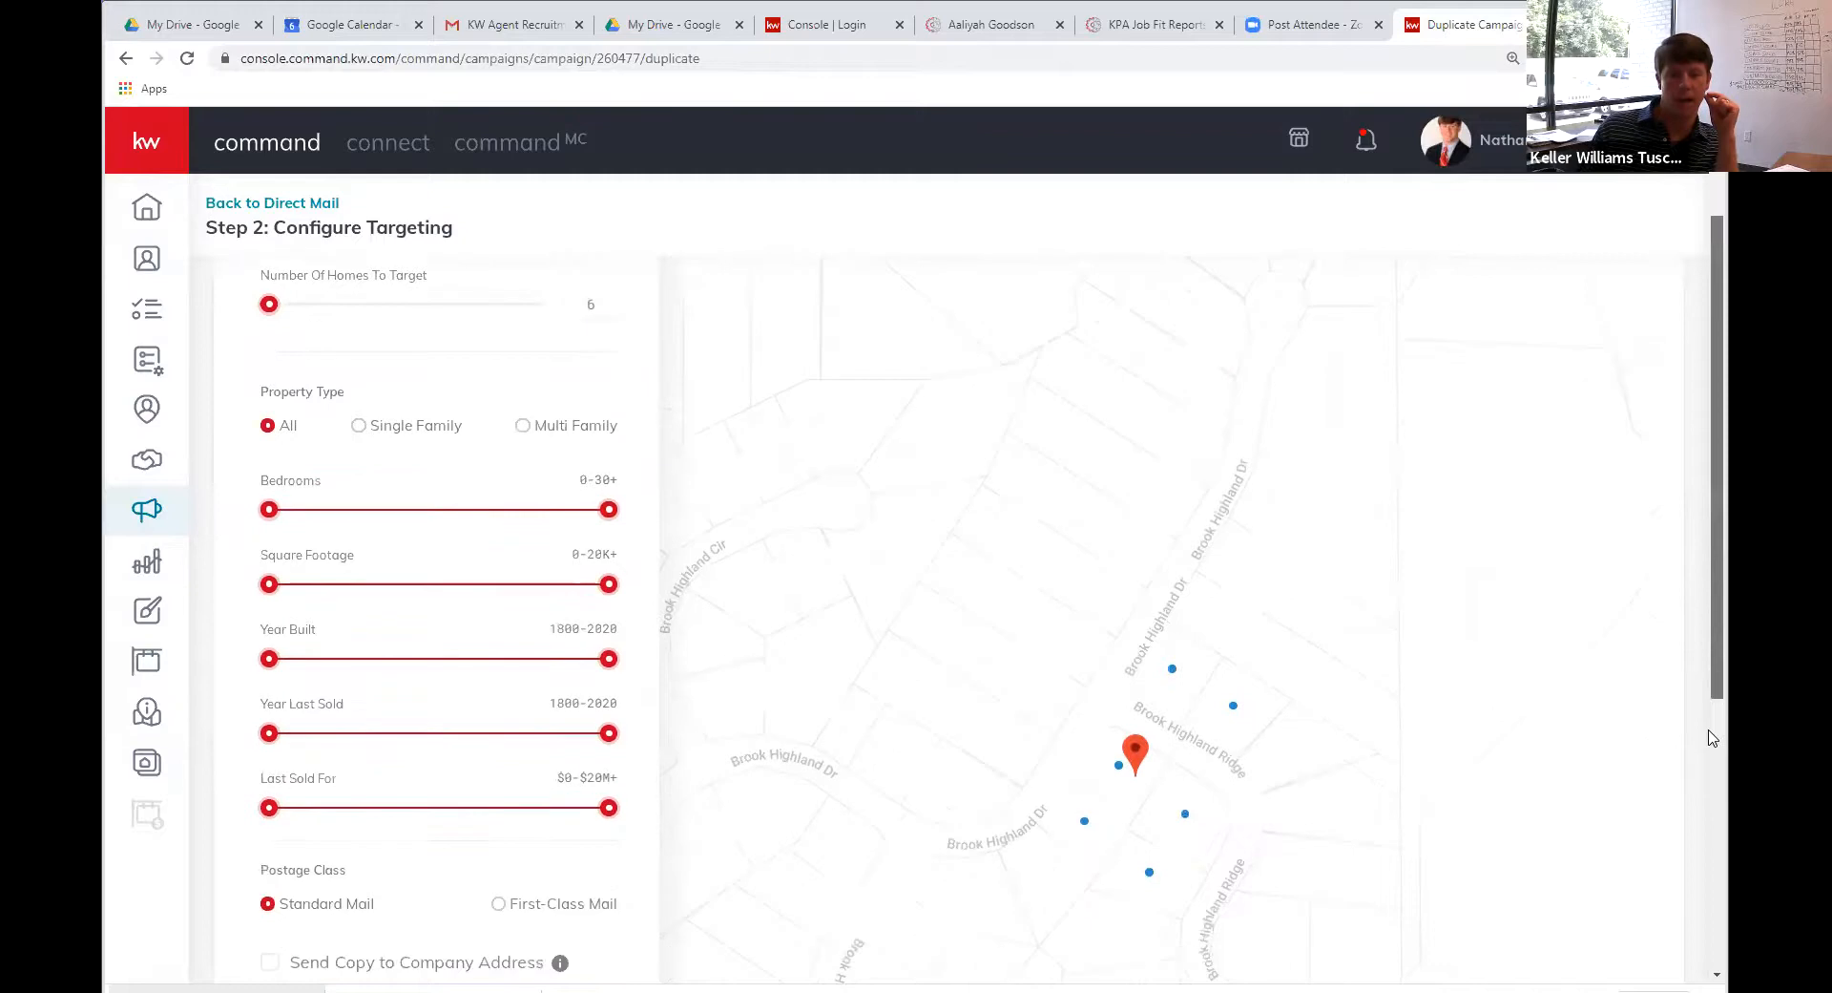
{"action": "scroll", "coordinate": [1712, 737], "scroll_direction": "down", "scroll_amount": 1}
{"action": "scroll", "coordinate": [1702, 707], "scroll_direction": "down", "scroll_amount": 1}
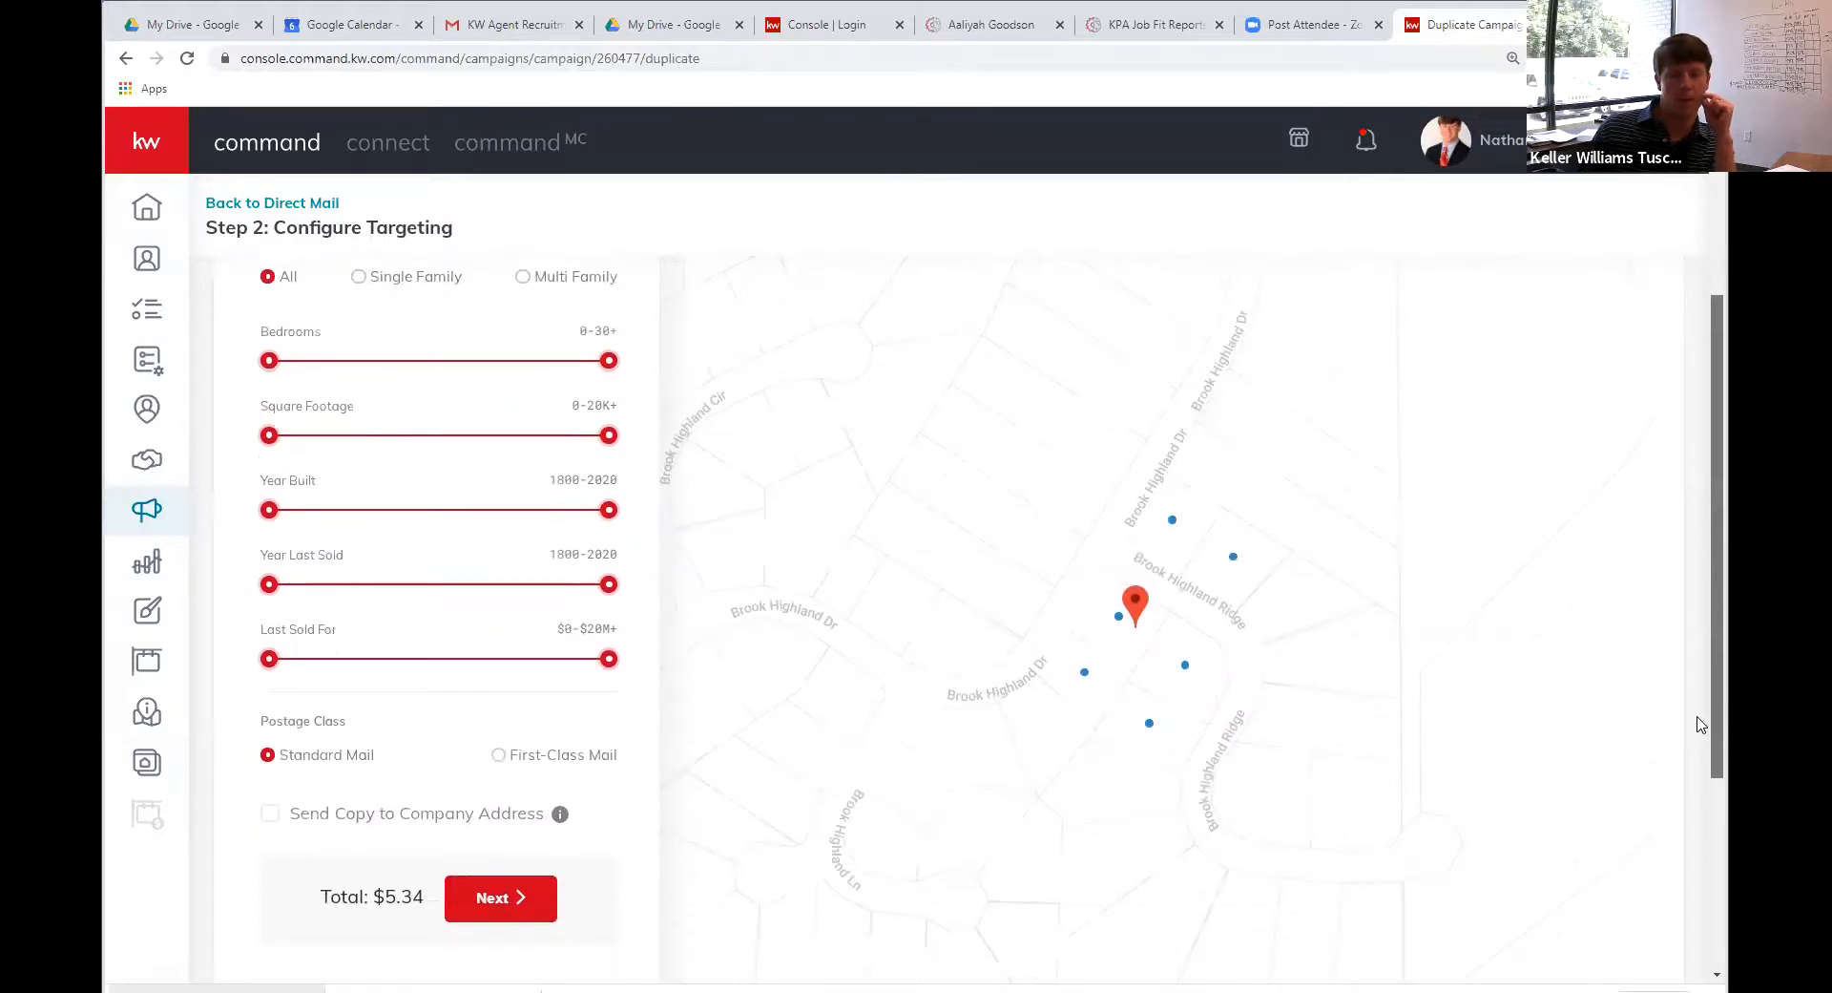
{"action": "scroll", "coordinate": [1694, 706], "scroll_direction": "up", "scroll_amount": 1}
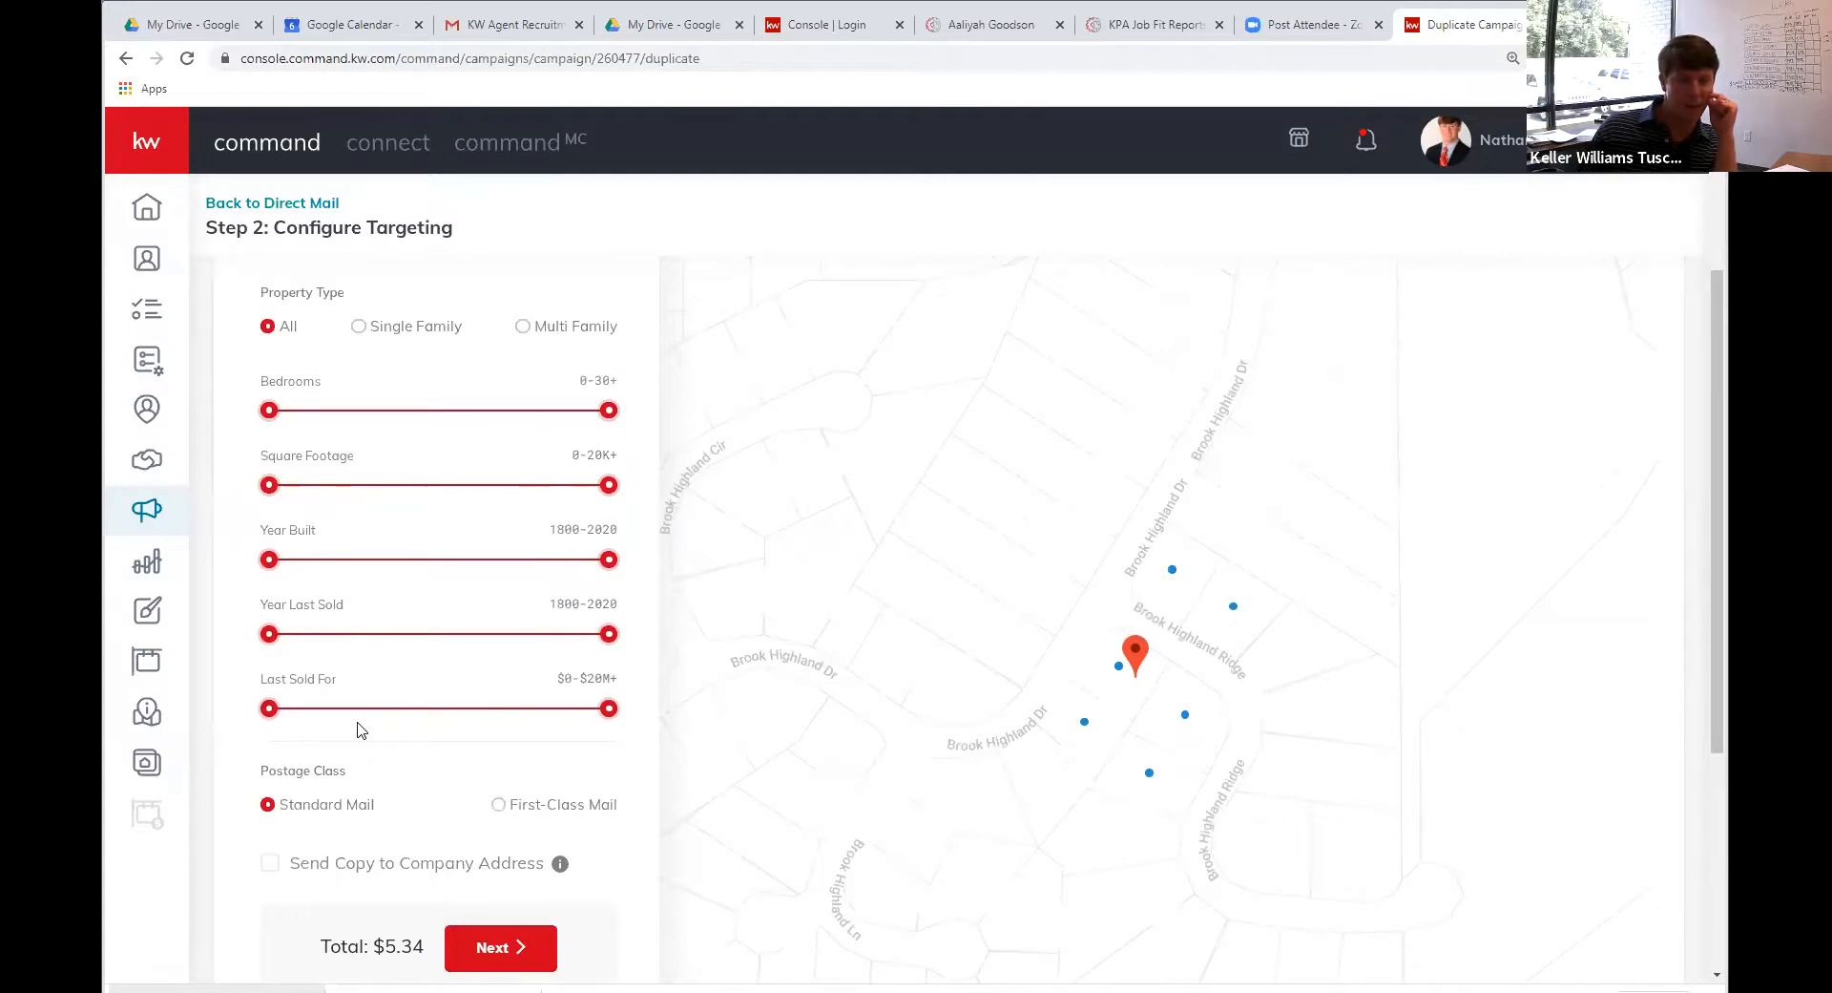
{"action": "scroll", "coordinate": [359, 735], "scroll_direction": "down", "scroll_amount": 2}
{"action": "scroll", "coordinate": [359, 746], "scroll_direction": "up", "scroll_amount": 4}
{"action": "scroll", "coordinate": [362, 754], "scroll_direction": "down", "scroll_amount": 2}
{"action": "scroll", "coordinate": [362, 759], "scroll_direction": "down", "scroll_amount": 2}
{"action": "scroll", "coordinate": [363, 758], "scroll_direction": "up", "scroll_amount": 6}
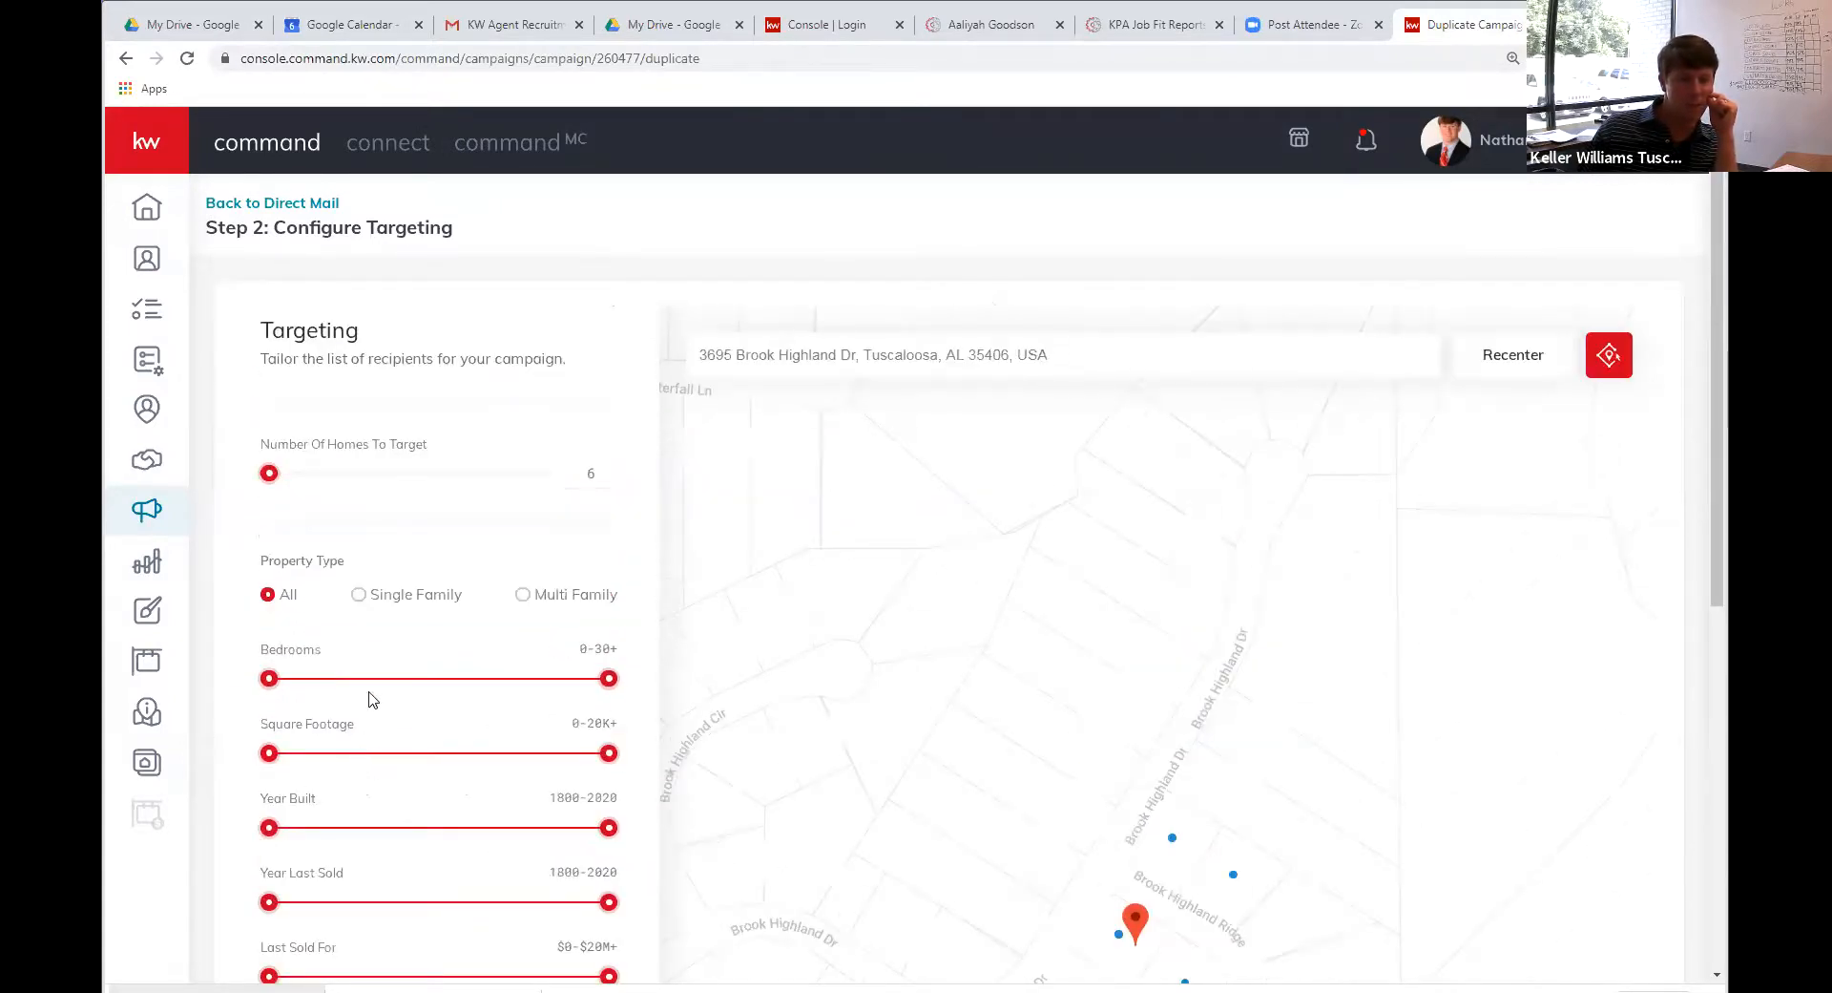
Raise Number Of Homes To Target from 6 to 467 and maximize the browser window
{"action": "left_click_drag", "start_coordinate": [275, 469], "coordinate": [313, 493]}
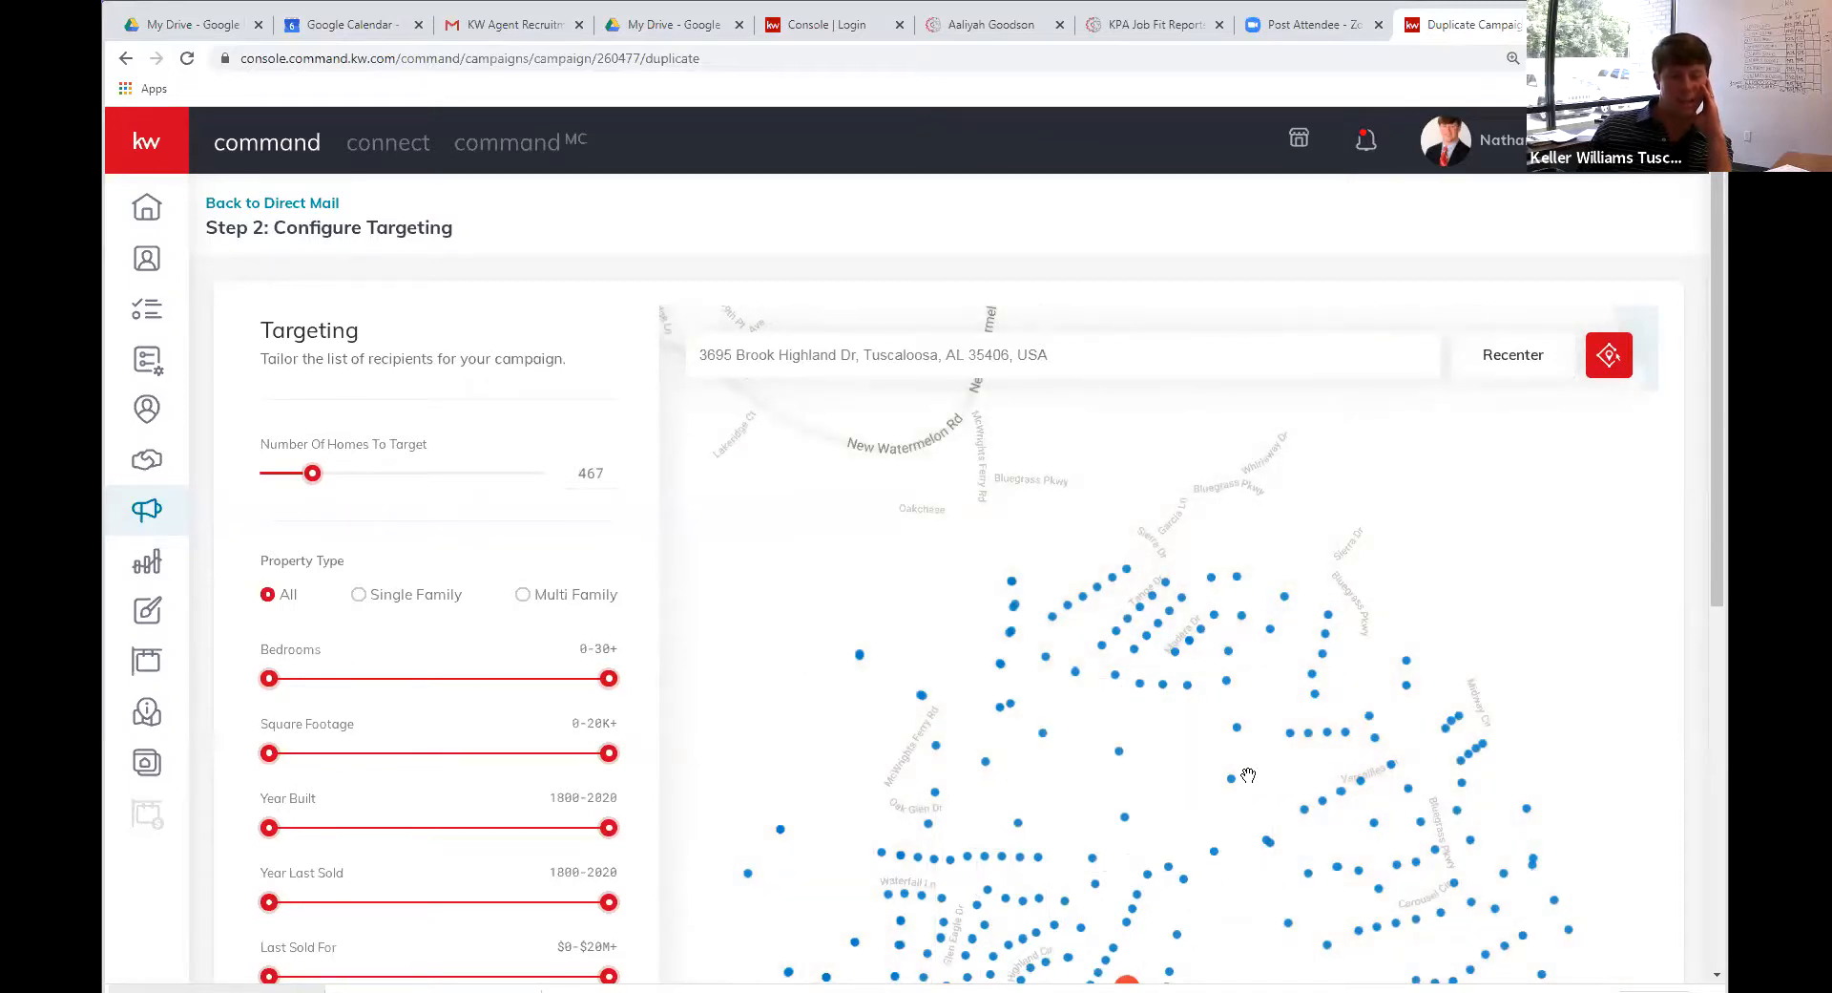
{"action": "scroll", "coordinate": [1246, 776], "scroll_direction": "down", "scroll_amount": 1}
{"action": "scroll", "coordinate": [1246, 776], "scroll_direction": "up", "scroll_amount": 1}
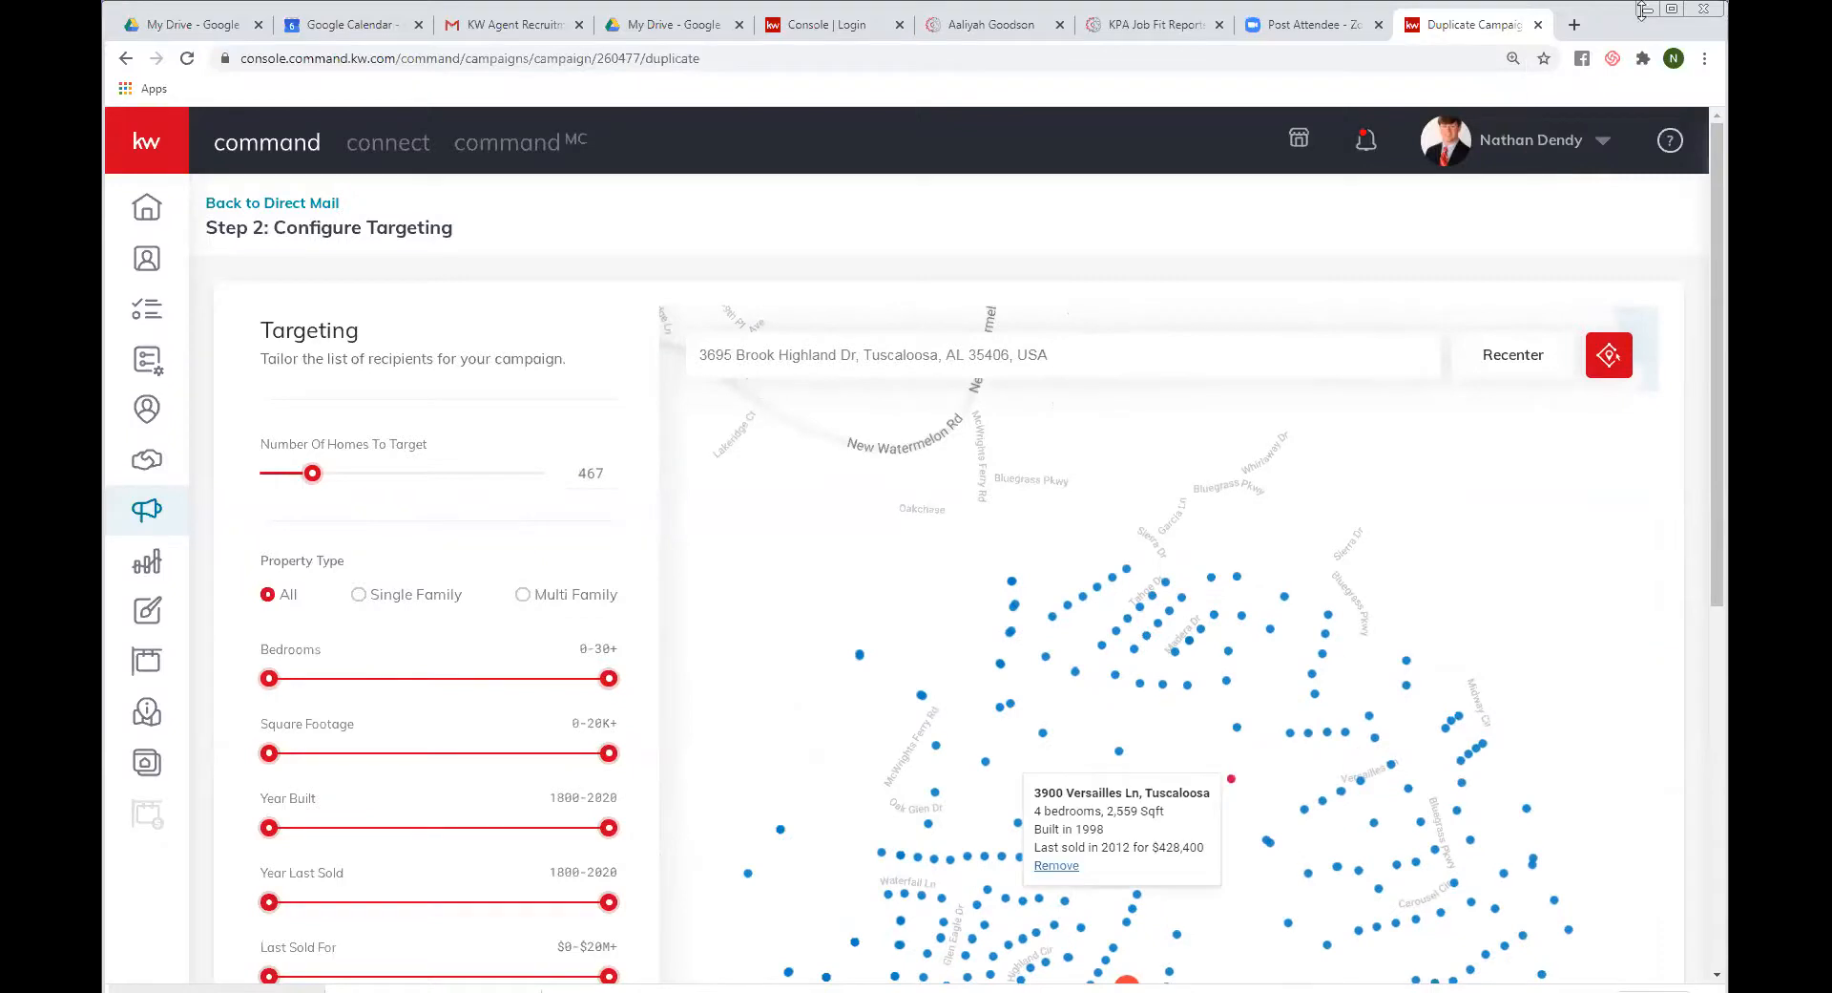
{"action": "double_click", "coordinate": [1609, 21]}
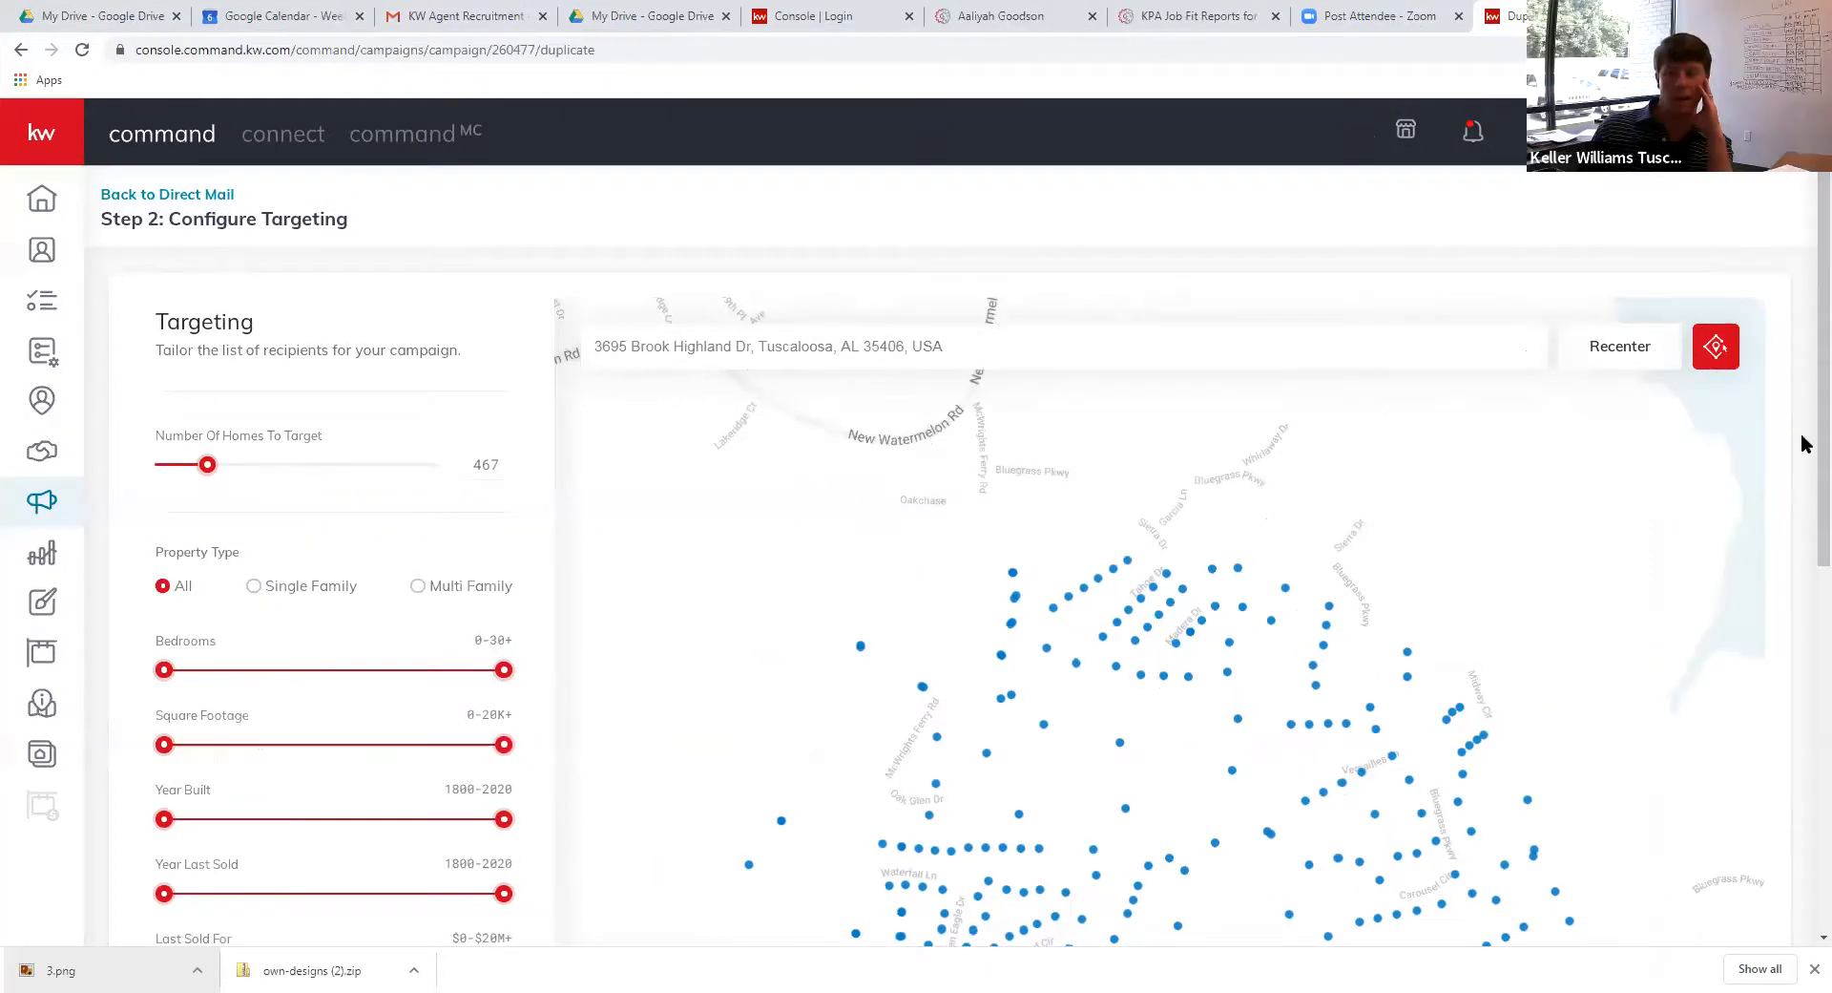
{"action": "scroll", "coordinate": [1803, 458], "scroll_direction": "down", "scroll_amount": 2}
{"action": "scroll", "coordinate": [1802, 470], "scroll_direction": "up", "scroll_amount": 1}
{"action": "scroll", "coordinate": [1803, 470], "scroll_direction": "down", "scroll_amount": 2}
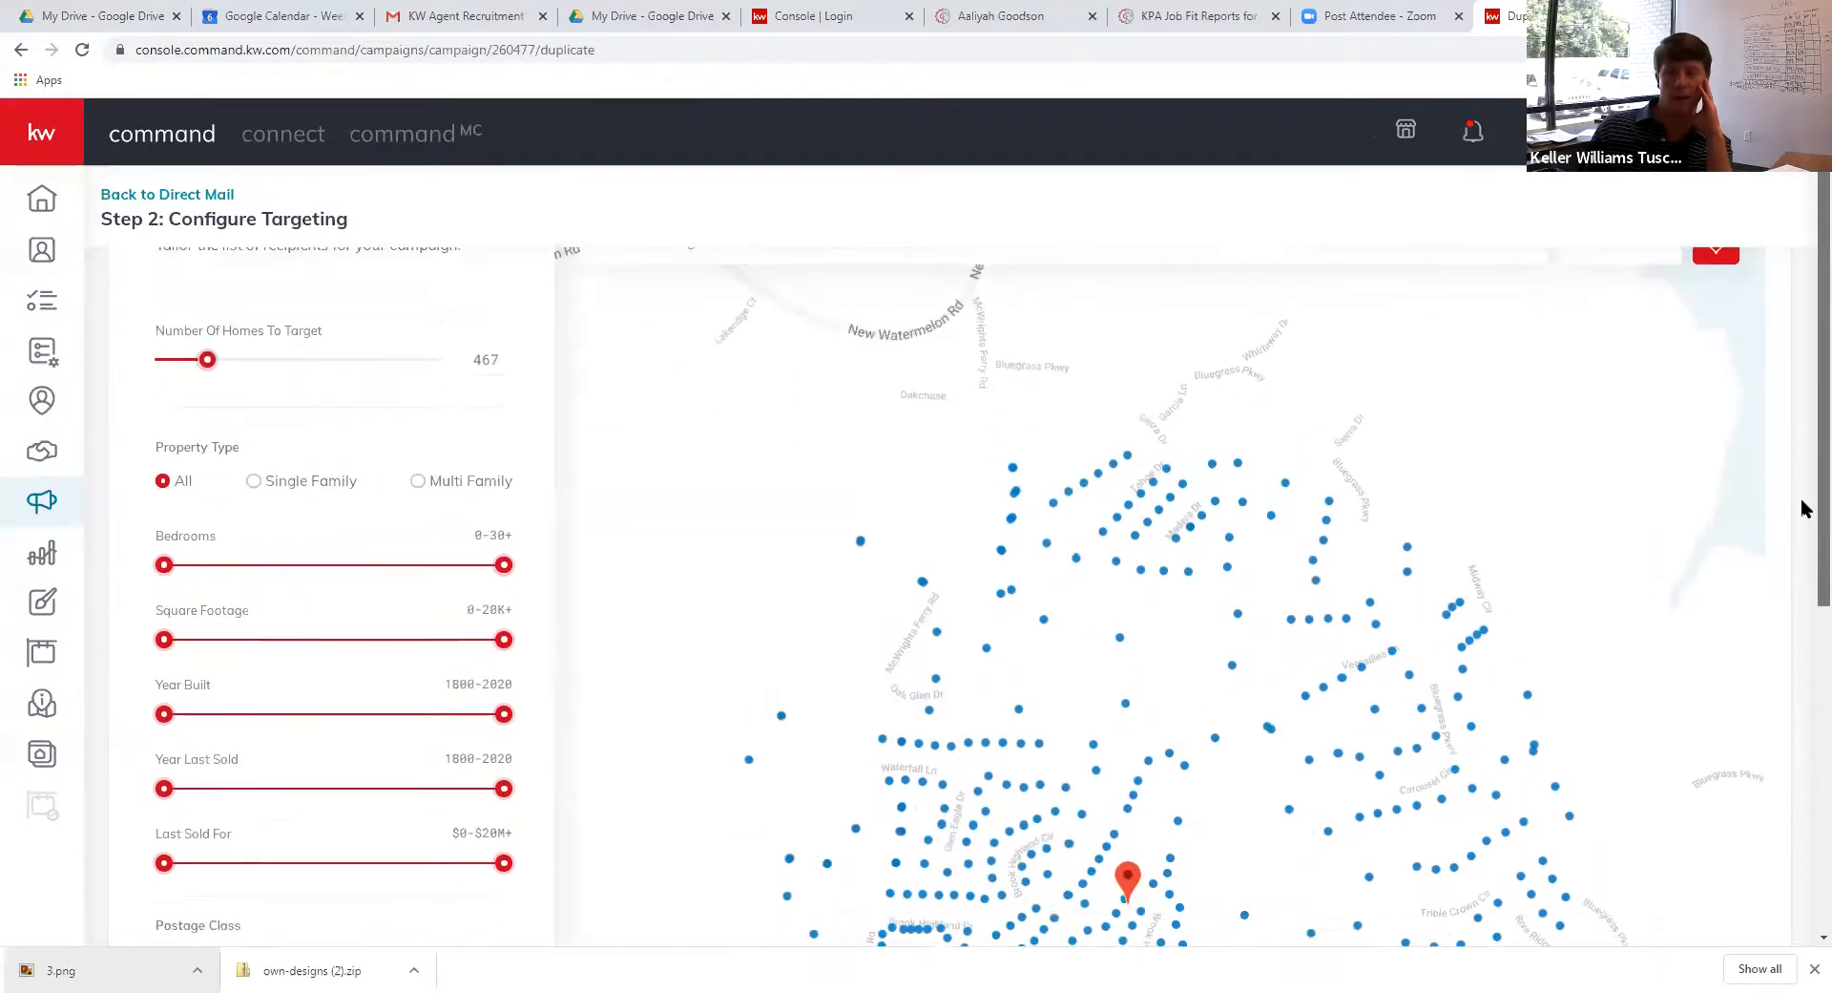
{"action": "scroll", "coordinate": [1800, 536], "scroll_direction": "up", "scroll_amount": 3}
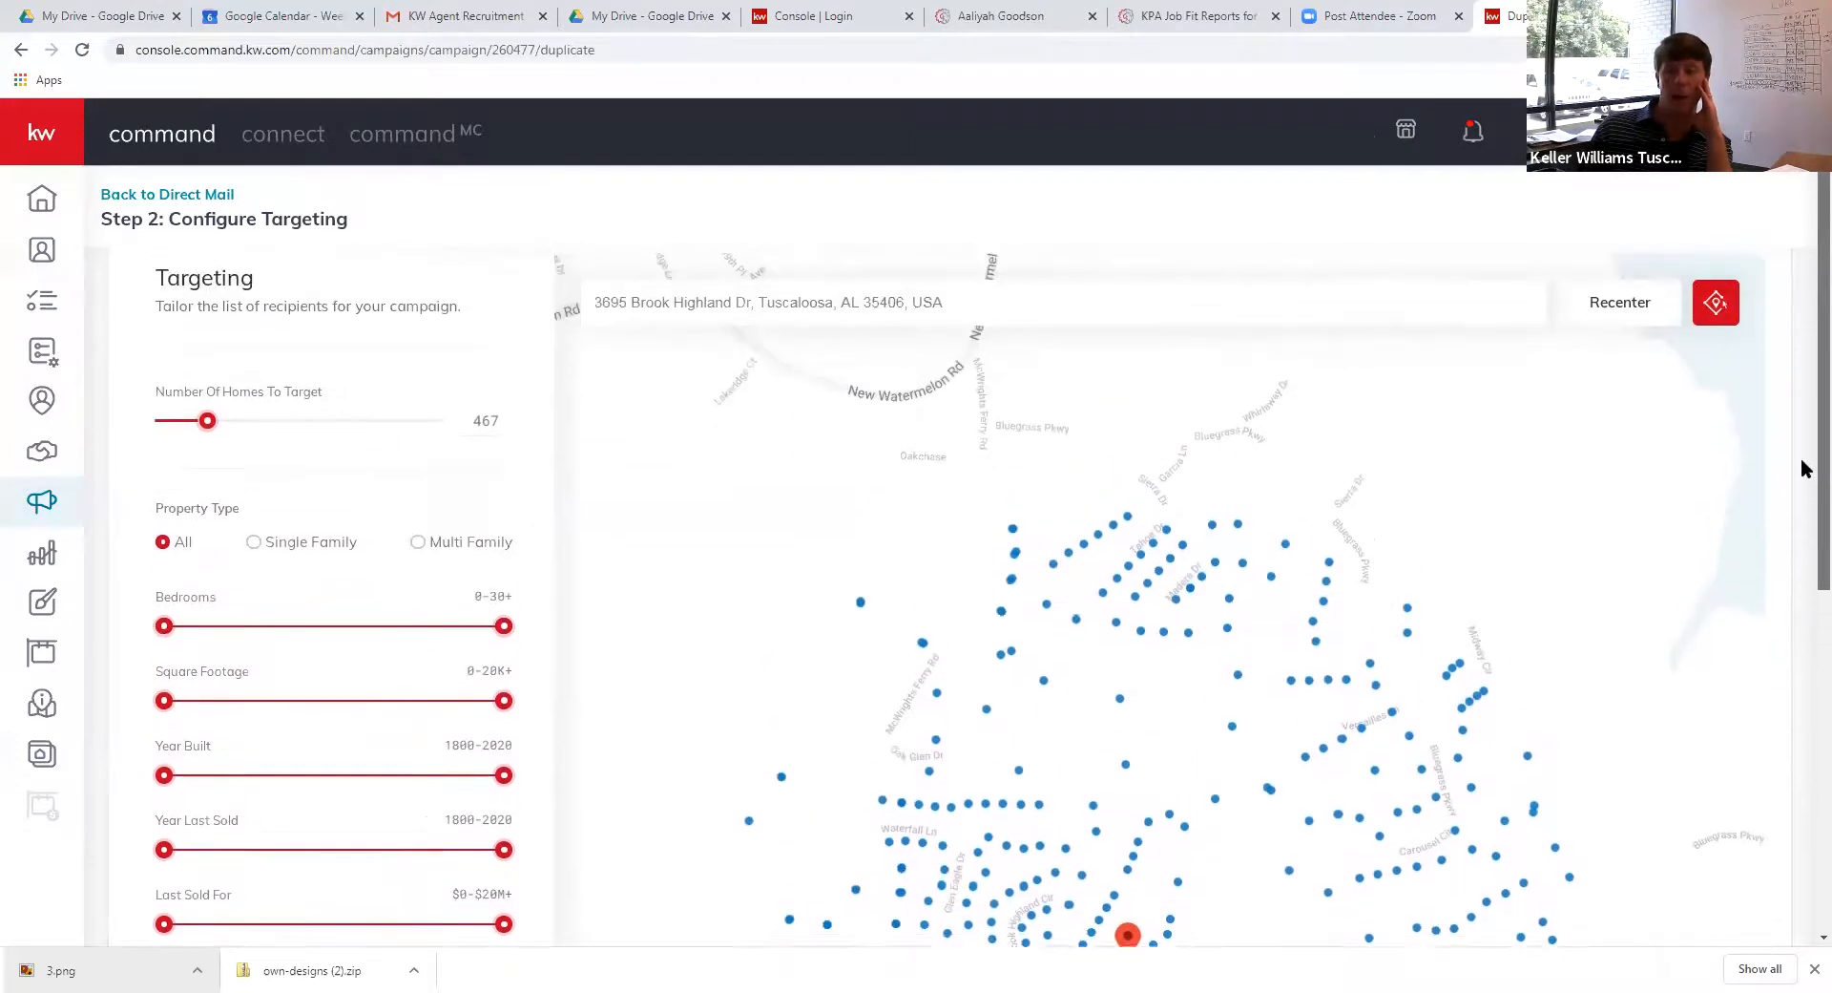
{"action": "left_click", "coordinate": [1716, 315]}
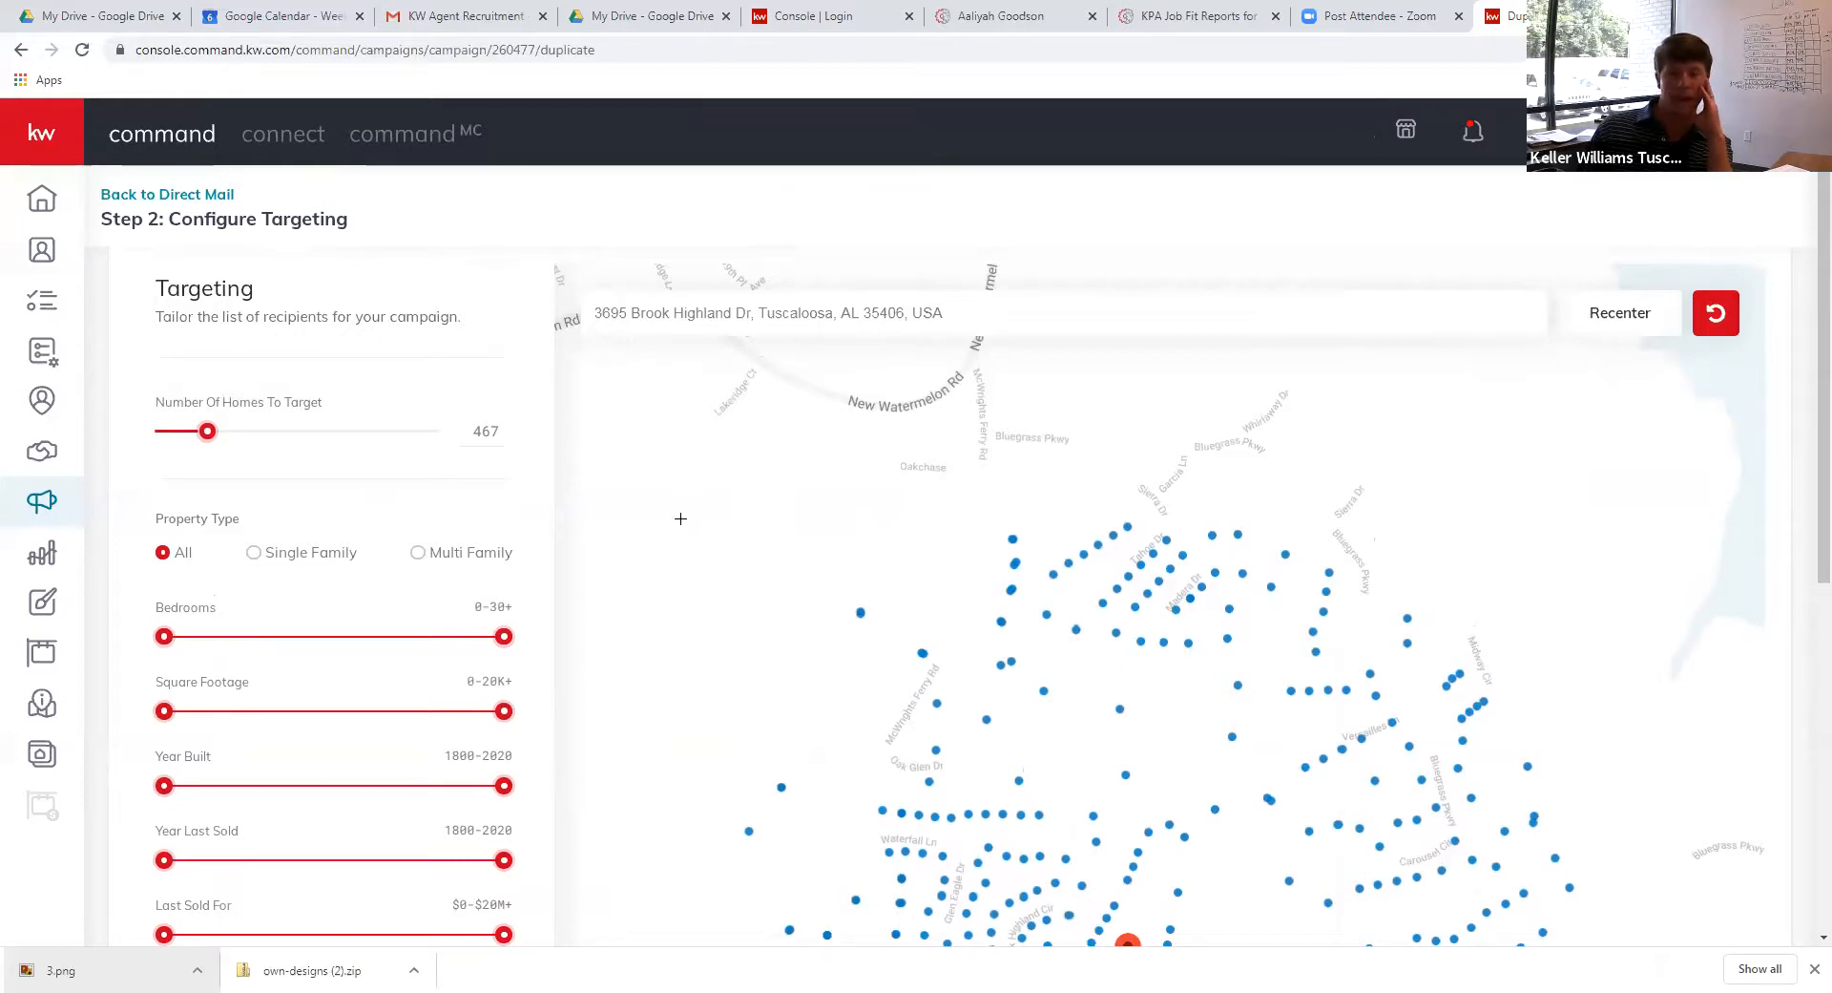
{"action": "mouse_move", "coordinate": [736, 547]}
{"action": "left_mouse_down"}
{"action": "mouse_move", "coordinate": [736, 847]}
{"action": "mouse_move", "coordinate": [788, 409]}
{"action": "left_mouse_up"}
{"action": "mouse_move", "coordinate": [729, 475]}
{"action": "left_mouse_down"}
{"action": "mouse_move", "coordinate": [723, 622]}
{"action": "mouse_move", "coordinate": [712, 389]}
{"action": "mouse_move", "coordinate": [678, 439]}
{"action": "left_mouse_up"}
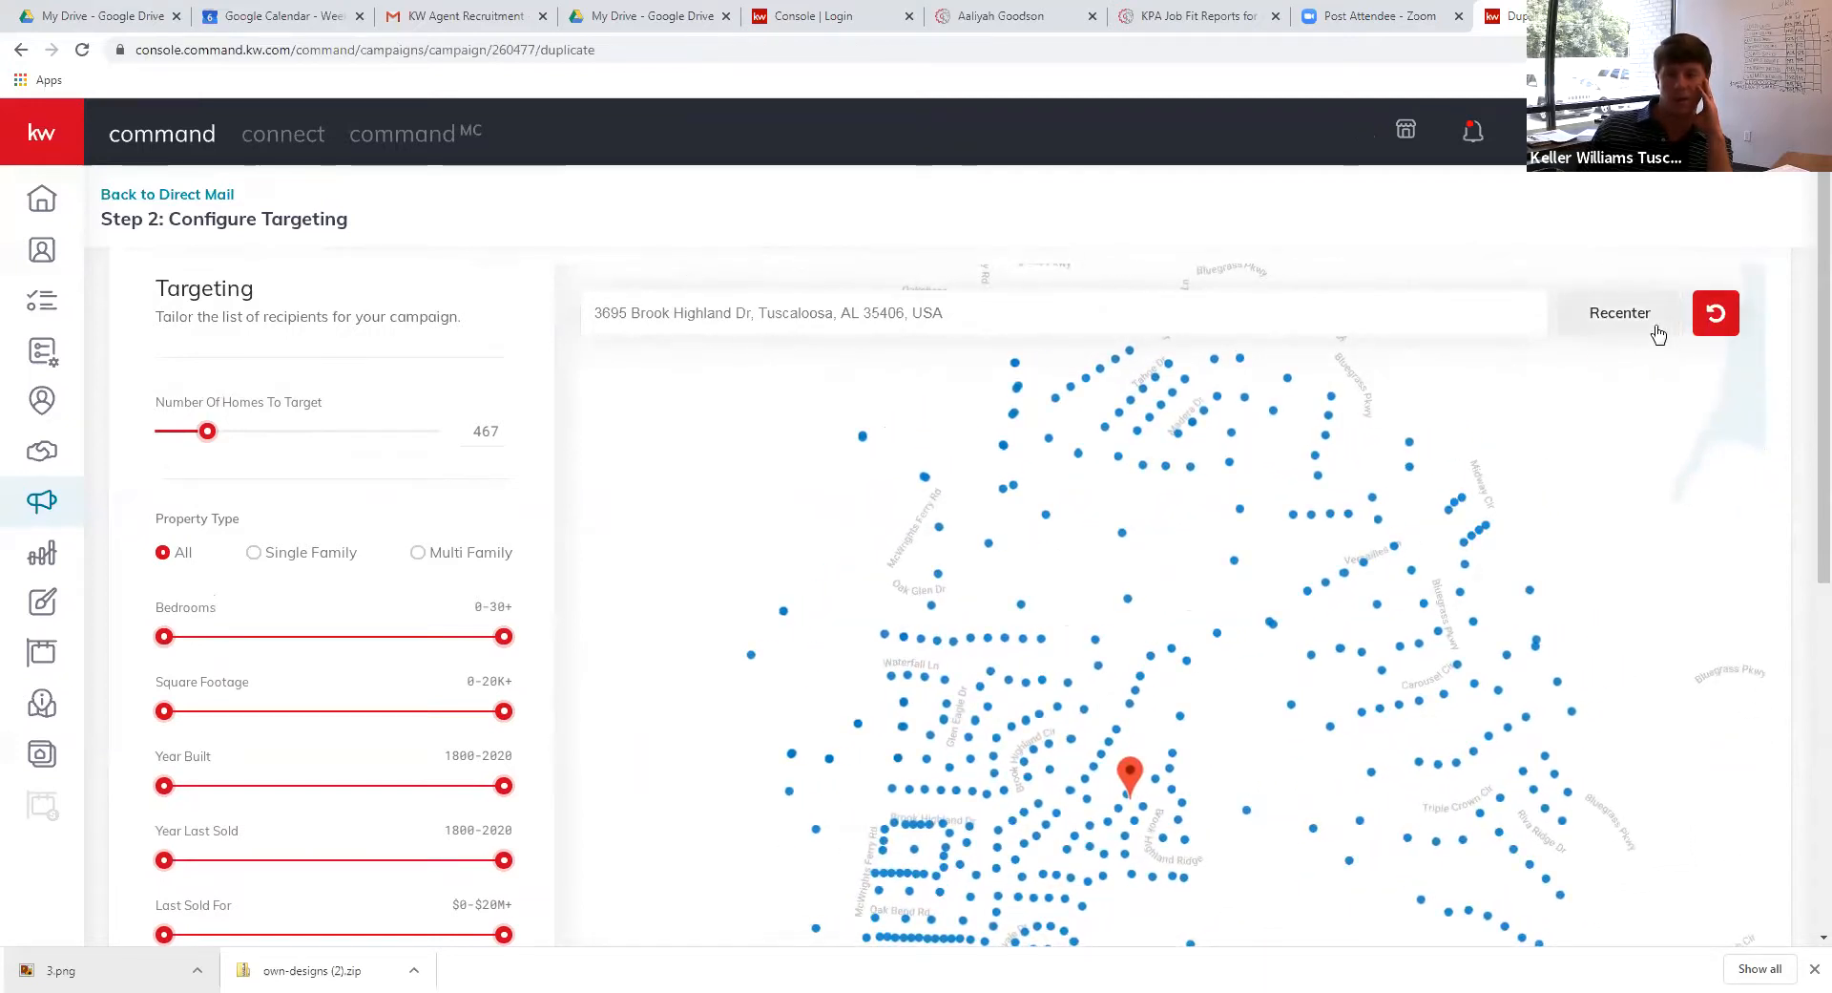
{"action": "left_click", "coordinate": [1713, 319]}
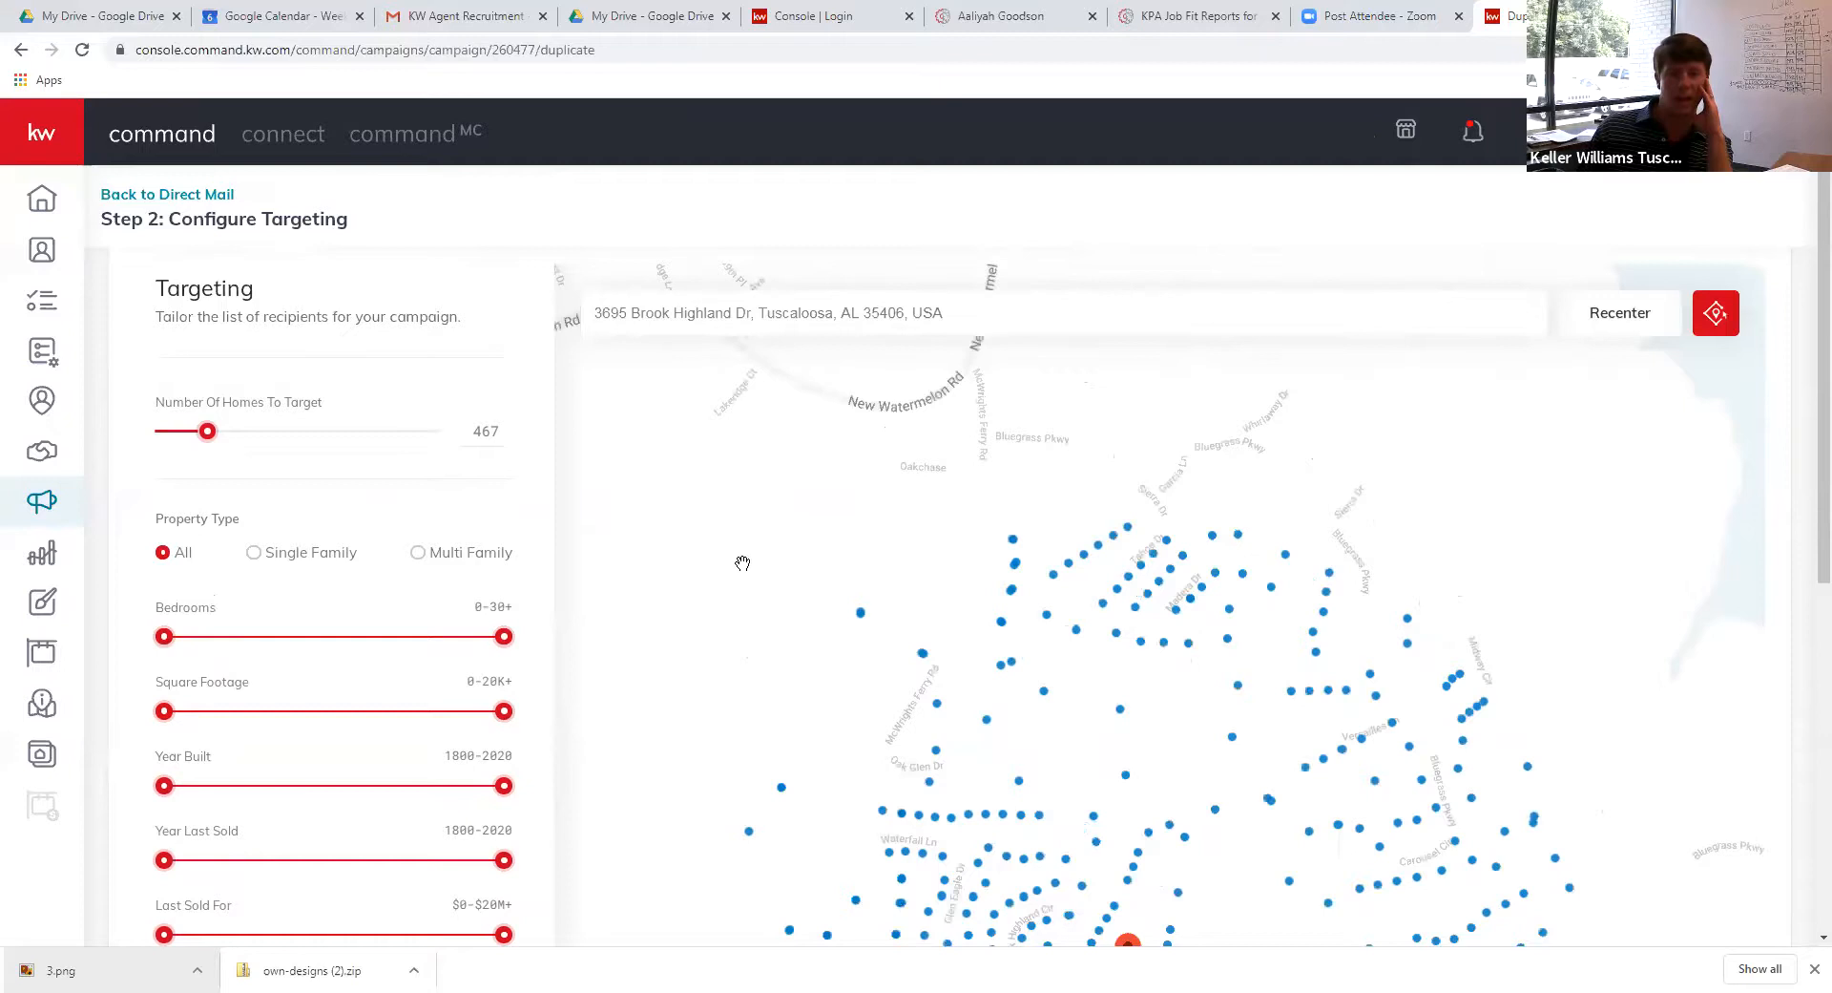
{"action": "scroll", "coordinate": [405, 626], "scroll_direction": "down", "scroll_amount": 3}
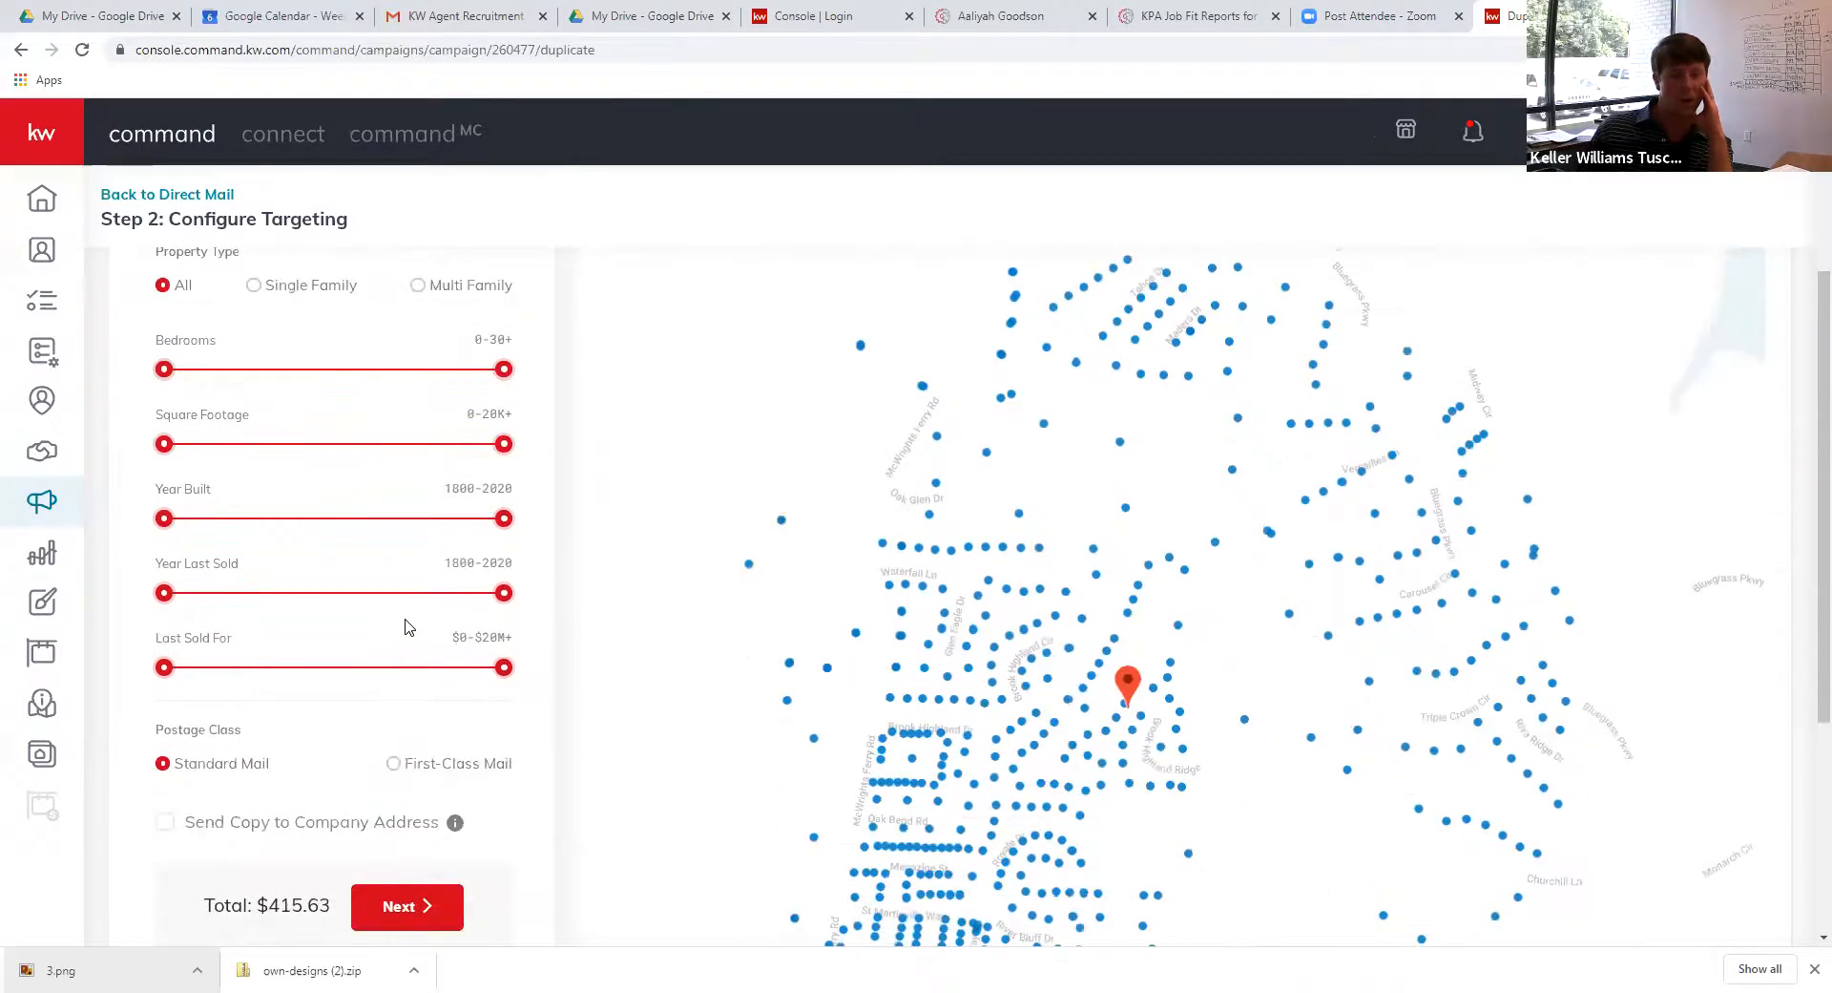
{"action": "scroll", "coordinate": [405, 626], "scroll_direction": "up", "scroll_amount": 3}
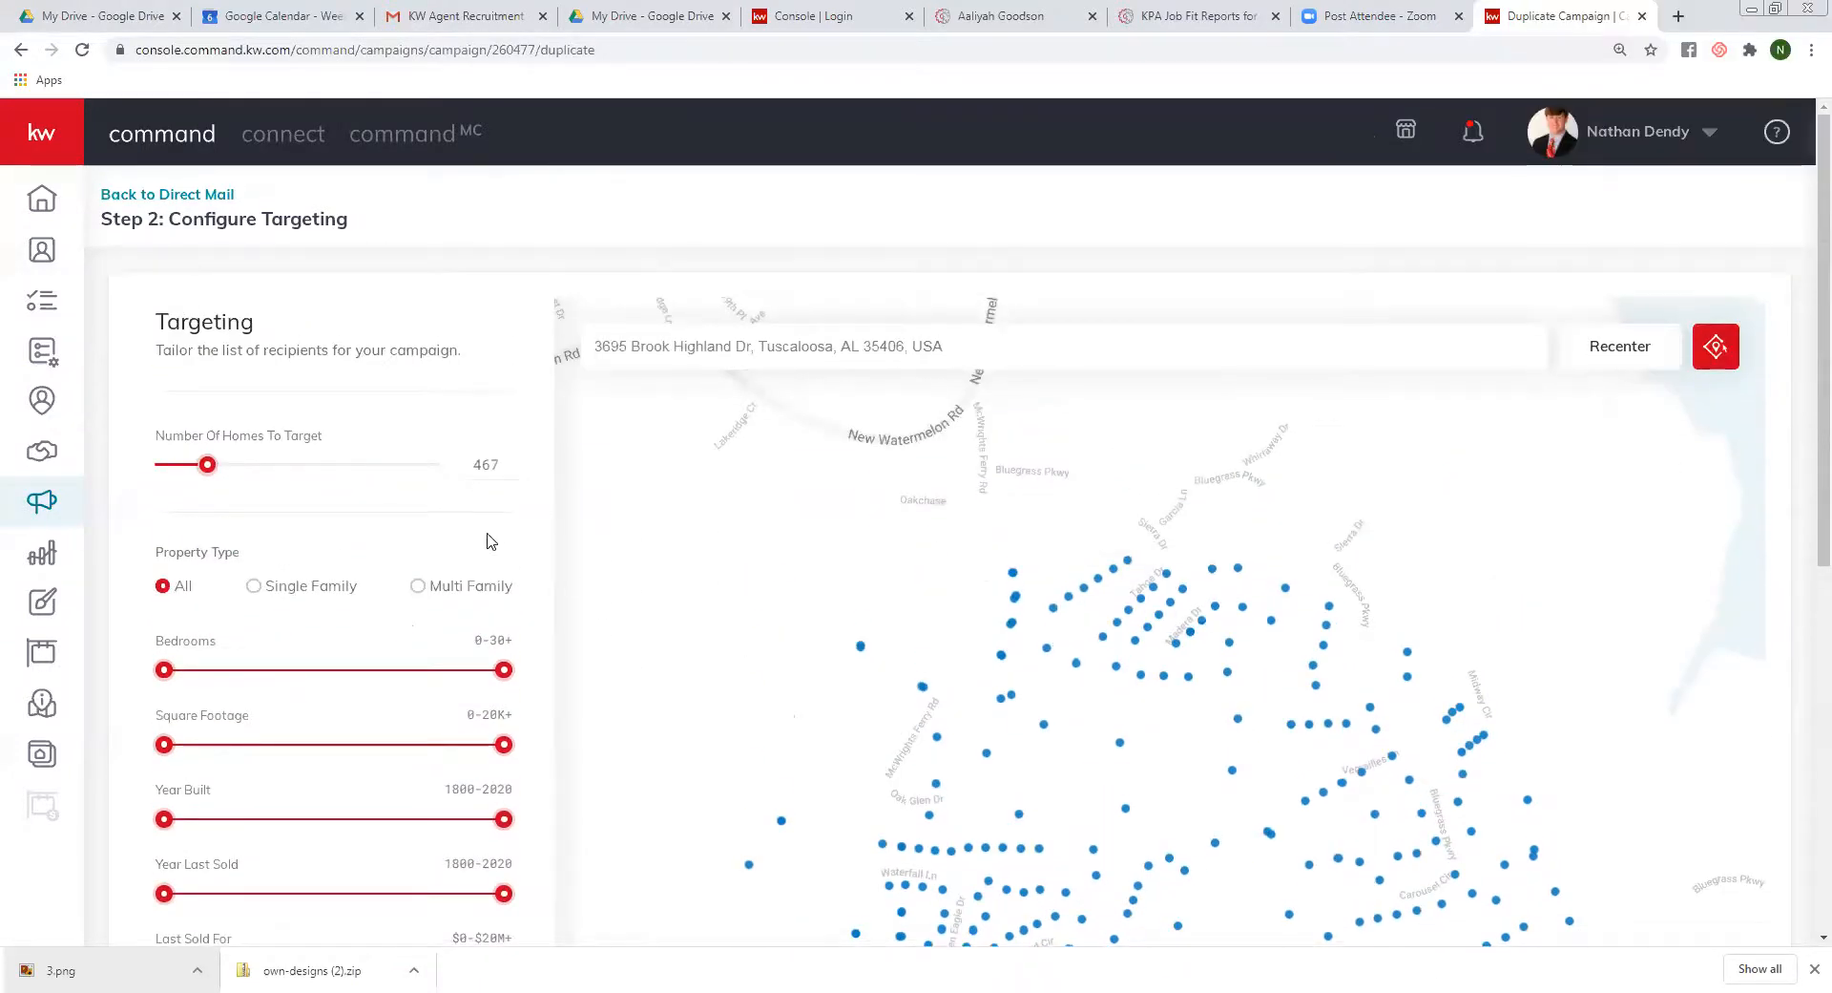
{"action": "left_click", "coordinate": [1715, 355]}
{"action": "left_click", "coordinate": [738, 543]}
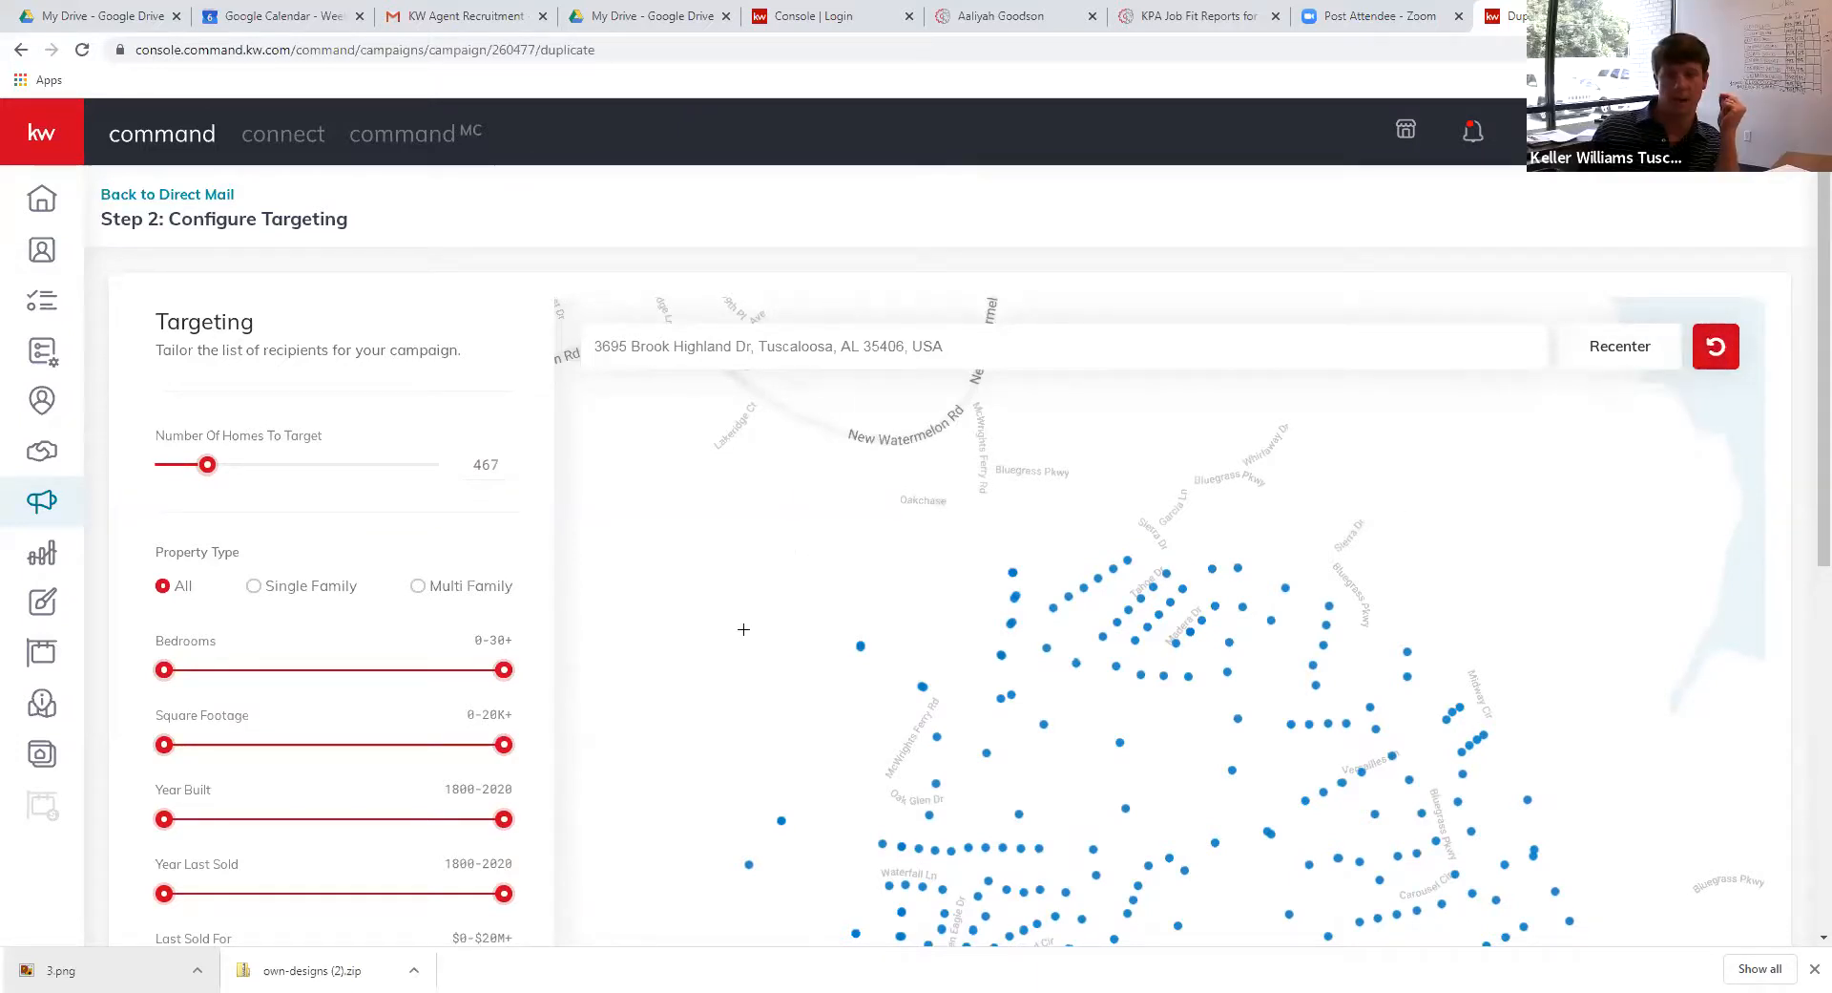
{"action": "scroll", "coordinate": [732, 816], "scroll_direction": "down", "scroll_amount": 1}
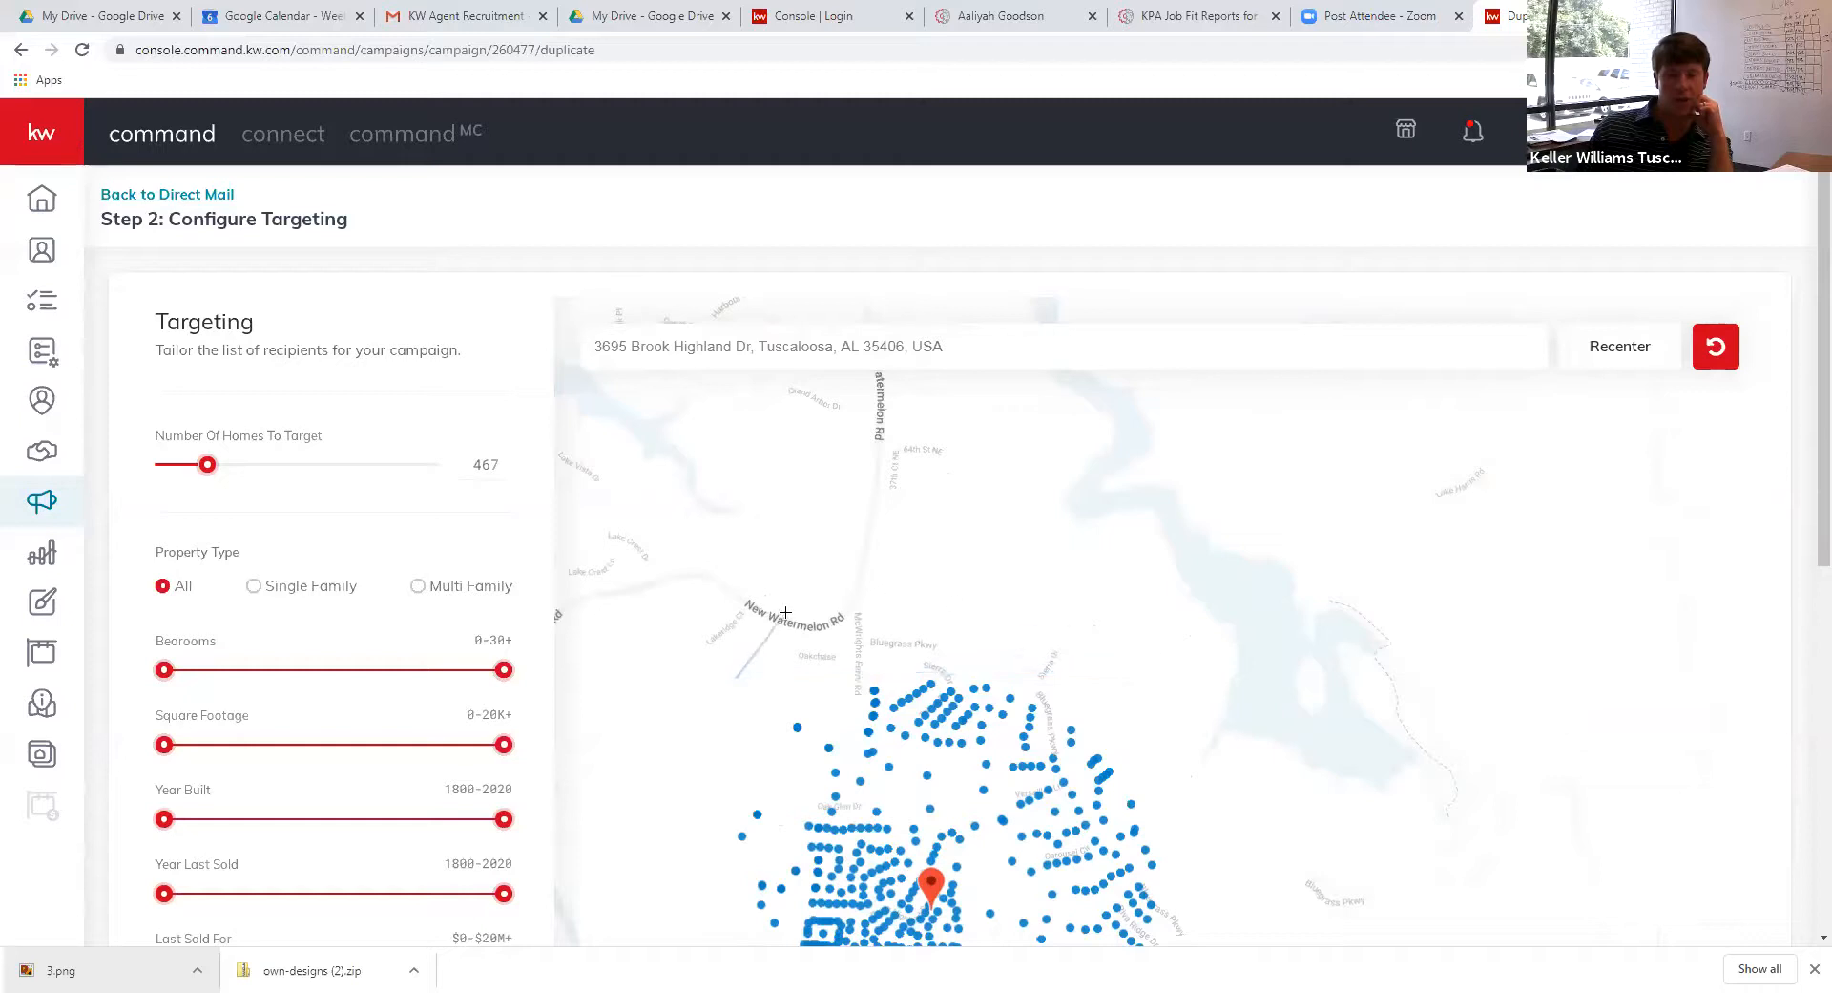
{"action": "left_click", "coordinate": [1114, 645]}
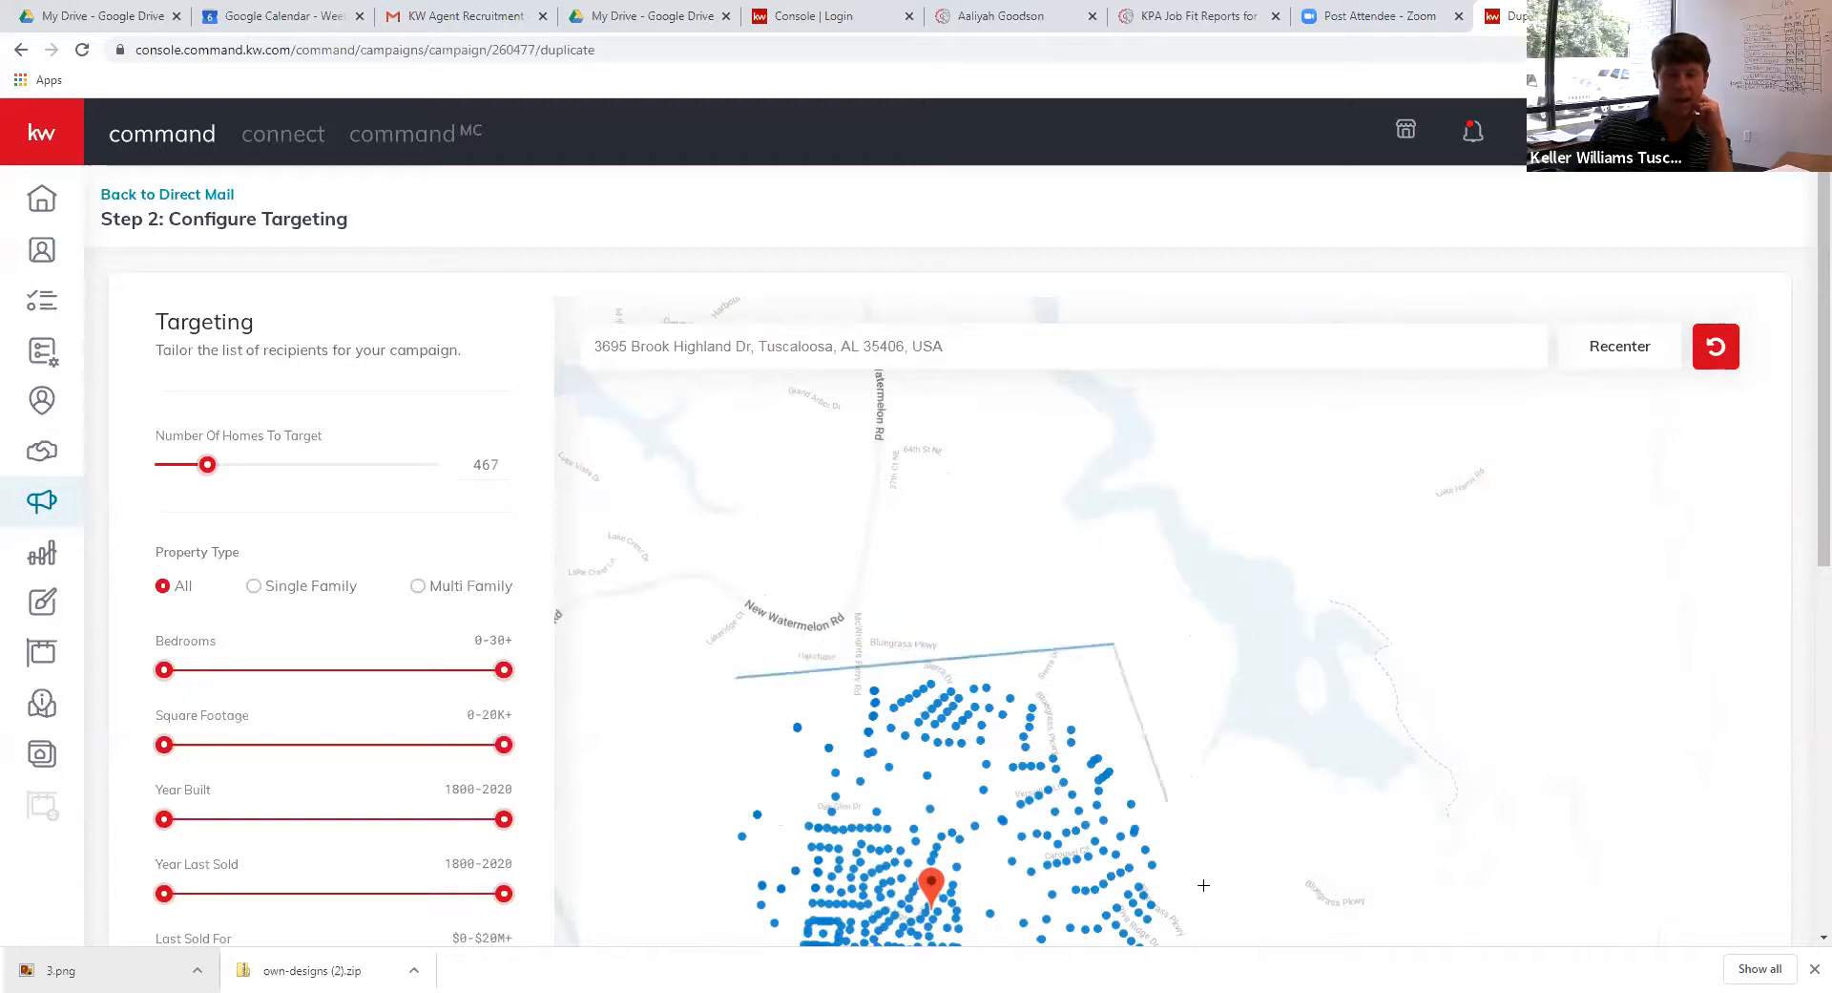
{"action": "scroll", "coordinate": [1253, 915], "scroll_direction": "down", "scroll_amount": 1}
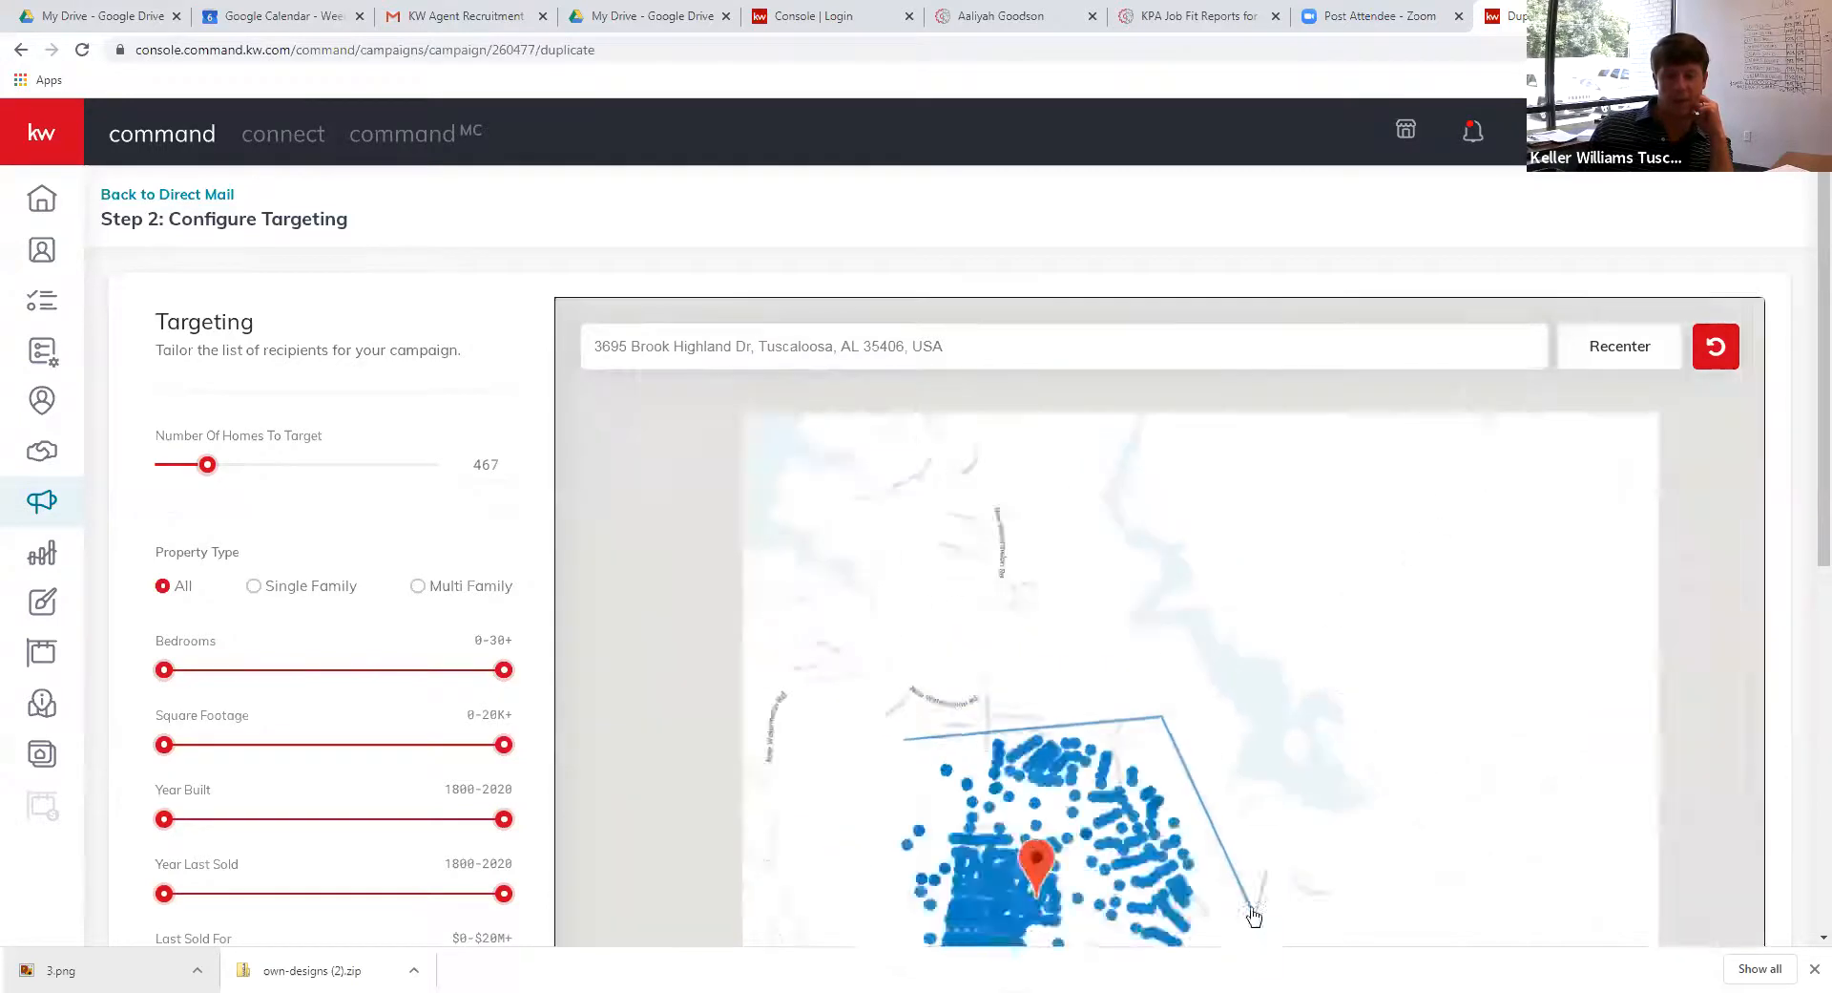
{"action": "scroll", "coordinate": [1253, 914], "scroll_direction": "down", "scroll_amount": 1}
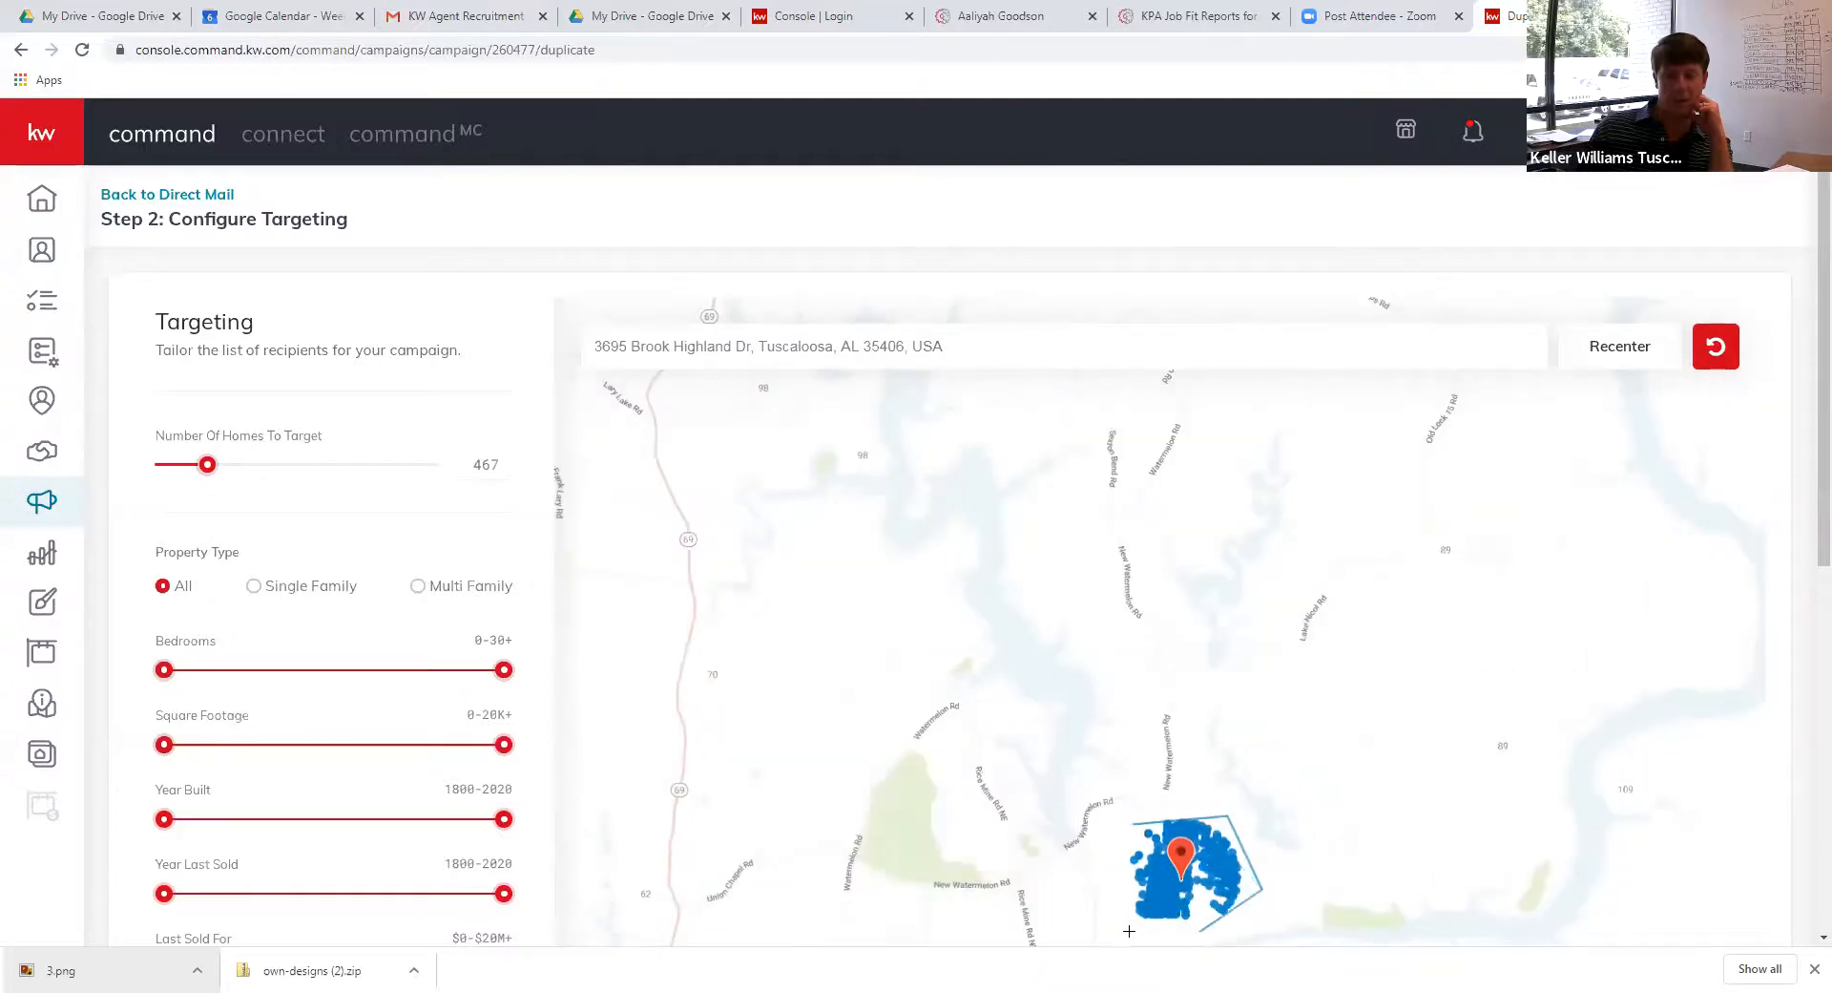
{"action": "left_click", "coordinate": [1114, 919]}
{"action": "left_click", "coordinate": [1133, 818]}
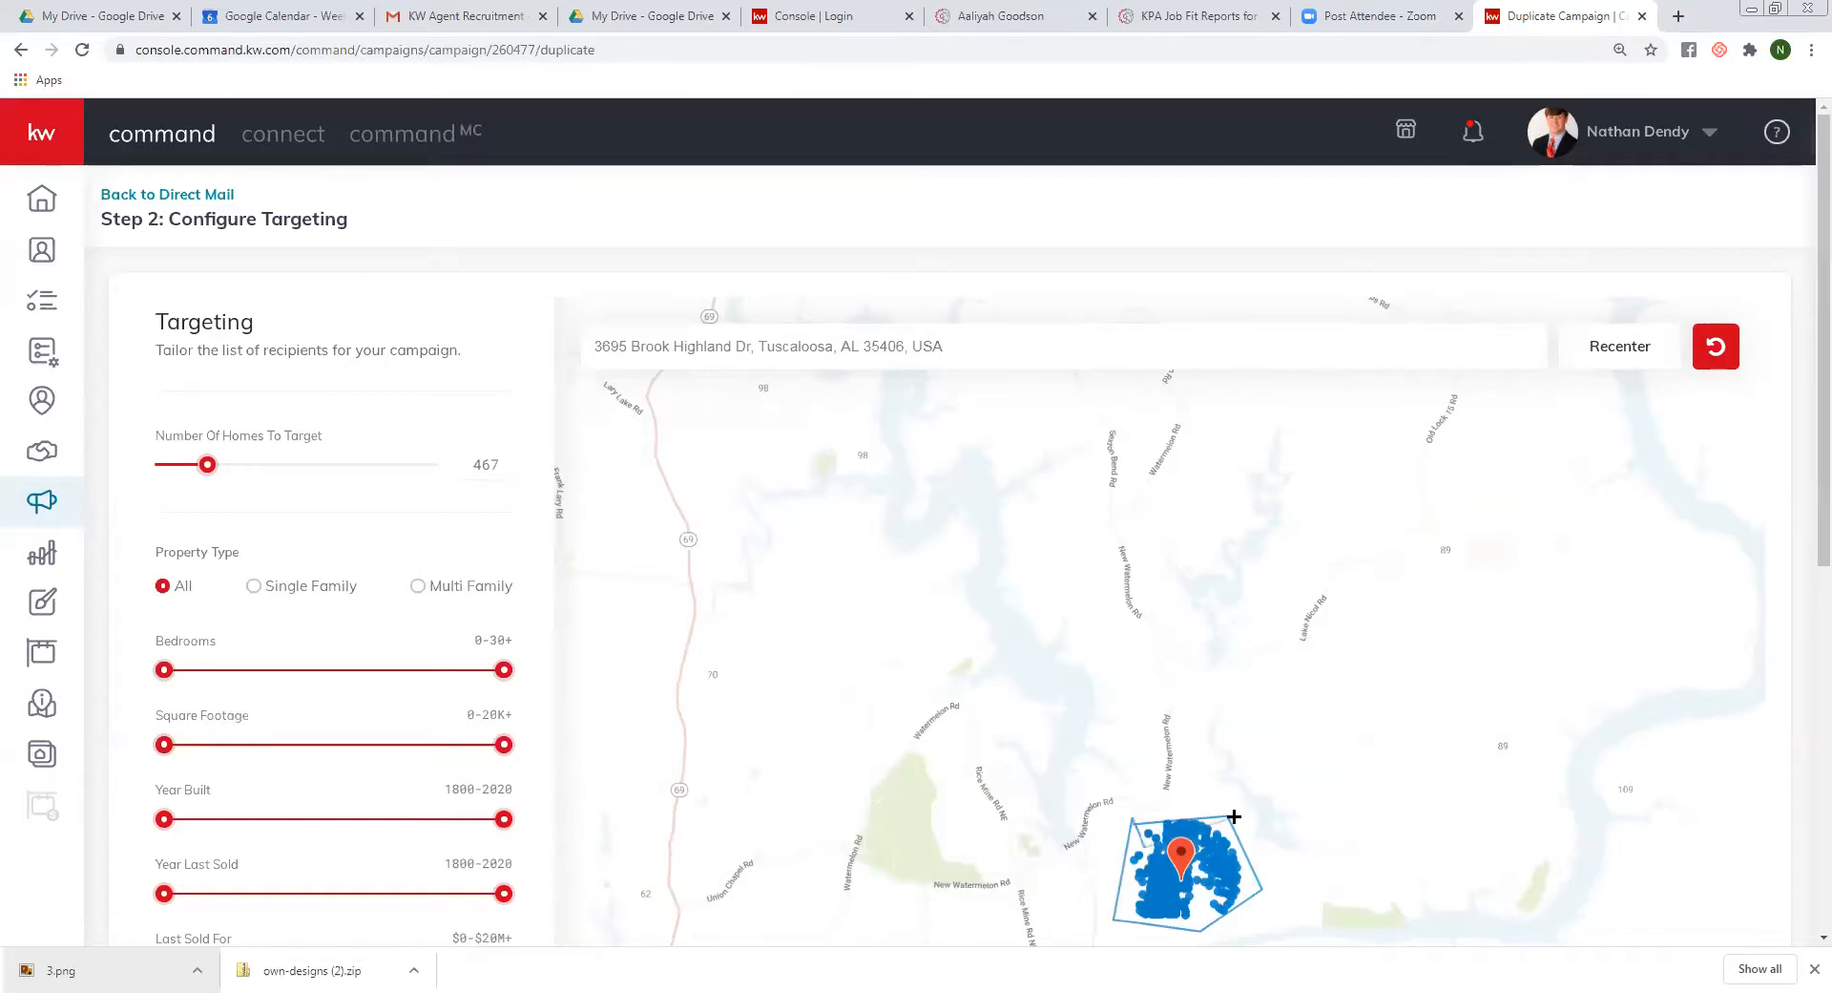
{"action": "left_click", "coordinate": [1715, 347]}
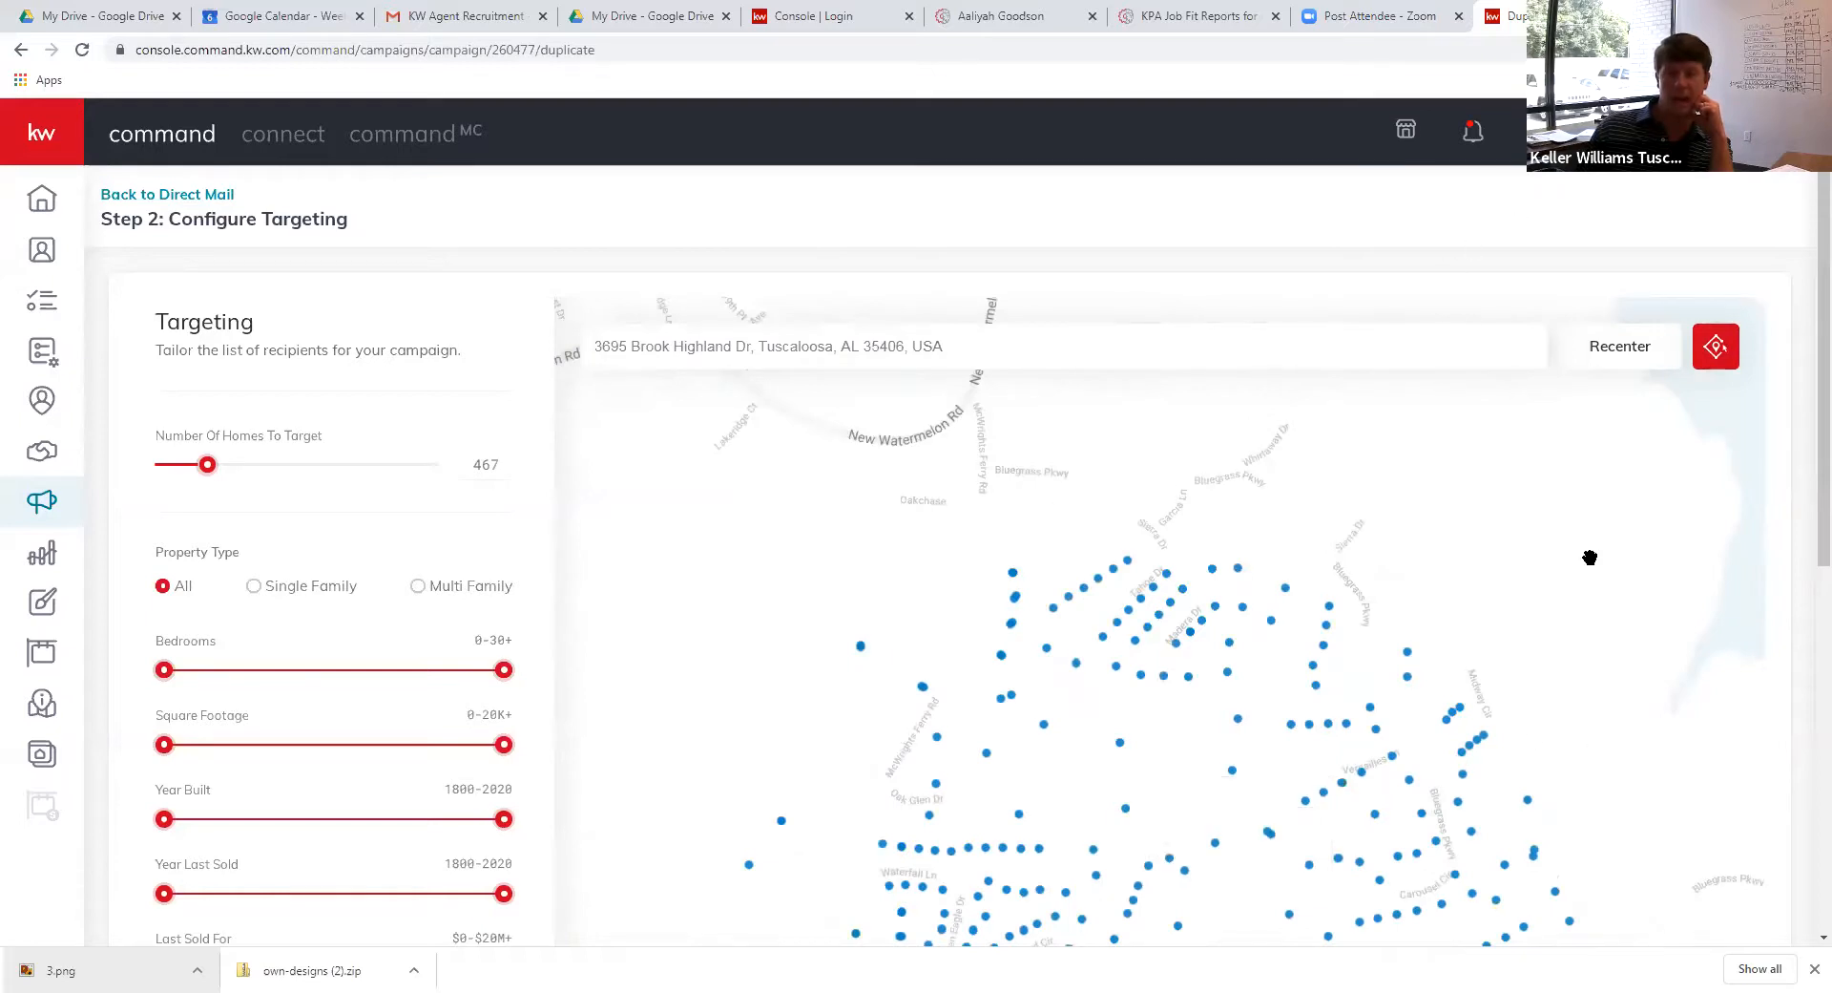
Set the Year Last Sold range to 1800–2017 using both slider handles
{"action": "scroll", "coordinate": [1804, 553], "scroll_direction": "down", "scroll_amount": 2}
{"action": "scroll", "coordinate": [1804, 600], "scroll_direction": "down", "scroll_amount": 2}
{"action": "scroll", "coordinate": [1804, 601], "scroll_direction": "up", "scroll_amount": 2}
{"action": "scroll", "coordinate": [1802, 592], "scroll_direction": "up", "scroll_amount": 2}
{"action": "scroll", "coordinate": [1799, 572], "scroll_direction": "down", "scroll_amount": 1}
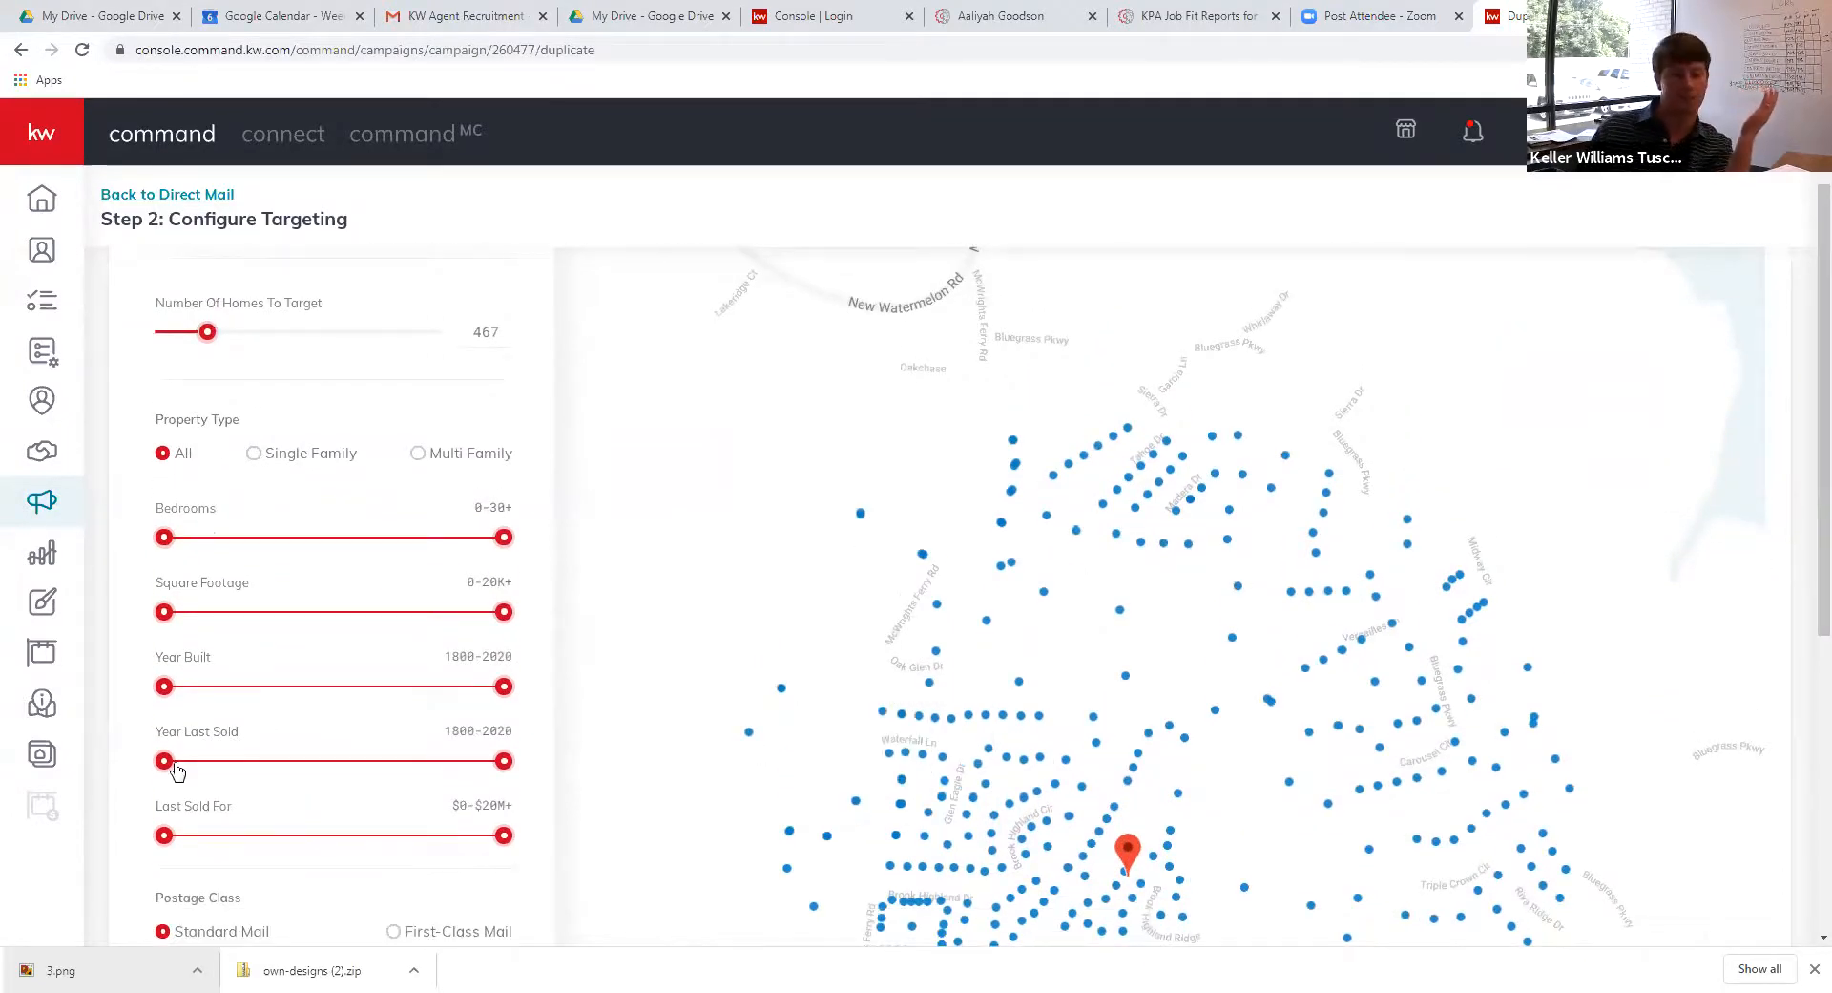
{"action": "left_click_drag", "start_coordinate": [162, 762], "coordinate": [86, 745]}
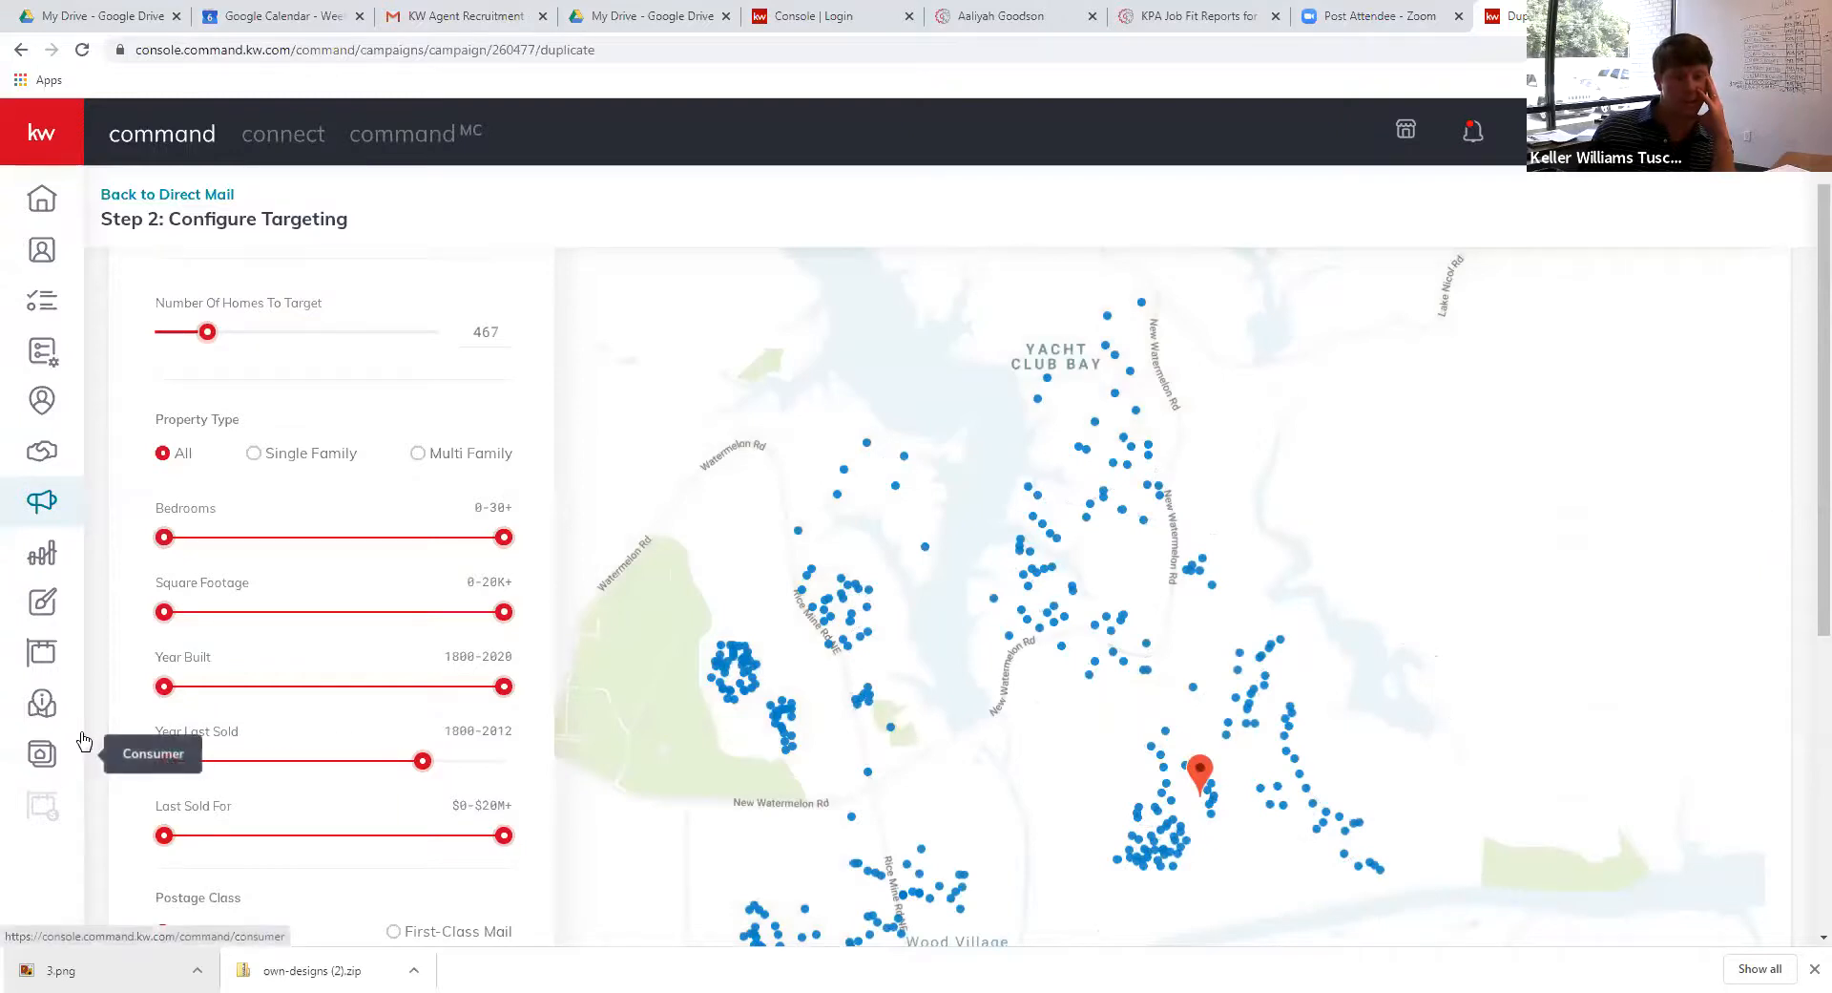
{"action": "left_click_drag", "start_coordinate": [422, 769], "coordinate": [473, 769]}
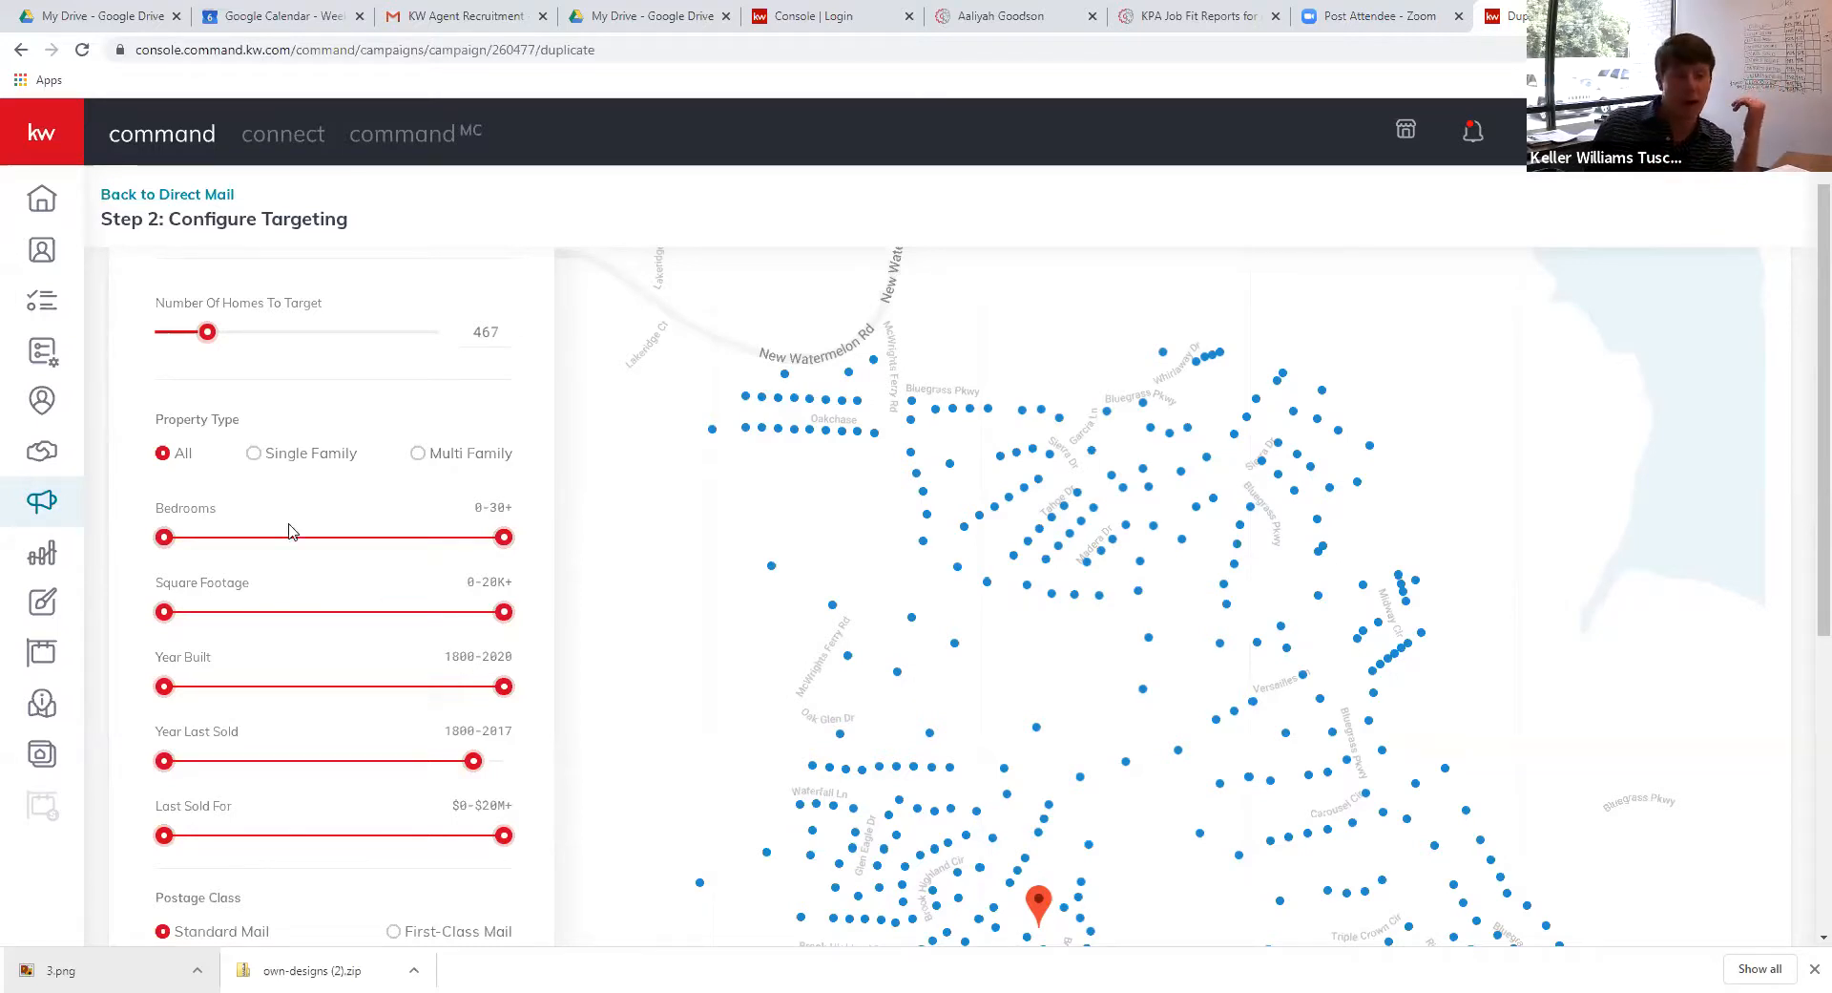
Raise homes to target to 799 and inspect one targeted home's details
{"action": "scroll", "coordinate": [250, 569], "scroll_direction": "down", "scroll_amount": 2}
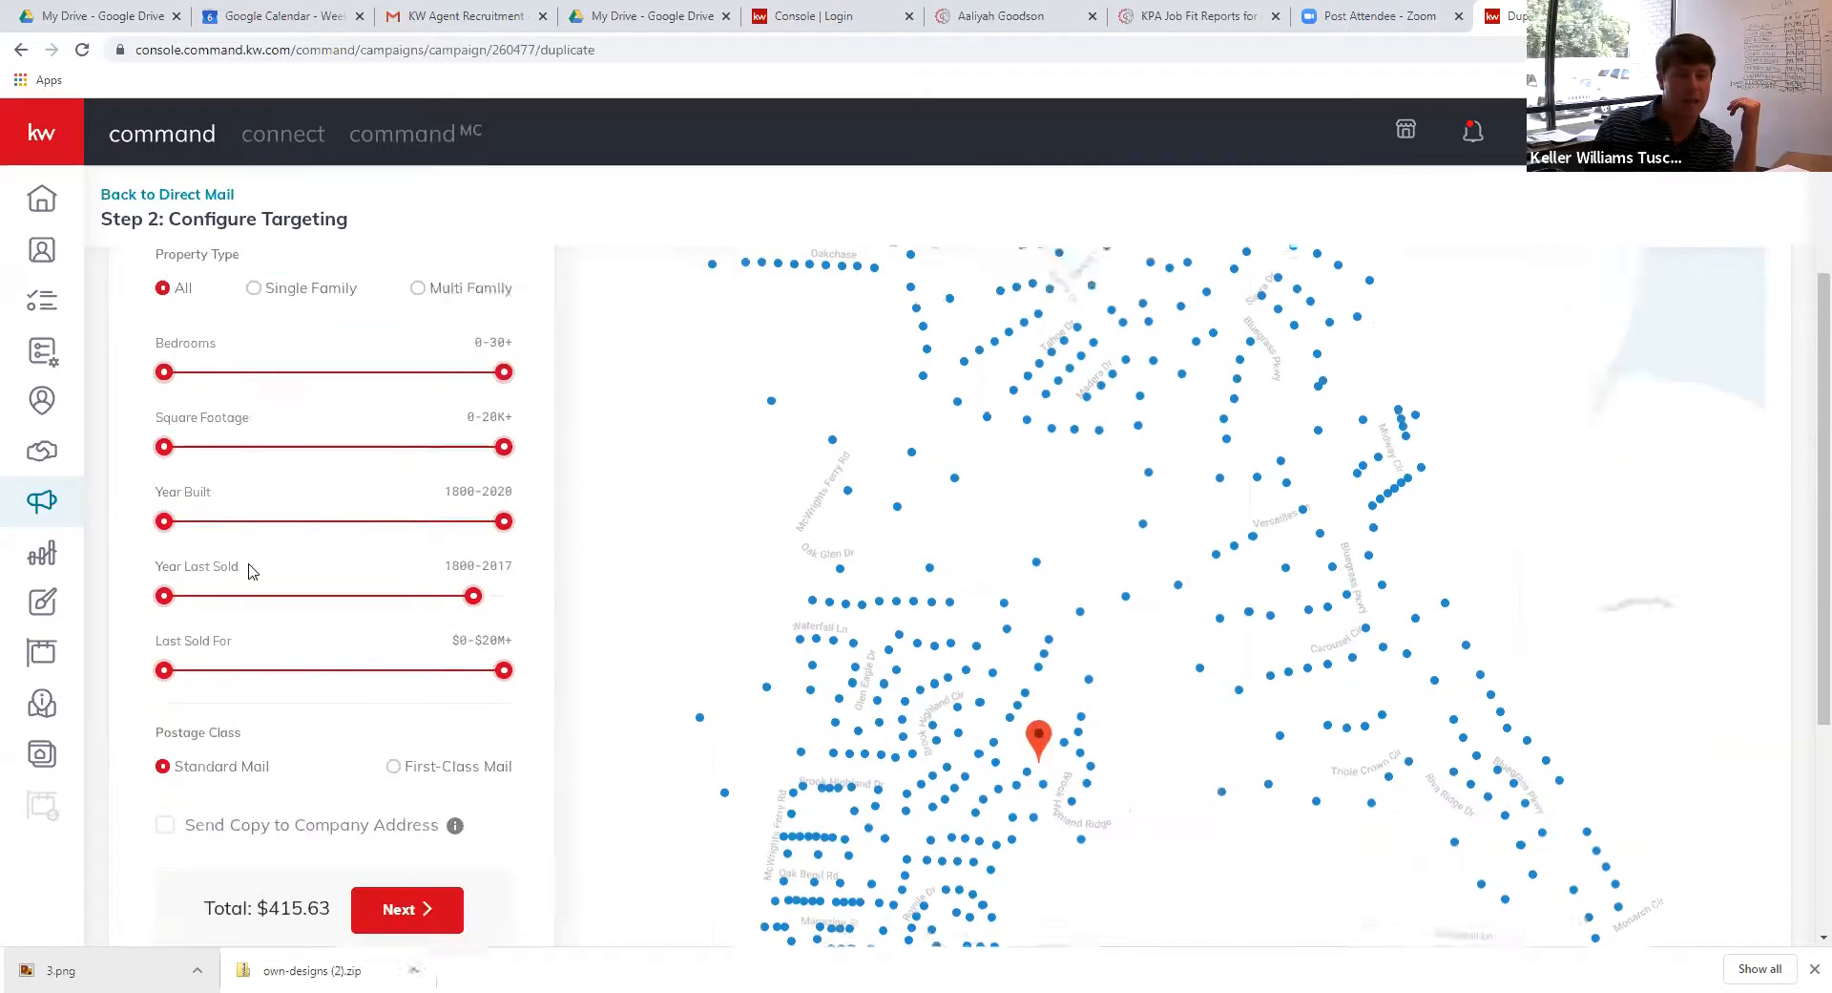
{"action": "scroll", "coordinate": [250, 570], "scroll_direction": "down", "scroll_amount": 1}
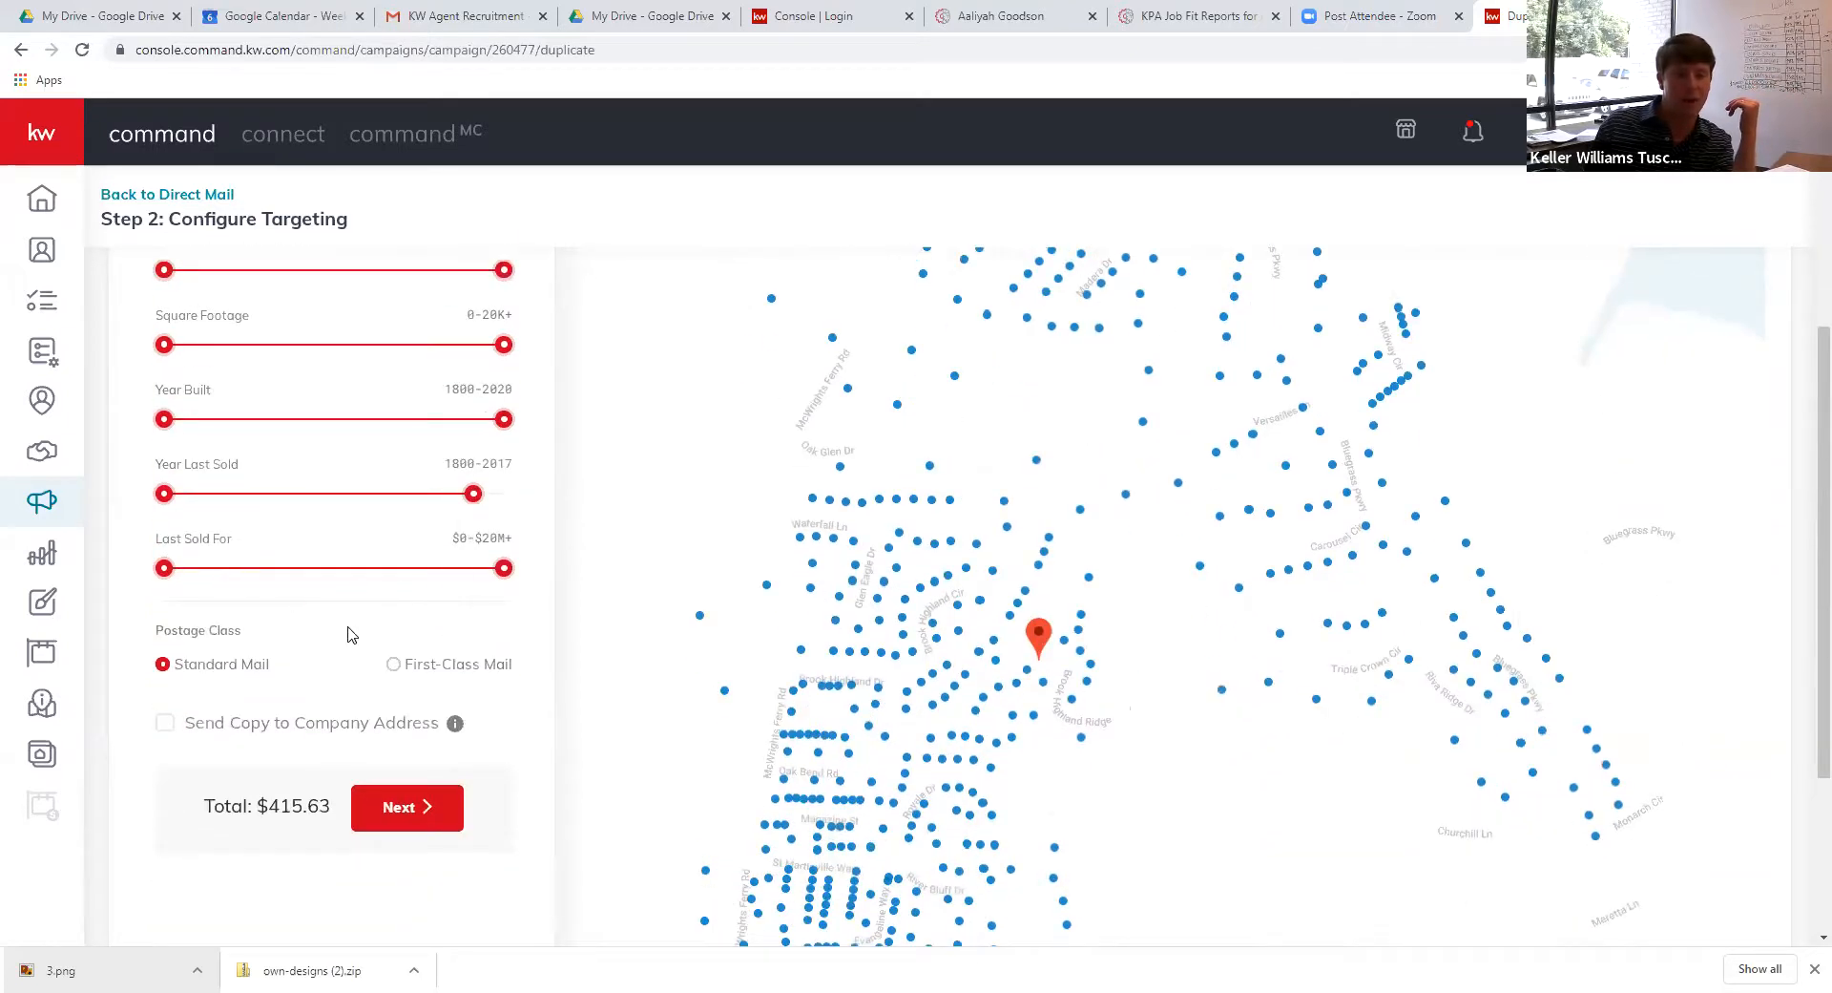
{"action": "scroll", "coordinate": [371, 653], "scroll_direction": "up", "scroll_amount": 4}
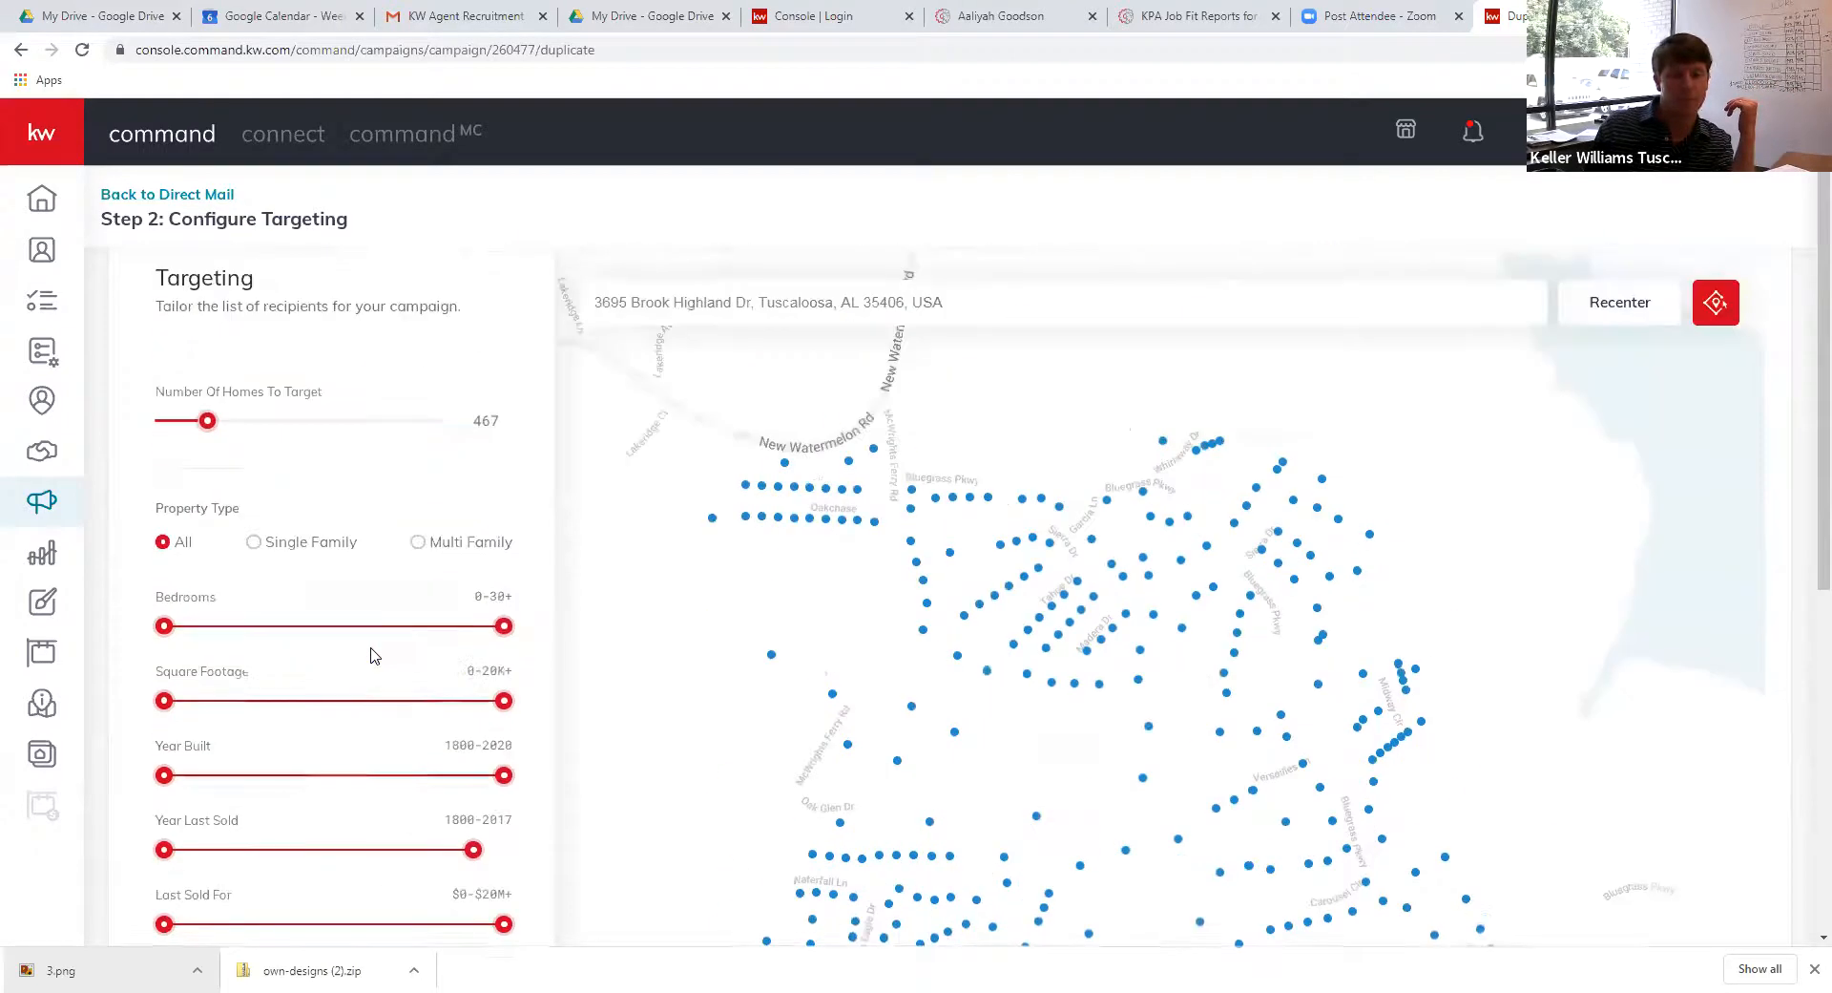
{"action": "scroll", "coordinate": [373, 655], "scroll_direction": "up", "scroll_amount": 1}
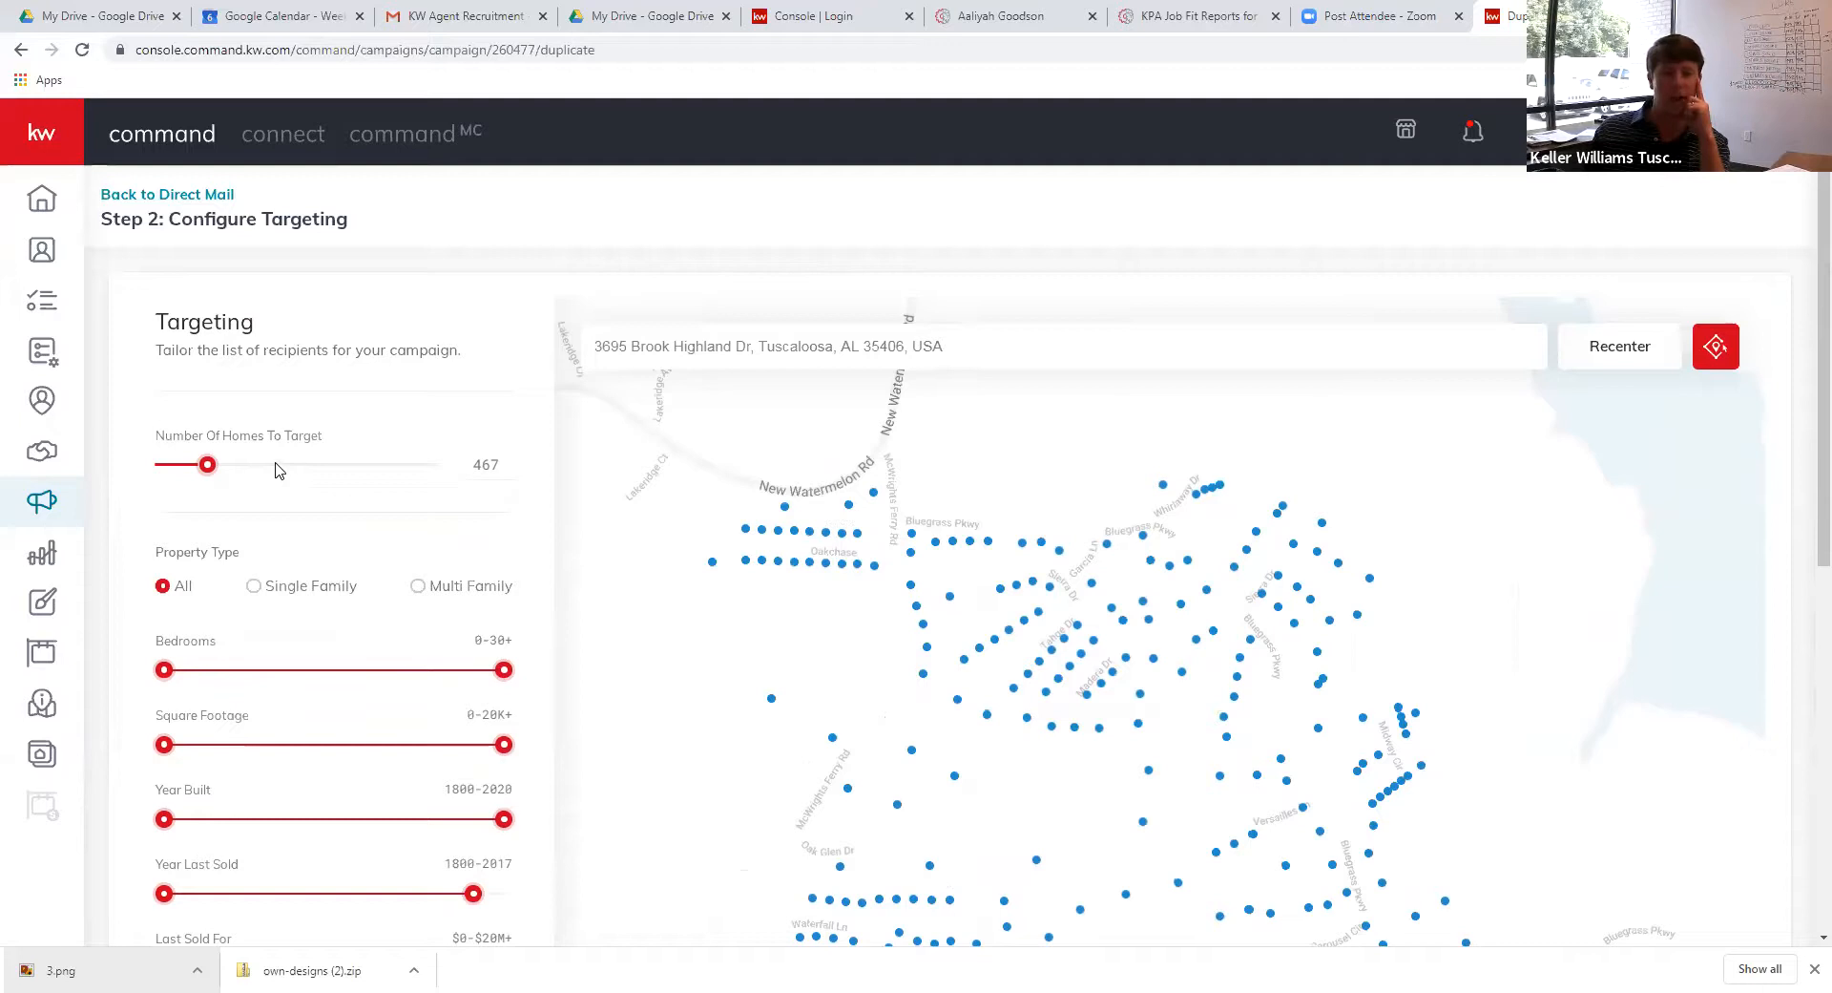
{"action": "left_click", "coordinate": [246, 468]}
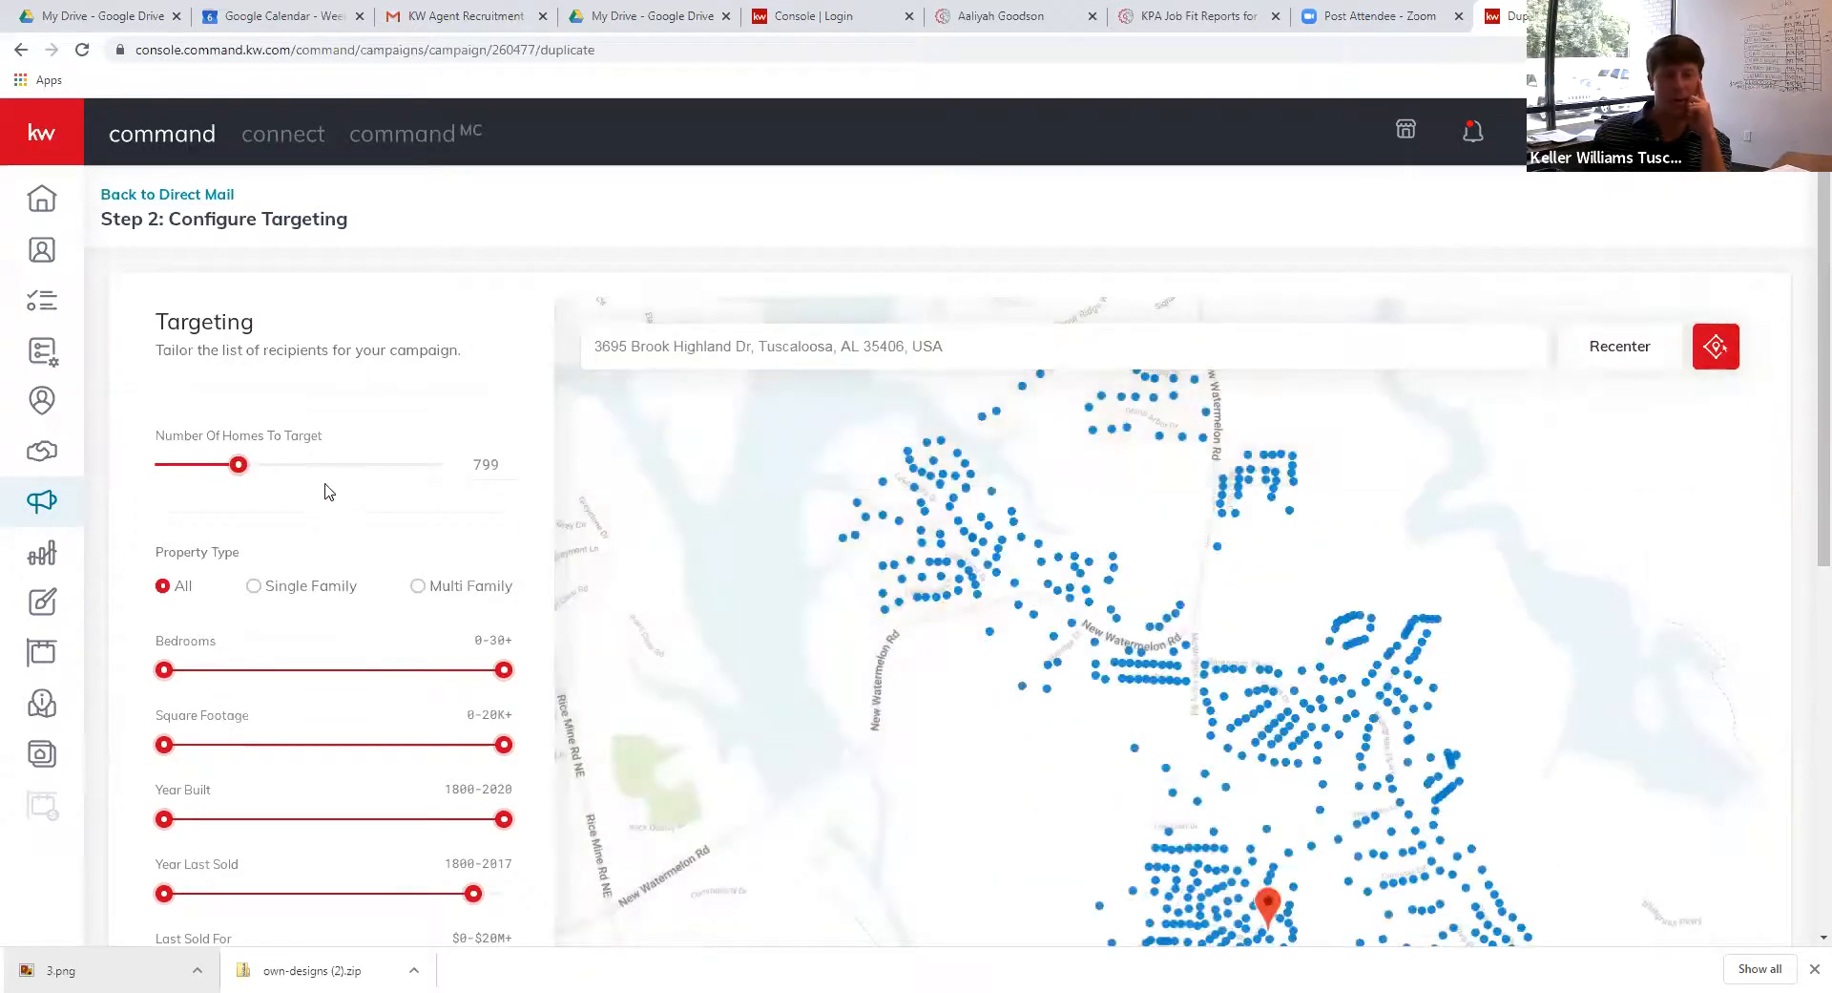
{"action": "left_click", "coordinate": [923, 523]}
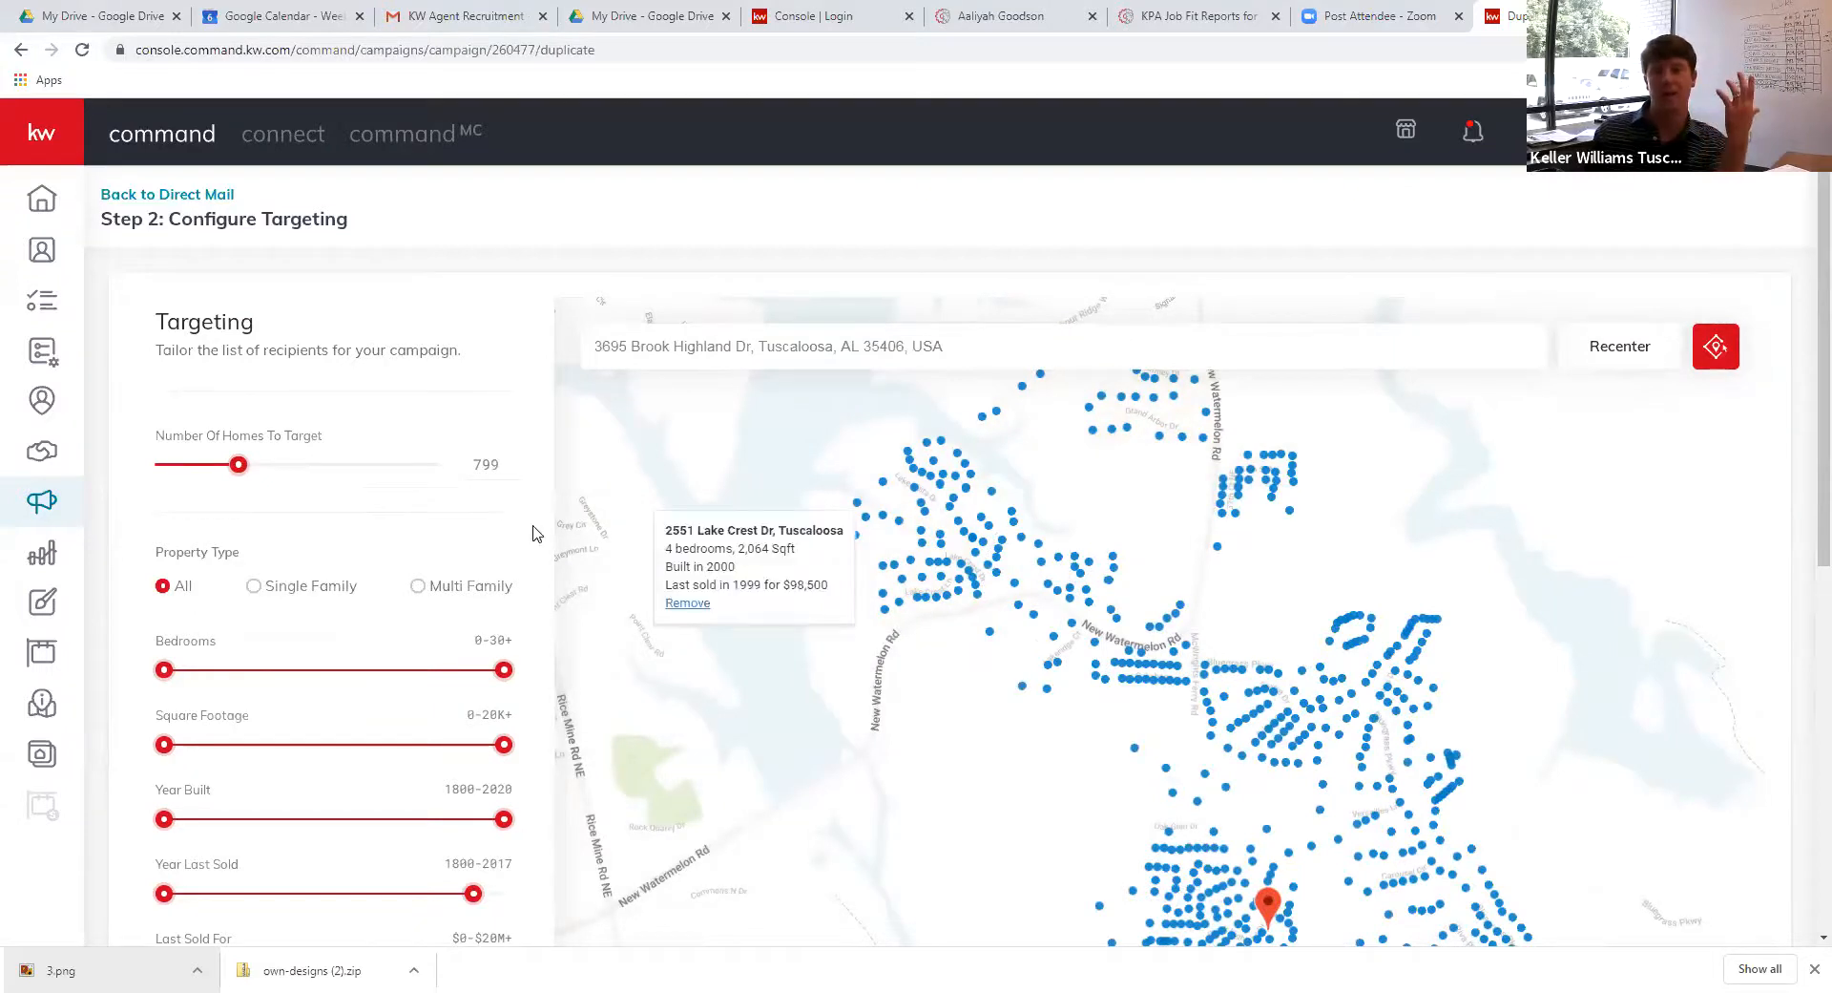
Lower the homes count to 596, try 811, then settle on 462 homes
{"action": "left_click", "coordinate": [229, 470]}
{"action": "left_click_drag", "start_coordinate": [231, 476], "coordinate": [213, 480]}
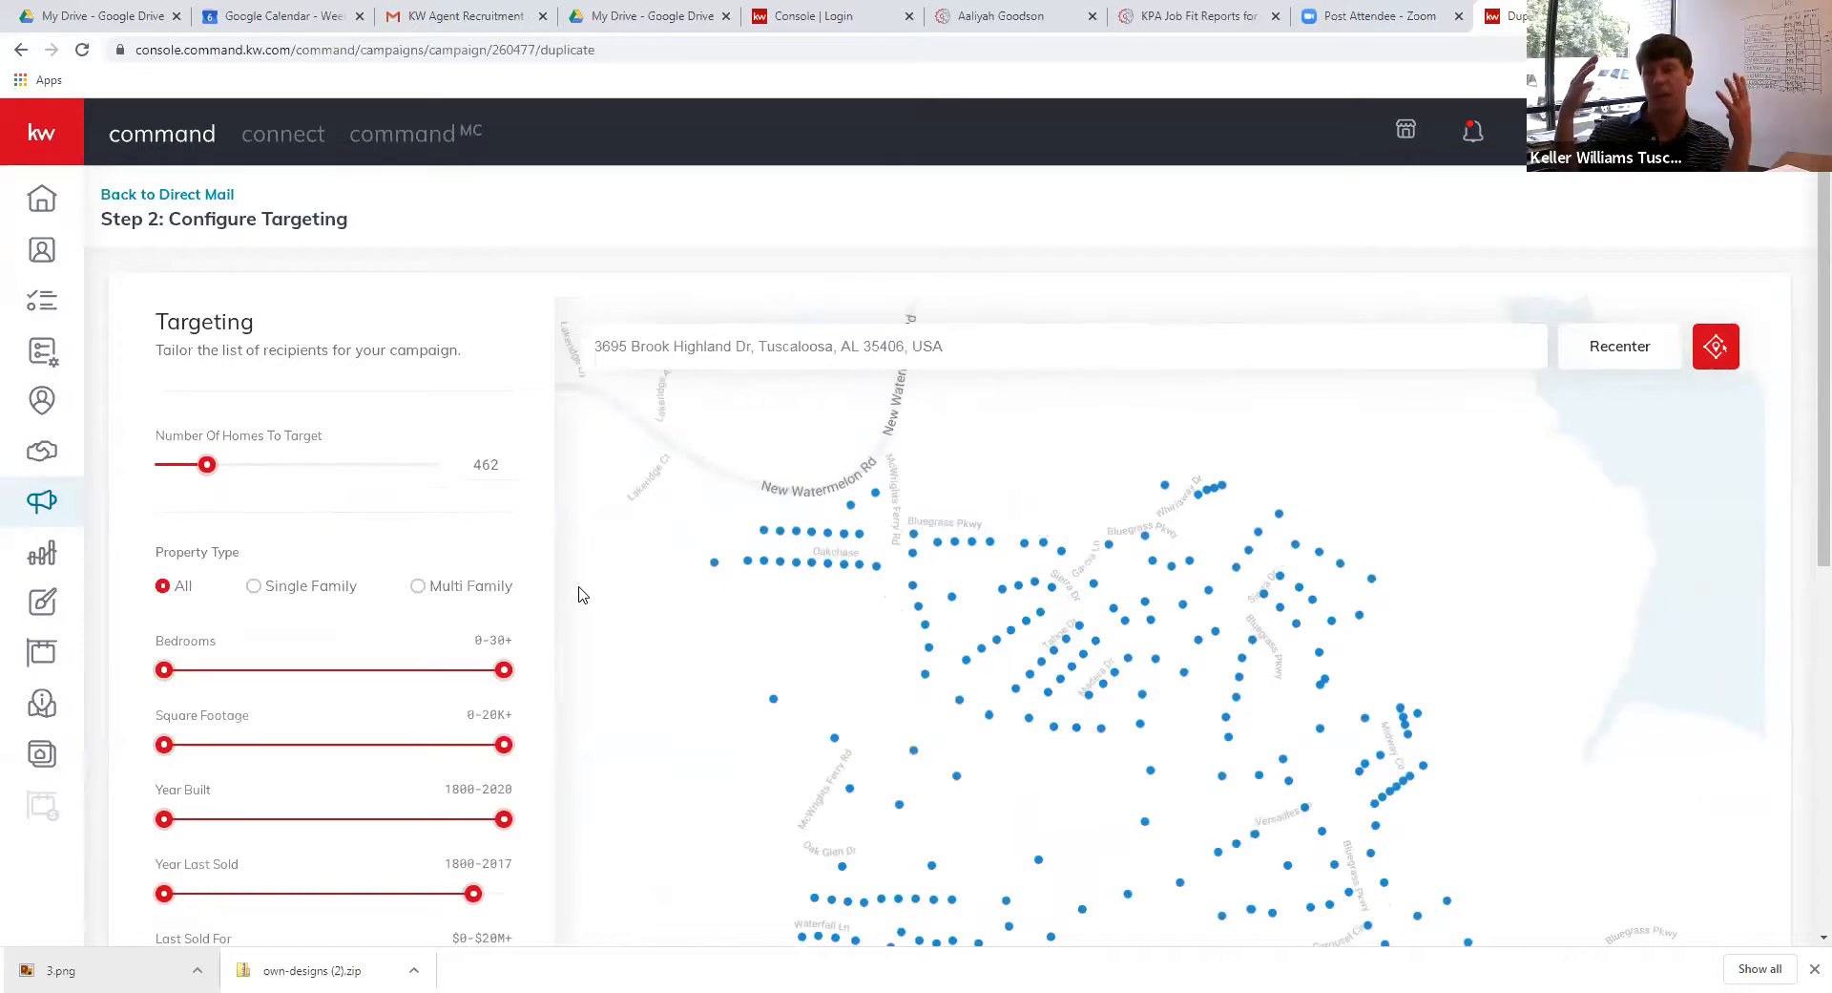
{"action": "left_click", "coordinate": [243, 465]}
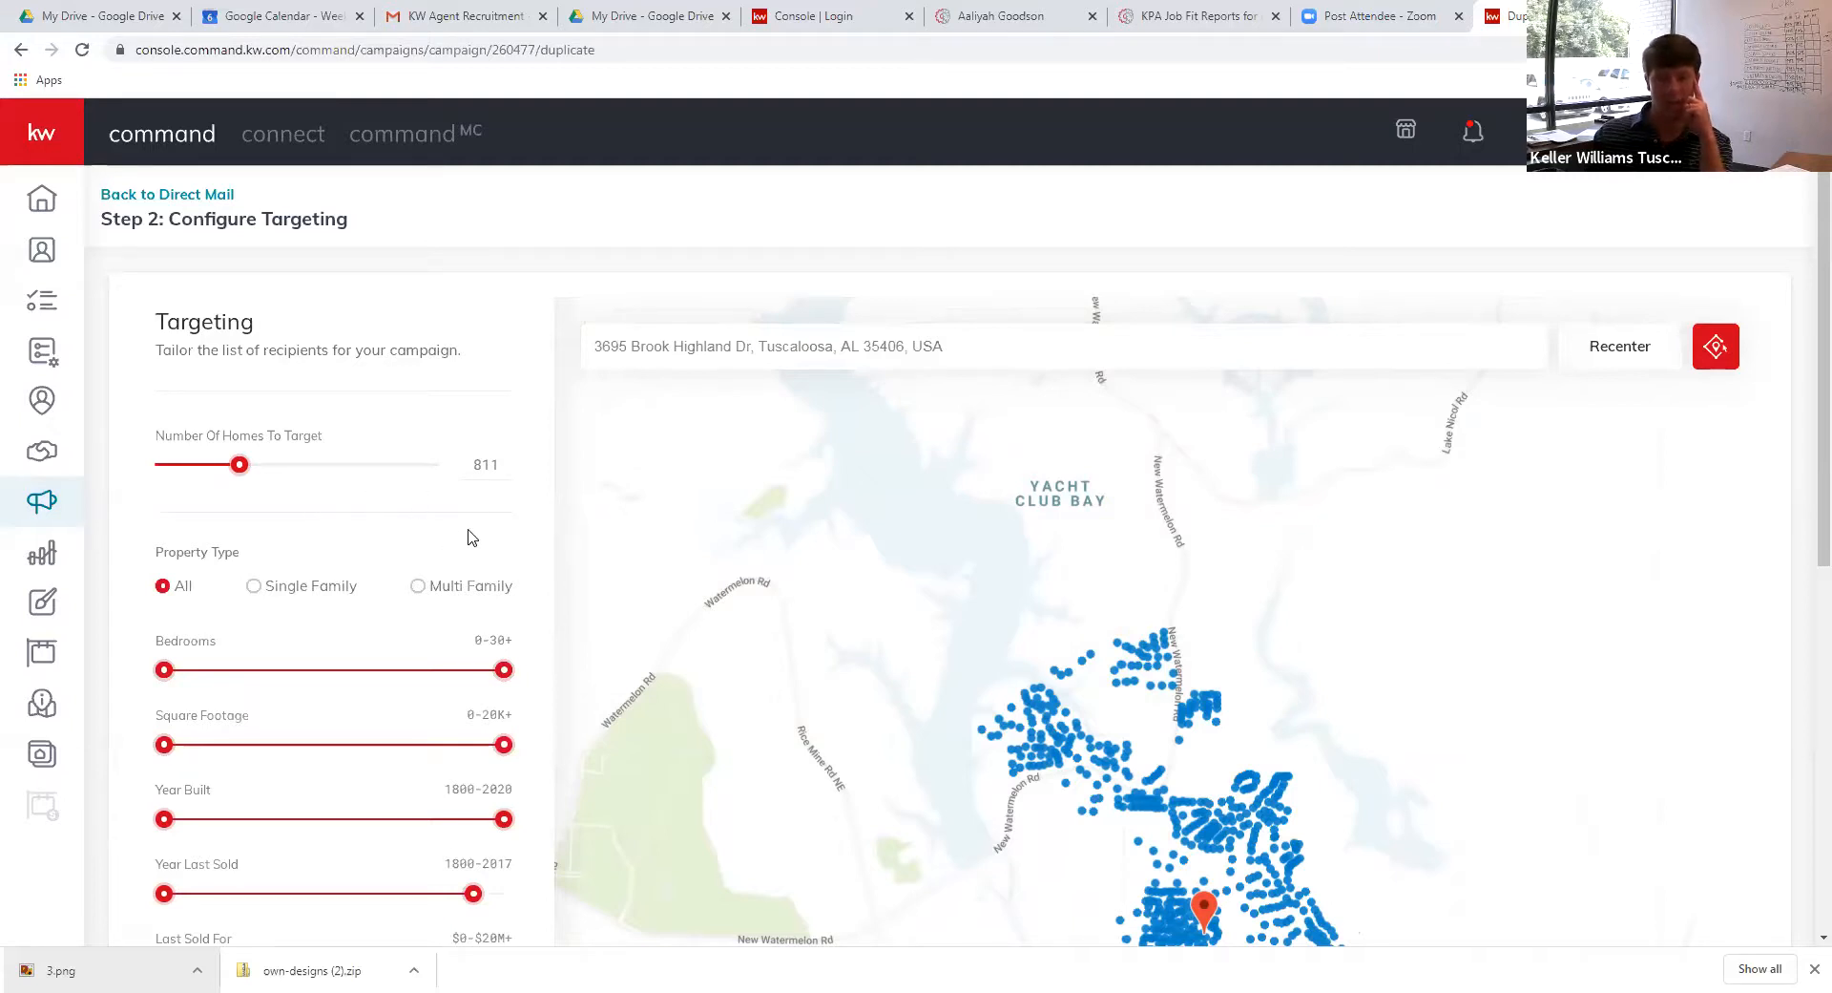
{"action": "scroll", "coordinate": [468, 536], "scroll_direction": "down", "scroll_amount": 7}
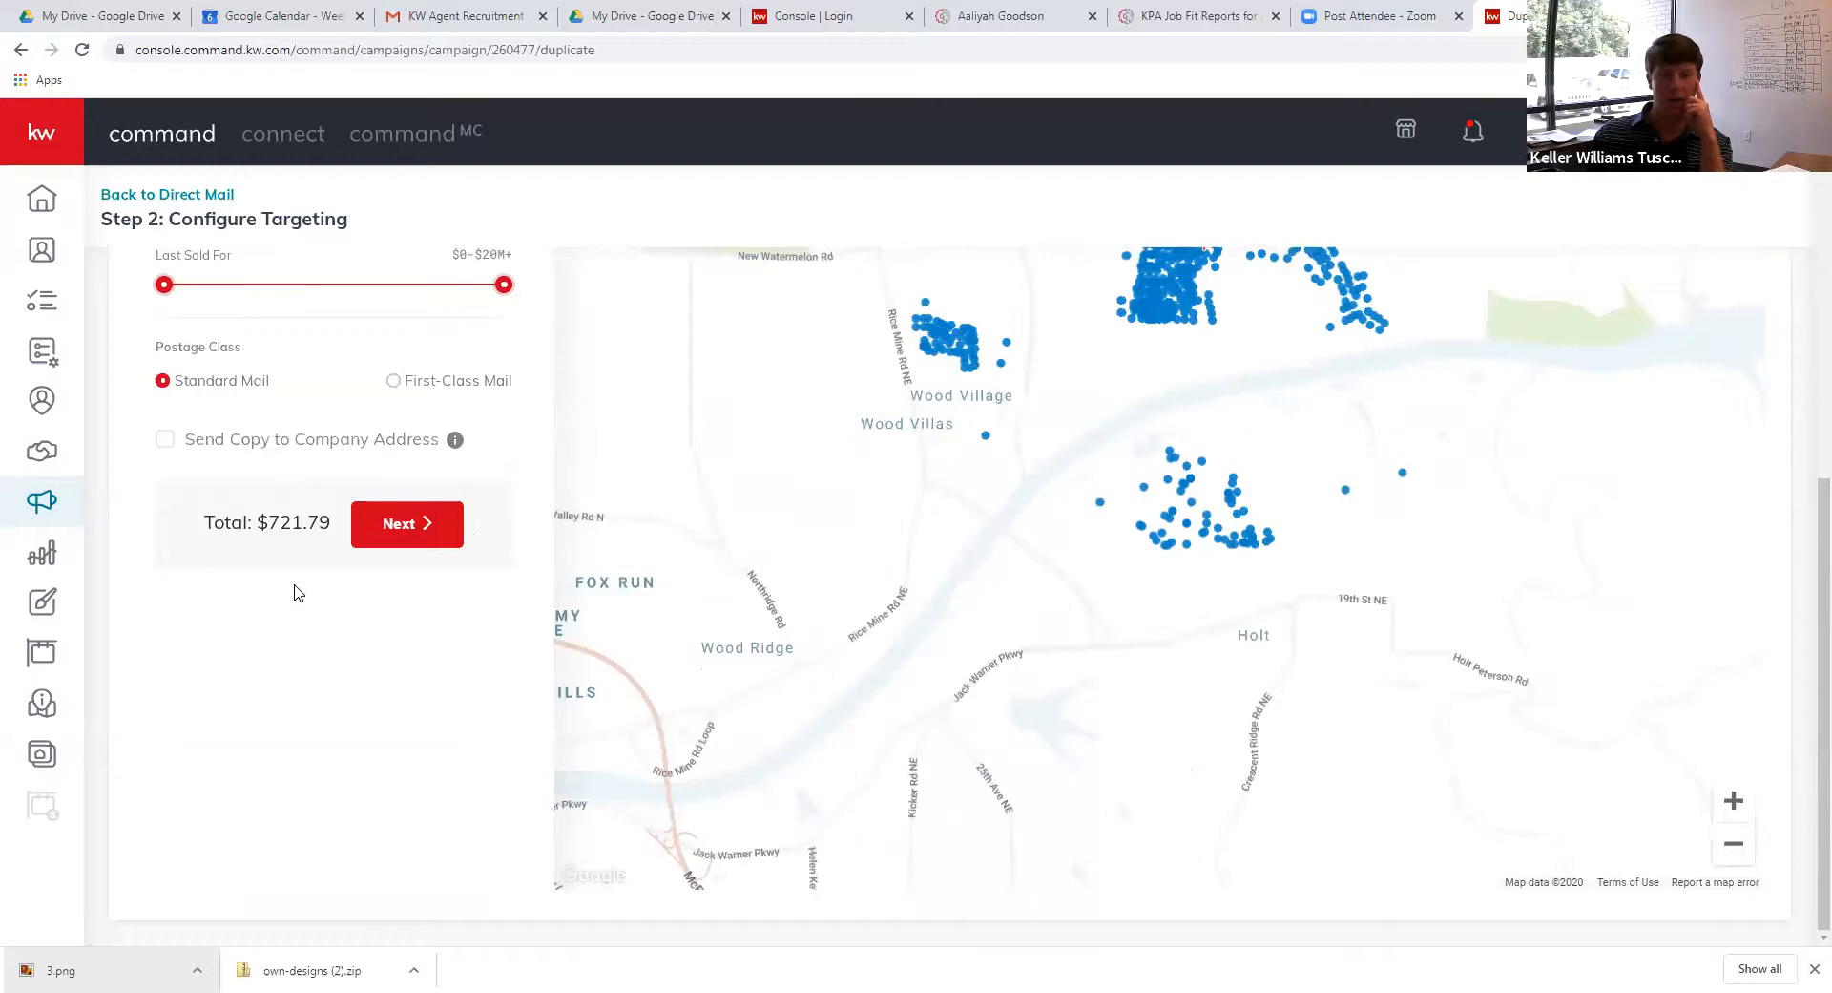
{"action": "scroll", "coordinate": [298, 592], "scroll_direction": "up", "scroll_amount": 2}
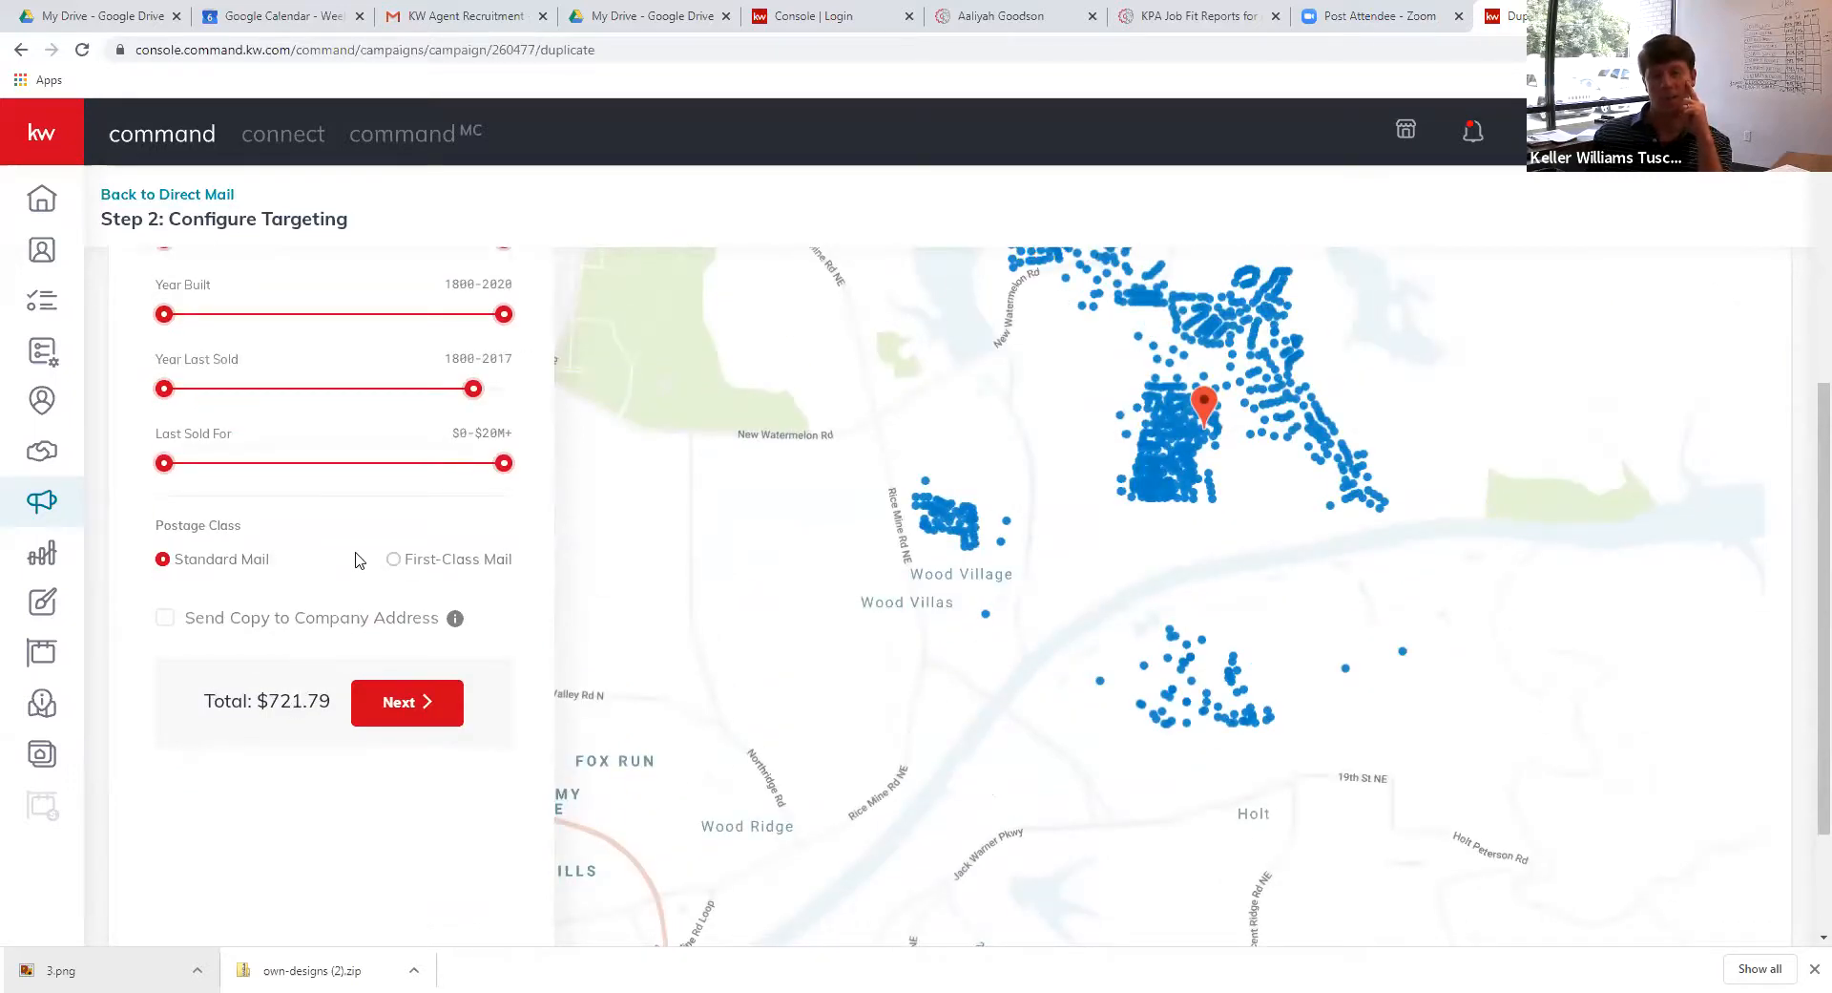
{"action": "scroll", "coordinate": [361, 539], "scroll_direction": "up", "scroll_amount": 5}
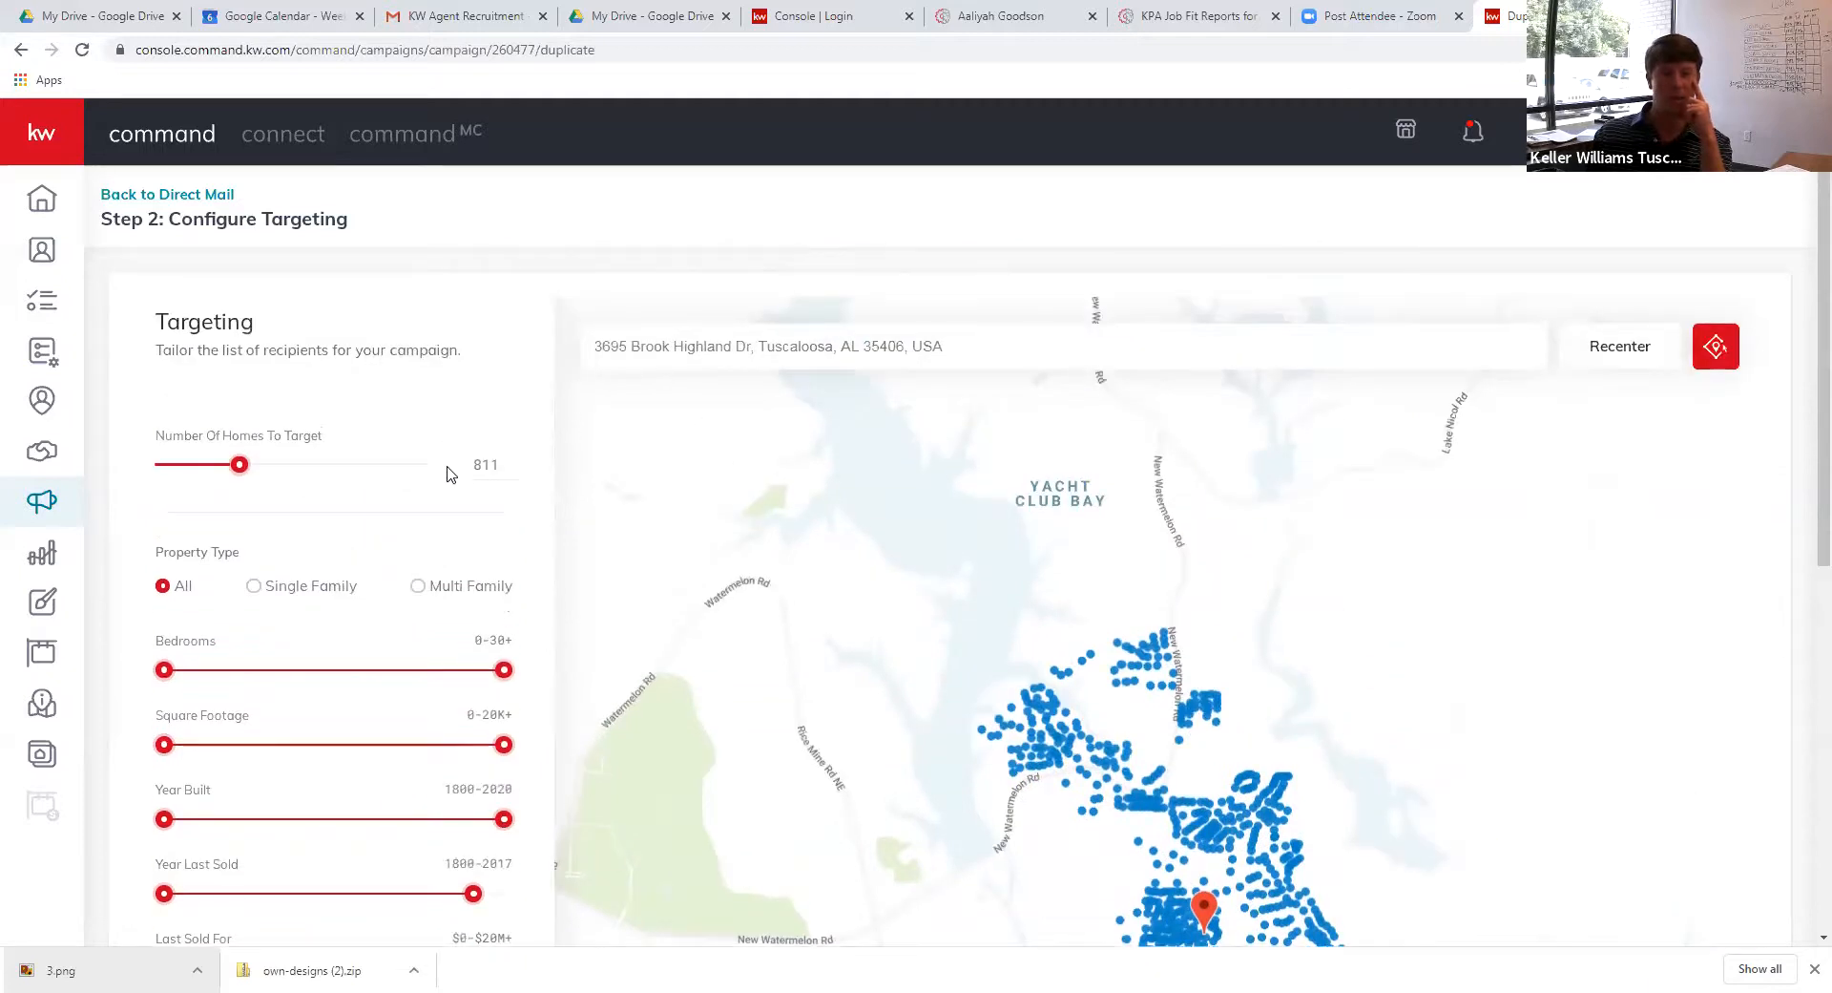
{"action": "scroll", "coordinate": [450, 474], "scroll_direction": "down", "scroll_amount": 5}
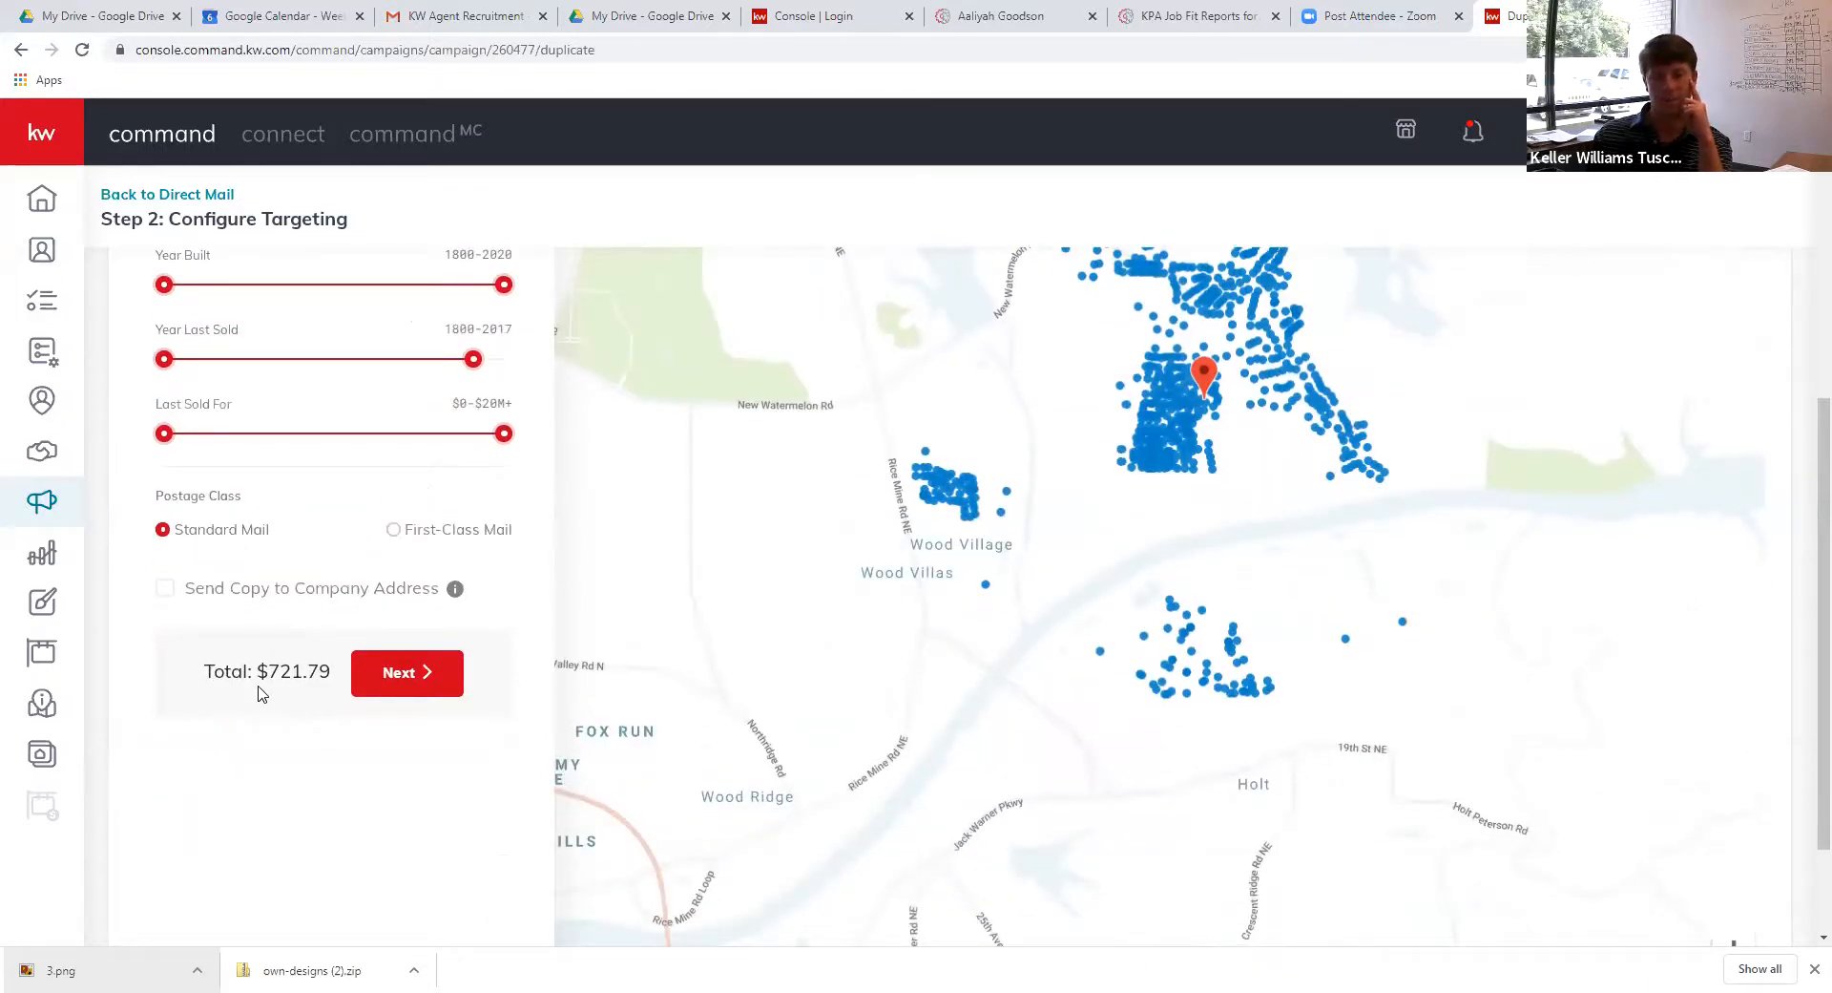
{"action": "scroll", "coordinate": [264, 664], "scroll_direction": "up", "scroll_amount": 5}
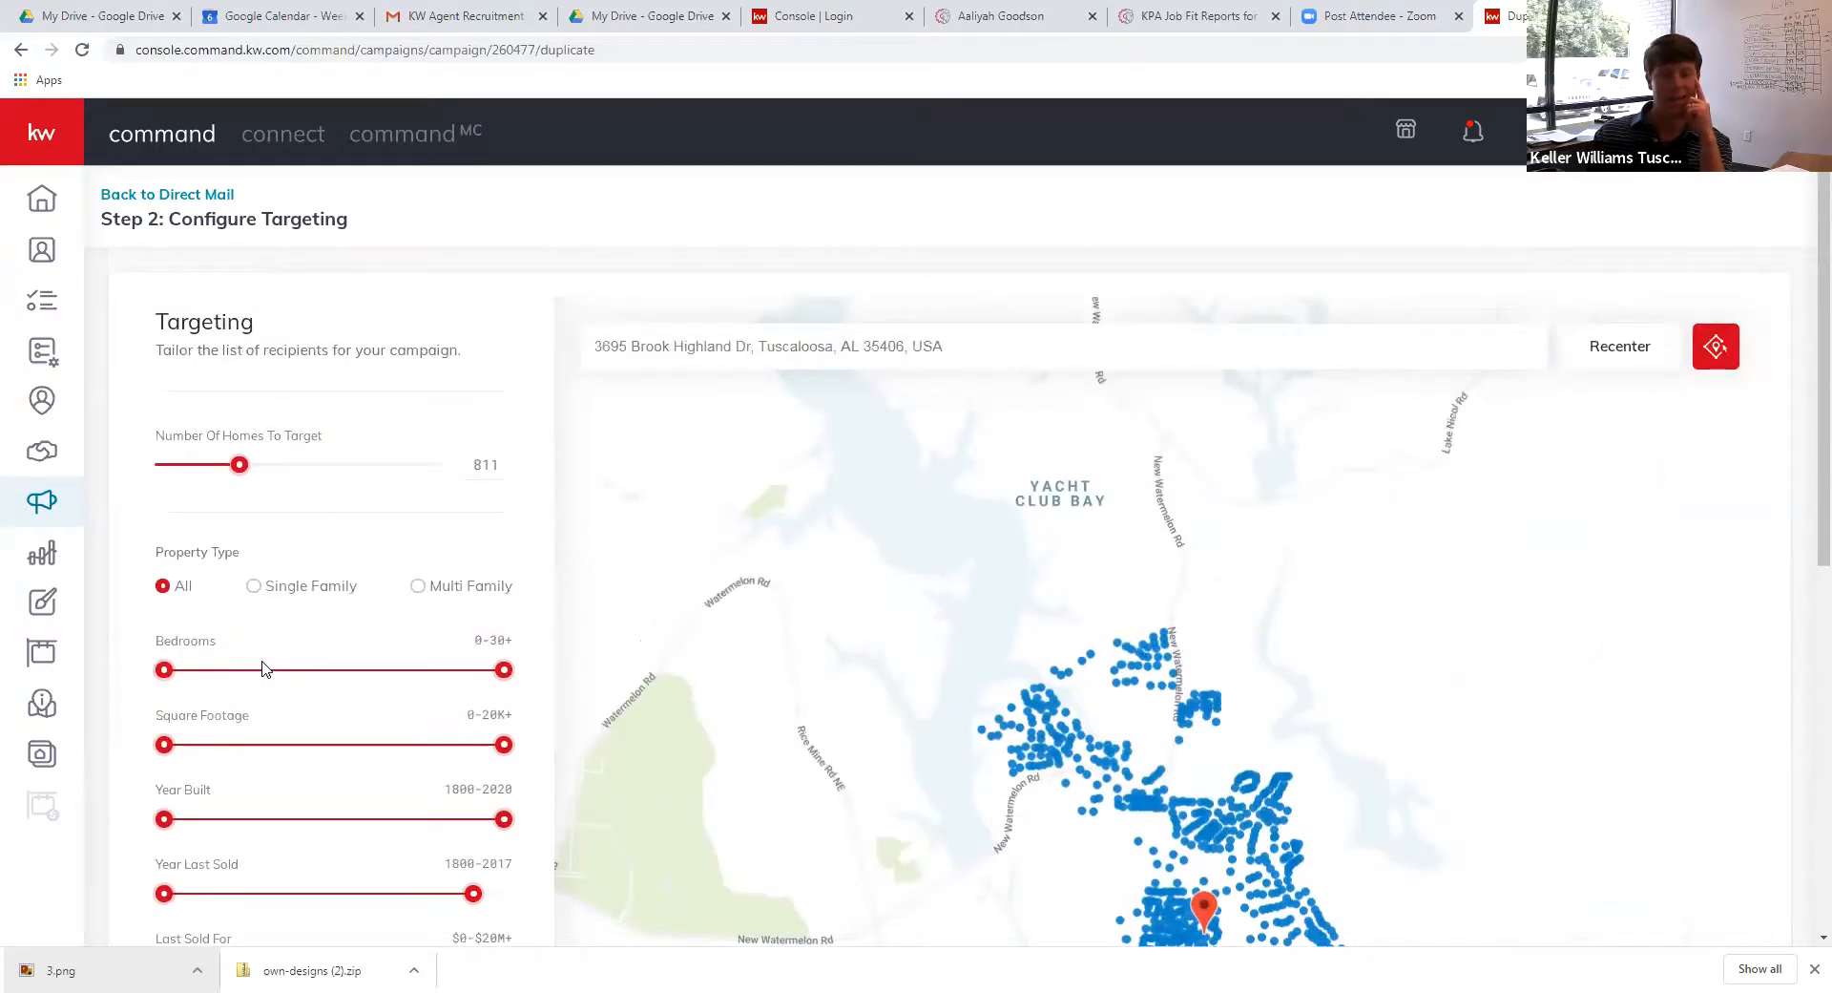
{"action": "left_click_drag", "start_coordinate": [217, 470], "coordinate": [207, 467]}
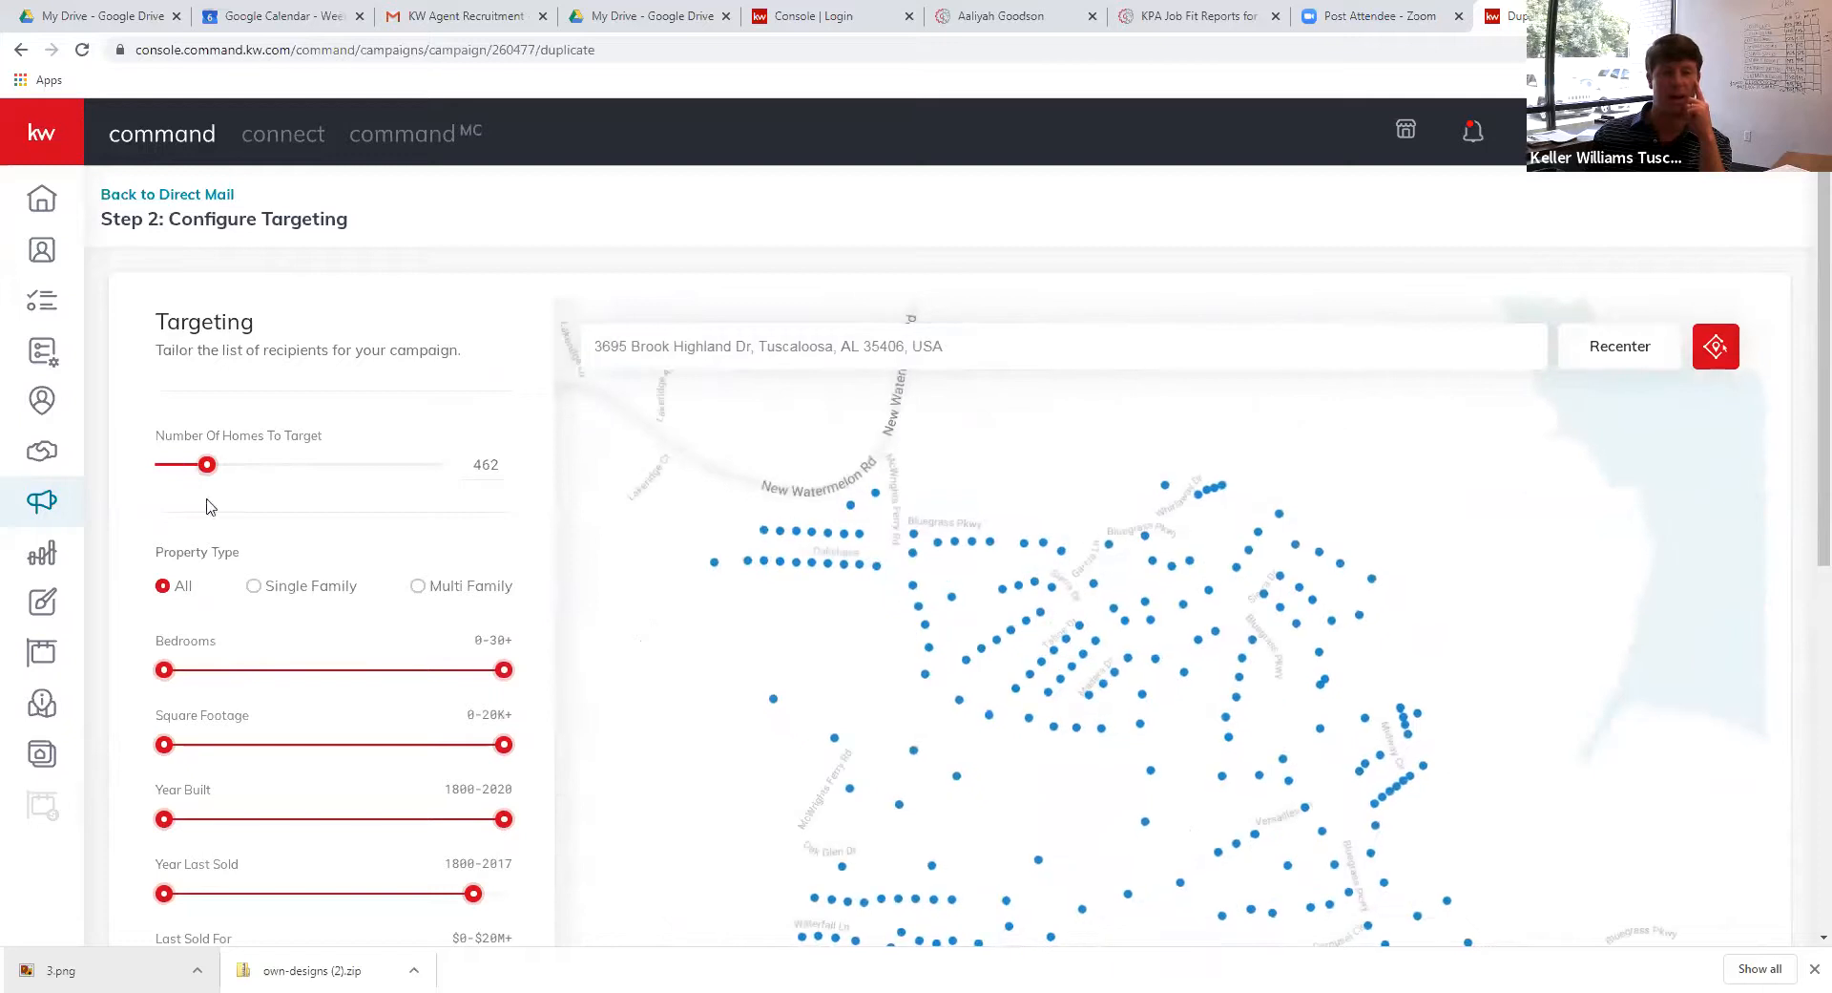
{"action": "scroll", "coordinate": [268, 592], "scroll_direction": "down", "scroll_amount": 7}
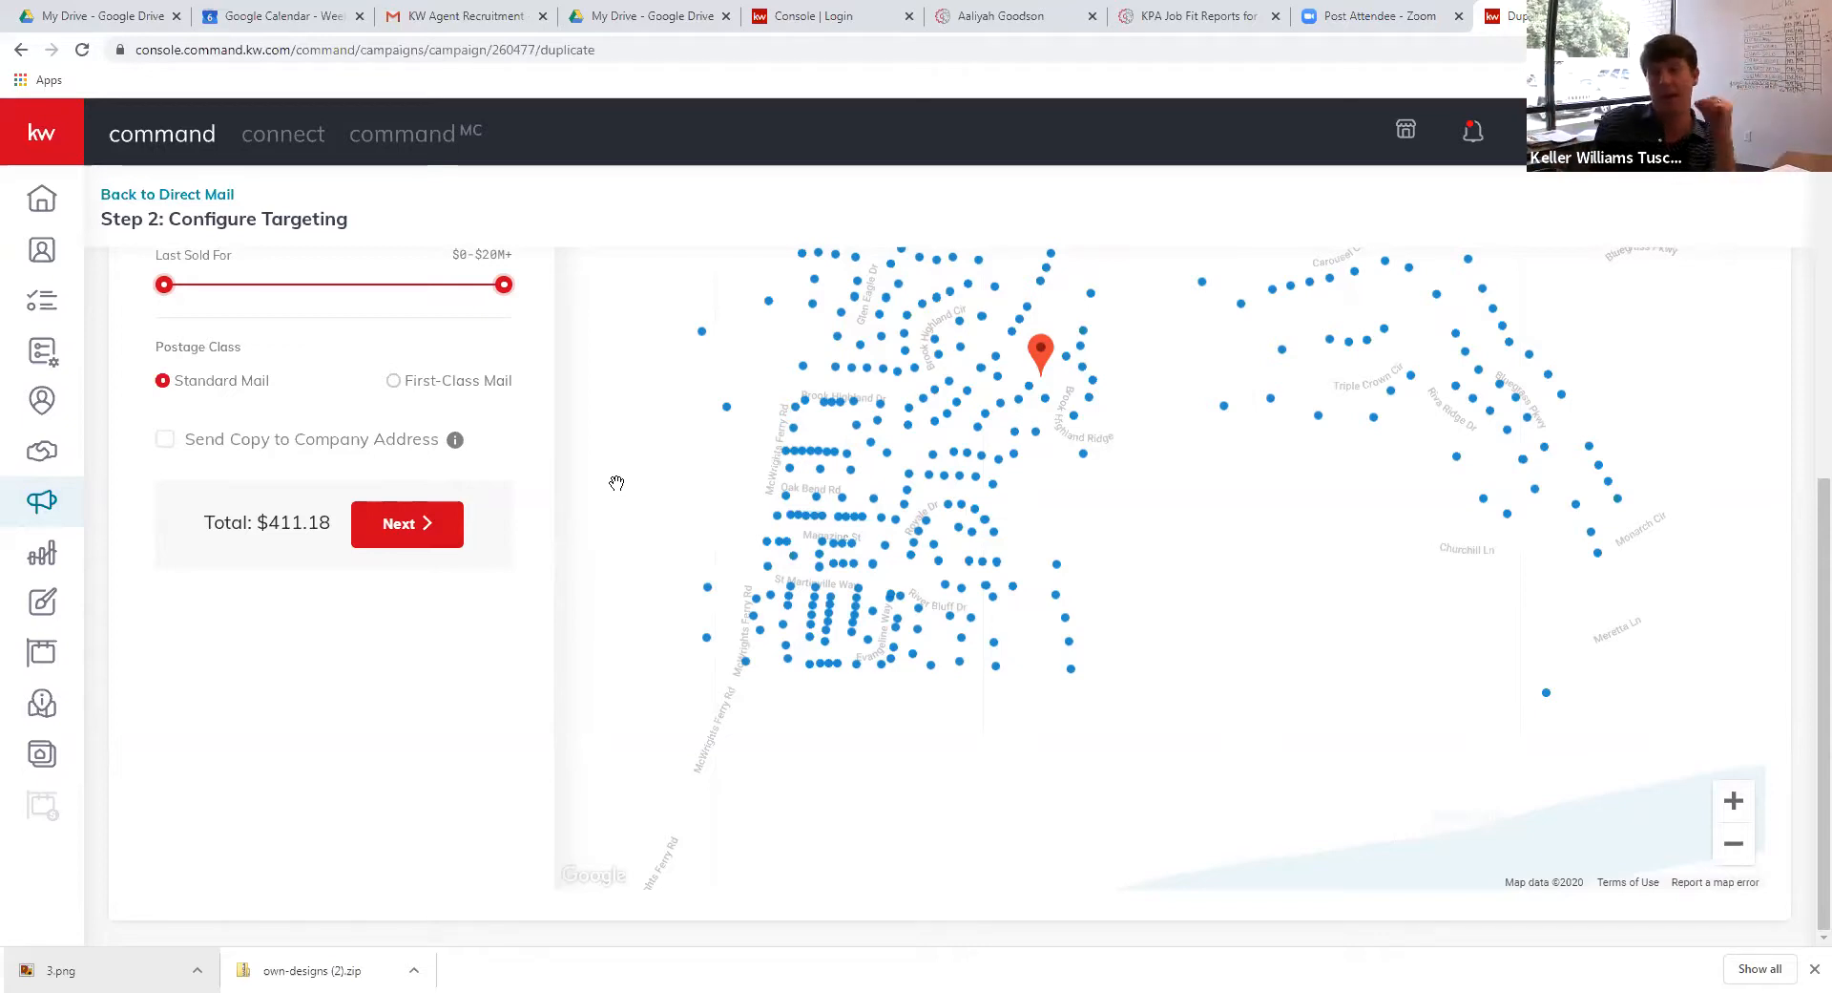
{"action": "left_click", "coordinate": [926, 520]}
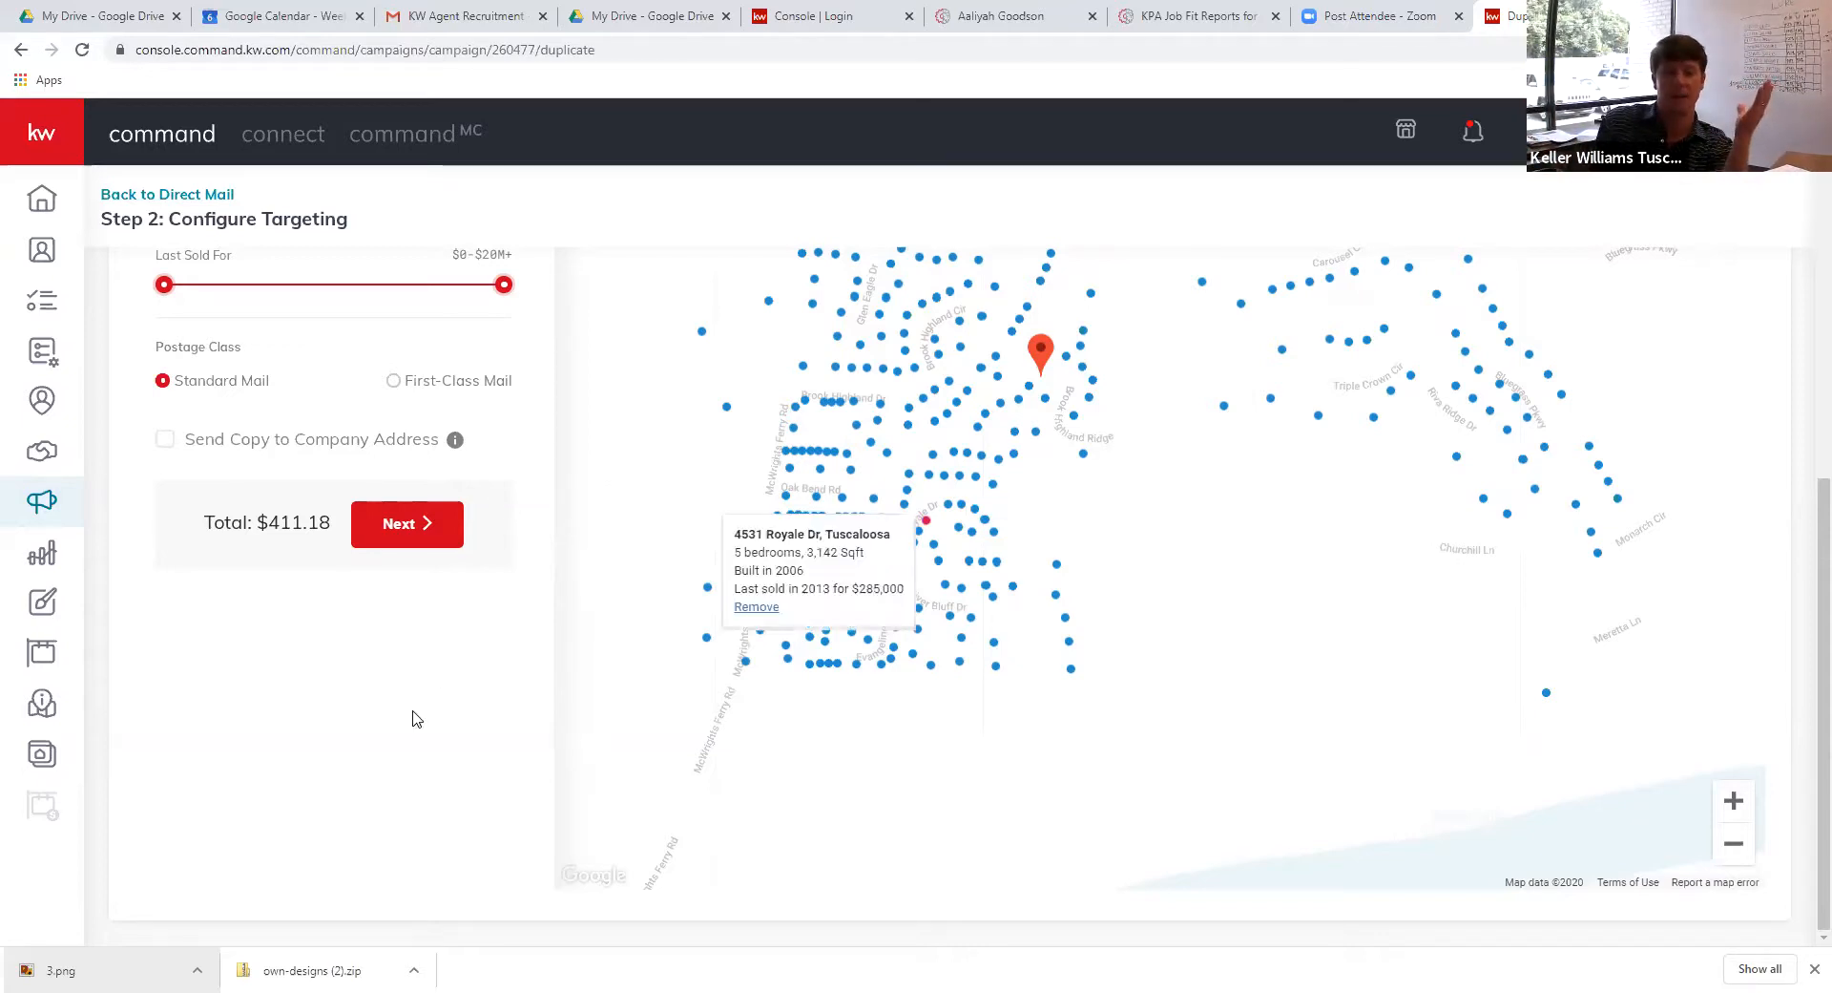
{"action": "scroll", "coordinate": [408, 711], "scroll_direction": "up", "scroll_amount": 4}
{"action": "scroll", "coordinate": [405, 674], "scroll_direction": "down", "scroll_amount": 3}
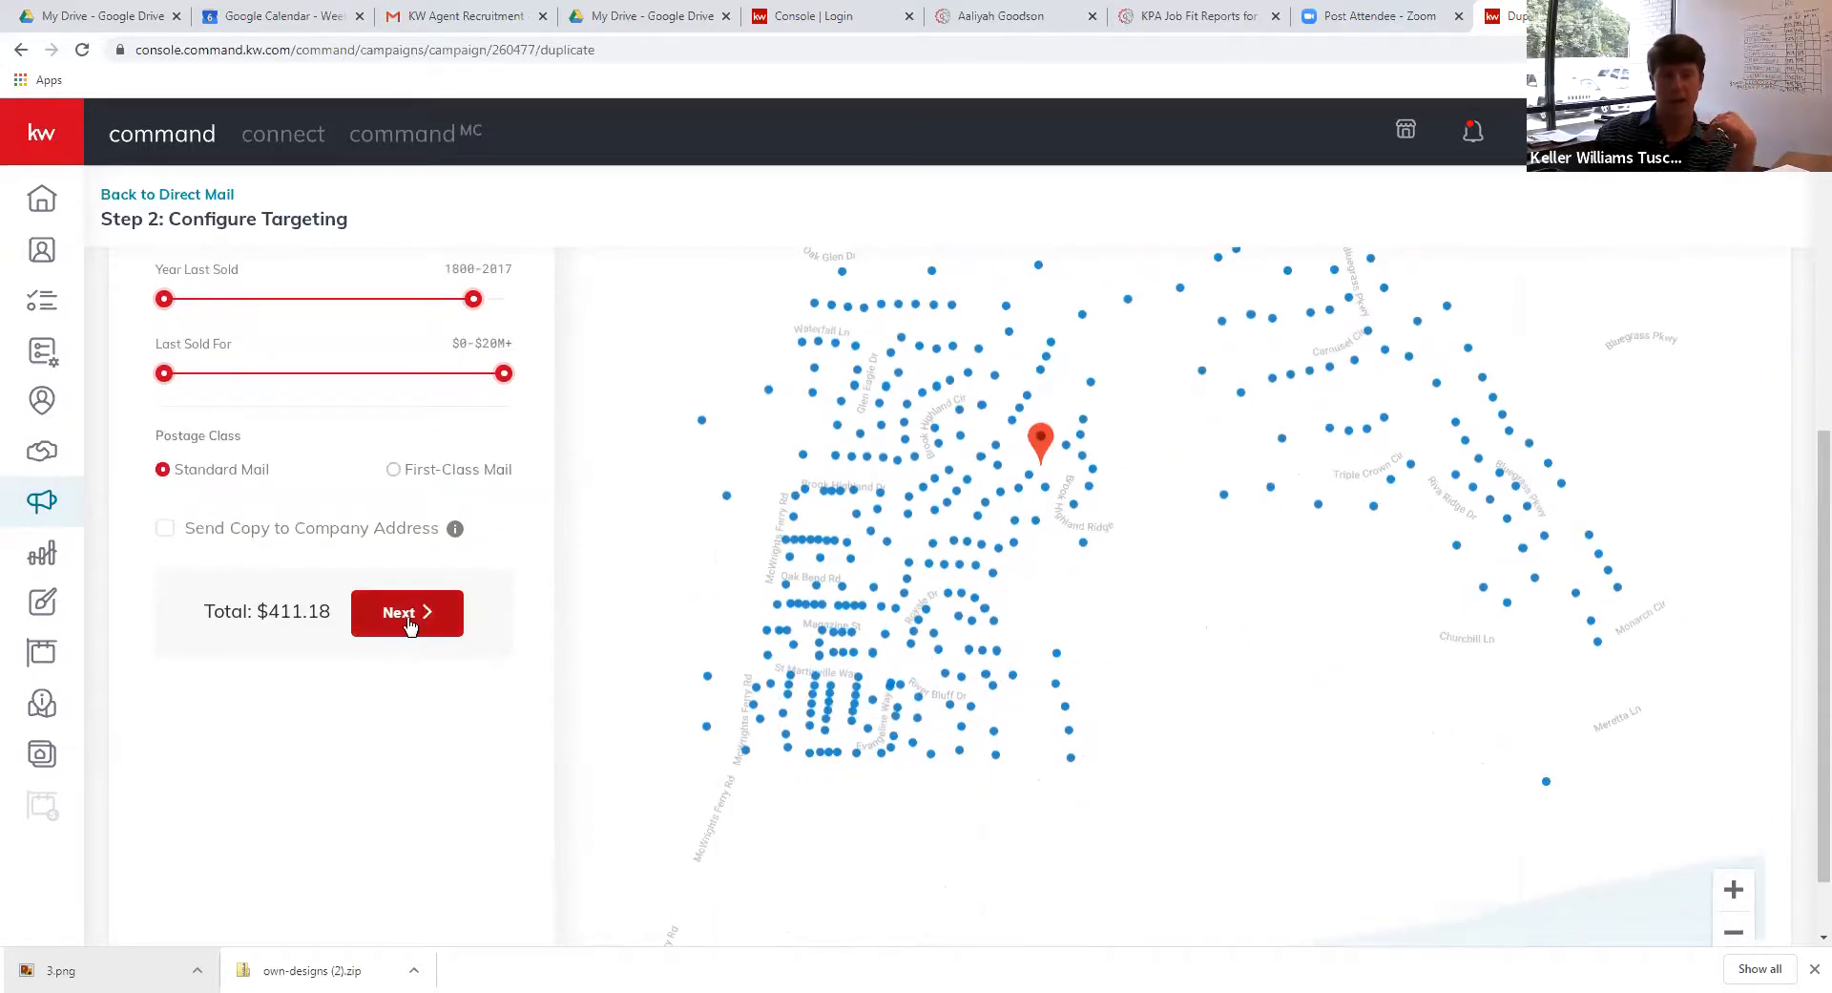
Review the order summary of 462 postcards totalling $411.18, then leave for the Direct Mail list
{"action": "left_click", "coordinate": [409, 619]}
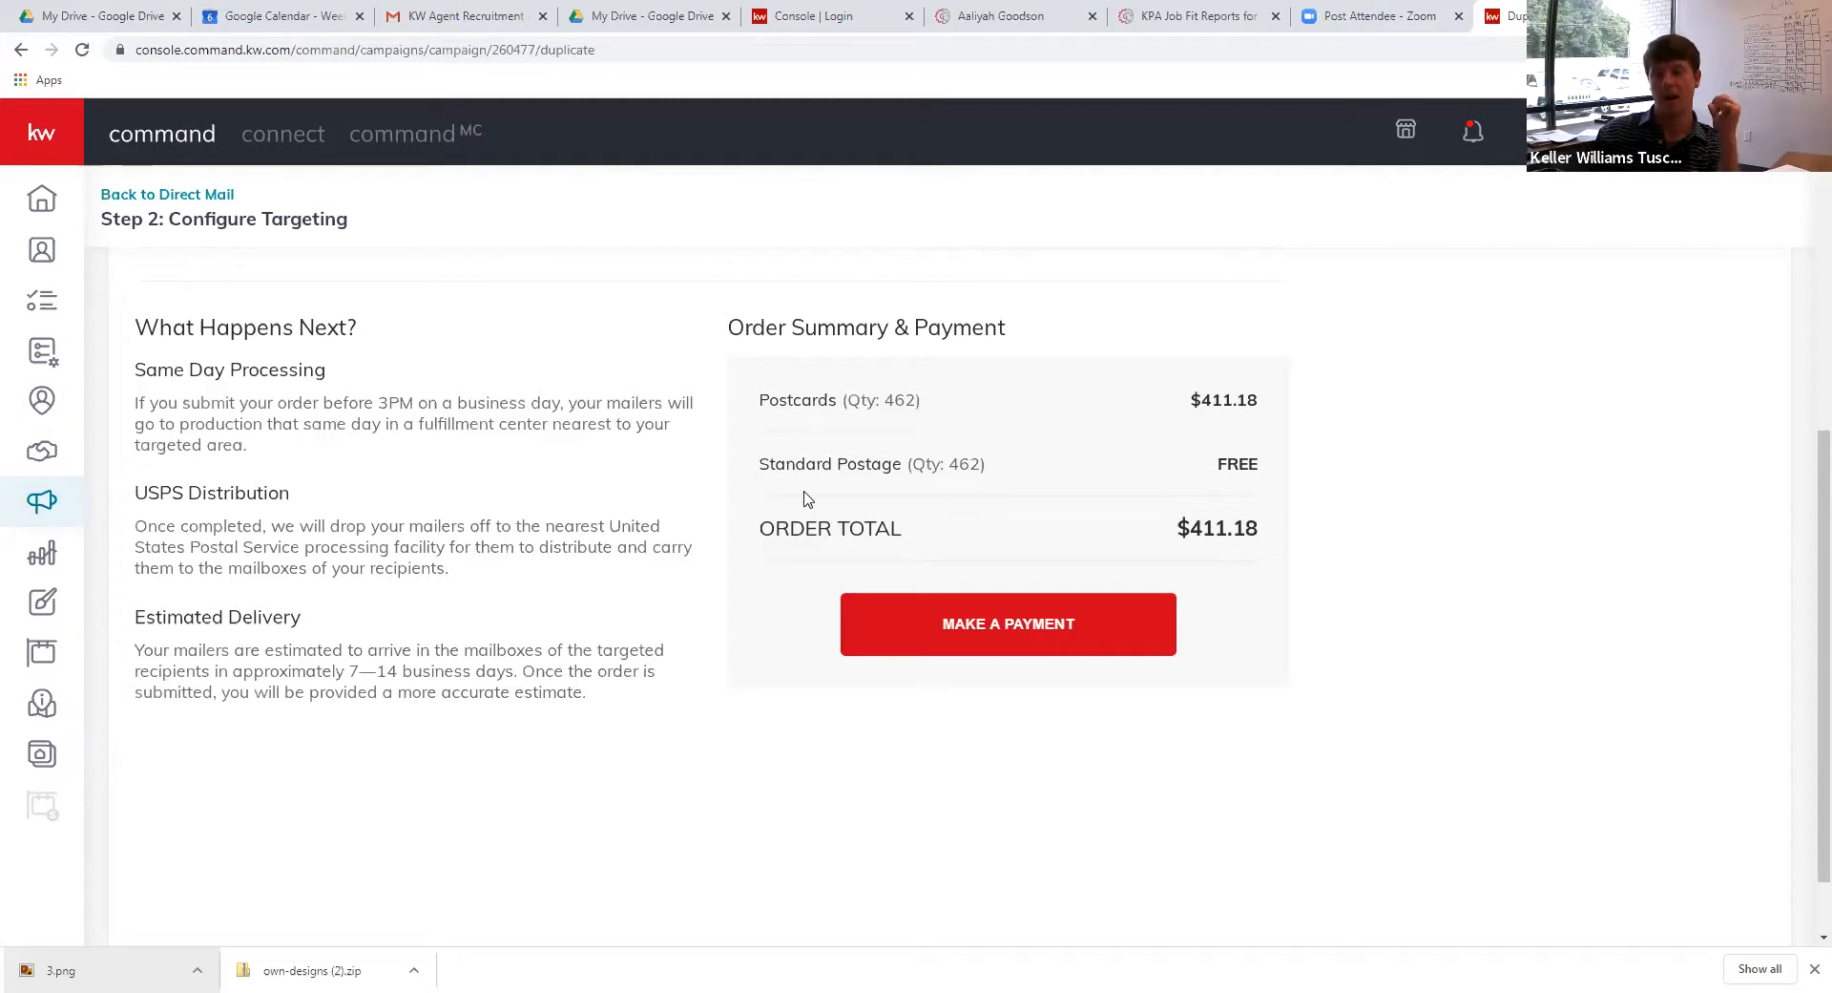
{"action": "left_click", "coordinate": [139, 196]}
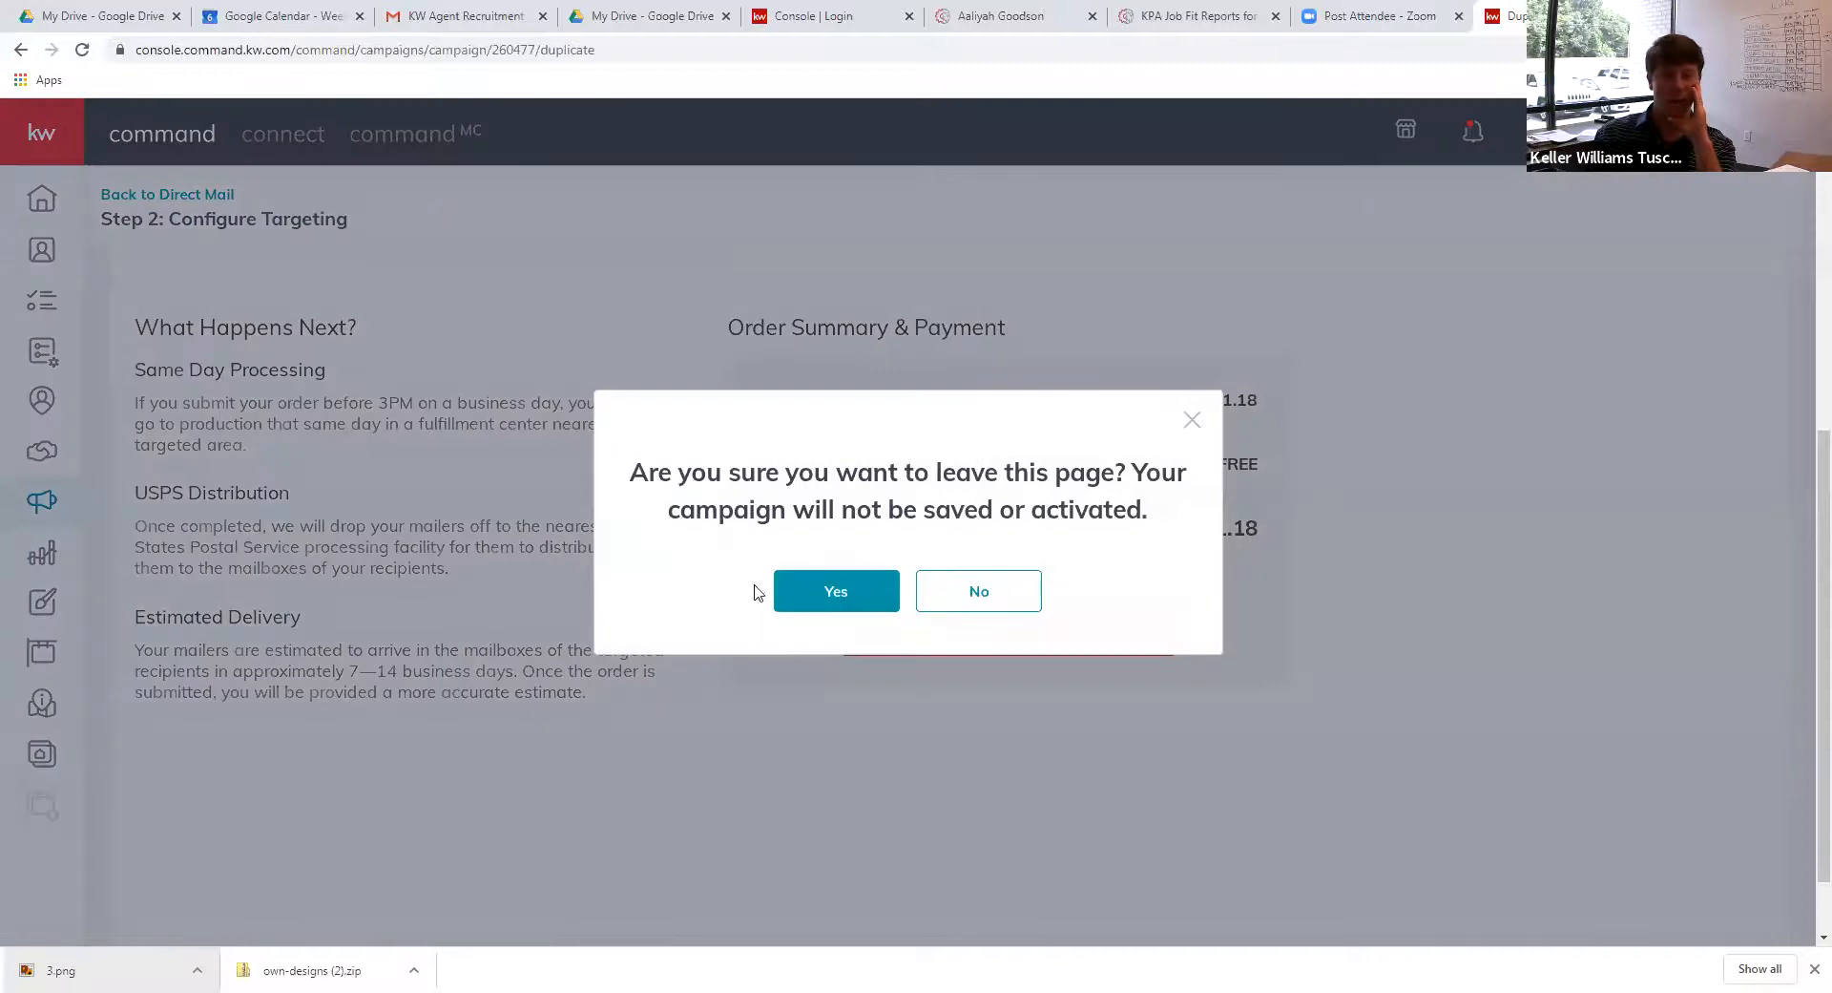
{"action": "left_click", "coordinate": [805, 598]}
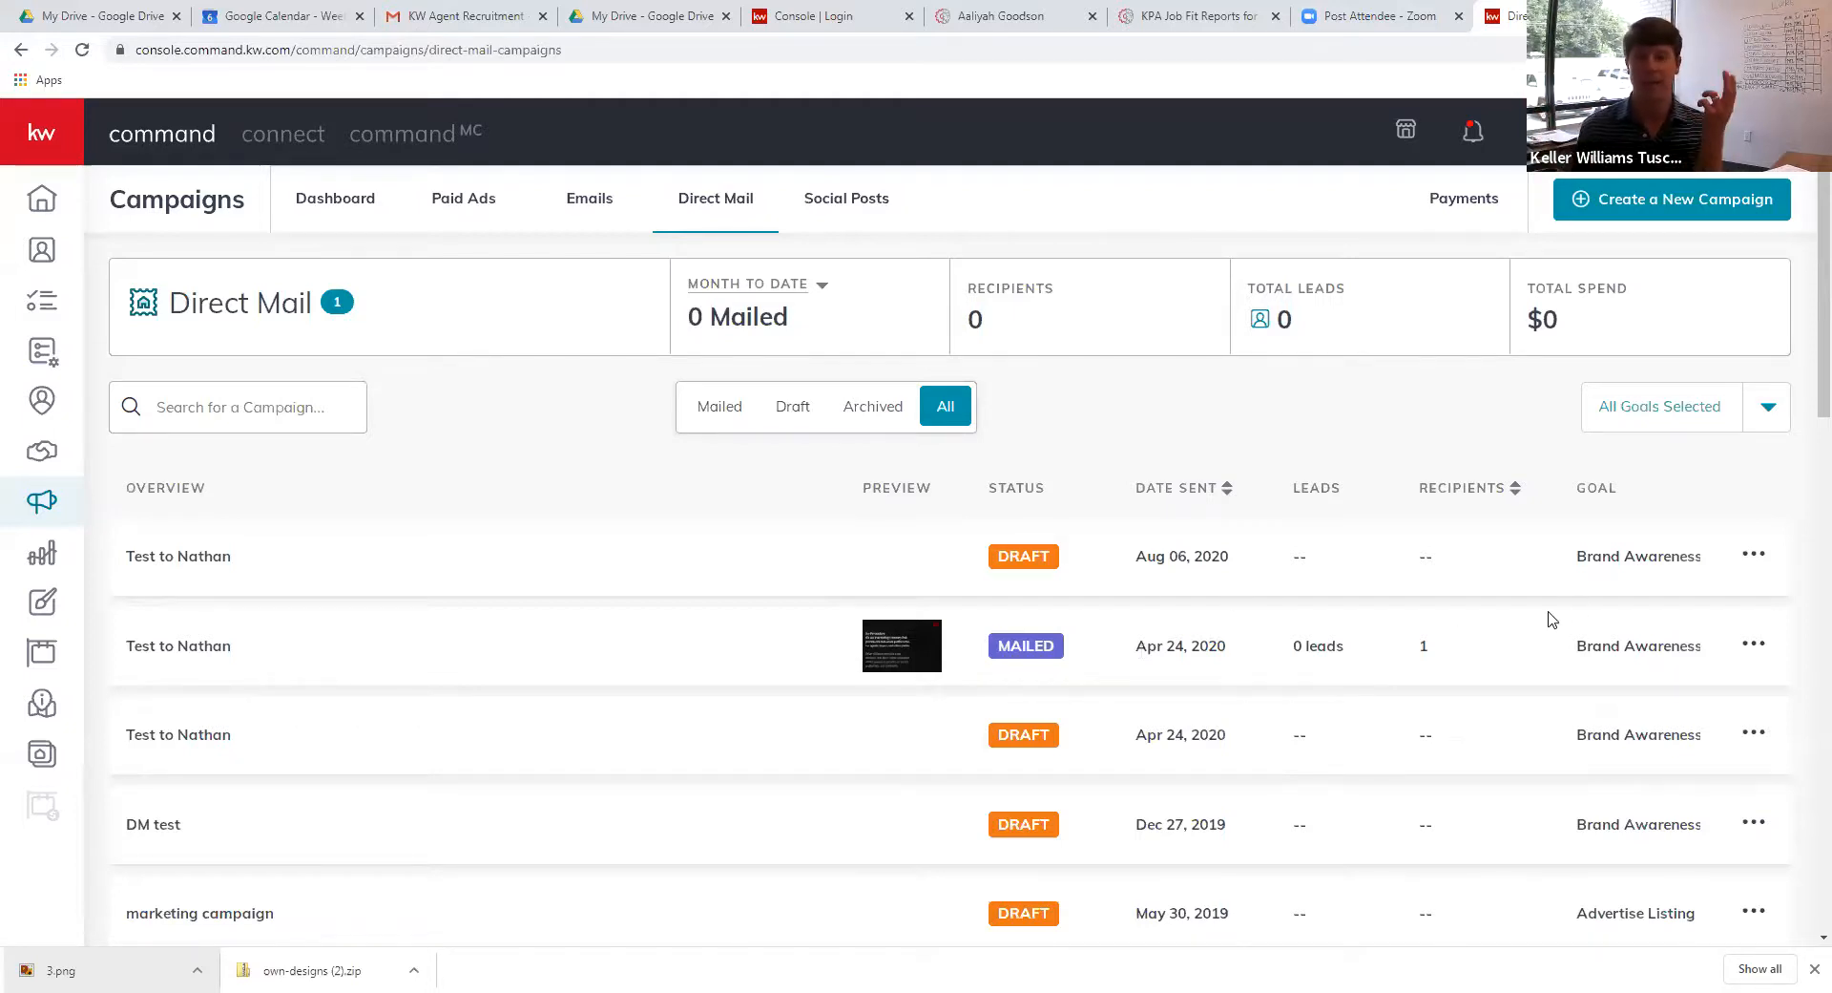
Open the actions menu on the top draft campaign in the Direct Mail list
{"action": "left_click", "coordinate": [1759, 563]}
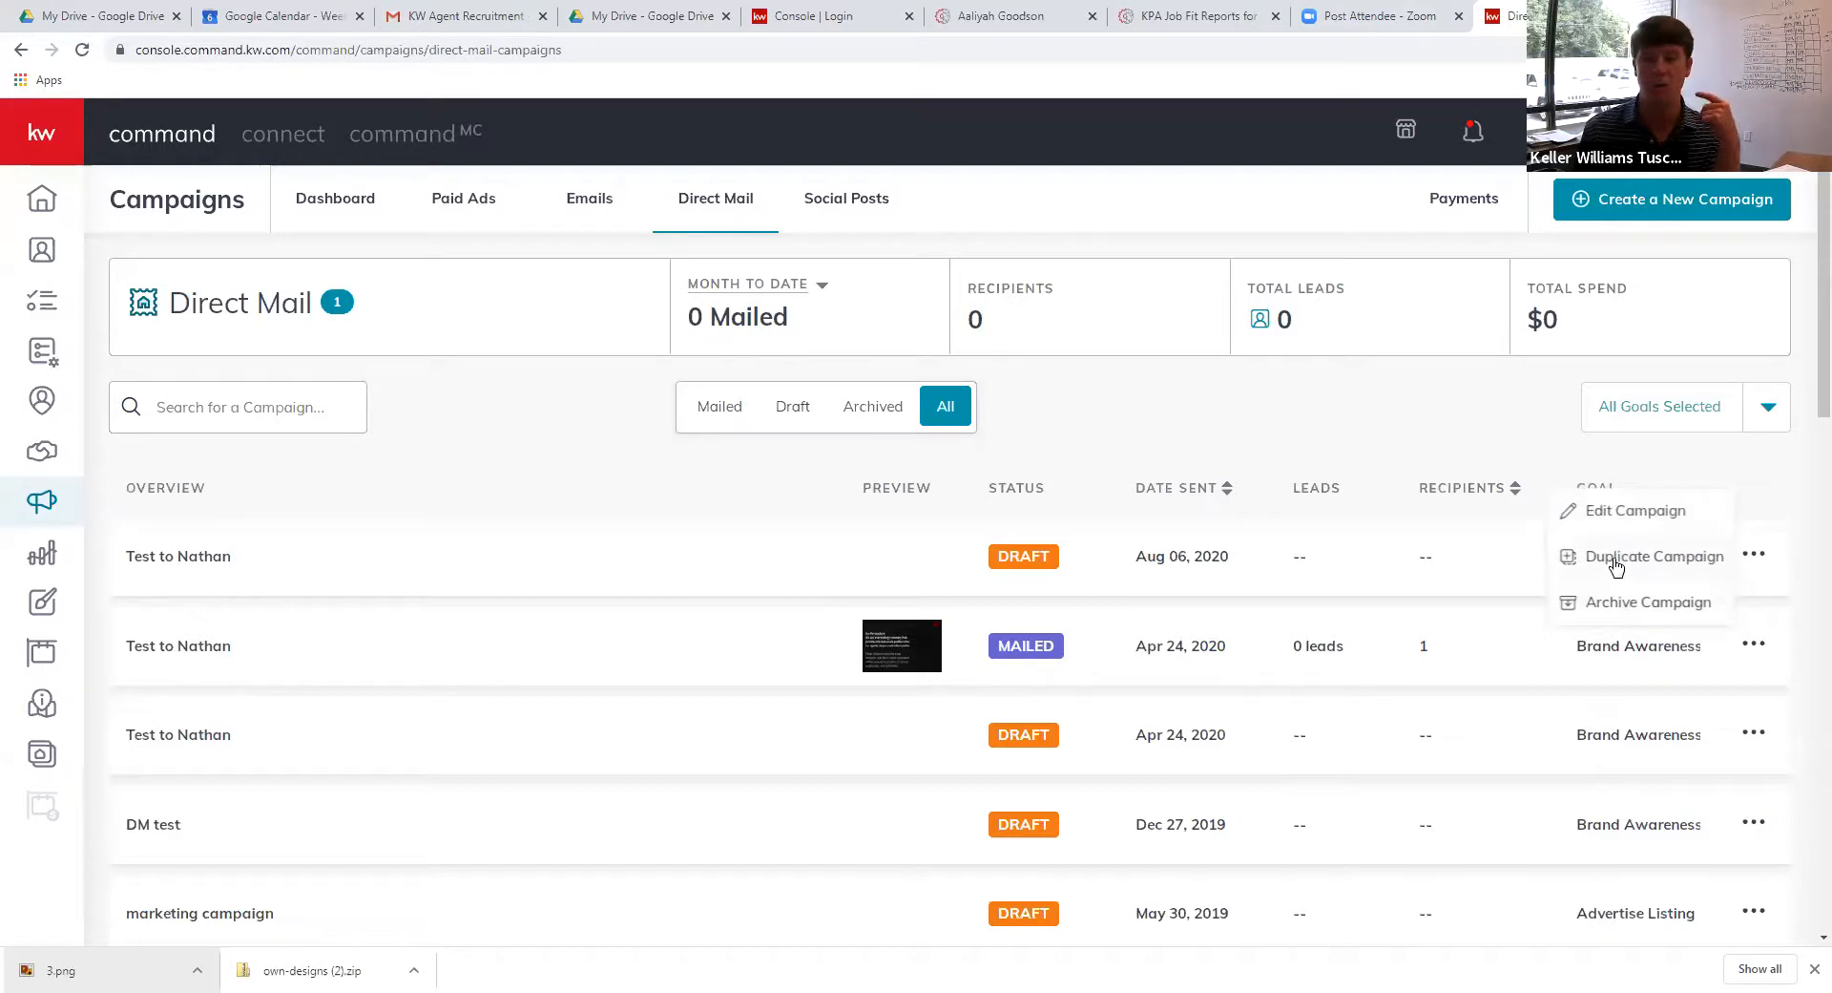